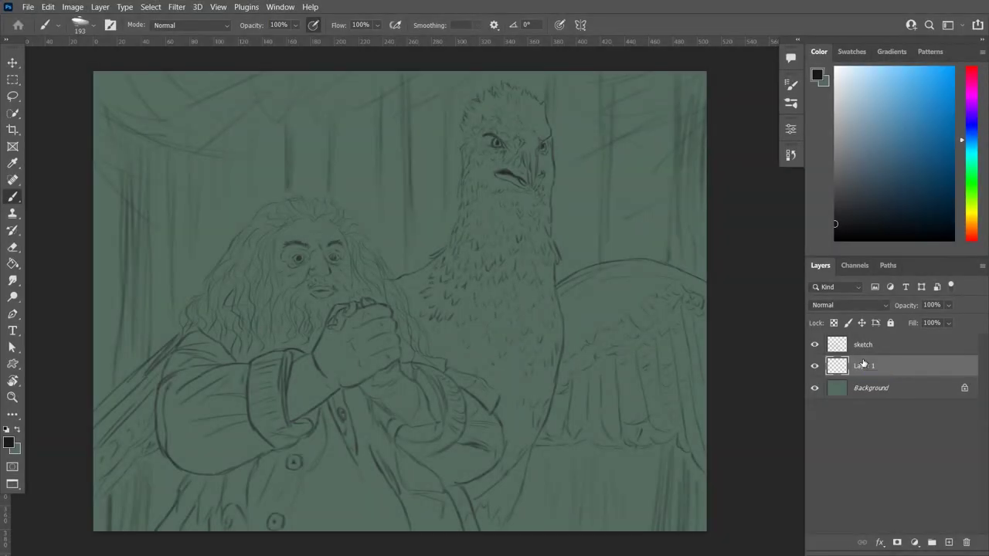
Set the foreground colour to a peach skin tone.
click(8, 442)
click(728, 194)
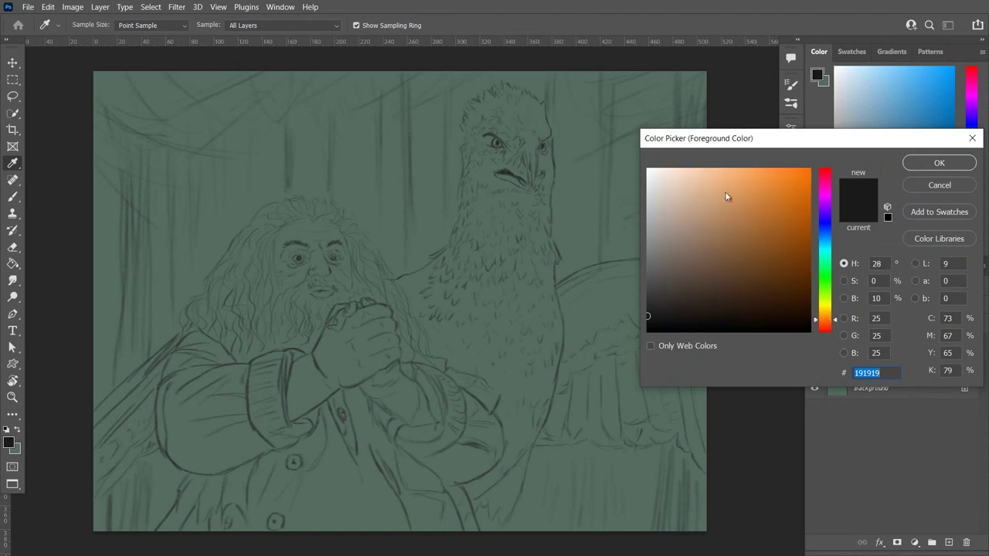
click(695, 181)
key(Return)
Paint peach over Hagrid's face, clasped hands, right forearm and left wrist.
mouse_move(317, 267)
mouse_down()
mouse_move(305, 263)
mouse_move(324, 301)
mouse_up()
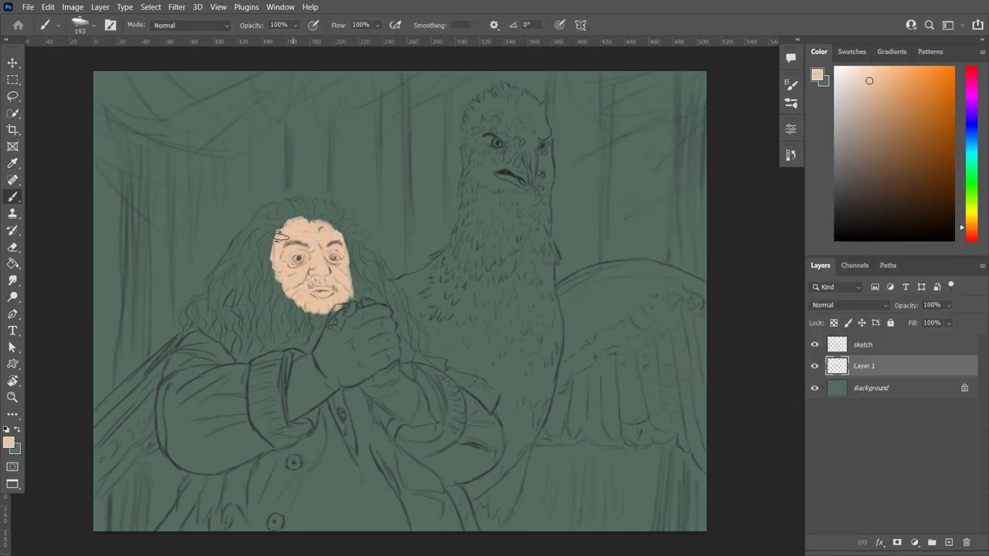
drag(309, 224, 298, 402)
mouse_move(340, 324)
mouse_down()
mouse_move(356, 365)
mouse_move(421, 421)
mouse_up()
drag(309, 363, 294, 414)
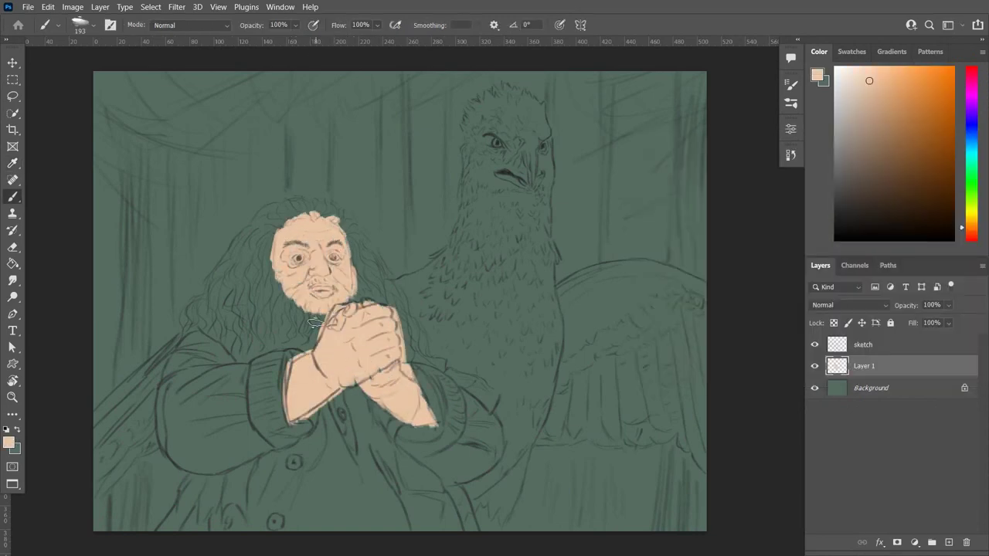
mouse_move(402, 371)
mouse_down()
mouse_move(428, 425)
mouse_move(406, 368)
mouse_up()
key(i)
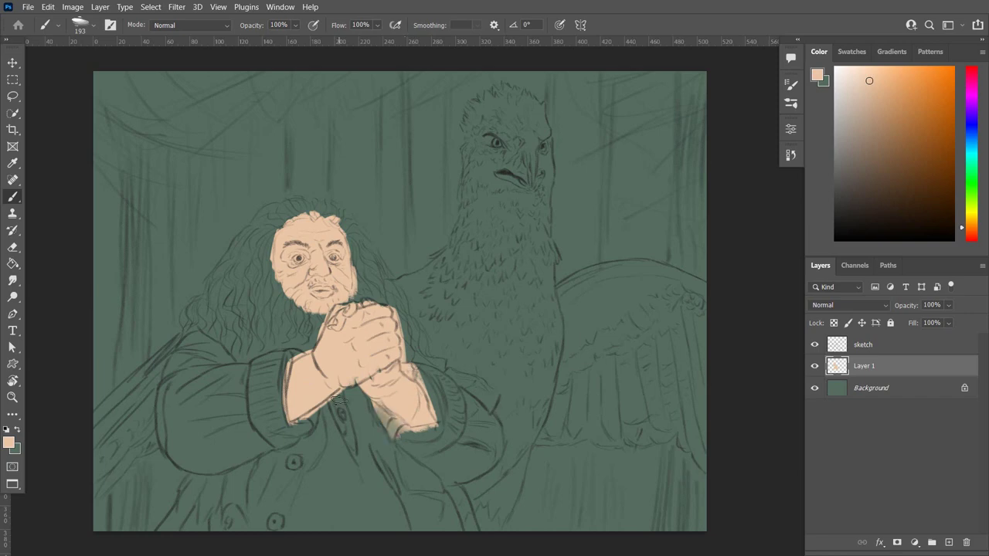
click(9, 443)
Pick a muted yellow-olive foreground colour, after first trying hex 736852.
text(7368)
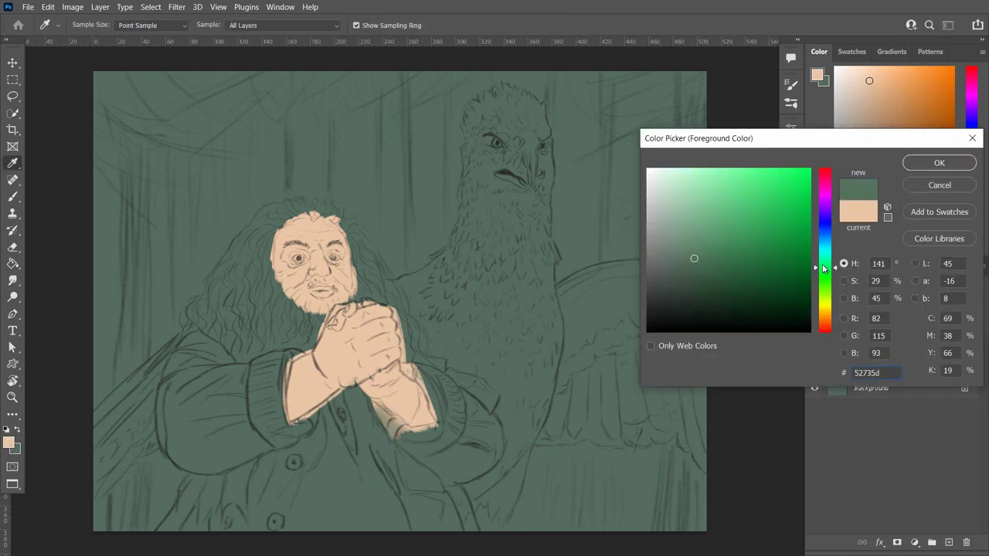
text(52)
click(929, 164)
key(b)
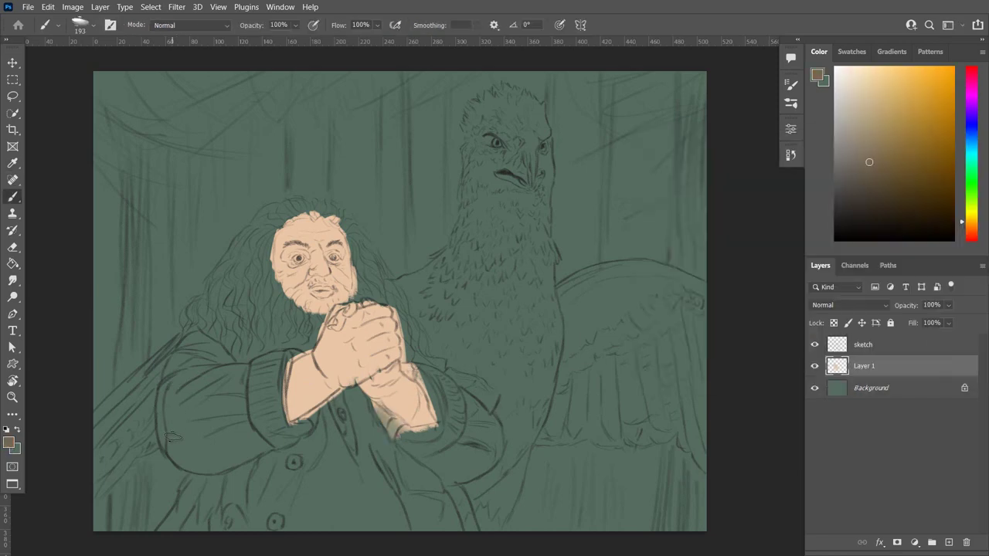
click(9, 443)
drag(821, 344, 822, 303)
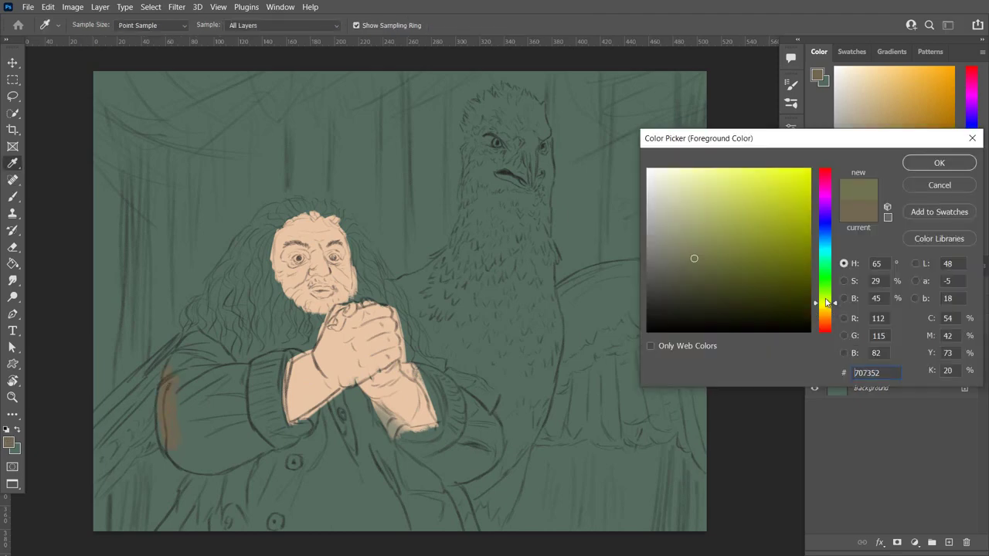
click(691, 239)
click(938, 162)
Paint olive over both sleeves and their cuffs.
mouse_move(182, 359)
mouse_down()
mouse_move(165, 431)
mouse_move(286, 351)
mouse_up()
mouse_move(279, 433)
mouse_down()
mouse_move(232, 363)
mouse_move(163, 386)
mouse_up()
drag(195, 461, 224, 465)
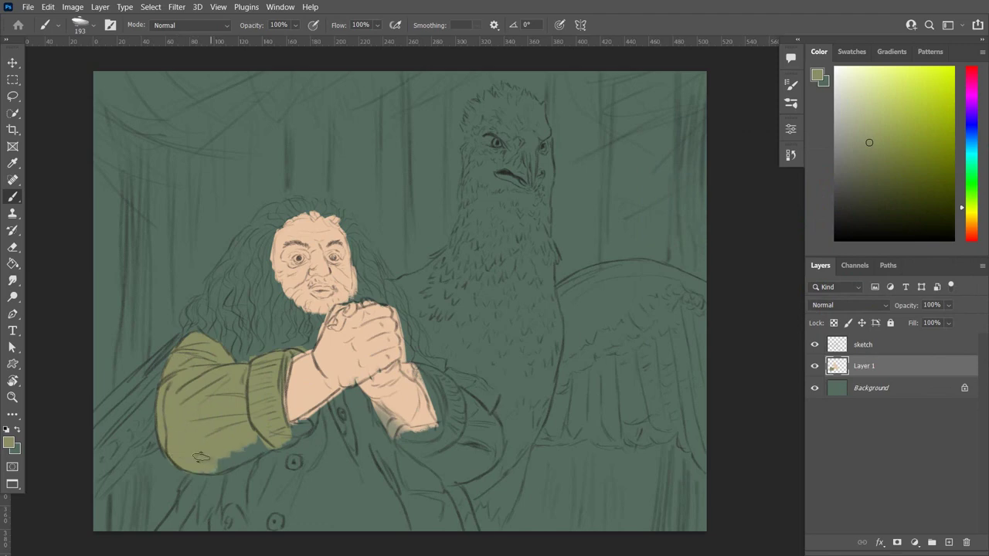
mouse_move(404, 445)
mouse_down()
mouse_move(433, 448)
mouse_move(441, 383)
mouse_move(427, 378)
mouse_move(437, 409)
mouse_move(479, 440)
mouse_up()
drag(452, 379, 495, 409)
drag(494, 448, 471, 379)
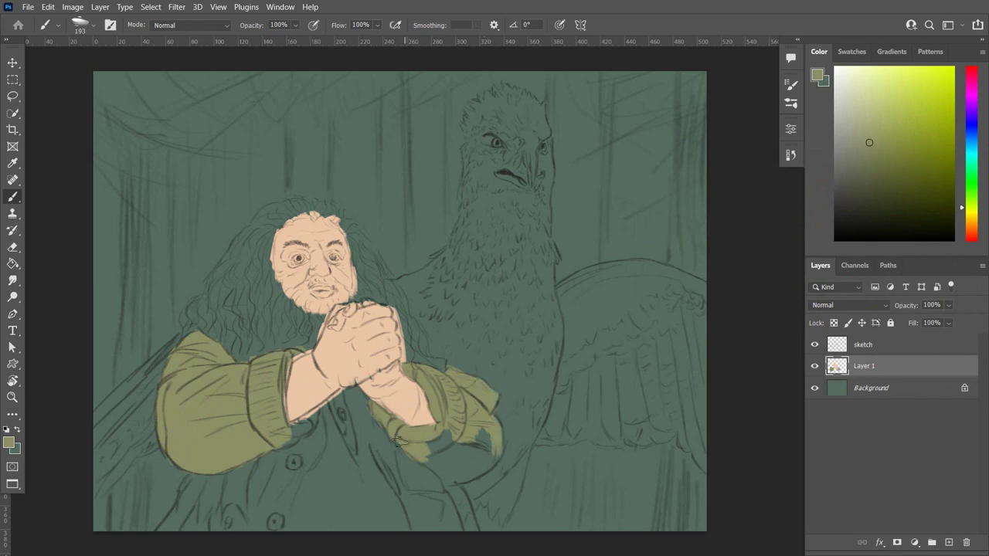
mouse_move(398, 440)
mouse_down()
mouse_move(486, 445)
mouse_move(448, 477)
mouse_up()
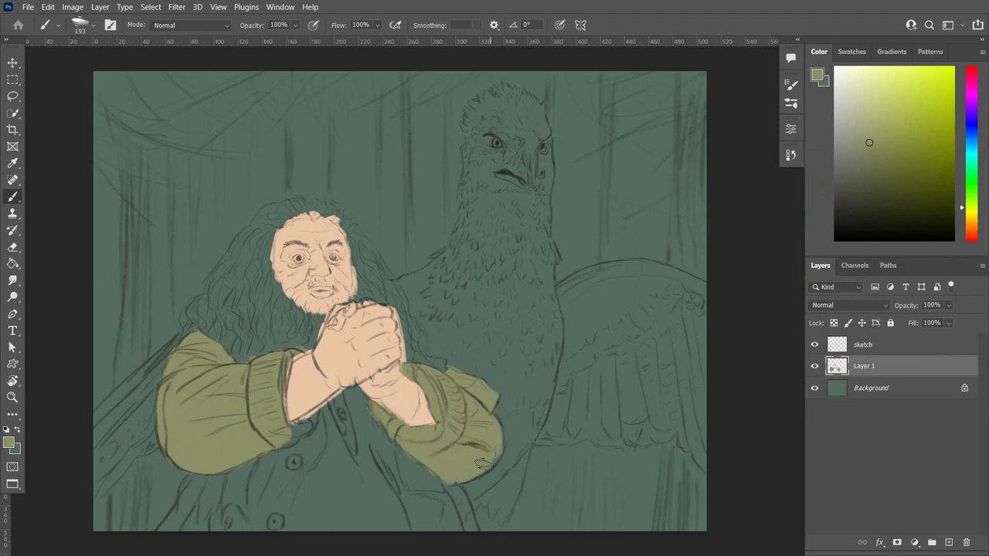
drag(495, 437, 434, 475)
drag(415, 364, 442, 364)
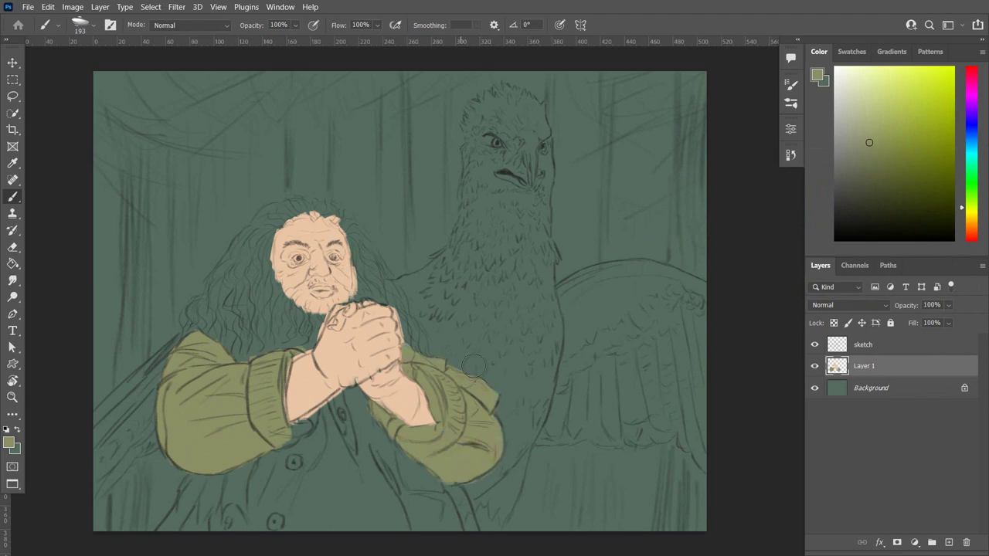
Fill the torso below the hands and the gaps beside them with olive.
mouse_move(305, 485)
mouse_down()
mouse_move(293, 495)
mouse_move(378, 503)
mouse_move(332, 448)
mouse_move(339, 395)
mouse_move(386, 464)
mouse_move(421, 471)
mouse_move(409, 452)
mouse_up()
mouse_move(454, 526)
mouse_down()
mouse_move(464, 487)
mouse_move(475, 518)
mouse_up()
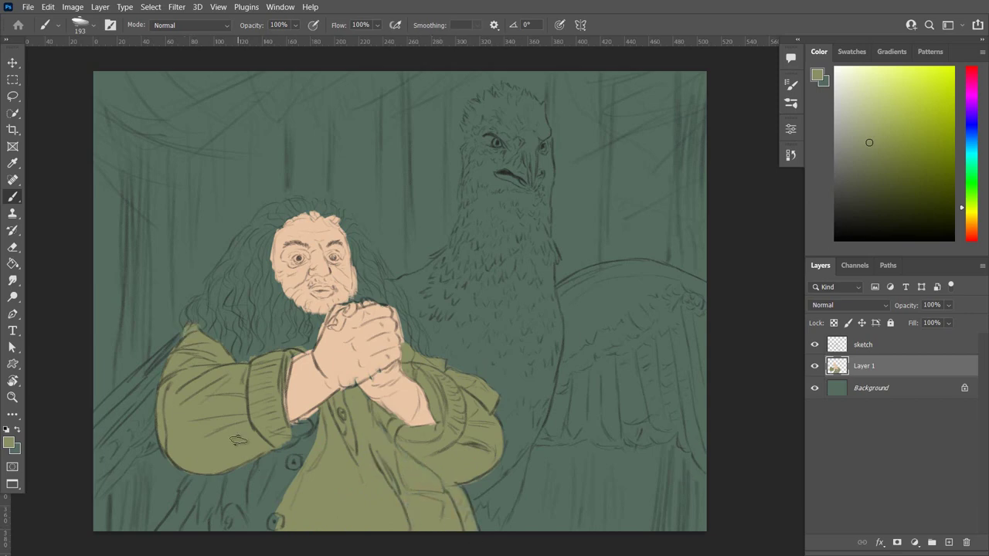
mouse_move(317, 409)
mouse_down()
mouse_move(293, 436)
mouse_move(300, 495)
mouse_up()
click(10, 443)
Pick a very dark brown, test strokes at lower left, then revert them in History.
drag(693, 239, 733, 305)
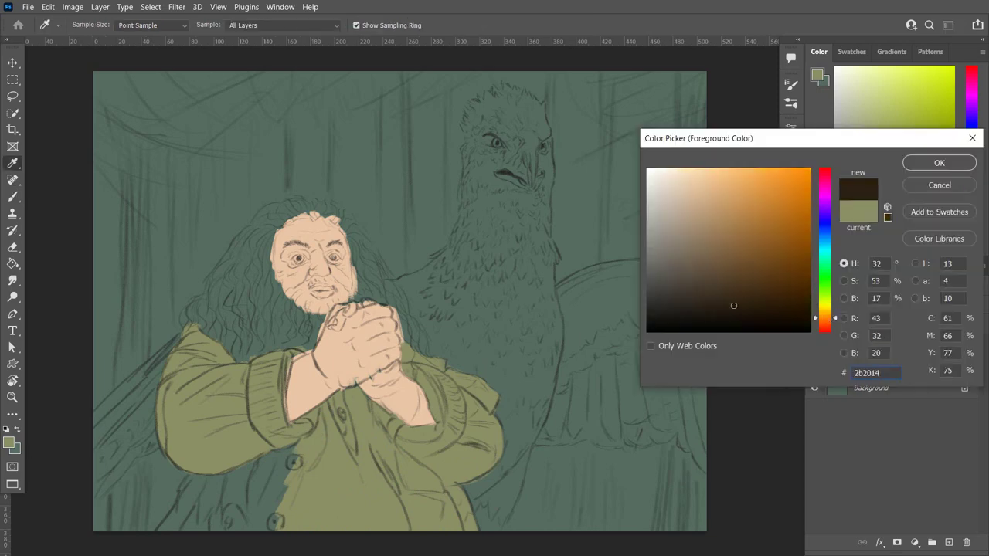
key(Return)
drag(297, 464, 263, 526)
drag(263, 479, 217, 533)
click(791, 154)
click(696, 304)
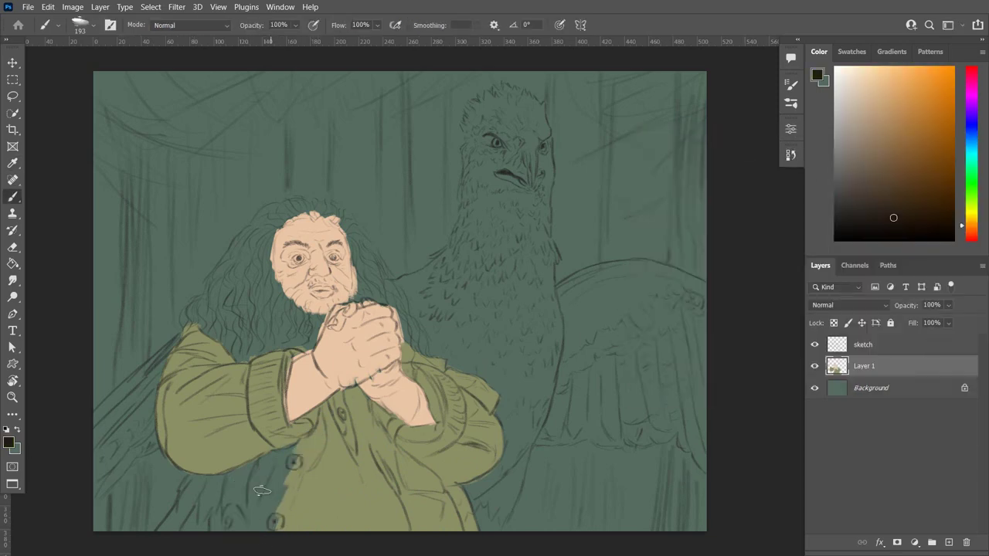
Paint the dark brown waistcoat at lower left and below the clasped hands.
drag(262, 491, 300, 456)
mouse_move(270, 526)
mouse_down()
mouse_move(321, 421)
mouse_move(309, 464)
mouse_up()
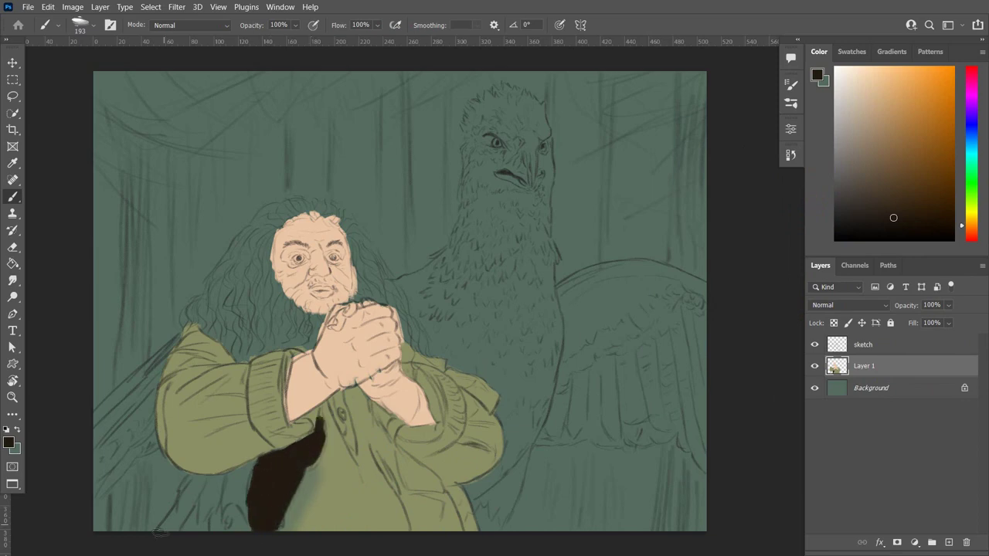
drag(158, 531, 207, 473)
key(bracketleft)
key(bracketleft)
key(bracketleft)
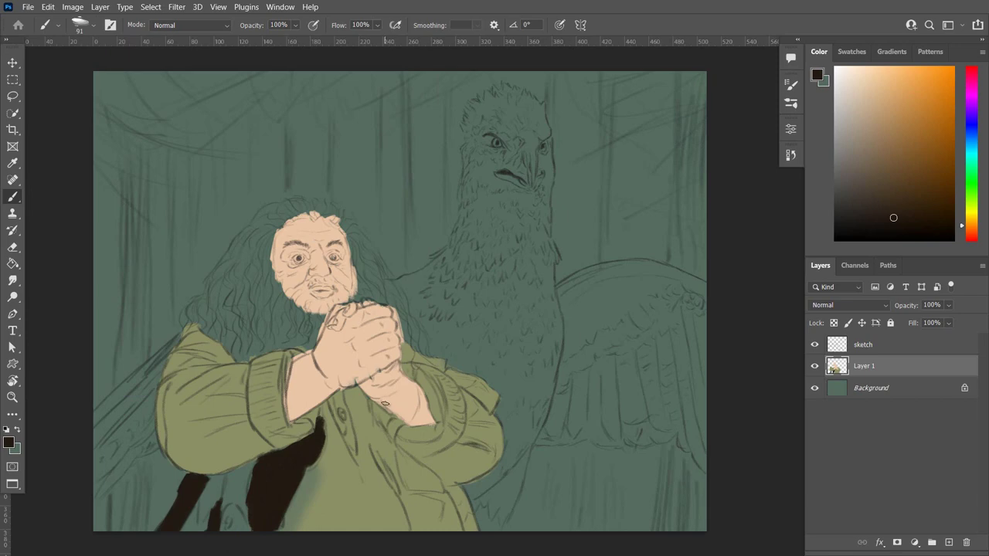
mouse_move(360, 387)
mouse_down()
mouse_move(383, 444)
mouse_move(368, 441)
mouse_up()
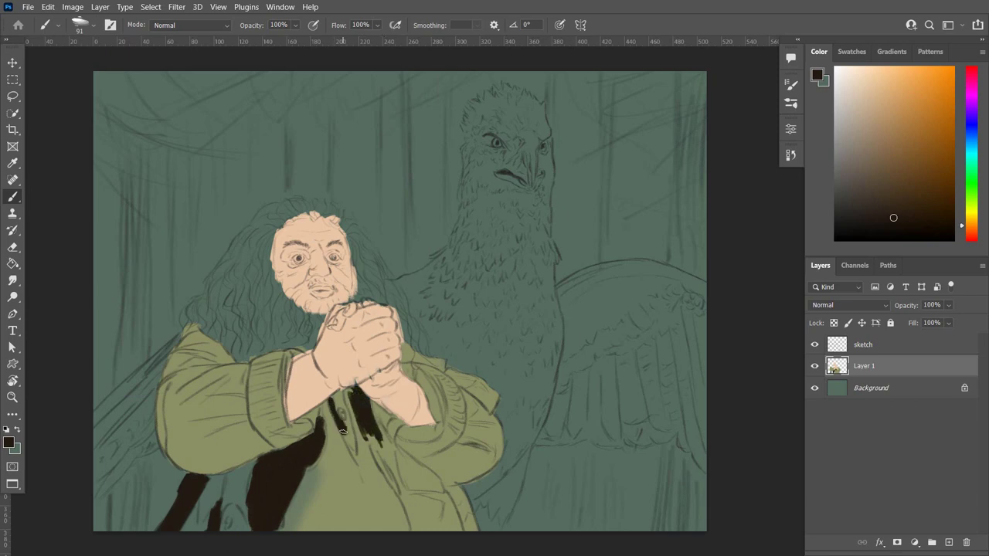
Set the foreground colour to a light greyish tan.
click(8, 442)
click(678, 174)
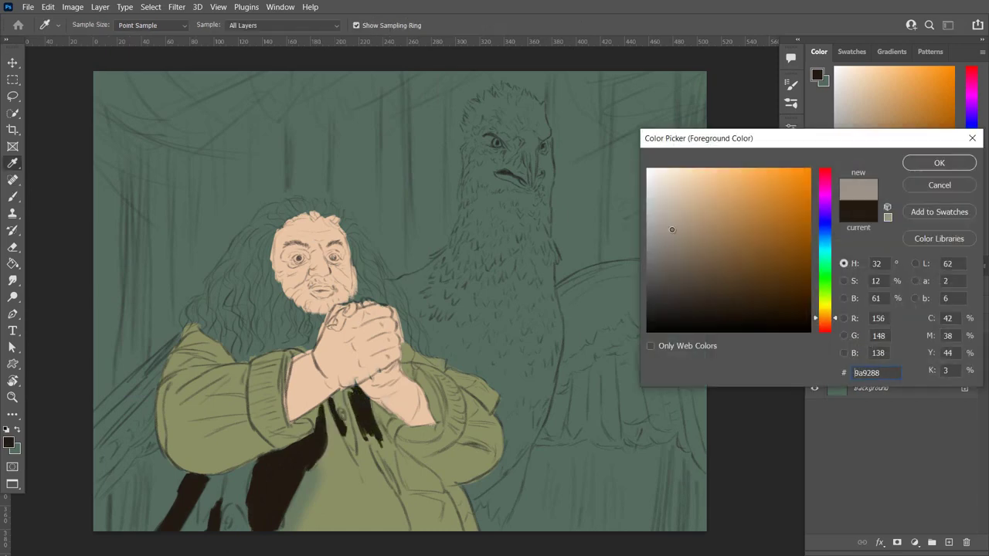
click(938, 164)
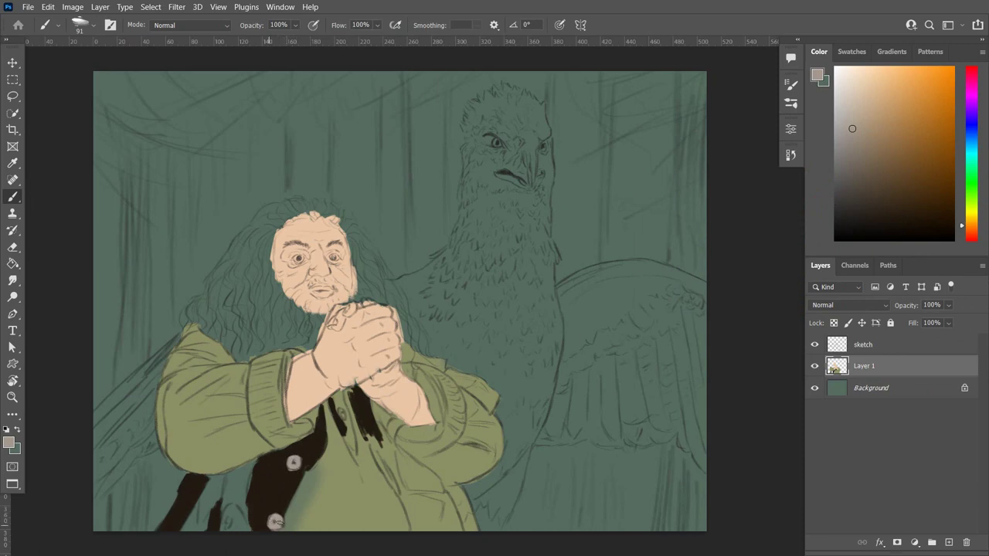
click(9, 442)
click(938, 162)
Paint grey-tan buttons and shapes on the lower-left waistcoat.
drag(193, 533, 210, 479)
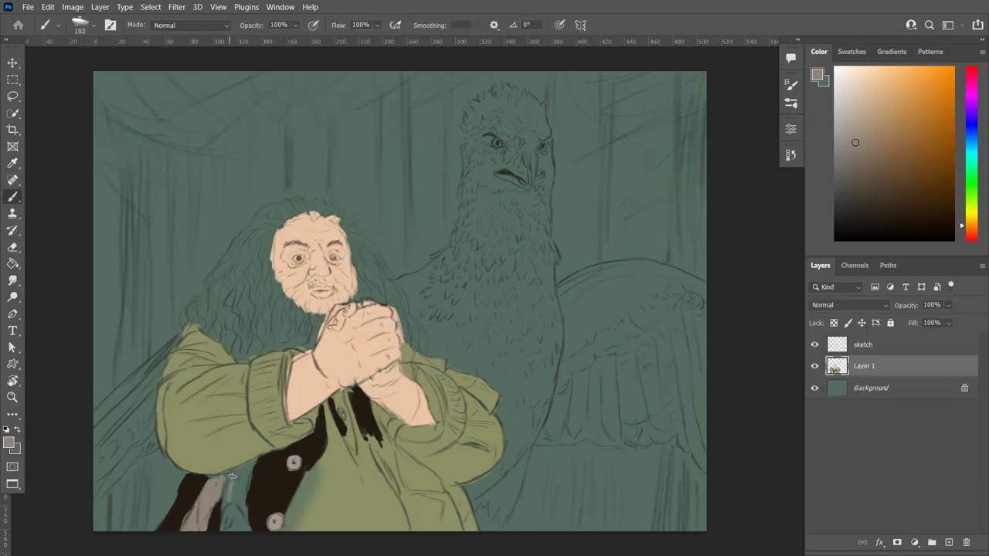
drag(235, 529, 230, 478)
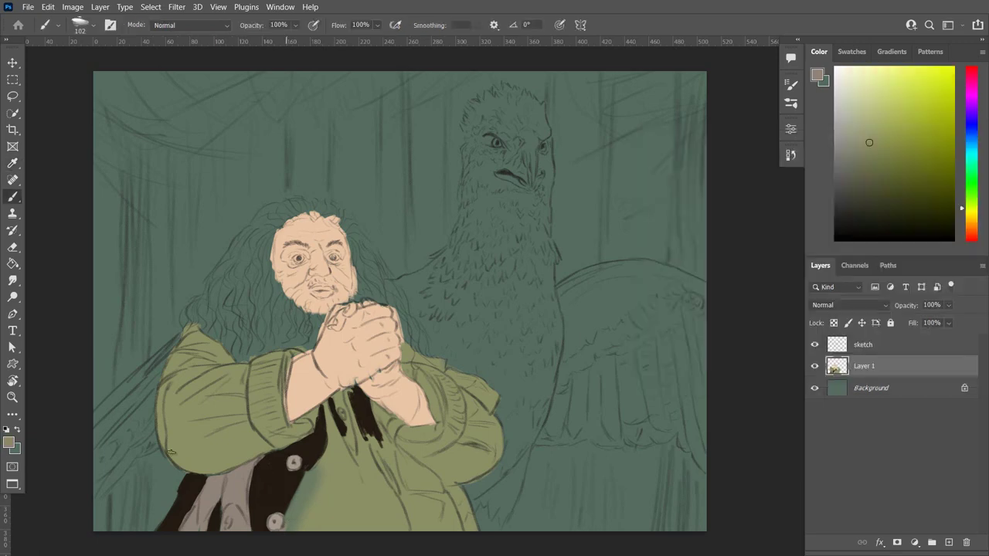
alt+click(291, 500)
alt+click(275, 523)
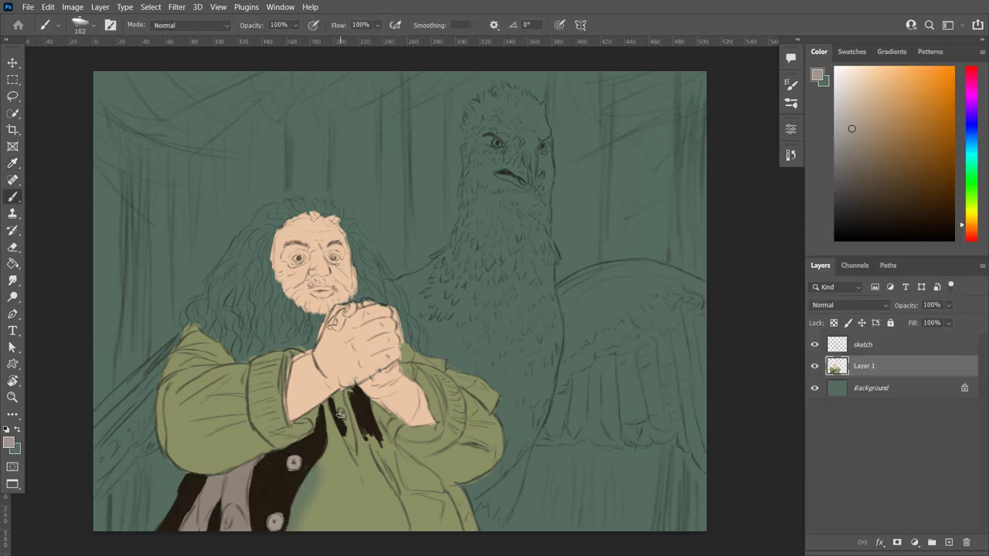
click(8, 442)
Paint dark brown hair over the head and down both sides of the face.
key(Return)
drag(272, 231, 255, 313)
drag(259, 252, 216, 340)
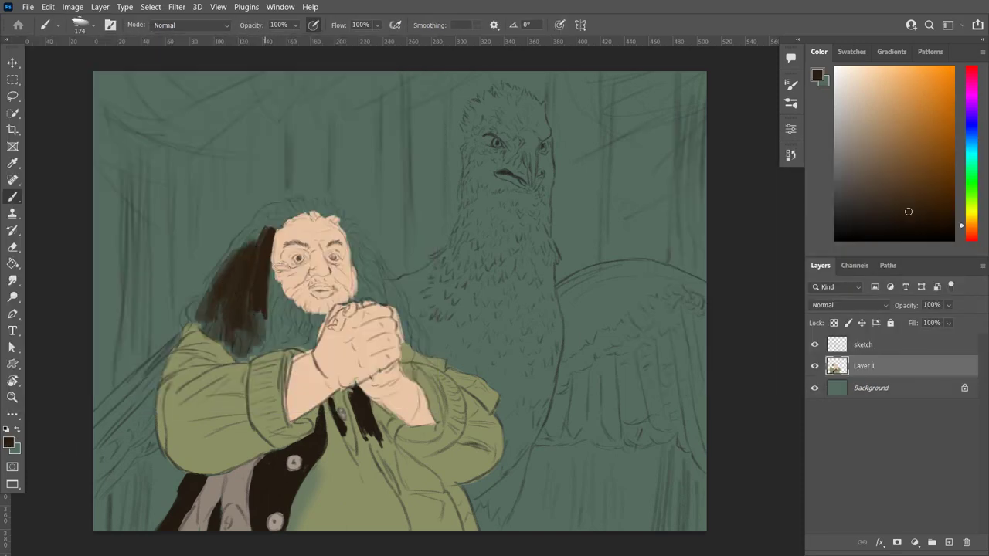
drag(271, 286, 193, 317)
drag(232, 240, 231, 287)
mouse_move(271, 232)
mouse_down()
mouse_move(287, 321)
mouse_move(224, 360)
mouse_up()
drag(189, 313, 244, 359)
drag(231, 325, 263, 351)
mouse_move(290, 215)
mouse_down()
mouse_move(228, 249)
mouse_move(265, 252)
mouse_up()
drag(354, 261, 363, 294)
mouse_move(349, 234)
mouse_down()
mouse_move(378, 292)
mouse_move(363, 303)
mouse_move(398, 303)
mouse_up()
Reduce the brush to 111 and paint the beard, neck and scalp dark brown.
right_click(398, 303)
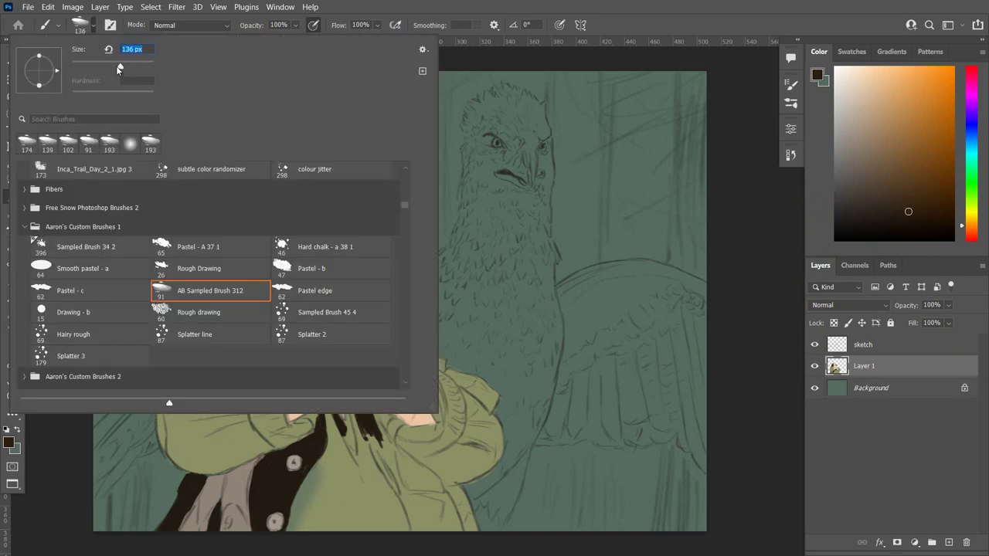
key(Return)
mouse_move(284, 346)
mouse_down()
mouse_move(303, 321)
mouse_move(258, 348)
mouse_move(301, 305)
mouse_up()
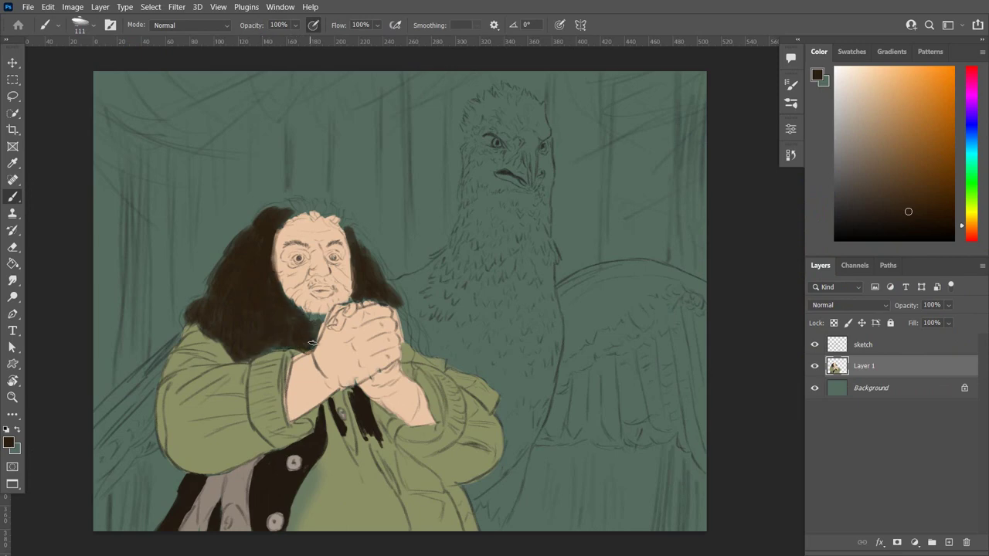
mouse_move(312, 343)
mouse_down()
mouse_move(328, 303)
mouse_move(323, 315)
mouse_up()
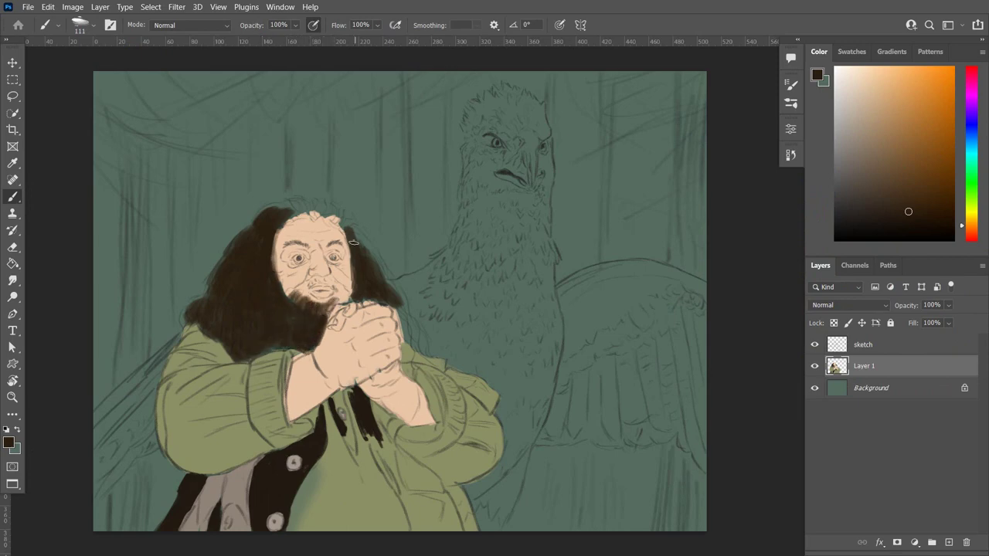
mouse_move(292, 208)
mouse_down()
mouse_move(356, 232)
mouse_move(397, 282)
mouse_move(406, 343)
mouse_move(417, 333)
mouse_up()
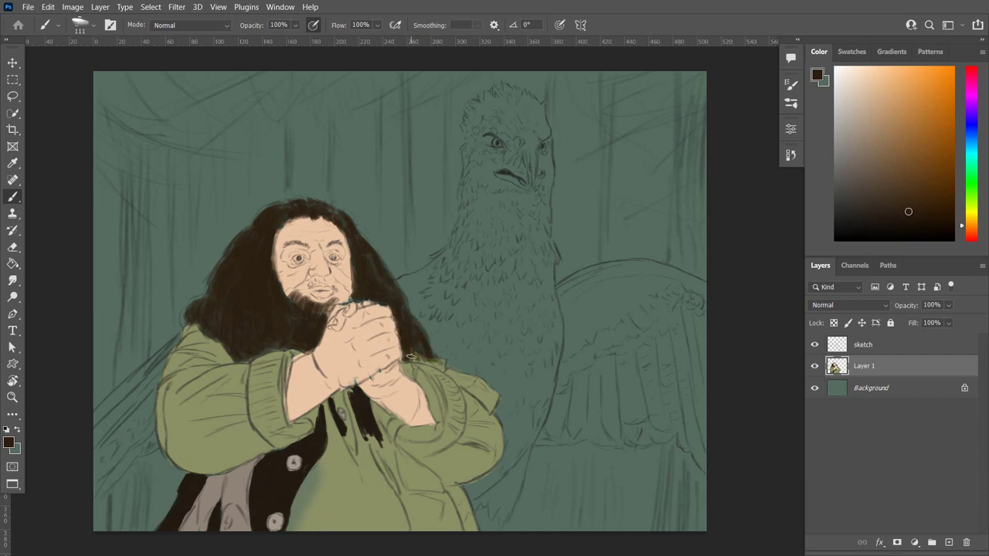
Extend the dark waistcoat strip down the coat, fixing a stroke via History.
mouse_move(391, 459)
mouse_down()
mouse_move(376, 434)
mouse_move(400, 491)
mouse_up()
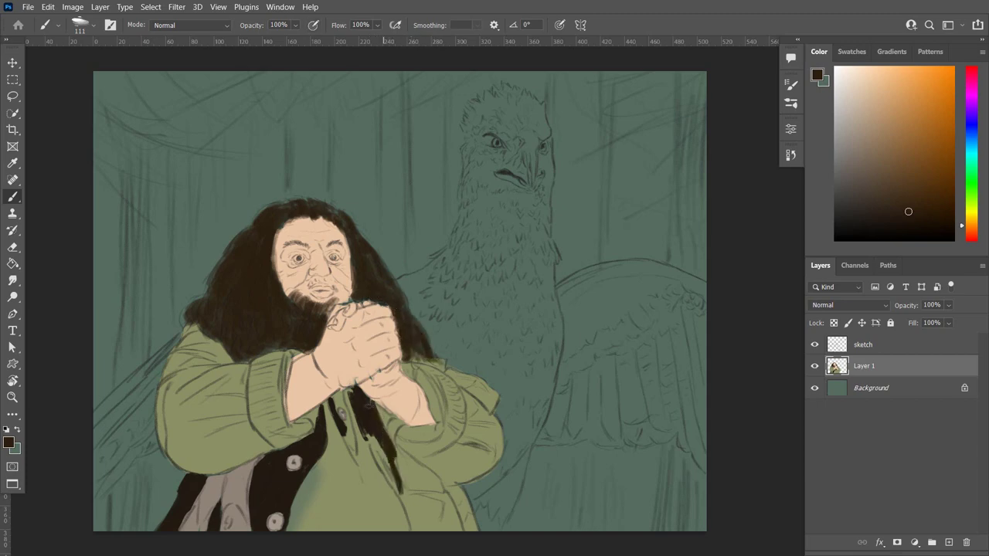
click(791, 154)
click(695, 215)
mouse_move(351, 396)
mouse_down()
mouse_move(353, 418)
mouse_move(425, 530)
mouse_up()
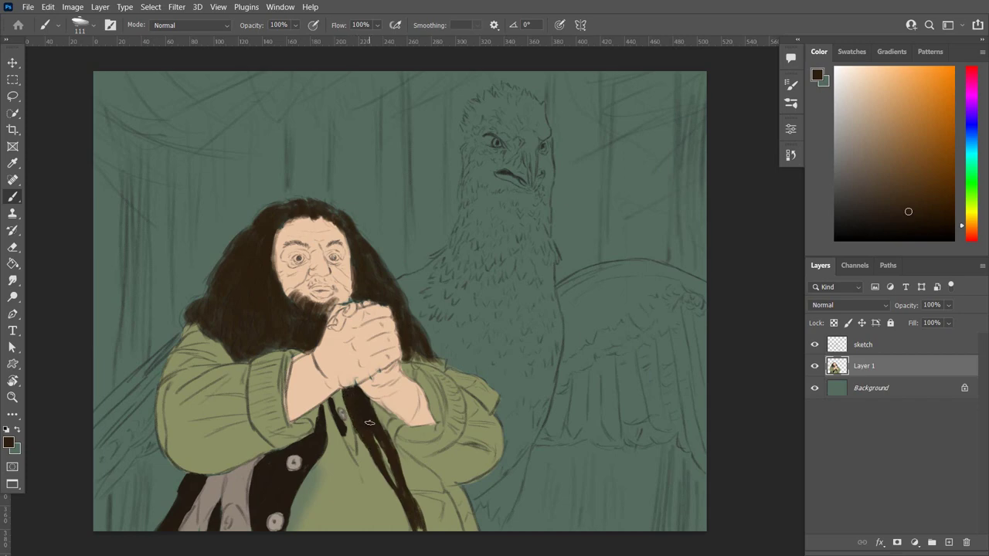
Darken the beard near the mouth and shrink the brush to 58 px.
scroll(214, 254, up, 3)
mouse_move(436, 369)
mouse_down()
mouse_move(433, 354)
mouse_move(452, 352)
mouse_move(473, 385)
mouse_up()
right_click(473, 385)
drag(100, 31, 69, 31)
key(Return)
Paint the dark mustache and darken the beard around and below the mouth.
mouse_move(487, 320)
mouse_down()
mouse_move(533, 325)
mouse_move(444, 356)
mouse_up()
mouse_move(498, 325)
mouse_down()
mouse_move(553, 344)
mouse_move(549, 371)
mouse_move(604, 360)
mouse_up()
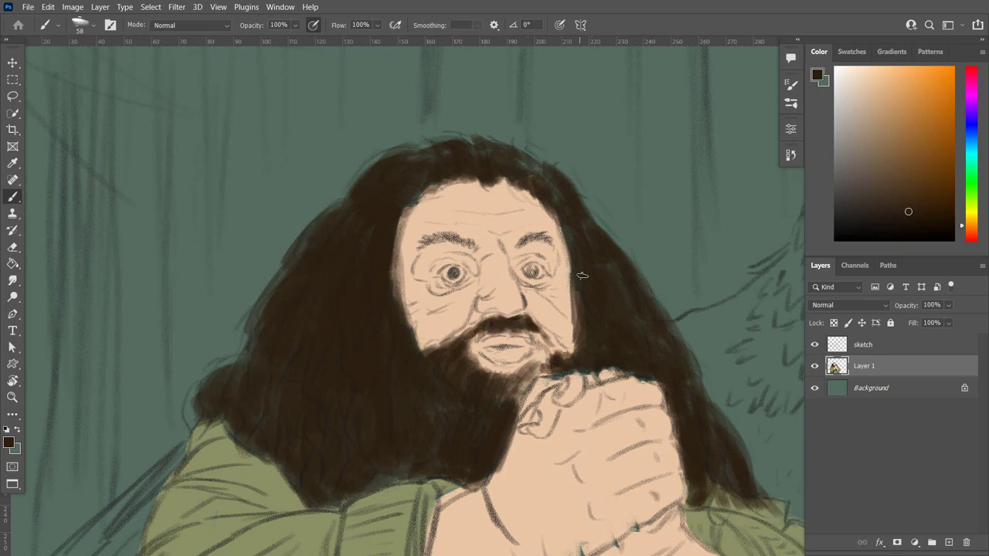
drag(560, 336, 491, 390)
mouse_move(552, 352)
mouse_down()
mouse_move(517, 378)
mouse_move(514, 409)
mouse_move(332, 510)
mouse_move(303, 511)
mouse_up()
mouse_move(255, 340)
mouse_down()
mouse_move(213, 371)
mouse_move(186, 440)
mouse_up()
Smooth and extend the hair's outer edges across the top and sides.
mouse_move(266, 313)
mouse_down()
mouse_move(193, 448)
mouse_move(285, 266)
mouse_up()
drag(386, 158, 340, 209)
mouse_move(382, 155)
mouse_down()
mouse_move(475, 138)
mouse_move(593, 221)
mouse_move(651, 291)
mouse_up()
drag(486, 138, 531, 156)
drag(406, 209, 394, 300)
drag(445, 177, 425, 179)
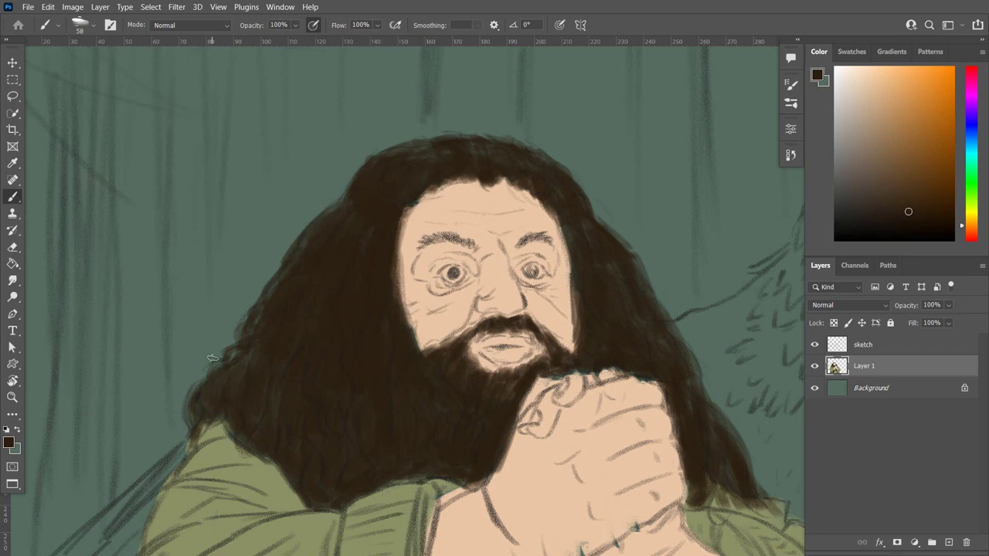
Darken the beard's lower edge where it meets the hands.
drag(494, 360, 472, 379)
drag(541, 350, 488, 379)
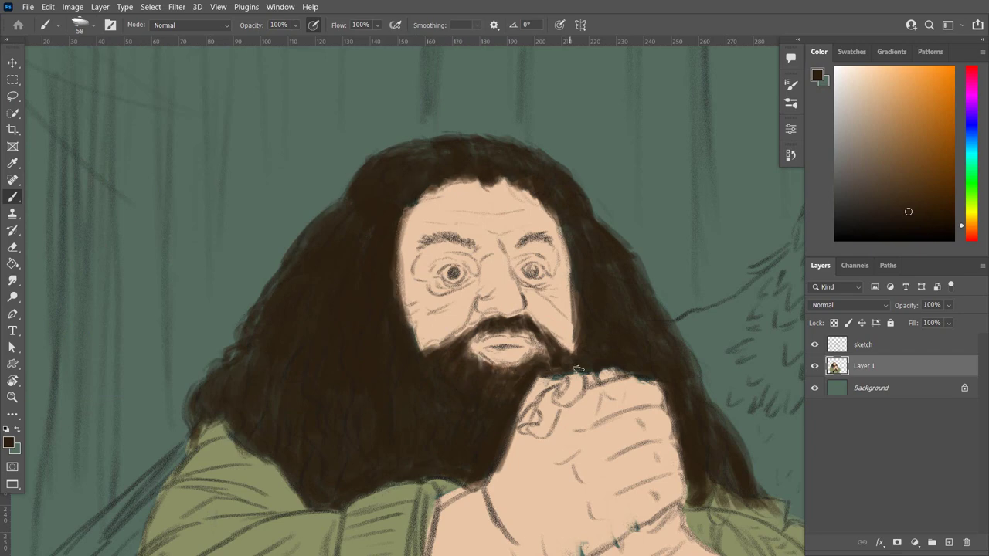
mouse_move(578, 370)
mouse_down()
mouse_move(473, 359)
mouse_move(531, 326)
mouse_up()
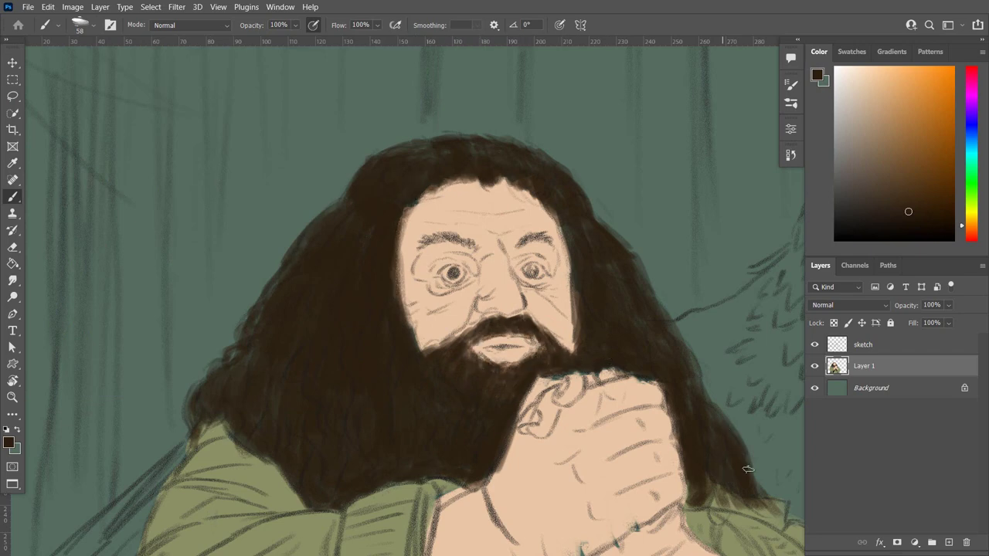
scroll(710, 314, down, 3)
scroll(539, 351, up, 2)
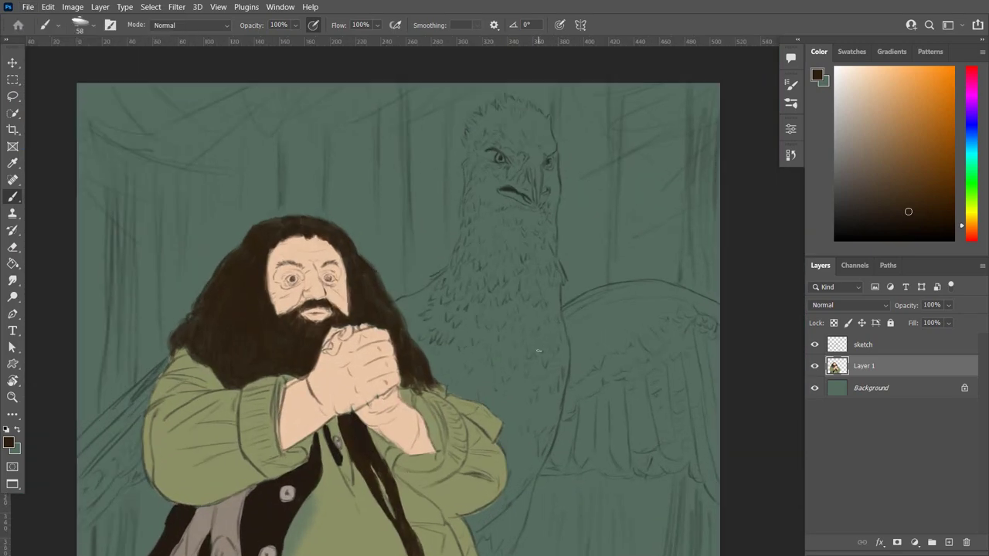
Rename Layer 1 to 'Local colour - Hagrid' and add a layer named 'Local colour - hipp'.
scroll(539, 350, down, 1)
double_click(864, 365)
text(Hagrid)
key(Return)
key(ctrl+shift+alt+n)
double_click(864, 366)
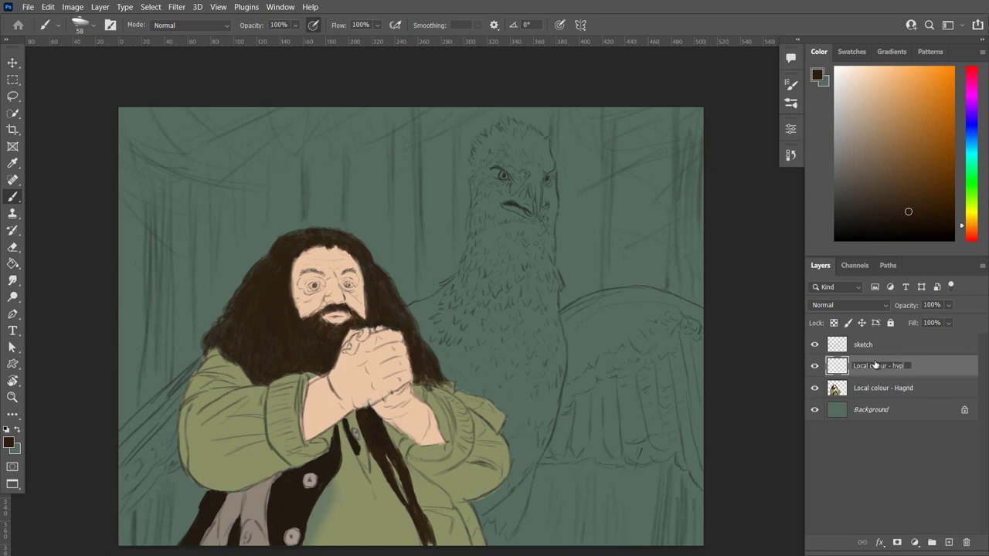
key(Return)
Pick a light grey and move the 'Local colour - hipp' layer beneath Hagrid's.
click(14, 450)
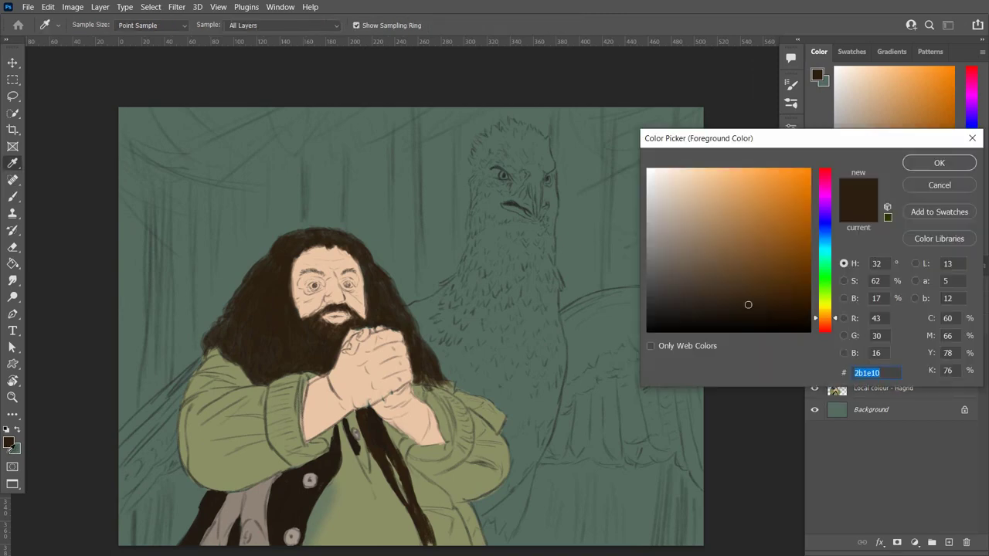
click(657, 205)
click(938, 160)
drag(886, 371, 887, 391)
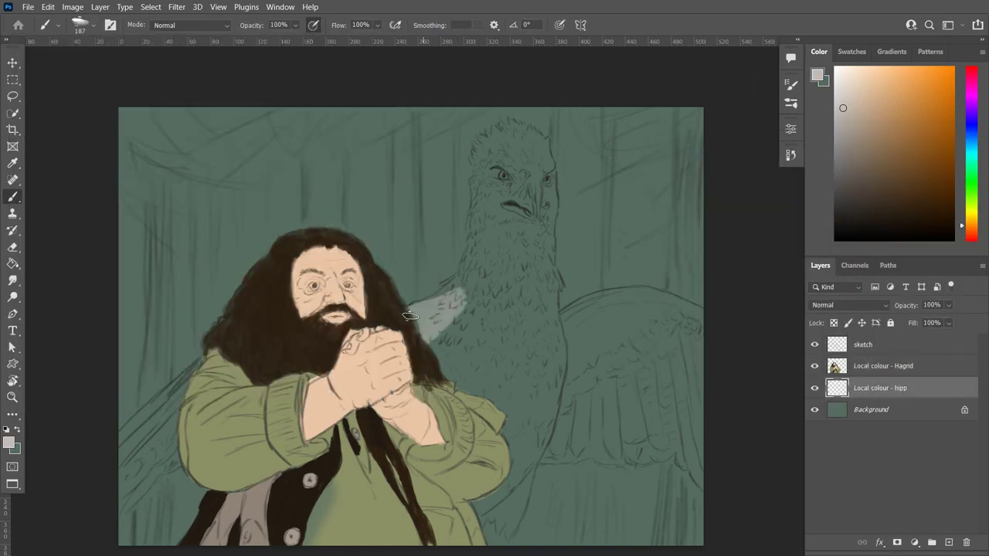
Paint light grey over the hippogriff's body, chest, right wing, head and neck.
mouse_move(409, 316)
mouse_down()
mouse_move(695, 402)
mouse_move(502, 216)
mouse_up()
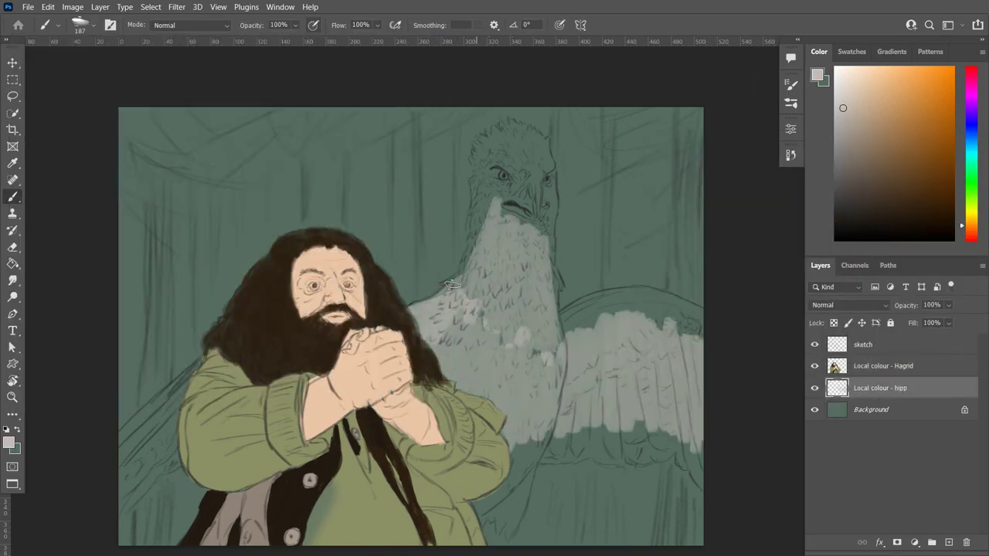
drag(446, 301, 417, 311)
drag(575, 313, 514, 541)
drag(540, 456, 611, 456)
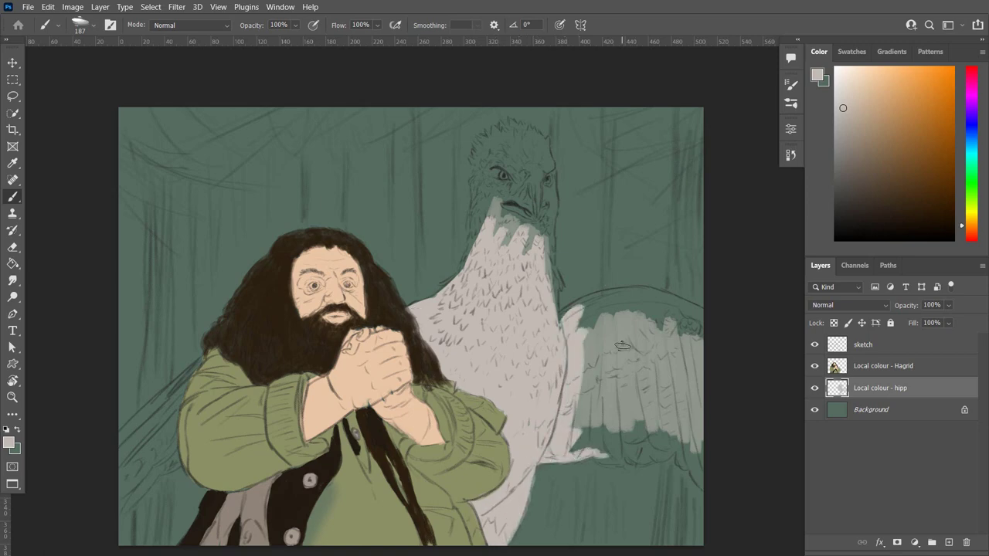
mouse_move(587, 348)
mouse_down()
mouse_move(572, 420)
mouse_move(672, 448)
mouse_move(572, 313)
mouse_move(680, 333)
mouse_move(664, 302)
mouse_move(595, 298)
mouse_move(556, 316)
mouse_up()
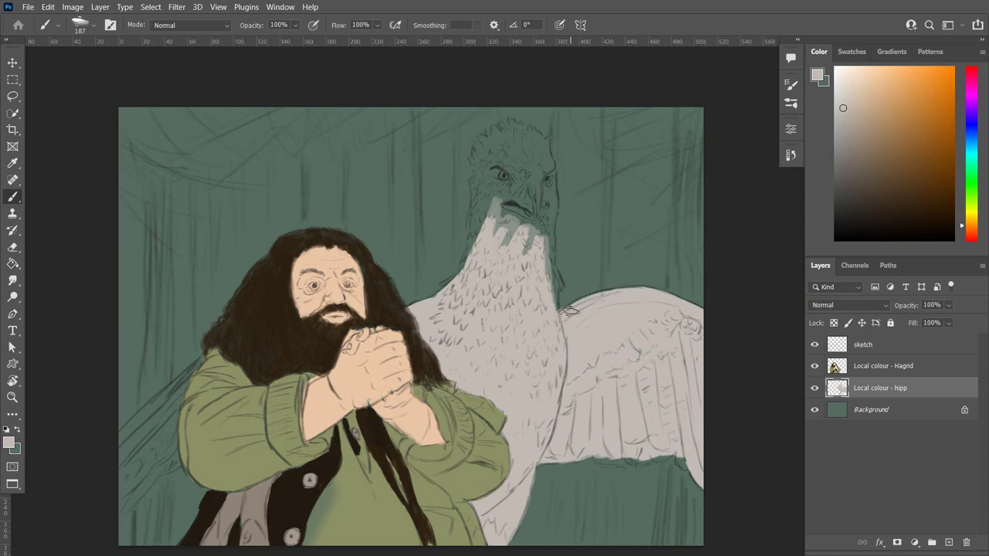
mouse_move(488, 220)
mouse_down()
mouse_move(491, 152)
mouse_move(532, 344)
mouse_up()
Fill the left wing and the right wing's lower edge with light grey.
mouse_move(184, 390)
mouse_down()
mouse_move(124, 494)
mouse_move(167, 393)
mouse_up()
drag(210, 359, 127, 421)
drag(174, 390, 200, 380)
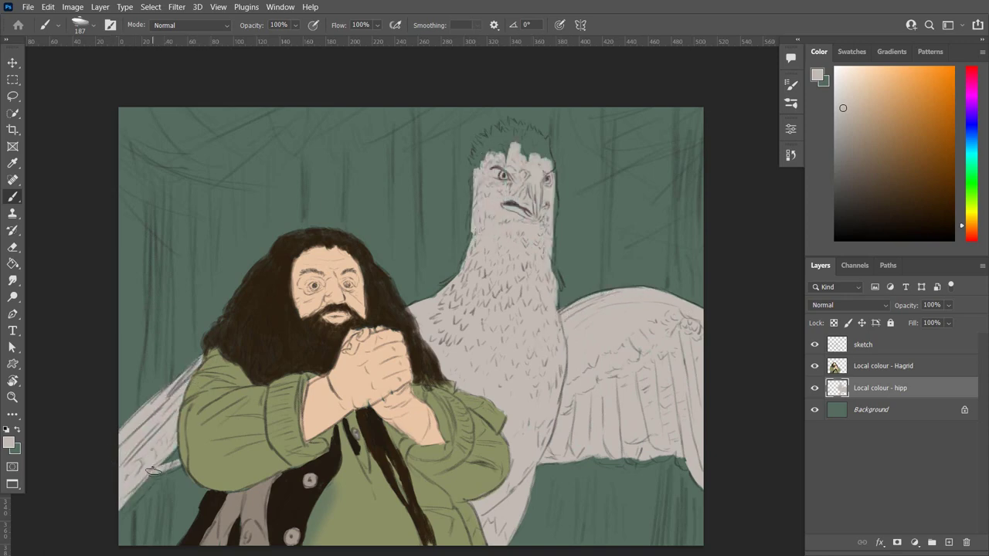
drag(116, 510, 160, 461)
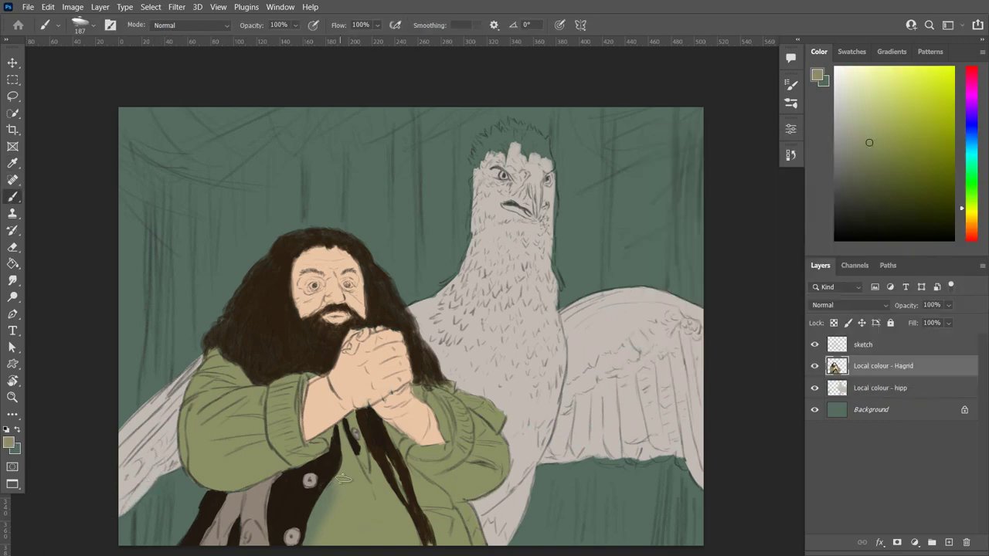
drag(340, 485, 309, 541)
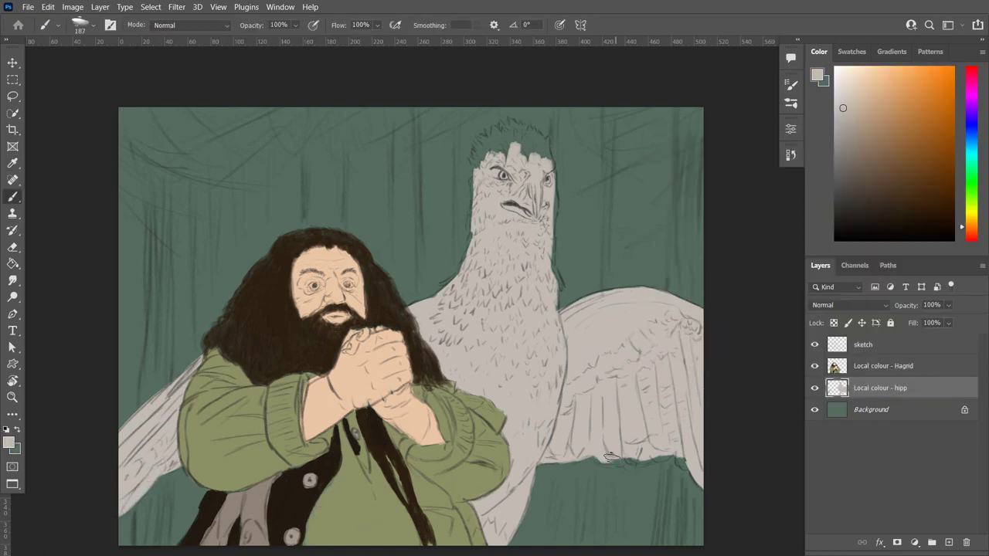
drag(610, 457, 683, 449)
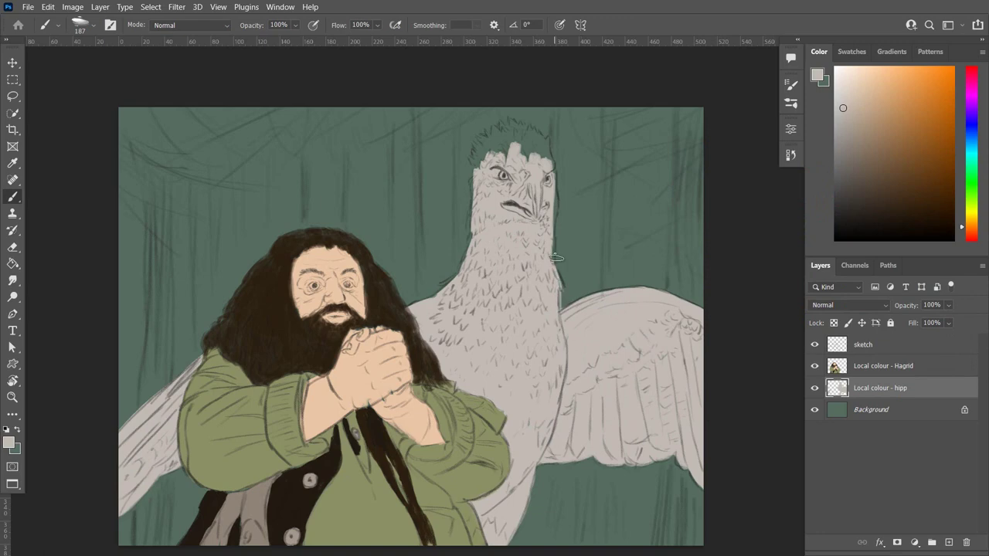
With a smaller brush, cover remaining green gaps on the neck and top of the head.
scroll(541, 302, up, 2)
right_click(437, 409)
double_click(209, 287)
drag(460, 228, 421, 385)
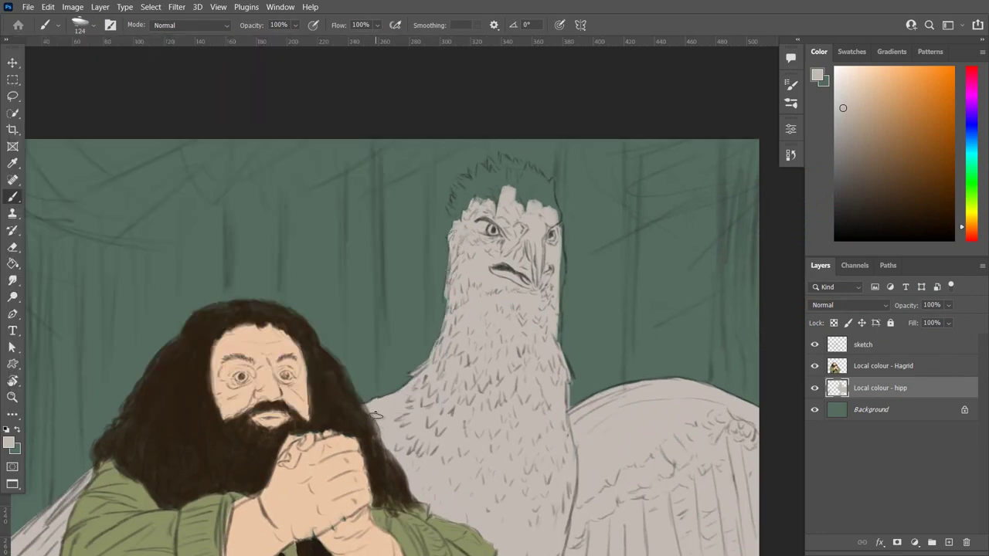
mouse_move(456, 232)
mouse_down()
mouse_move(514, 181)
mouse_move(562, 232)
mouse_move(565, 473)
mouse_up()
drag(477, 185, 547, 184)
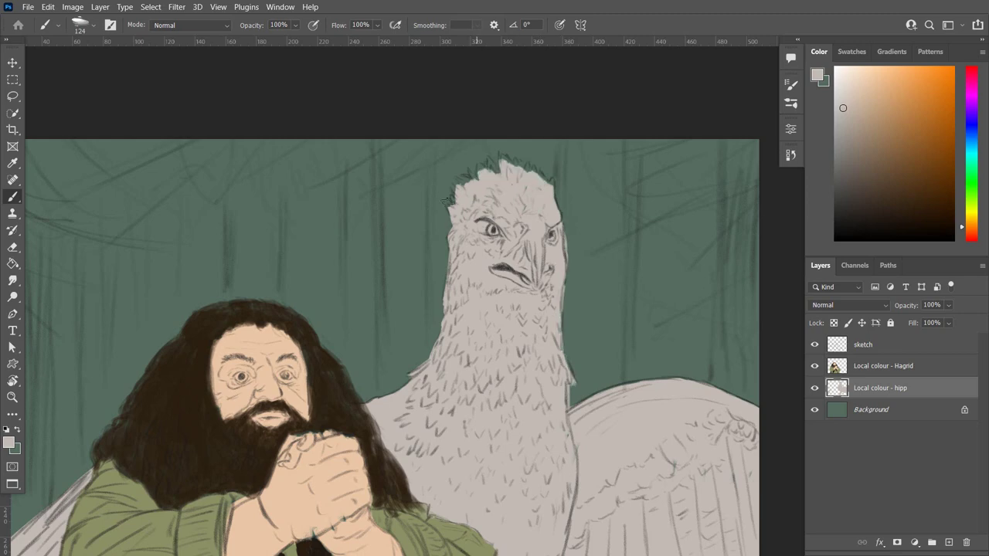
right_click(472, 192)
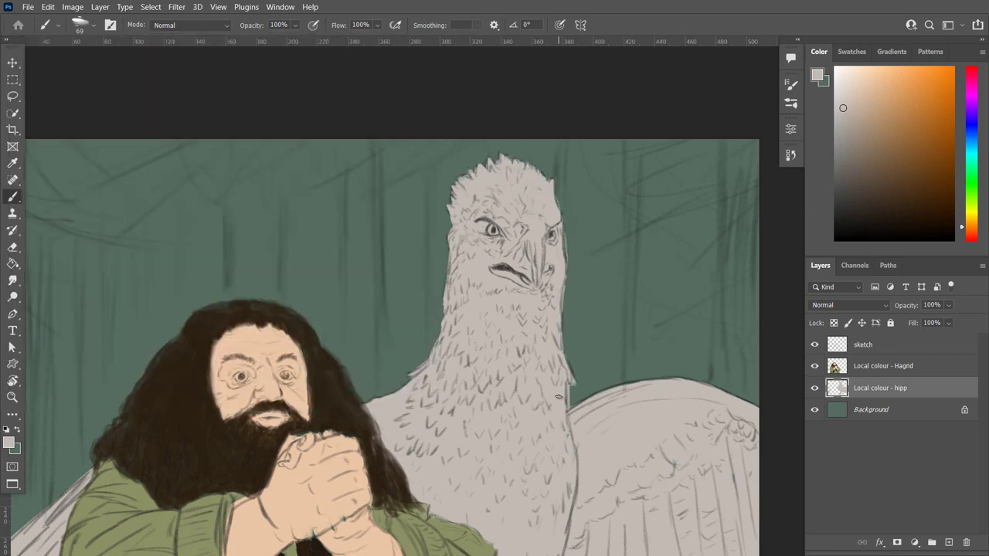
Choose a darker grey foreground colour and a larger brush size.
click(13, 443)
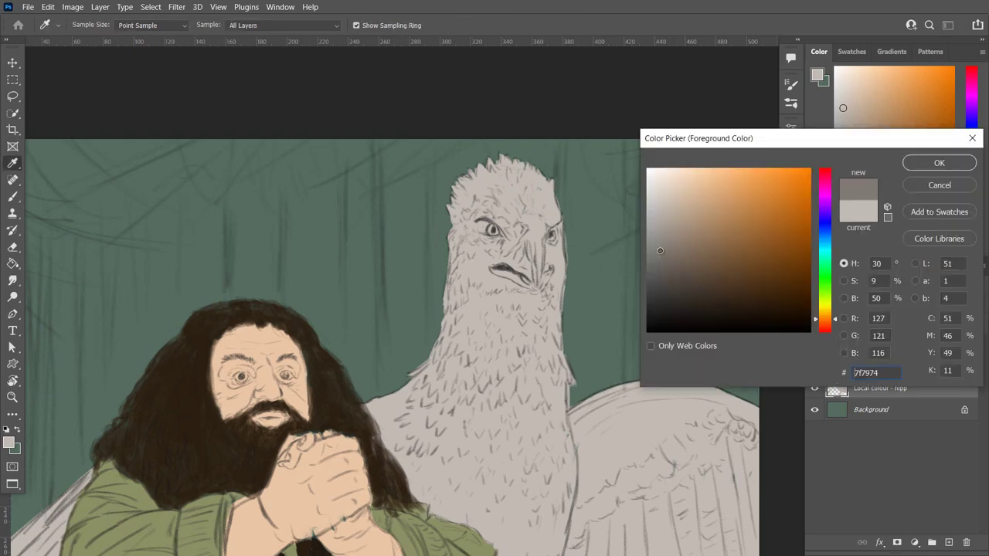
click(654, 267)
click(938, 162)
click(80, 25)
double_click(210, 359)
At 70% brush opacity, shade the hippogriff's neck and chest in darker grey.
drag(452, 278, 417, 437)
drag(448, 348, 410, 413)
key(7)
mouse_move(433, 367)
mouse_down()
mouse_move(404, 412)
mouse_move(456, 356)
mouse_move(502, 432)
mouse_up()
mouse_move(549, 364)
mouse_down()
mouse_move(533, 448)
mouse_move(541, 502)
mouse_up()
mouse_move(495, 352)
mouse_down()
mouse_move(445, 294)
mouse_move(433, 363)
mouse_up()
drag(449, 286, 495, 371)
mouse_move(517, 301)
mouse_down()
mouse_move(552, 356)
mouse_move(487, 394)
mouse_move(371, 398)
mouse_up()
drag(429, 390, 396, 420)
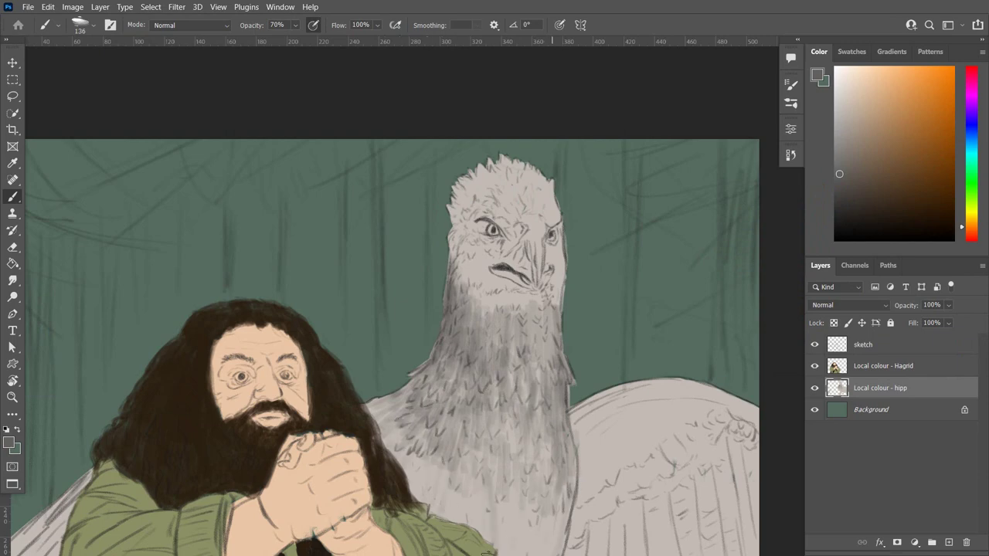
Shade the hippogriff's face, crown, throat, beak area and lower body darker.
key(ctrl+minus)
scroll(416, 358, up, 2)
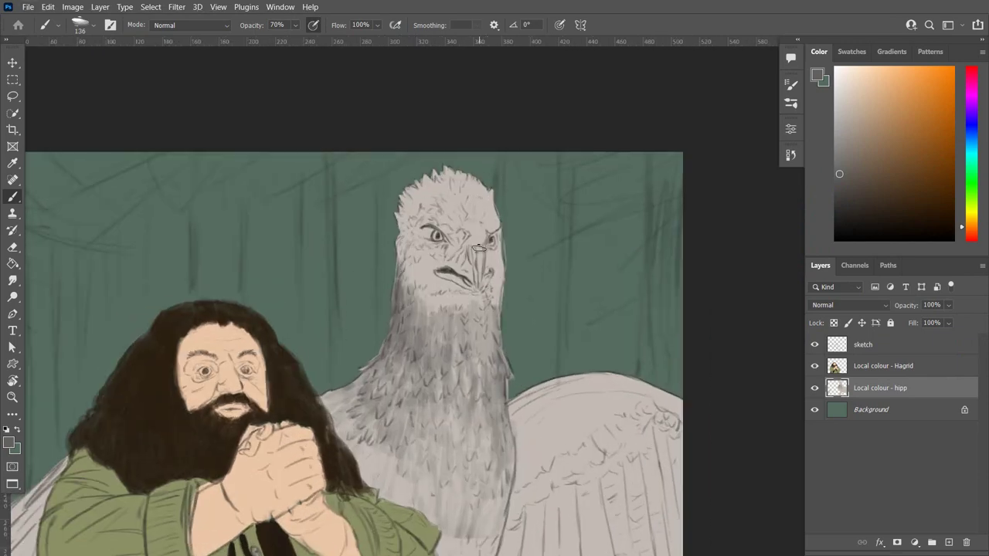
mouse_move(410, 248)
mouse_down()
mouse_move(404, 232)
mouse_move(408, 298)
mouse_move(444, 248)
mouse_move(396, 210)
mouse_move(417, 176)
mouse_move(444, 228)
mouse_up()
drag(433, 170, 445, 218)
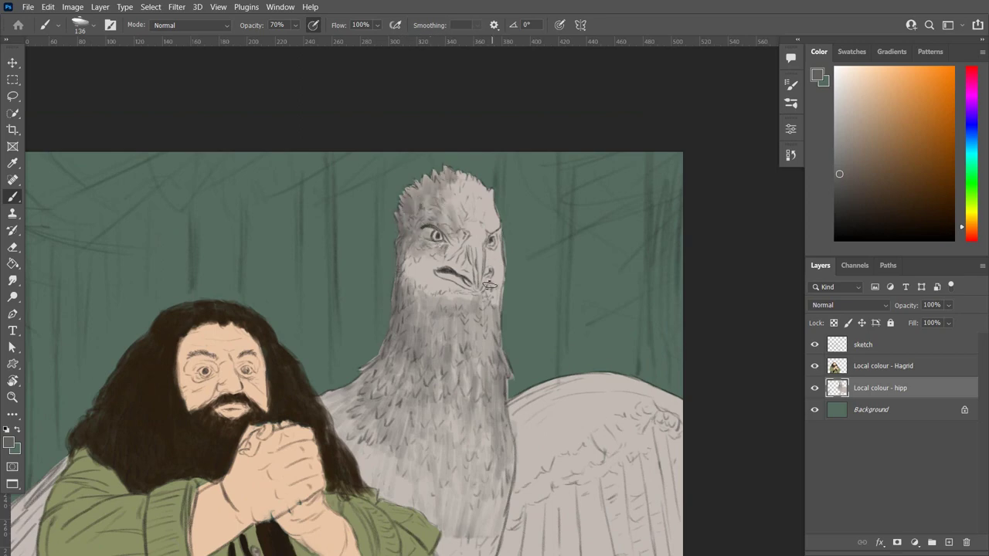
mouse_move(490, 285)
mouse_down()
mouse_move(421, 297)
mouse_move(475, 313)
mouse_up()
mouse_move(409, 301)
mouse_down()
mouse_move(474, 310)
mouse_move(494, 302)
mouse_move(487, 274)
mouse_move(456, 294)
mouse_up()
mouse_move(471, 255)
mouse_down()
mouse_move(438, 214)
mouse_move(433, 263)
mouse_move(421, 270)
mouse_up()
mouse_move(458, 229)
mouse_down()
mouse_move(487, 270)
mouse_move(455, 205)
mouse_move(491, 248)
mouse_up()
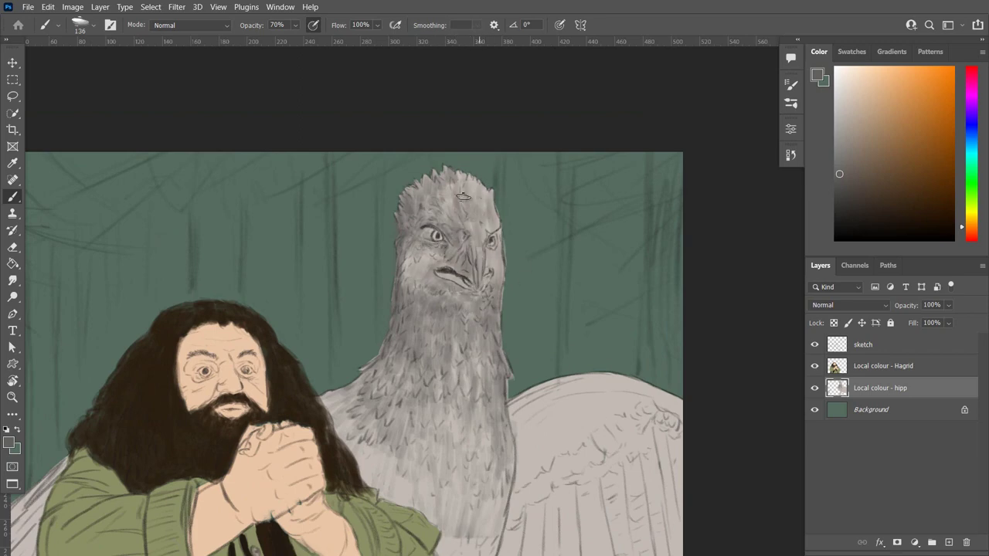
drag(467, 190, 492, 262)
drag(340, 394, 371, 494)
drag(454, 533, 510, 553)
Shade the hippogriff's right wing feathers in darker grey.
scroll(510, 553, down, 5)
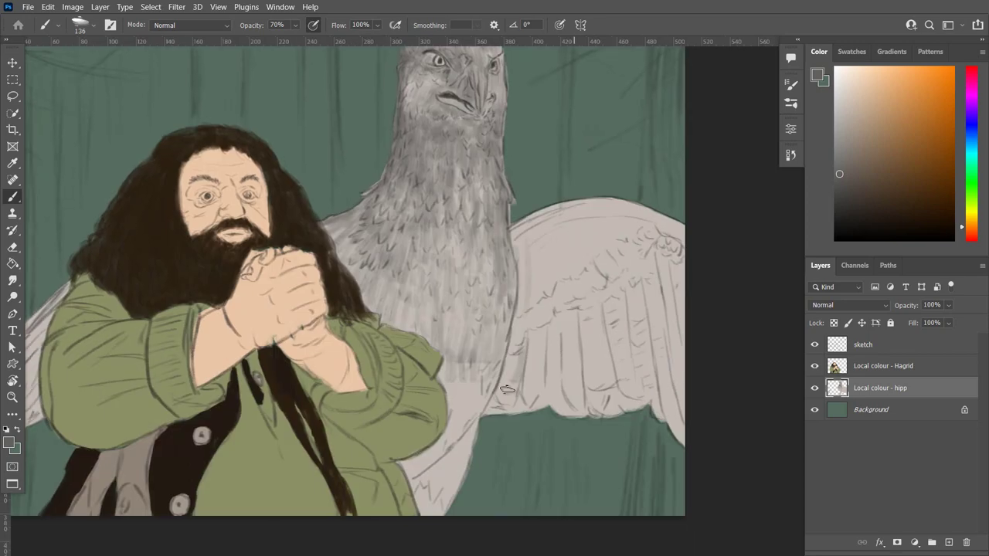
drag(510, 410, 634, 324)
drag(649, 278, 502, 409)
drag(564, 348, 497, 400)
drag(587, 410, 680, 279)
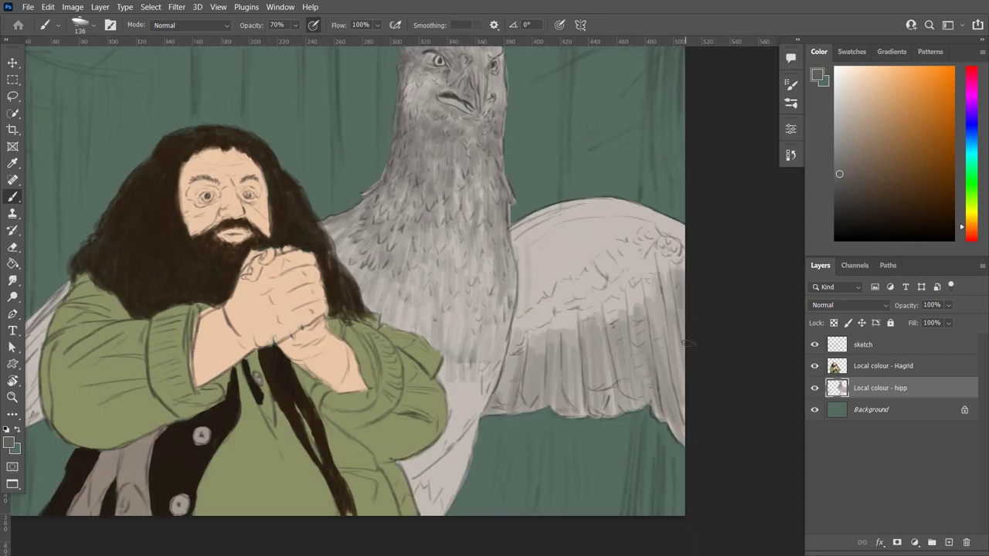
drag(533, 348, 649, 247)
drag(579, 410, 664, 263)
drag(665, 409, 495, 309)
scroll(541, 374, down, 1)
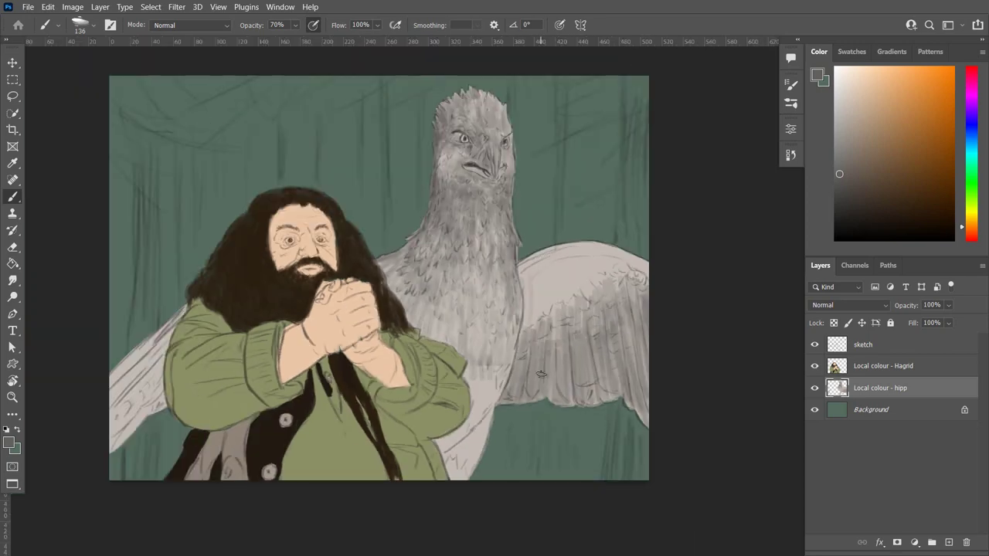
Darken the left wing beside Hagrid's shoulder.
drag(159, 352, 112, 395)
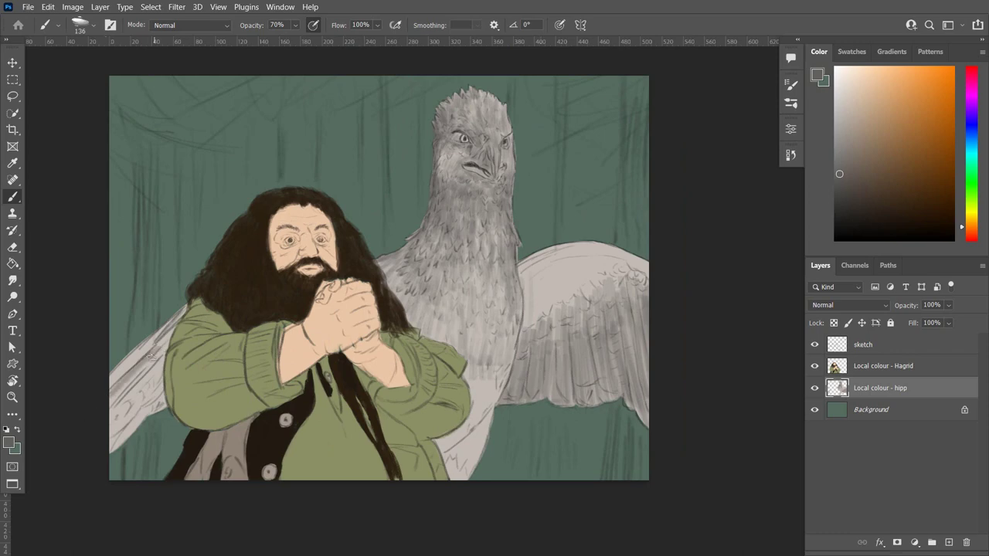
drag(170, 331, 112, 406)
drag(164, 355, 112, 437)
drag(163, 388, 130, 418)
drag(166, 359, 112, 448)
Paint a near-black band along the left wing's upper edge.
alt+click(189, 309)
mouse_move(104, 386)
mouse_down()
mouse_move(141, 349)
mouse_move(112, 378)
mouse_up()
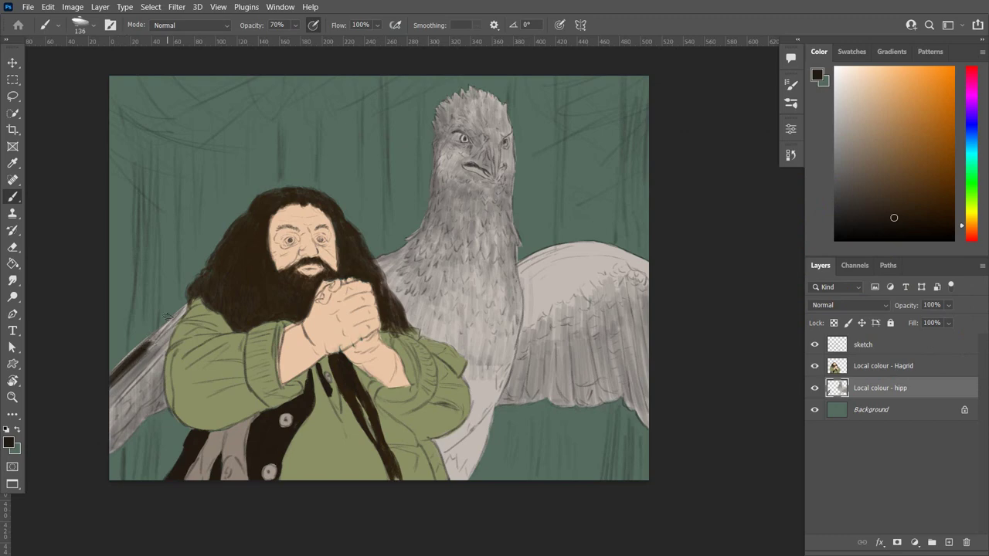
scroll(170, 325, up, 2)
mouse_move(61, 402)
mouse_down()
mouse_move(170, 304)
mouse_move(124, 356)
mouse_up()
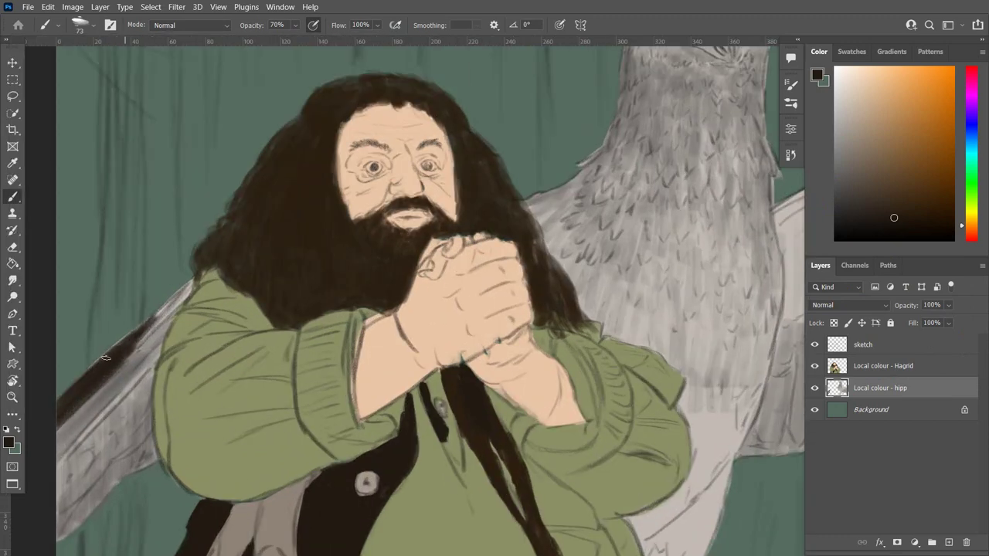
drag(190, 282, 112, 351)
drag(146, 321, 89, 370)
drag(151, 363, 70, 452)
scroll(255, 347, down, 3)
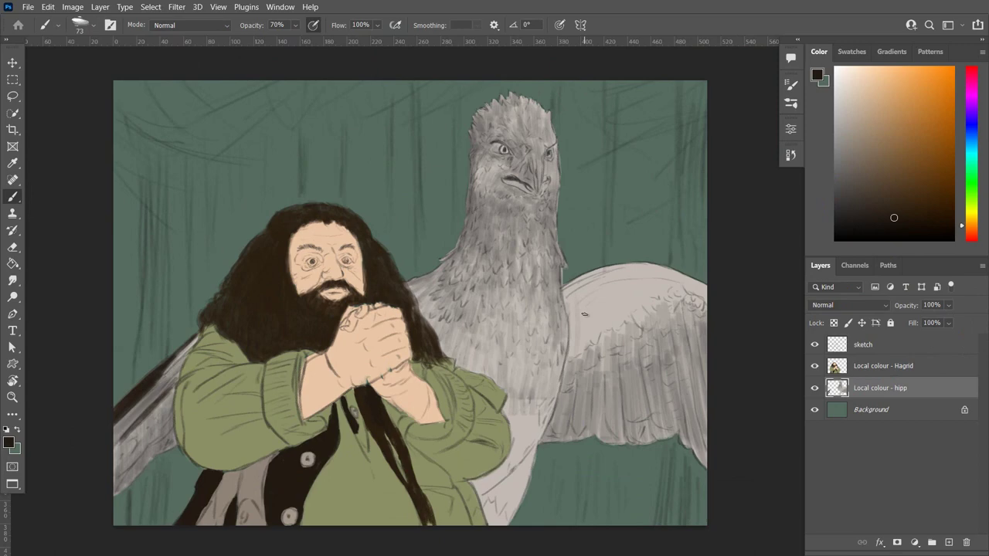
At full opacity, stroke across the right wing and paint the left eye's iris khaki-yellow.
key(0)
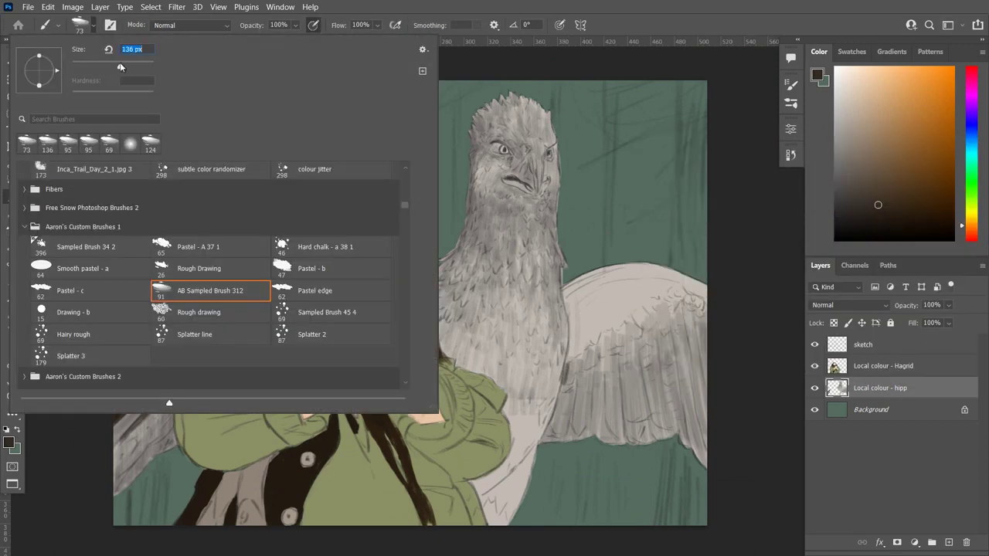
mouse_move(568, 382)
mouse_down()
mouse_move(678, 293)
mouse_move(665, 303)
mouse_up()
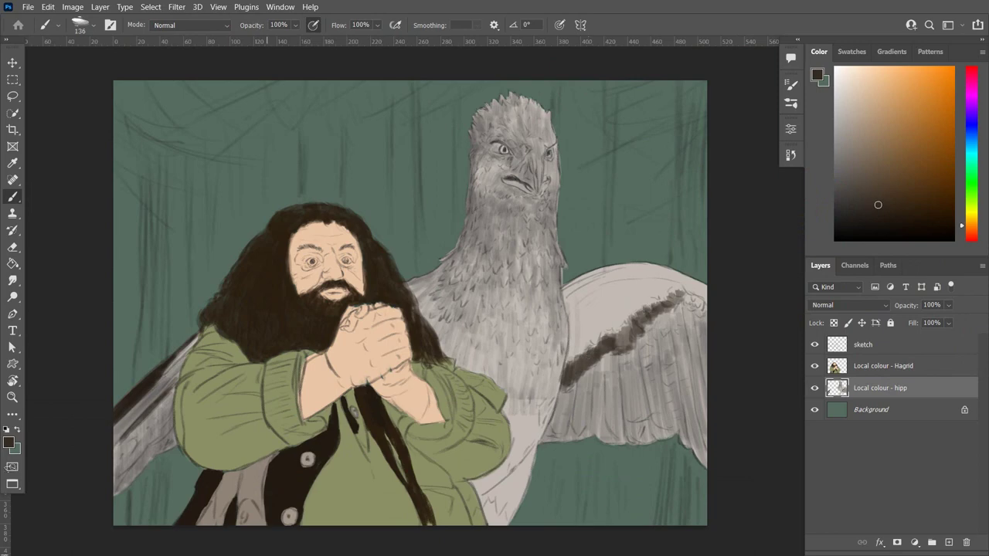
click(8, 443)
click(871, 368)
key(Return)
scroll(510, 155, up, 3)
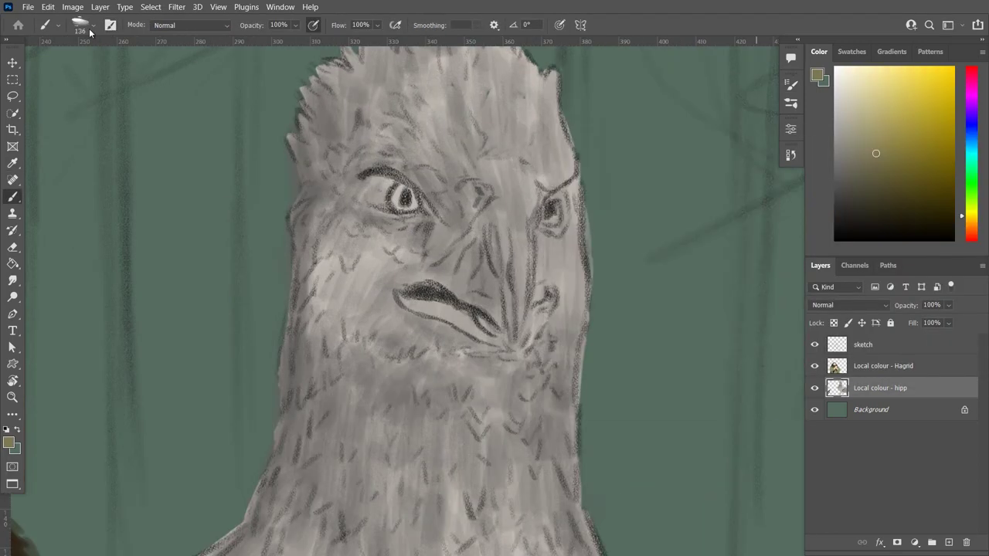
click(80, 24)
mouse_move(394, 192)
mouse_down()
mouse_move(408, 203)
mouse_move(402, 194)
mouse_up()
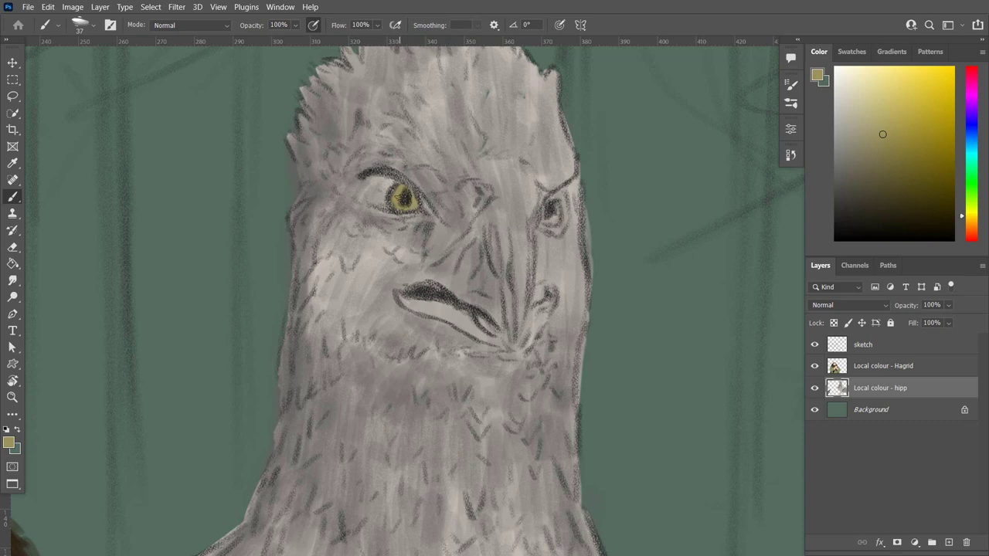
scroll(456, 329, down, 3)
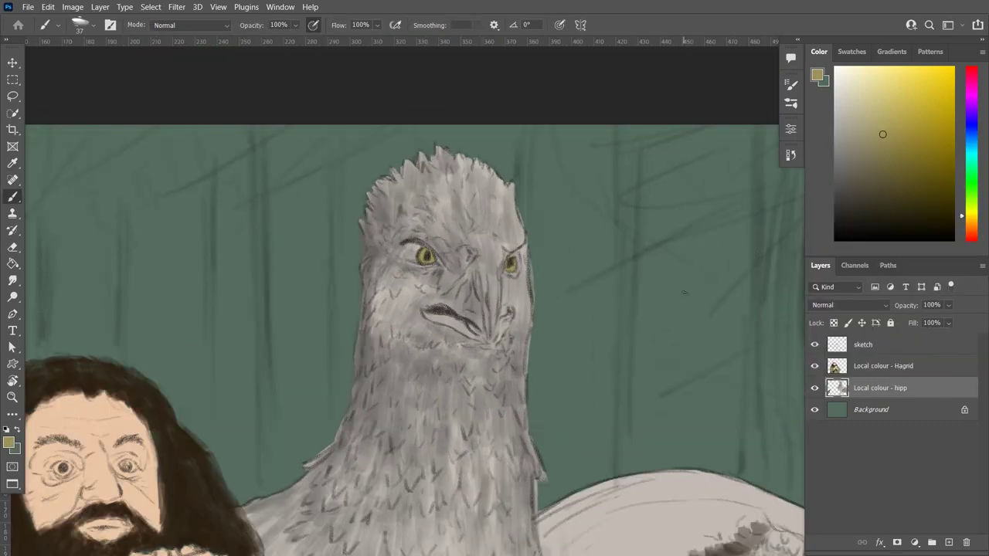
Choose a new grey painting colour and enlarge the brush.
click(9, 443)
click(822, 286)
click(665, 277)
key(Return)
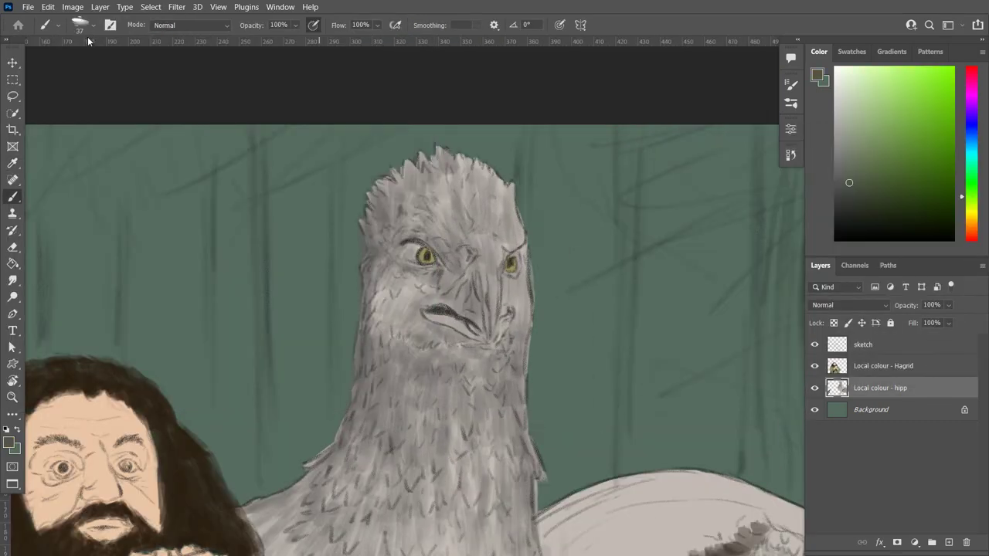
click(93, 25)
Paint short grey feather strokes across the hippogriff's neck and lower body.
mouse_move(337, 482)
mouse_down()
mouse_move(394, 501)
mouse_move(452, 499)
mouse_up()
scroll(417, 468, down, 2)
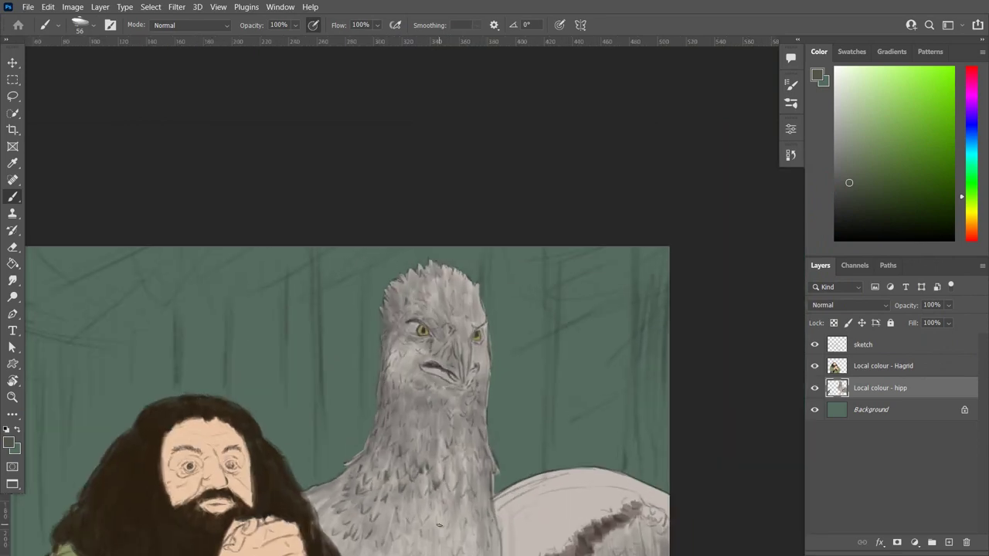
mouse_move(355, 472)
mouse_down()
mouse_move(385, 409)
mouse_move(406, 402)
mouse_move(413, 417)
mouse_move(392, 443)
mouse_move(386, 421)
mouse_up()
drag(379, 456, 416, 482)
mouse_move(414, 429)
mouse_down()
mouse_move(425, 464)
mouse_move(431, 455)
mouse_up()
drag(357, 494, 421, 489)
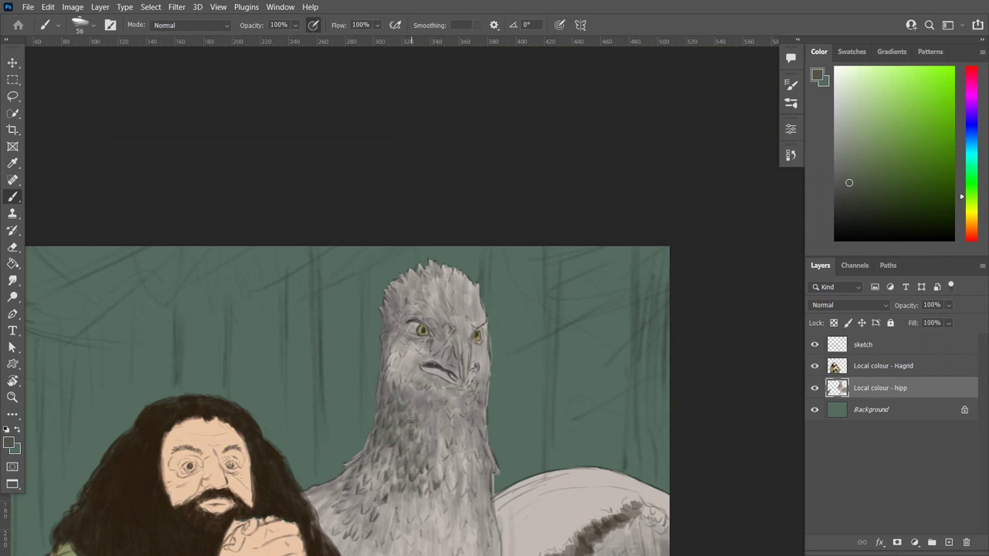
mouse_move(408, 437)
mouse_down()
mouse_move(458, 426)
mouse_move(479, 459)
mouse_up()
mouse_move(402, 510)
mouse_down()
mouse_move(424, 537)
mouse_move(409, 513)
mouse_move(382, 533)
mouse_up()
key(ctrl+0)
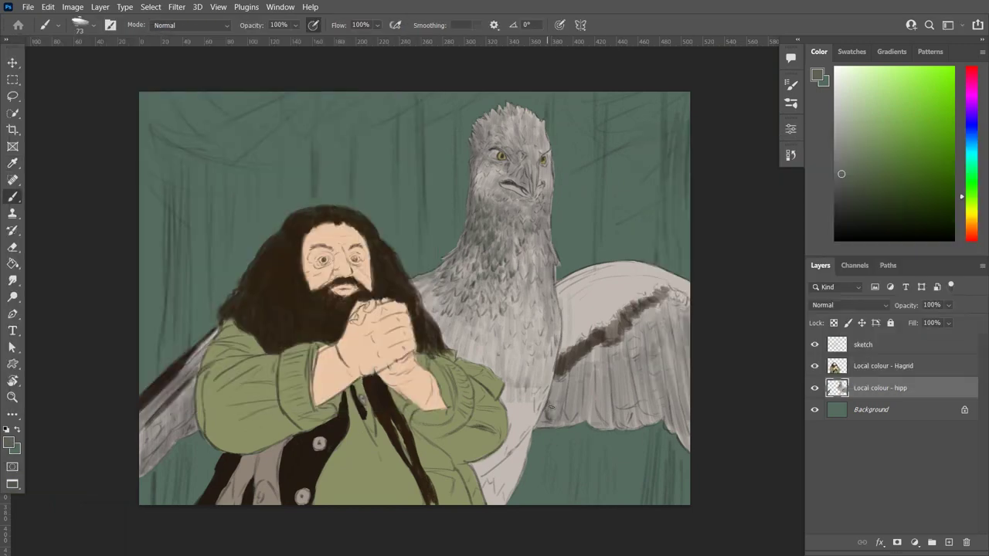
Paint dark feather bars along the right wing's base and lower edge.
mouse_move(568, 394)
mouse_down()
mouse_move(558, 391)
mouse_move(580, 409)
mouse_move(576, 373)
mouse_move(591, 389)
mouse_move(588, 416)
mouse_move(628, 357)
mouse_move(664, 394)
mouse_move(681, 367)
mouse_move(653, 344)
mouse_move(683, 334)
mouse_move(657, 303)
mouse_move(673, 311)
mouse_up()
mouse_move(613, 410)
mouse_down()
mouse_move(631, 426)
mouse_move(657, 424)
mouse_up()
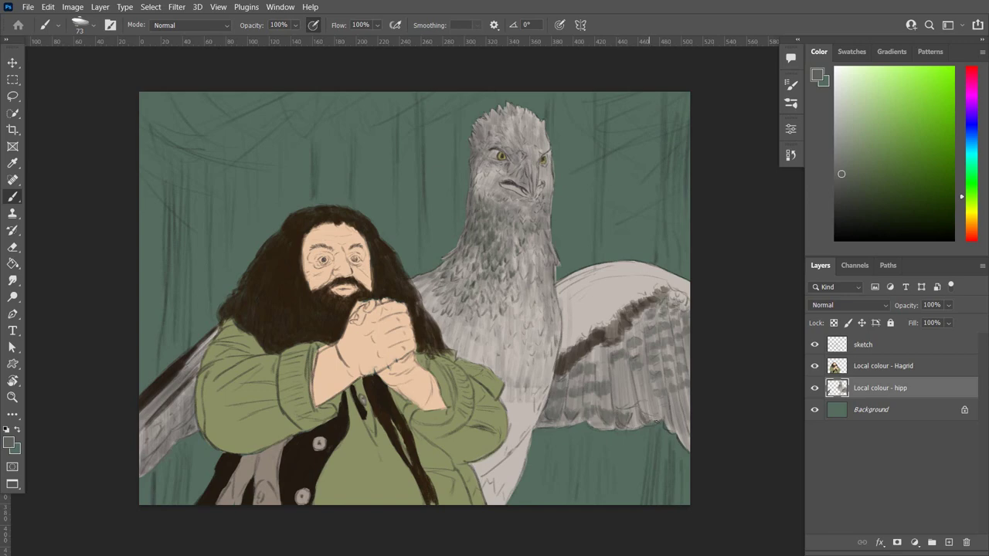
drag(612, 391, 632, 407)
drag(610, 371, 629, 387)
drag(635, 379, 669, 425)
drag(675, 420, 688, 435)
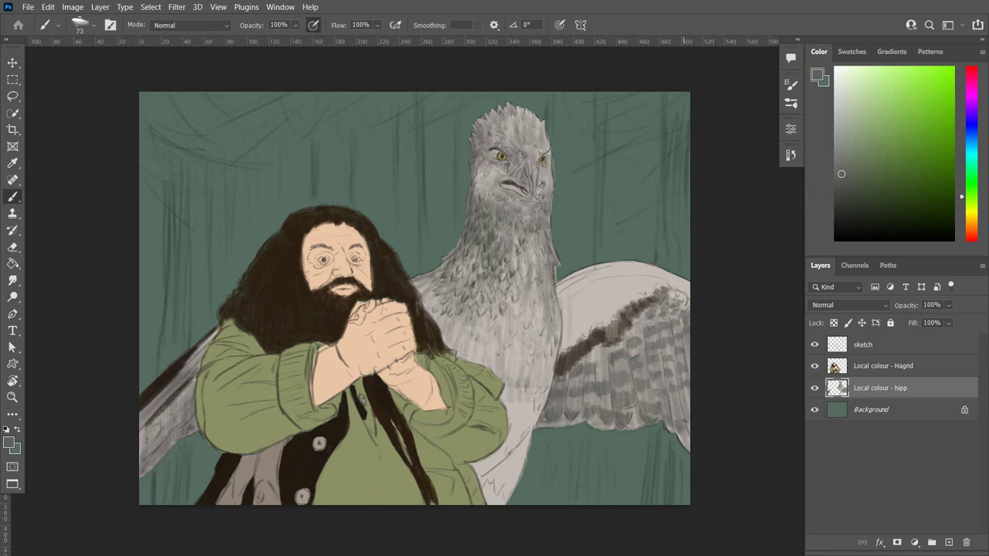
drag(672, 400, 687, 414)
mouse_move(596, 360)
mouse_down()
mouse_move(607, 371)
mouse_move(600, 353)
mouse_up()
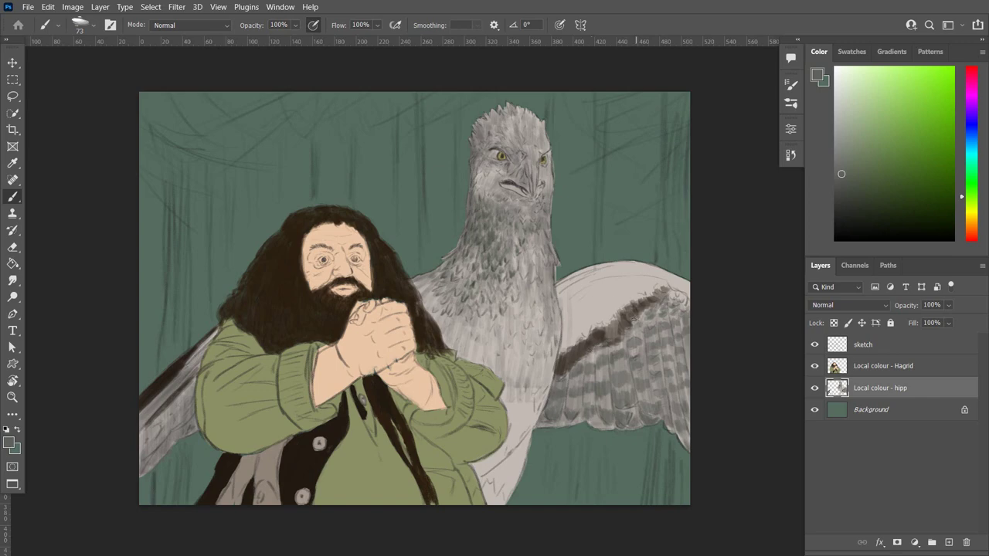
drag(558, 425, 607, 425)
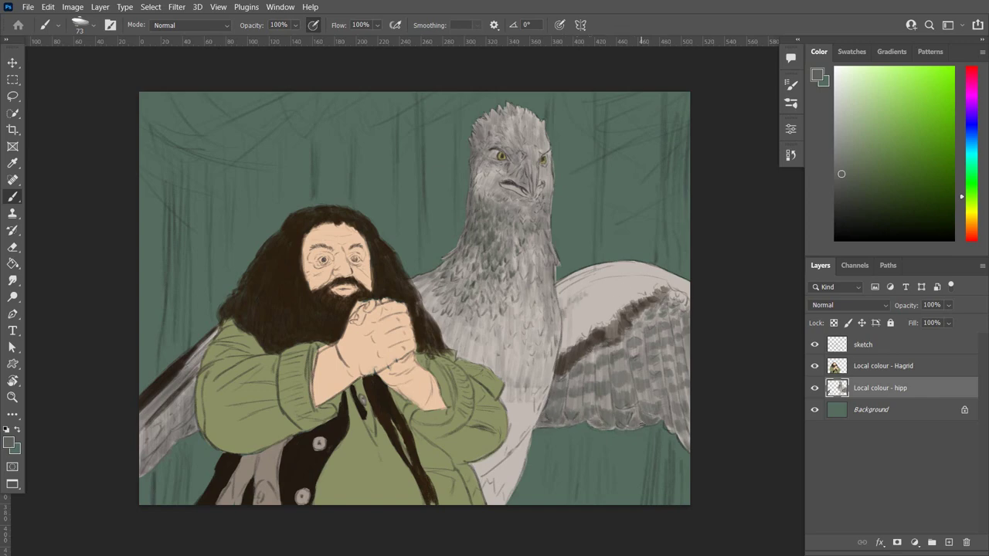
Sample a light grey from the wing and lighten part of the dark stripe.
alt+click(681, 299)
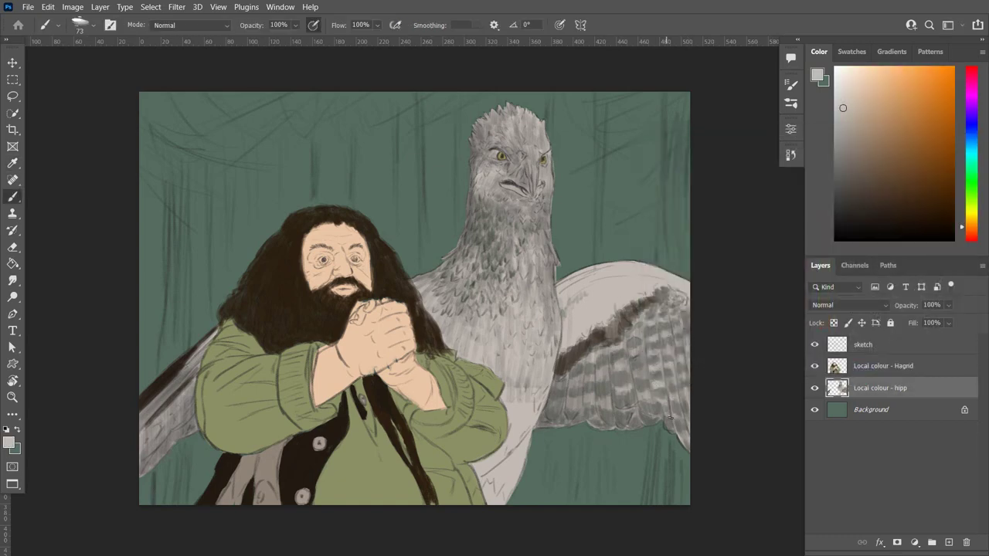
drag(608, 331, 614, 322)
click(12, 444)
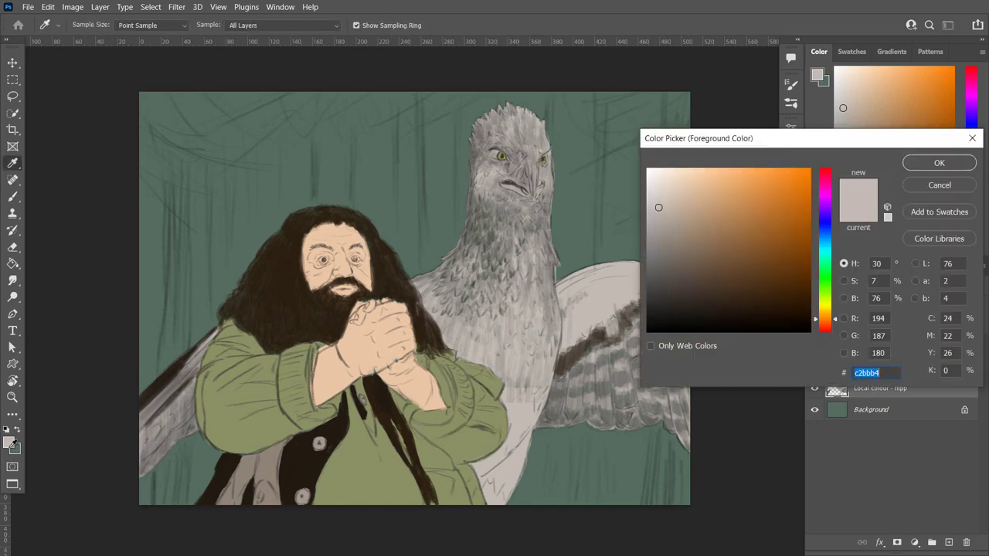
Switch to dark brown and shade the right wing's top edge and dark band.
click(509, 385)
key(Return)
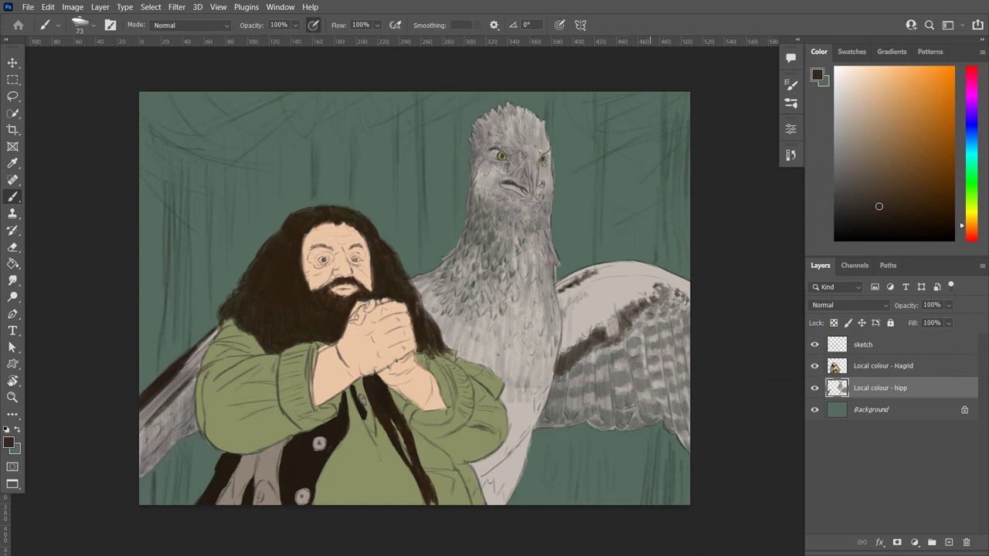
mouse_move(687, 283)
mouse_down()
mouse_move(622, 262)
mouse_move(696, 300)
mouse_up()
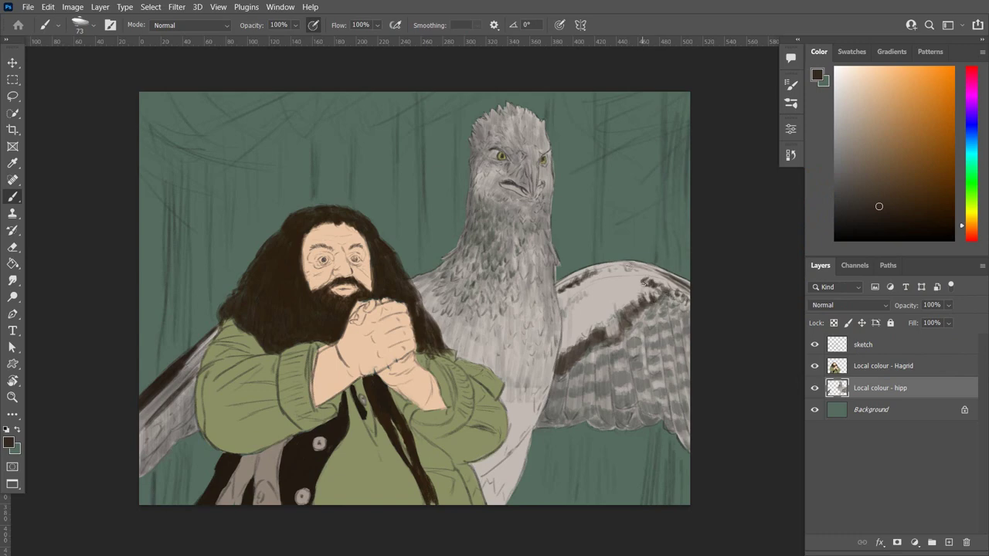
mouse_move(644, 283)
mouse_down()
mouse_move(641, 308)
mouse_move(624, 323)
mouse_move(632, 312)
mouse_up()
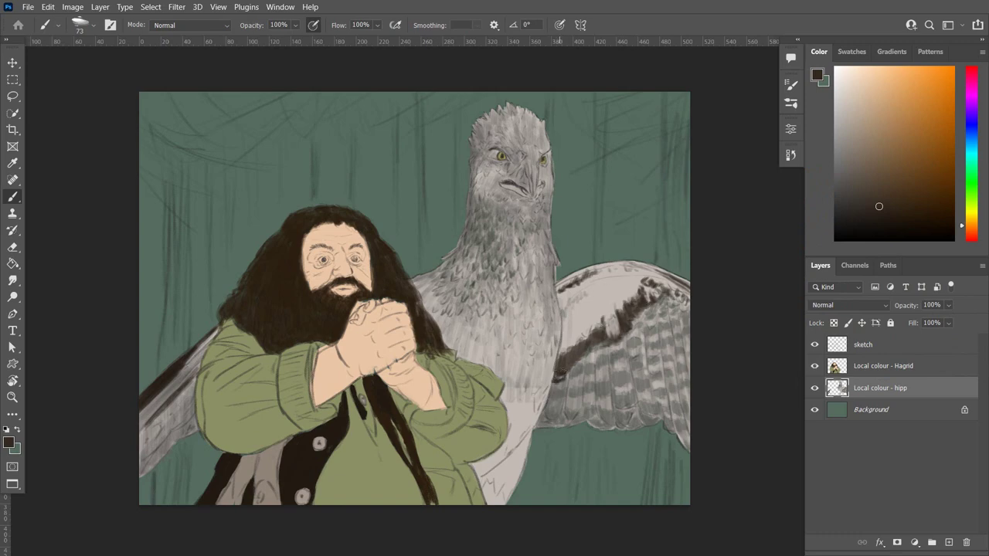
mouse_move(587, 349)
mouse_down()
mouse_move(570, 372)
mouse_move(556, 363)
mouse_up()
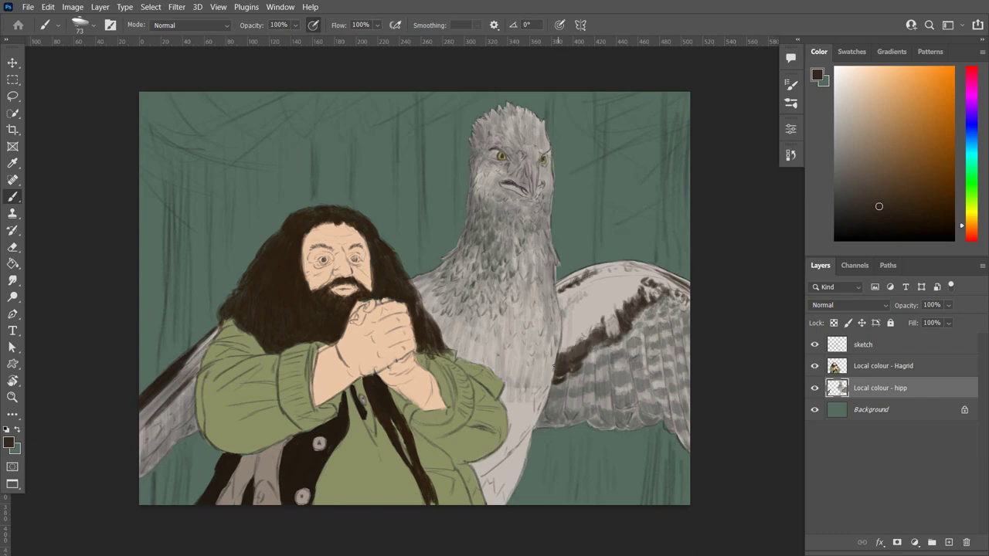
drag(599, 323, 584, 343)
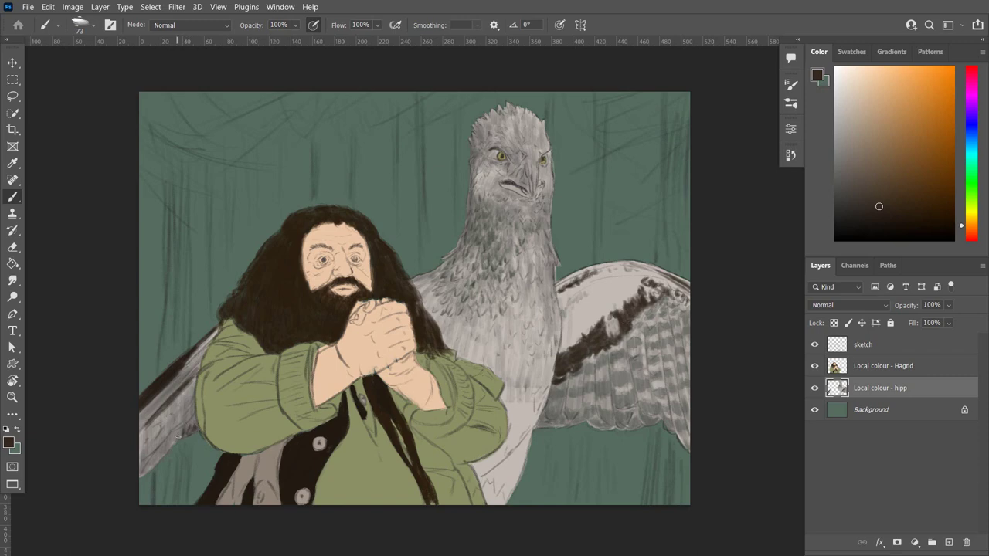
Add feather shading to the lower tip of the left wing.
mouse_move(161, 423)
mouse_down()
mouse_move(188, 419)
mouse_move(198, 370)
mouse_up()
drag(175, 407, 196, 390)
mouse_move(165, 431)
mouse_down()
mouse_move(188, 402)
mouse_move(176, 396)
mouse_up()
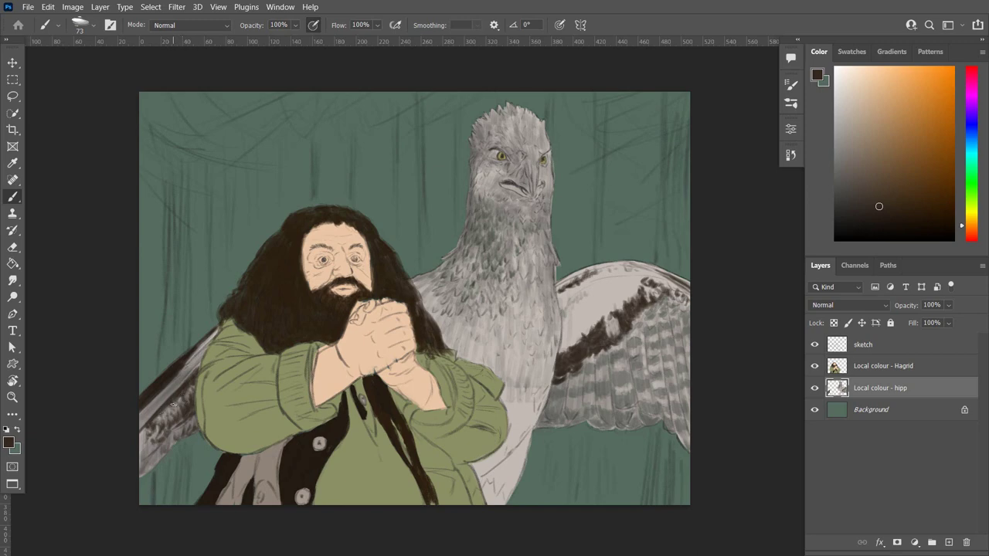
scroll(573, 133, up, 2)
Pick a light grey and highlight the beak ridge and left side of the neck.
alt+click(510, 169)
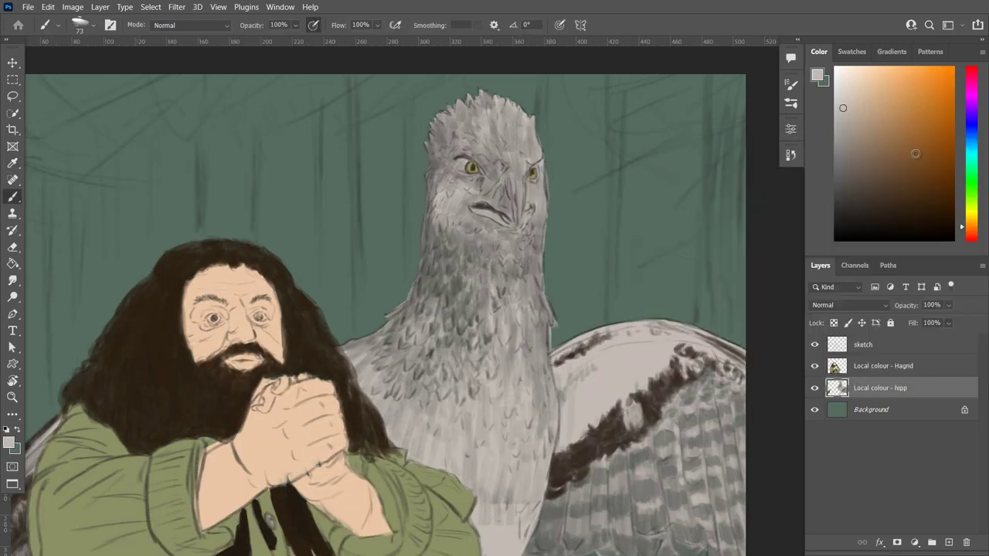
mouse_move(515, 167)
mouse_down()
mouse_move(518, 215)
mouse_move(512, 168)
mouse_up()
drag(420, 292, 429, 266)
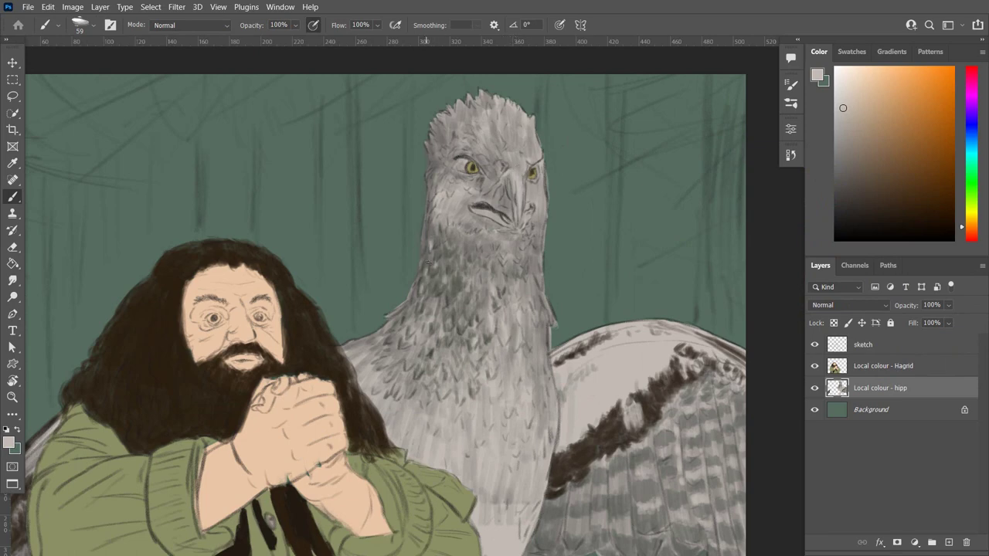
drag(413, 299, 419, 272)
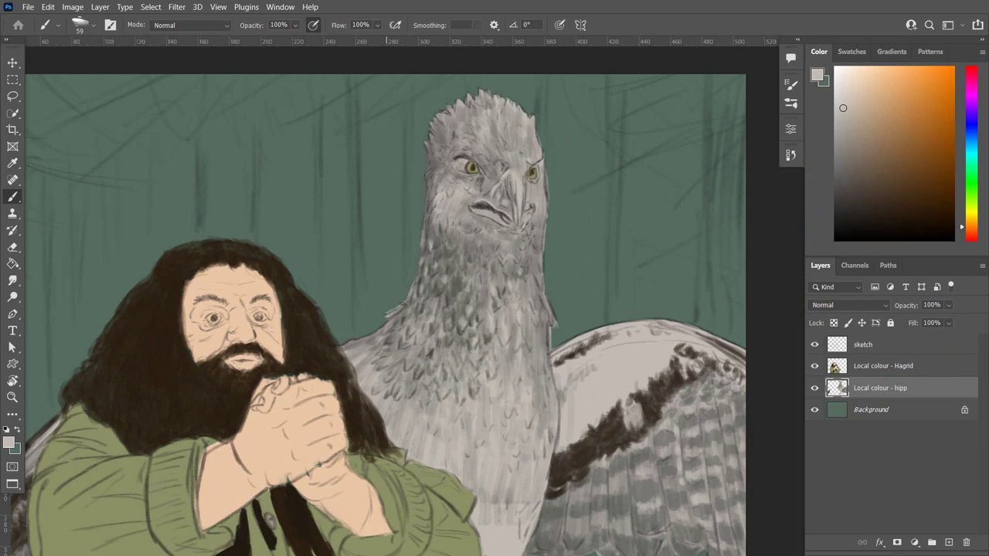
mouse_move(373, 353)
mouse_down()
mouse_move(346, 342)
mouse_move(380, 367)
mouse_up()
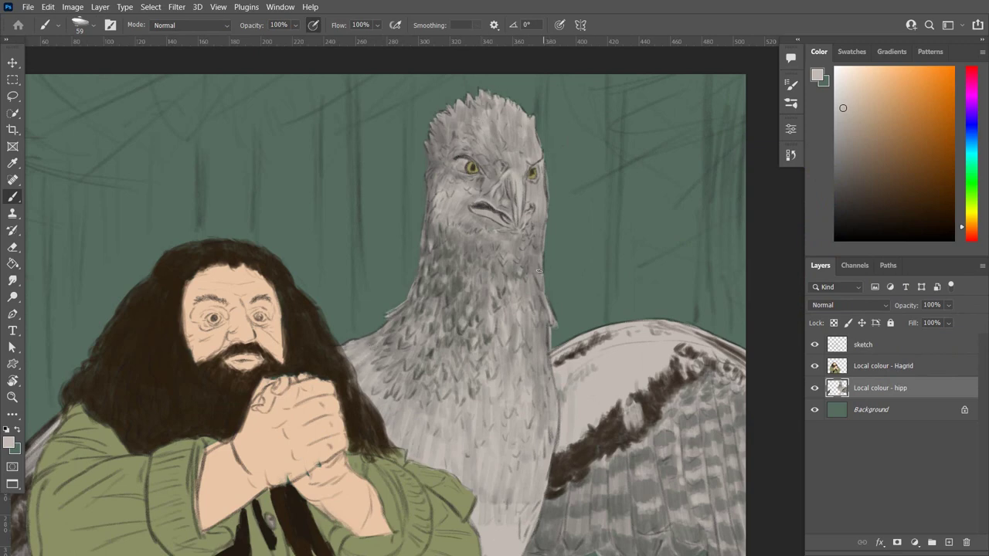
Paint dark feather marks around the eyes, crown, cheek and down the neck.
mouse_move(541, 165)
mouse_down()
mouse_move(528, 198)
mouse_move(465, 173)
mouse_move(473, 182)
mouse_up()
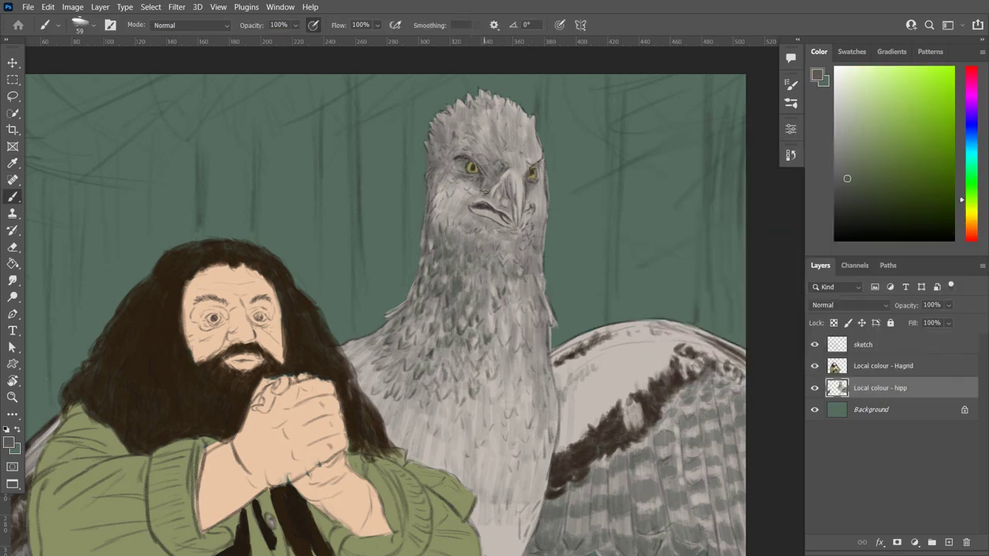
mouse_move(463, 143)
mouse_down()
mouse_move(454, 132)
mouse_move(448, 140)
mouse_move(483, 128)
mouse_up()
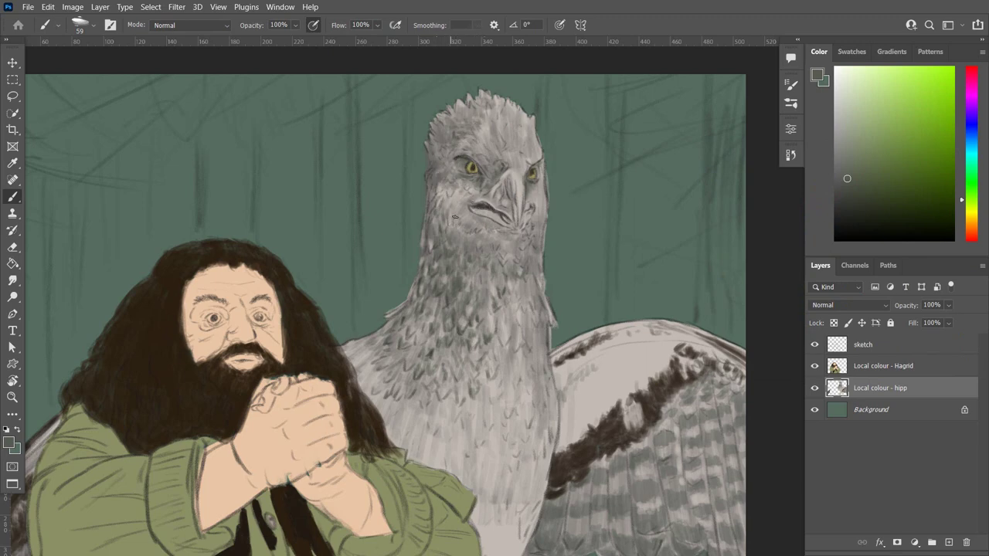
drag(455, 217, 507, 191)
mouse_move(501, 317)
mouse_down()
mouse_move(541, 371)
mouse_move(498, 367)
mouse_move(494, 386)
mouse_up()
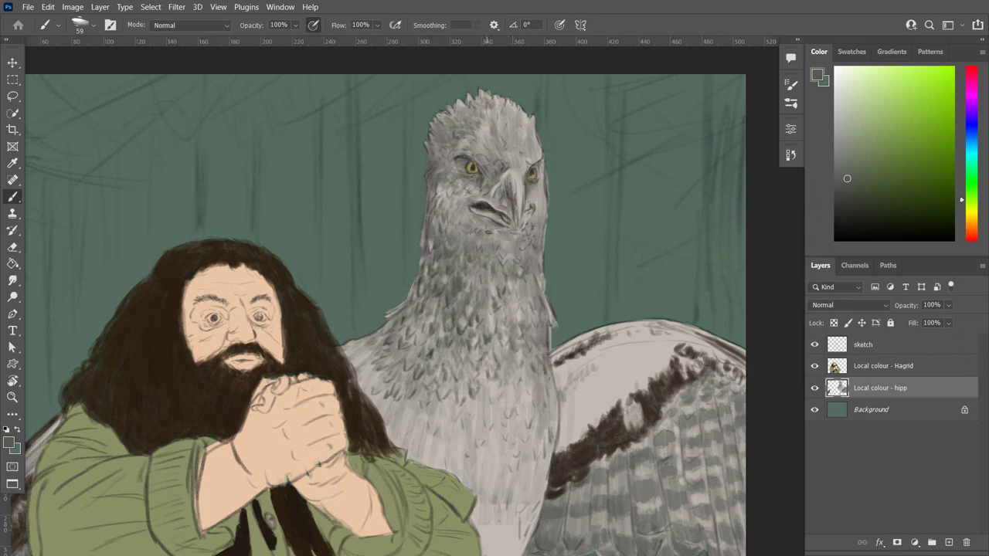
Choose a lighter yellow-olive colour and add a small stroke on the neck.
click(817, 74)
drag(829, 260, 830, 283)
click(680, 250)
click(938, 161)
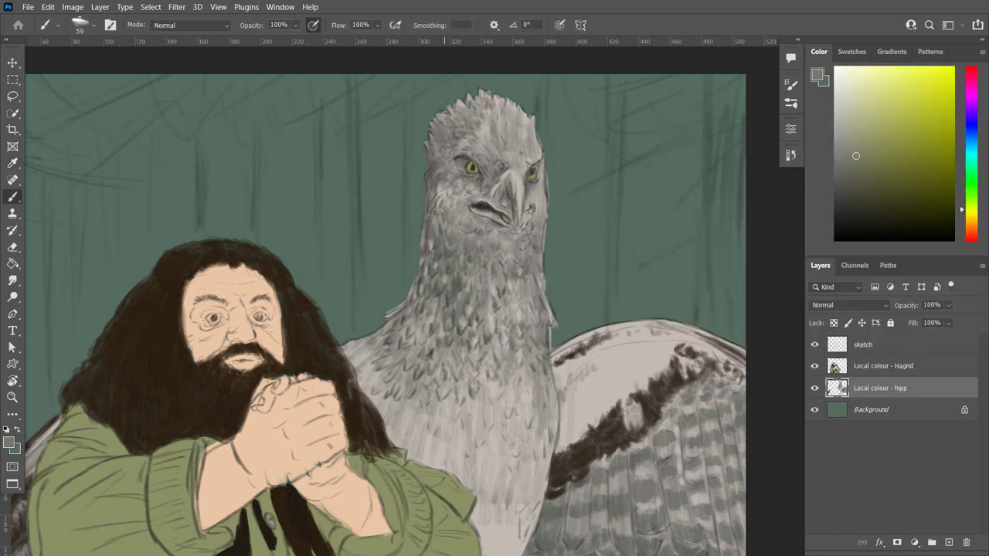
drag(443, 236, 442, 214)
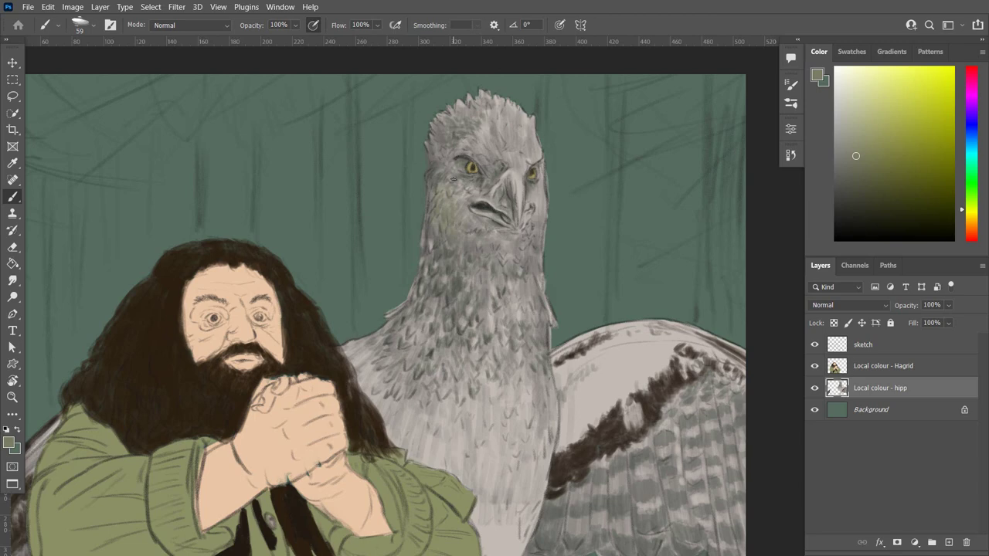
key(ctrl+minus)
On the Local colour - Hagrid layer, shade Hagrid's lower hands and wrist with a size 100 brush.
click(881, 360)
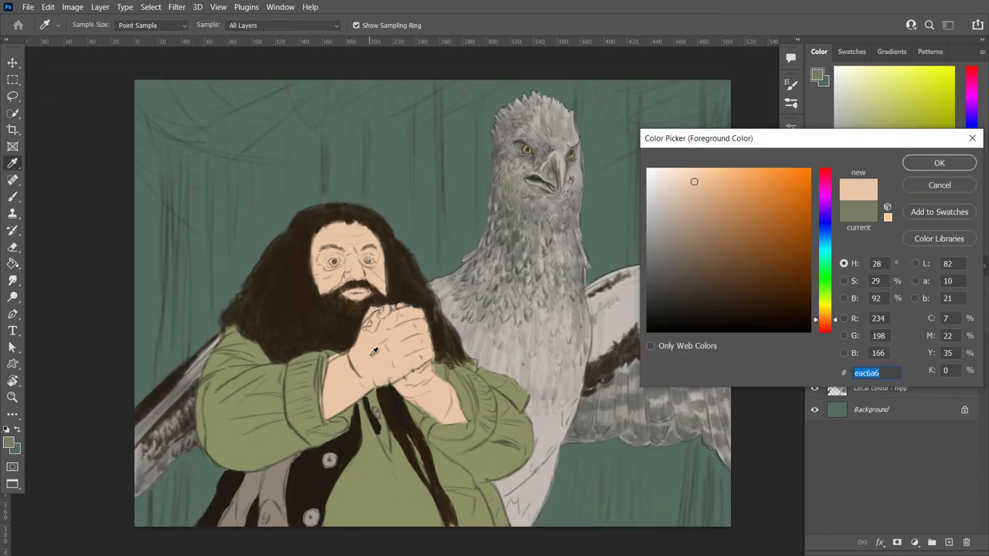
key(Return)
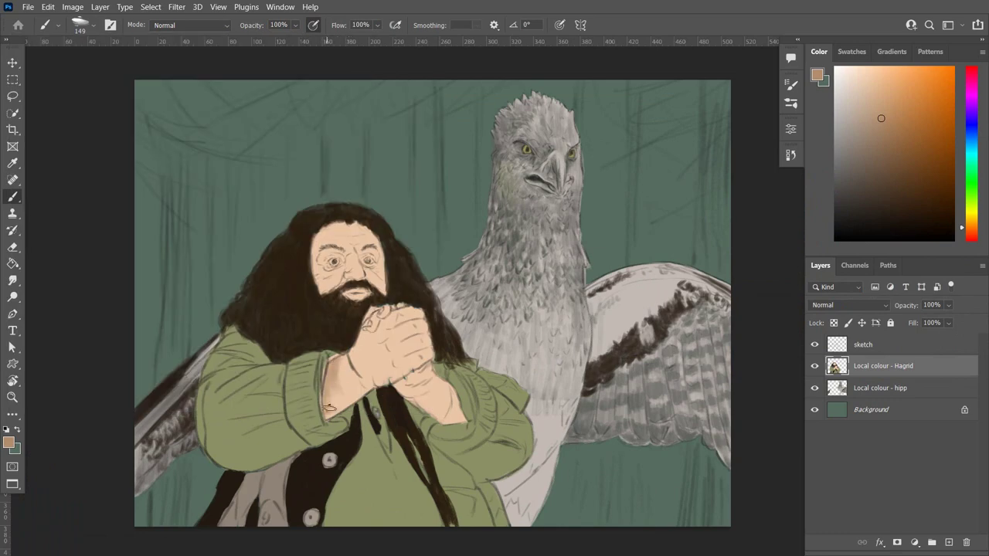
right_click(476, 307)
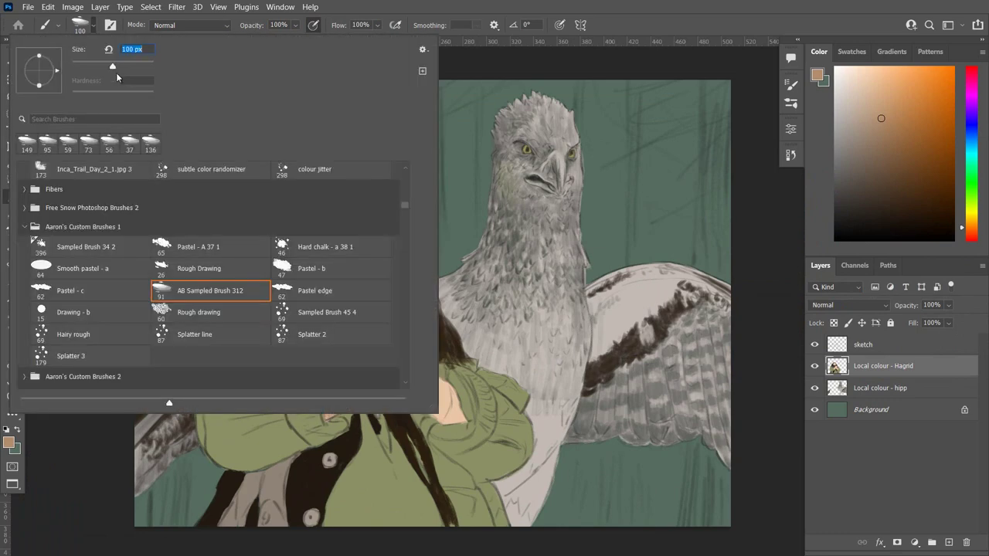
key(Return)
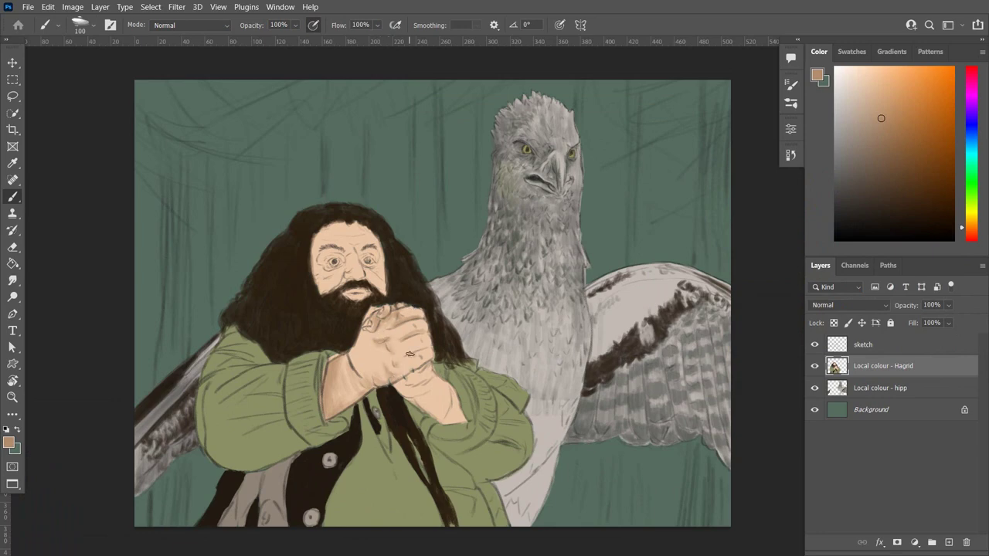
mouse_move(409, 354)
mouse_down()
mouse_move(405, 387)
mouse_move(460, 409)
mouse_move(443, 418)
mouse_up()
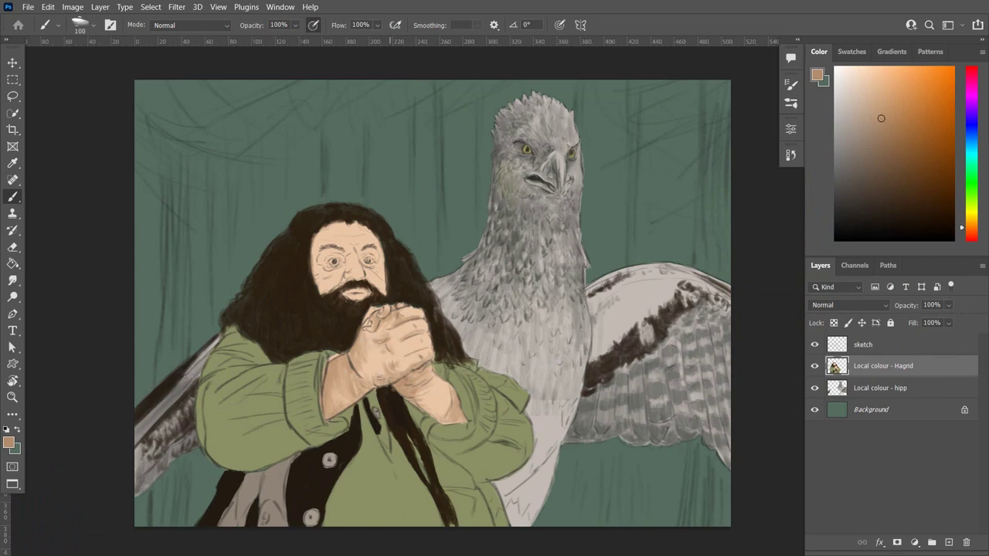
With a more saturated skin tone at 68% opacity, darken Hagrid's right wrist and face.
click(8, 441)
click(740, 224)
key(Return)
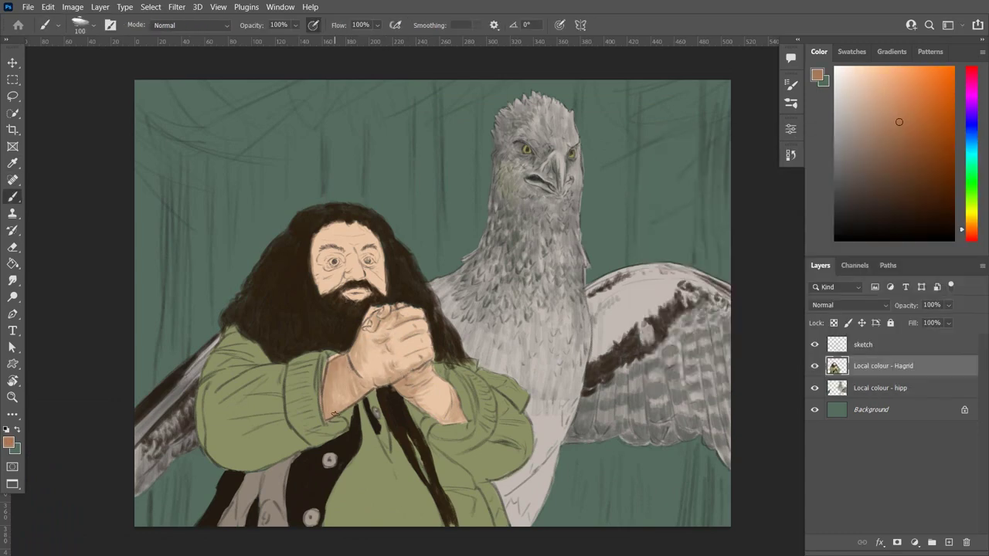
right_click(334, 414)
key(Return)
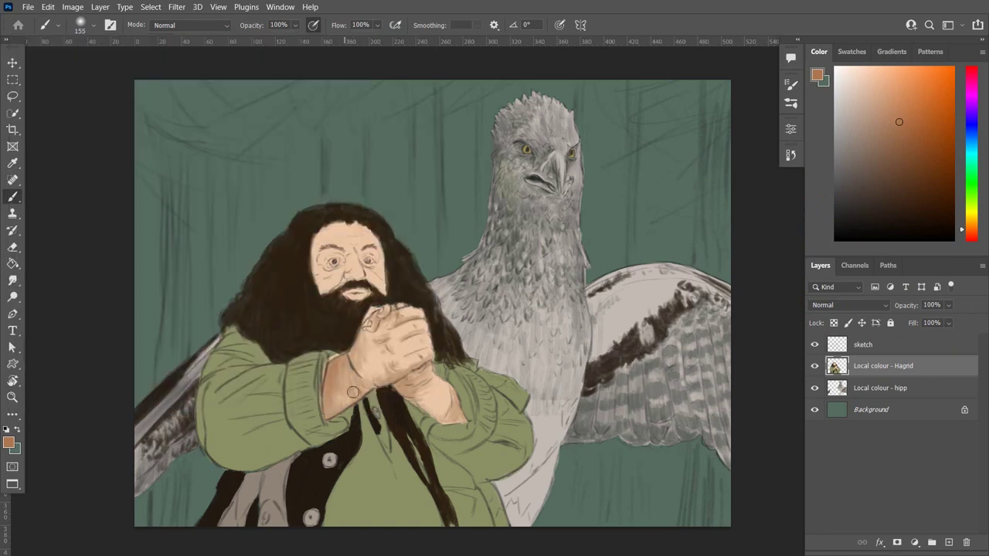
key(ctrl+plus)
key(6)
key(8)
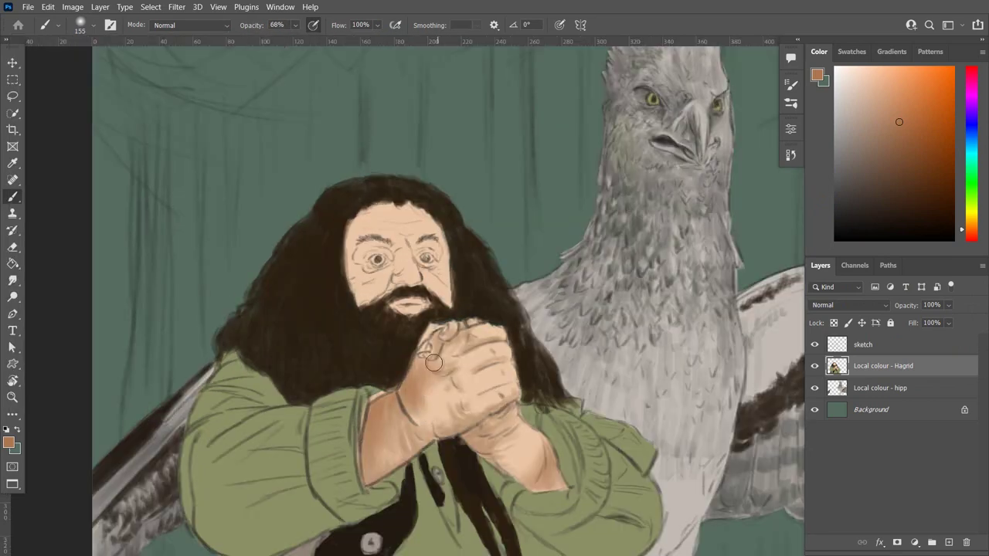
mouse_move(494, 441)
mouse_down()
mouse_move(544, 475)
mouse_move(409, 448)
mouse_move(456, 363)
mouse_move(502, 357)
mouse_move(464, 334)
mouse_move(429, 347)
mouse_move(456, 321)
mouse_move(367, 464)
mouse_move(451, 410)
mouse_move(462, 388)
mouse_up()
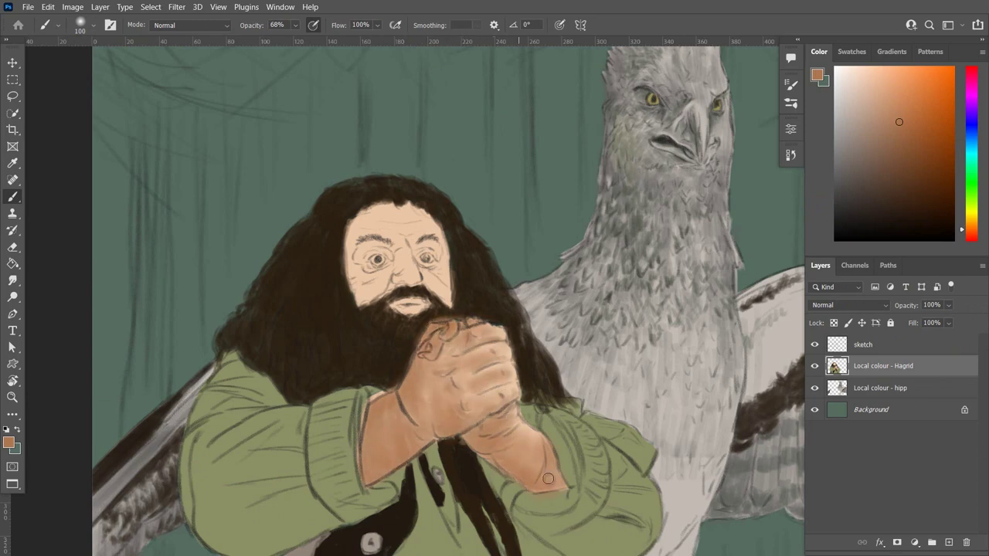
drag(340, 255, 410, 290)
mouse_move(448, 328)
mouse_down()
mouse_move(436, 292)
mouse_move(463, 292)
mouse_move(494, 310)
mouse_move(436, 257)
mouse_move(514, 266)
mouse_move(499, 305)
mouse_move(440, 328)
mouse_move(470, 370)
mouse_up()
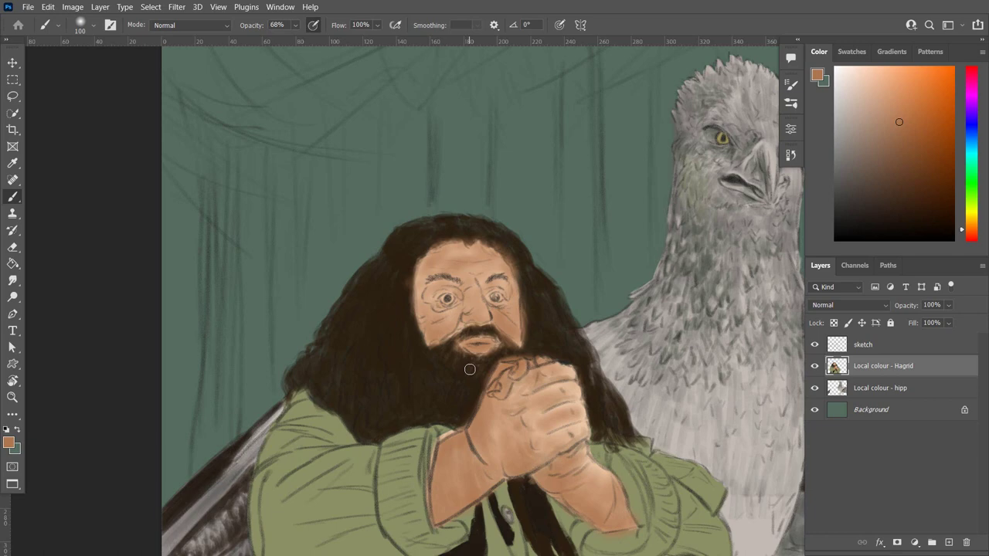
Switch to dark brown and shade Hagrid's left sleeve, lower torso and vest centre.
key(Return)
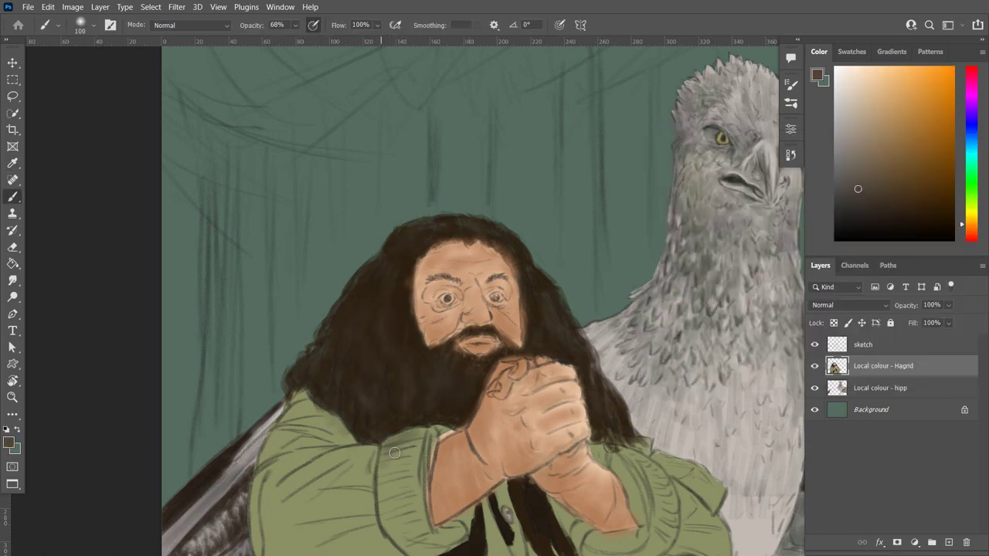
mouse_move(376, 512)
mouse_down()
mouse_move(295, 501)
mouse_move(317, 402)
mouse_up()
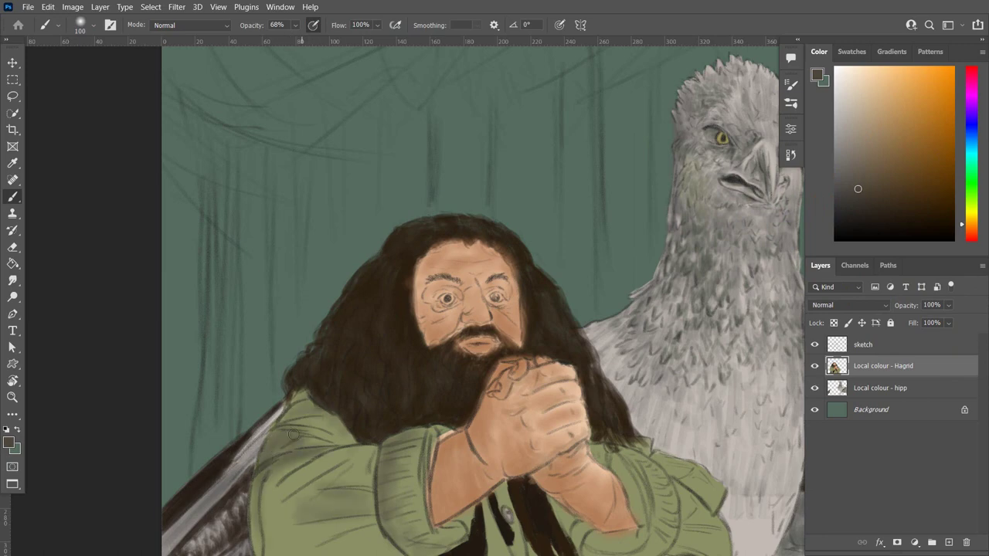
mouse_move(293, 494)
mouse_down()
mouse_move(371, 456)
mouse_move(379, 533)
mouse_up()
mouse_move(371, 456)
mouse_down()
mouse_move(398, 554)
mouse_move(427, 441)
mouse_move(464, 525)
mouse_up()
key(ctrl+minus)
mouse_move(433, 472)
mouse_down()
mouse_move(444, 492)
mouse_move(460, 421)
mouse_move(475, 456)
mouse_up()
mouse_move(462, 417)
mouse_down()
mouse_move(462, 483)
mouse_move(436, 505)
mouse_up()
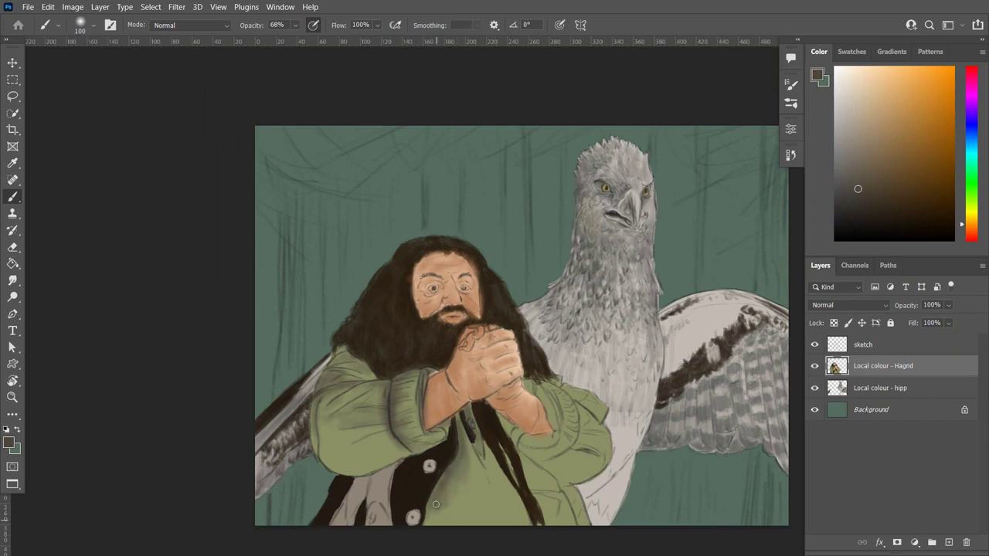
click(93, 25)
Enlarge the brush to 161 and choose a dark brown paint colour.
click(478, 489)
click(9, 443)
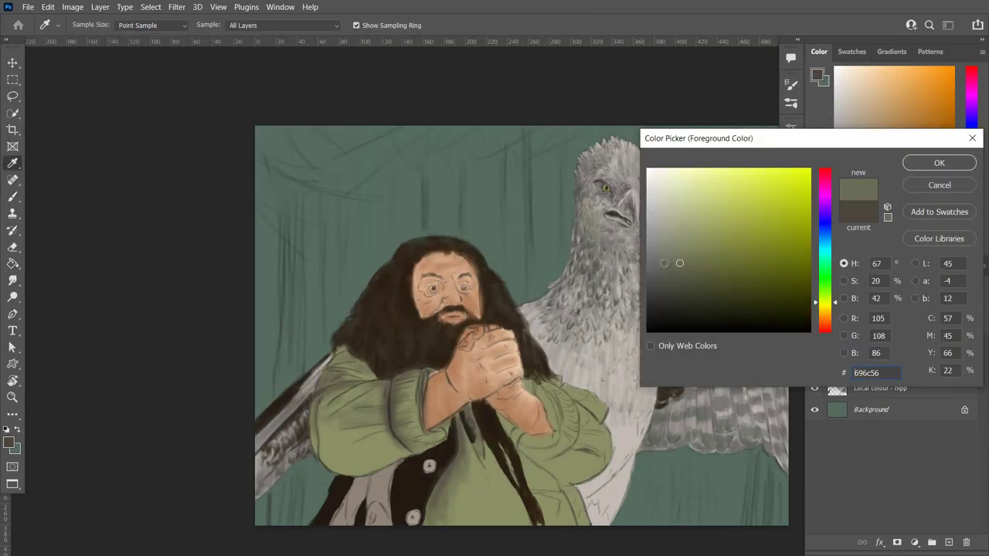
click(940, 161)
mouse_move(467, 455)
mouse_down()
mouse_move(390, 417)
mouse_move(491, 452)
mouse_move(490, 367)
mouse_move(426, 380)
mouse_move(530, 361)
mouse_move(502, 398)
mouse_move(428, 444)
mouse_up()
click(9, 443)
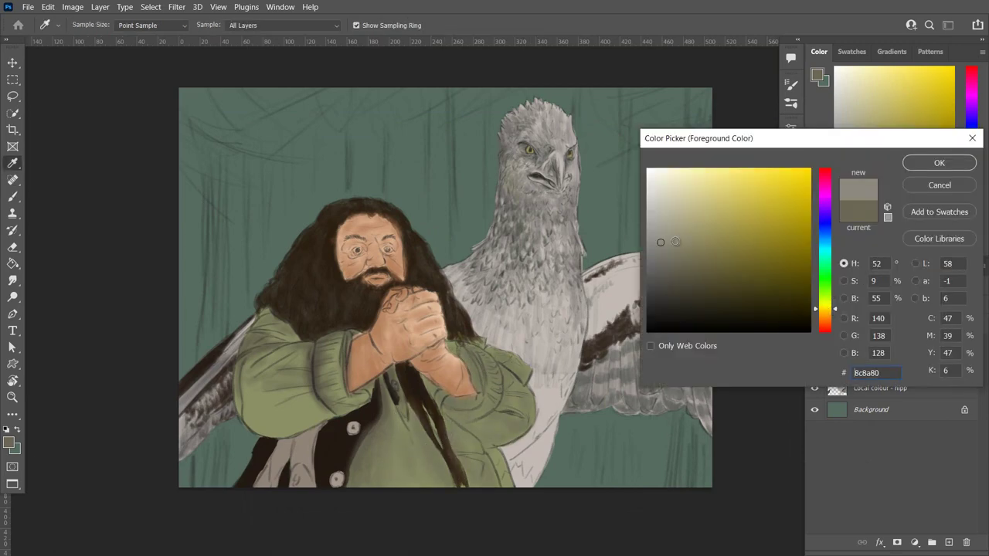
click(308, 461)
key(Return)
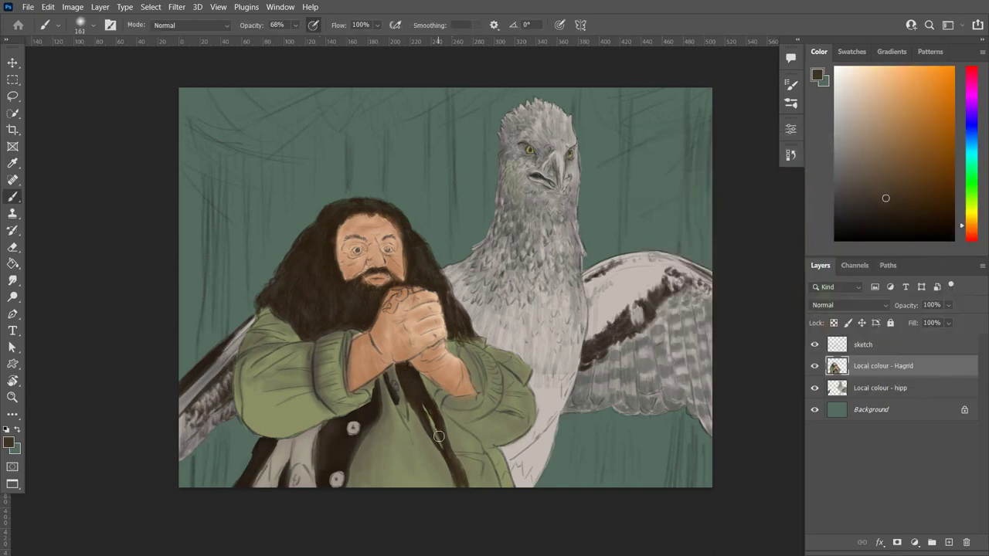
Switch to a light olive colour with a size 69 brush at full opacity.
right_click(439, 436)
click(10, 443)
click(500, 388)
key(Return)
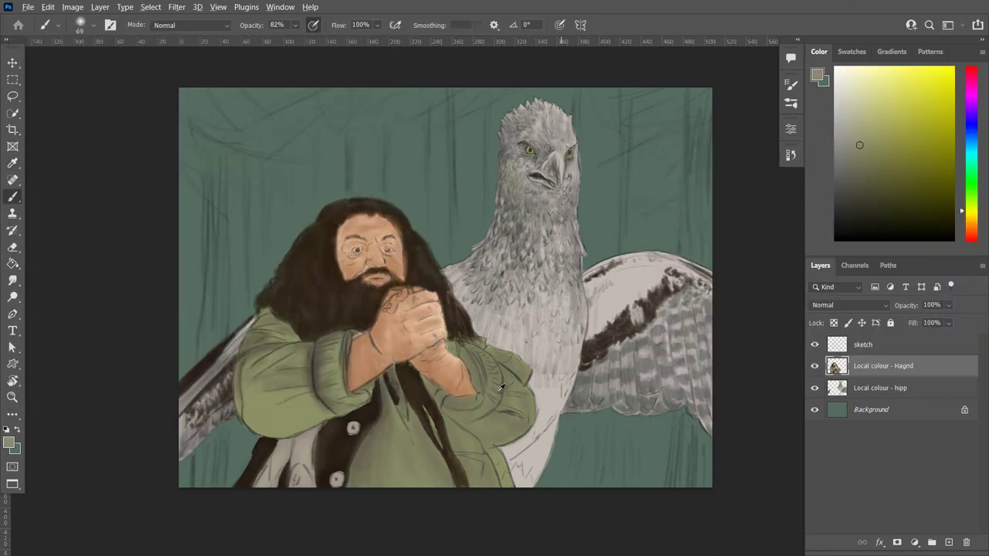
scroll(398, 400, up, 2)
key(0)
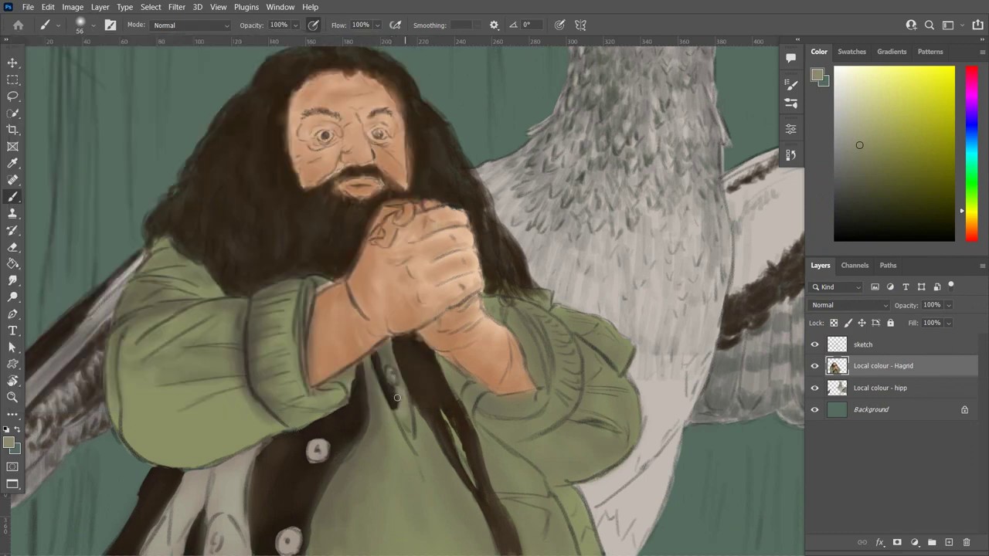
Paint light olive highlights on both of Hagrid's sleeves, then add a new empty layer.
mouse_move(257, 295)
mouse_down()
mouse_move(319, 279)
mouse_move(301, 328)
mouse_up()
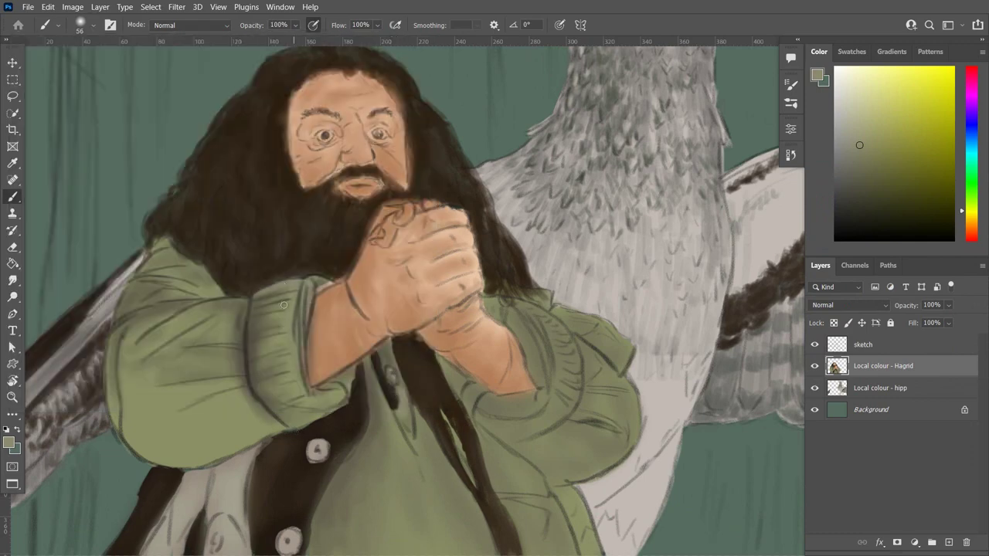
drag(532, 314, 552, 369)
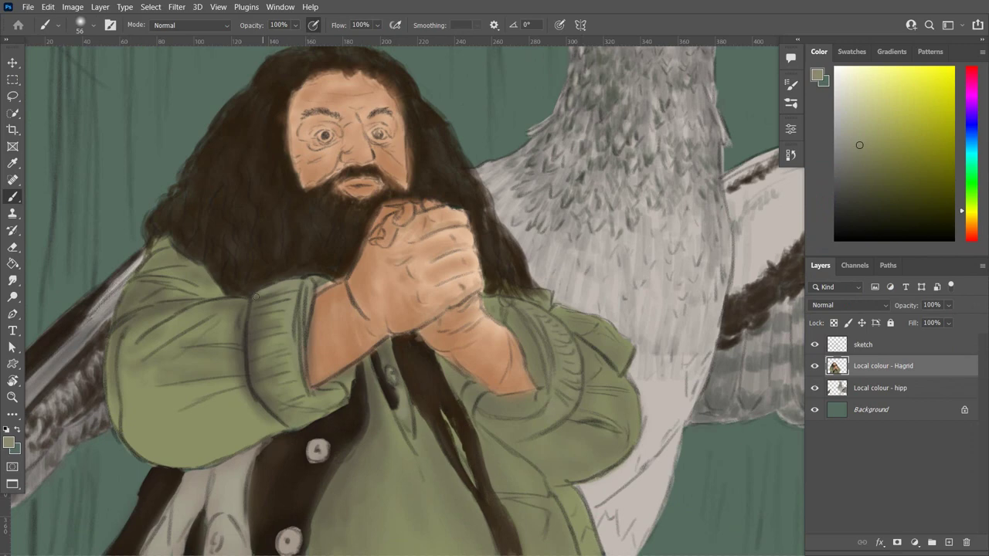
drag(255, 298, 263, 299)
key(ctrl+0)
Move the new layer just above Background and rename it 'Local colour - BG'.
click(949, 542)
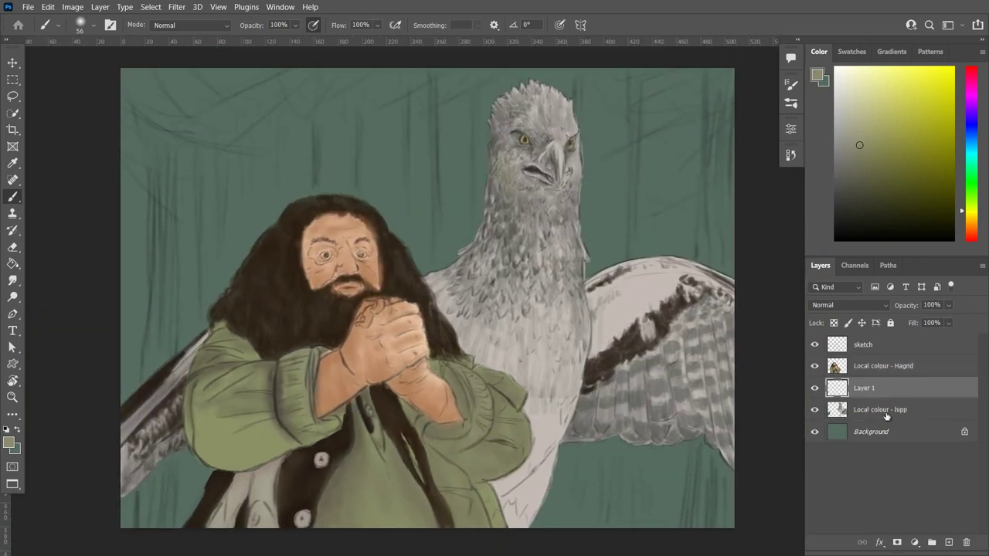
drag(873, 366, 873, 409)
double_click(869, 410)
text(Local colour - BG)
key(Return)
Pick a darker olive paint colour and enlarge the brush to 146.
scroll(518, 303, down, 2)
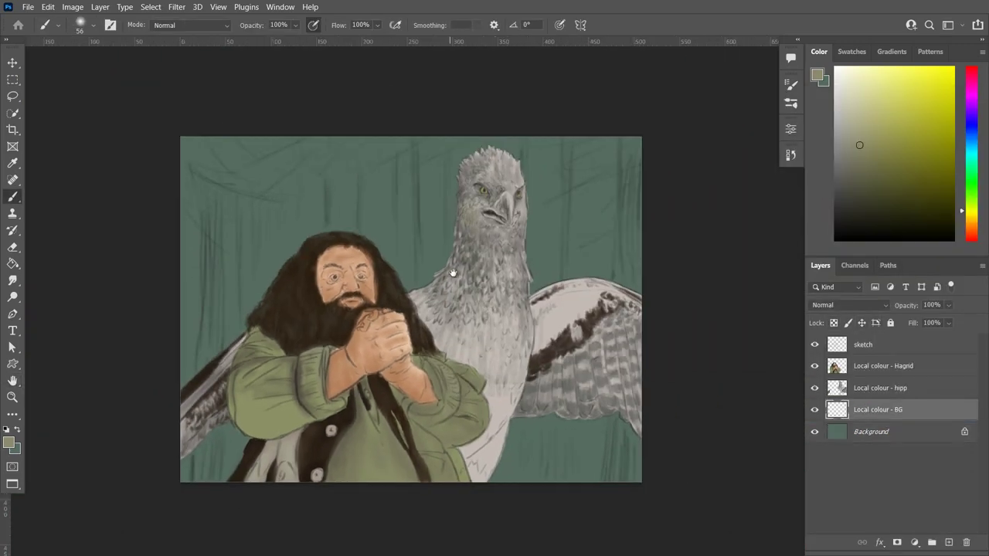
scroll(466, 285, up, 1)
click(9, 442)
click(706, 300)
click(938, 161)
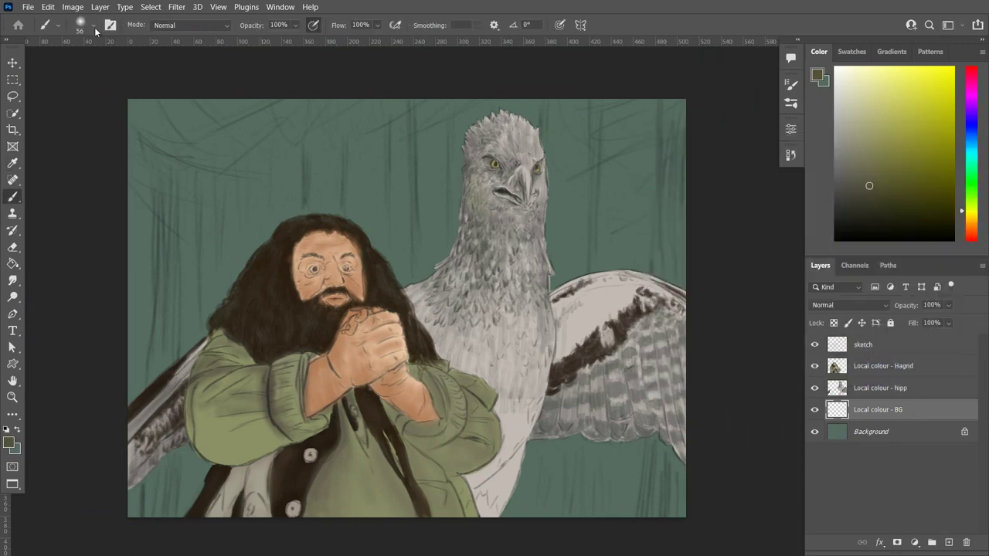
click(80, 25)
drag(54, 56, 85, 56)
key(Return)
On Local colour - Hagrid at 71% opacity, shade the left sleeve and jacket darker.
key(alt+bracketright)
key(alt+bracketright)
mouse_move(230, 427)
mouse_down()
mouse_move(262, 441)
mouse_move(212, 458)
mouse_up()
key(7)
key(1)
drag(224, 409, 189, 380)
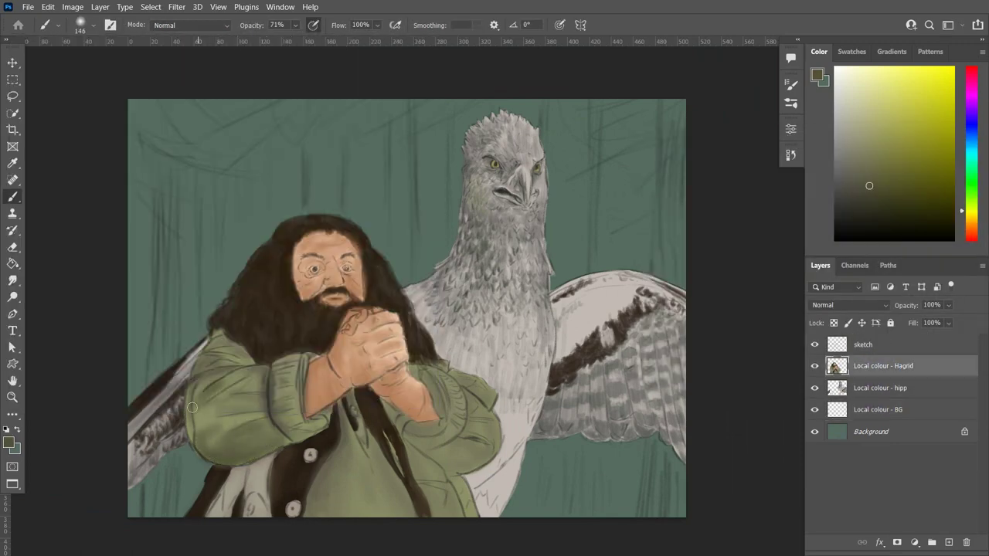
mouse_move(193, 444)
mouse_down()
mouse_move(197, 367)
mouse_move(220, 336)
mouse_move(293, 429)
mouse_up()
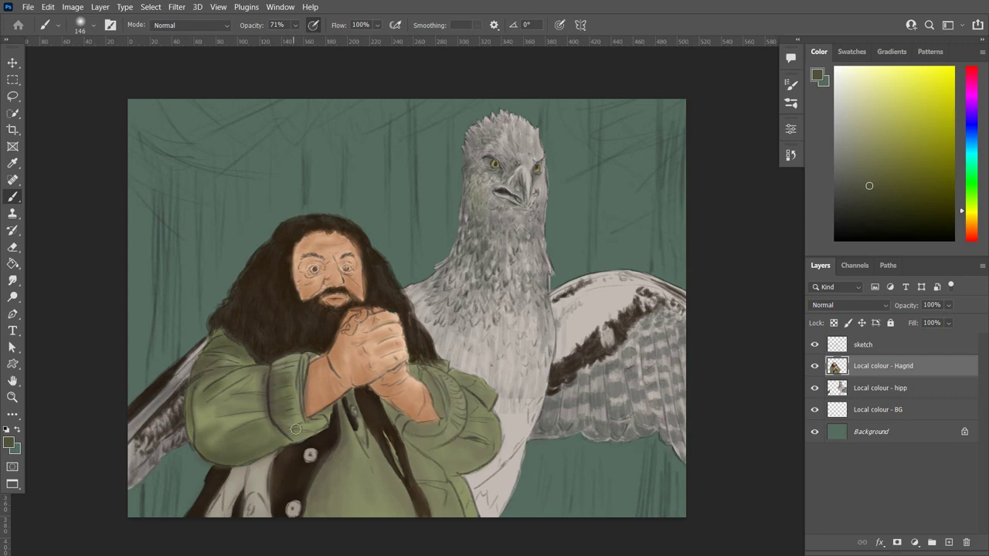
mouse_move(259, 379)
mouse_down()
mouse_move(209, 410)
mouse_move(240, 377)
mouse_up()
Shade Hagrid's right sleeve, lower hand and wrist with a darker olive.
mouse_move(400, 429)
mouse_down()
mouse_move(437, 465)
mouse_move(483, 479)
mouse_up()
drag(444, 445, 496, 448)
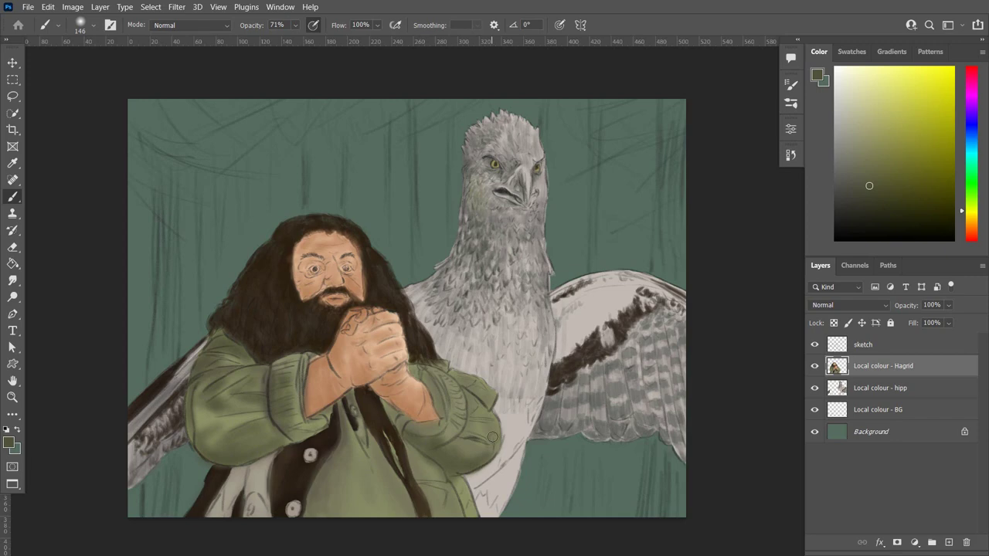
mouse_move(455, 370)
mouse_down()
mouse_move(487, 402)
mouse_move(499, 448)
mouse_up()
mouse_move(467, 402)
mouse_down()
mouse_move(481, 429)
mouse_move(436, 378)
mouse_up()
mouse_move(386, 409)
mouse_down()
mouse_move(441, 452)
mouse_move(476, 447)
mouse_up()
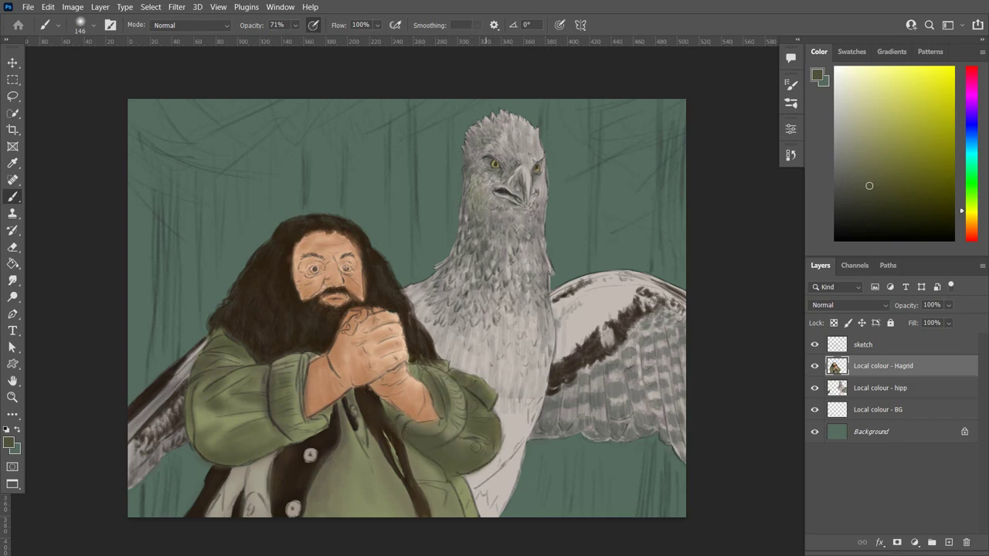
alt+click(476, 446)
drag(456, 372, 494, 411)
drag(386, 425, 433, 446)
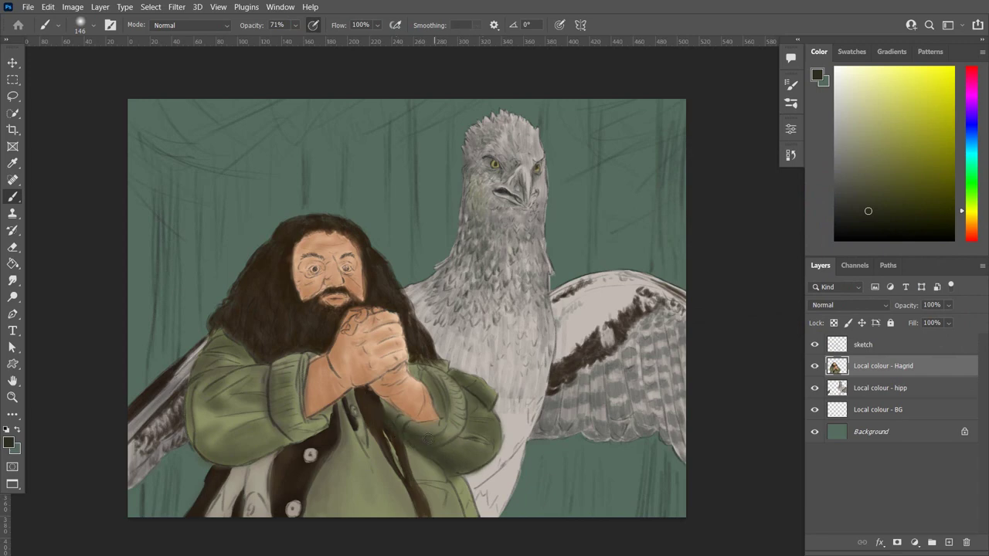
mouse_move(421, 373)
mouse_down()
mouse_move(437, 421)
mouse_move(387, 409)
mouse_up()
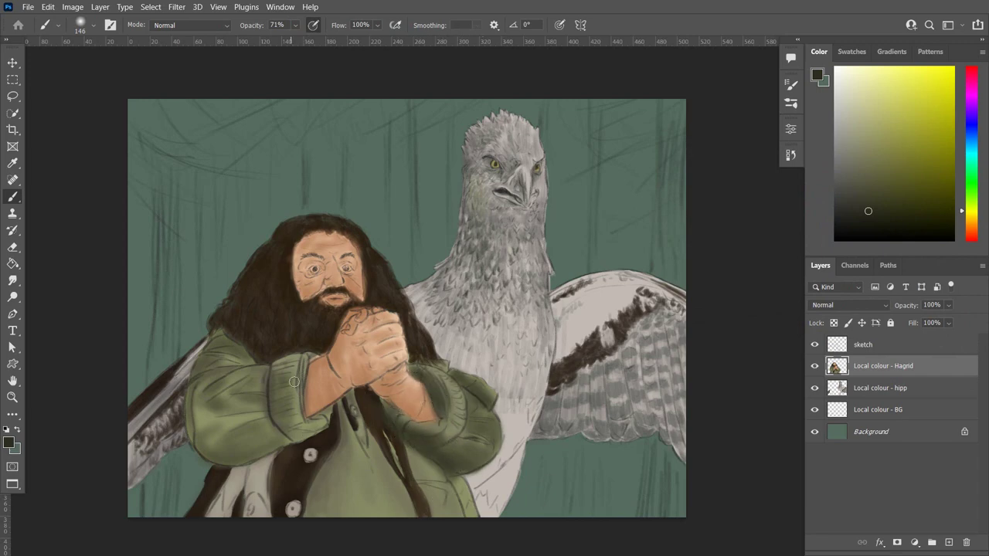
With a size 77 brush, shade the left sleeve, shirt, coat, forearm and coat edge.
right_click(294, 382)
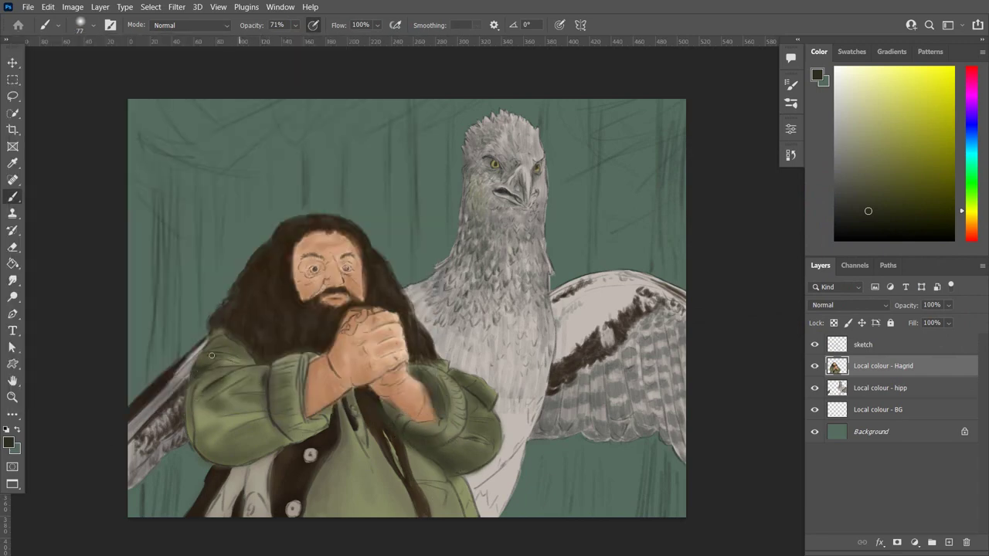
mouse_move(292, 455)
mouse_down()
mouse_move(232, 462)
mouse_move(271, 422)
mouse_move(235, 434)
mouse_move(222, 379)
mouse_up()
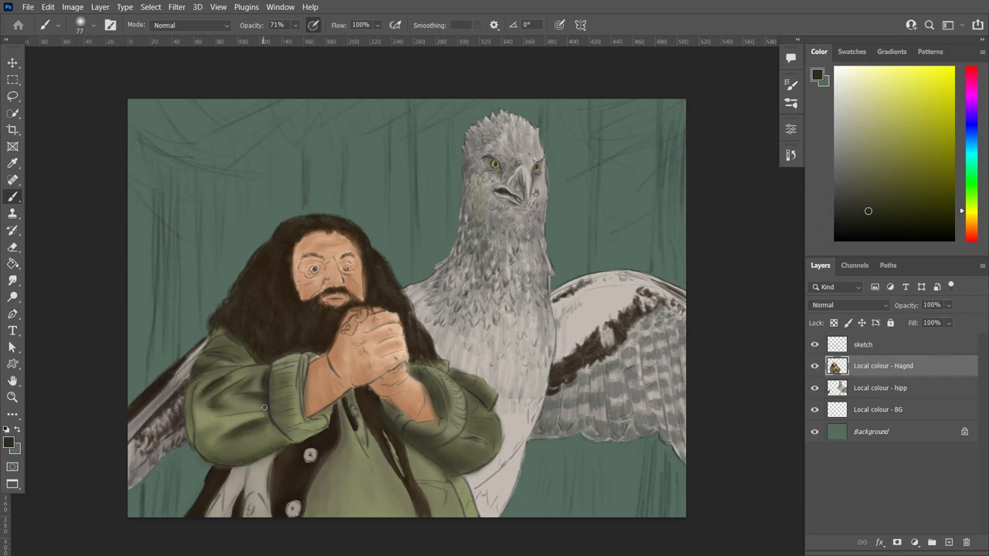
mouse_move(366, 455)
mouse_down()
mouse_move(338, 424)
mouse_move(302, 514)
mouse_up()
mouse_move(337, 455)
mouse_down()
mouse_move(415, 514)
mouse_move(434, 506)
mouse_move(409, 456)
mouse_move(434, 476)
mouse_up()
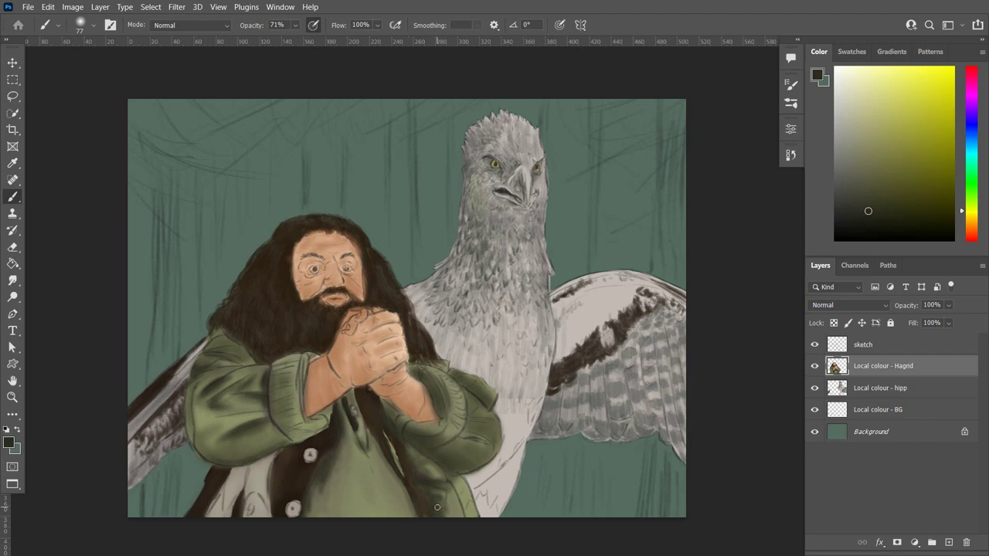
drag(437, 512, 458, 490)
scroll(398, 475, down, 1)
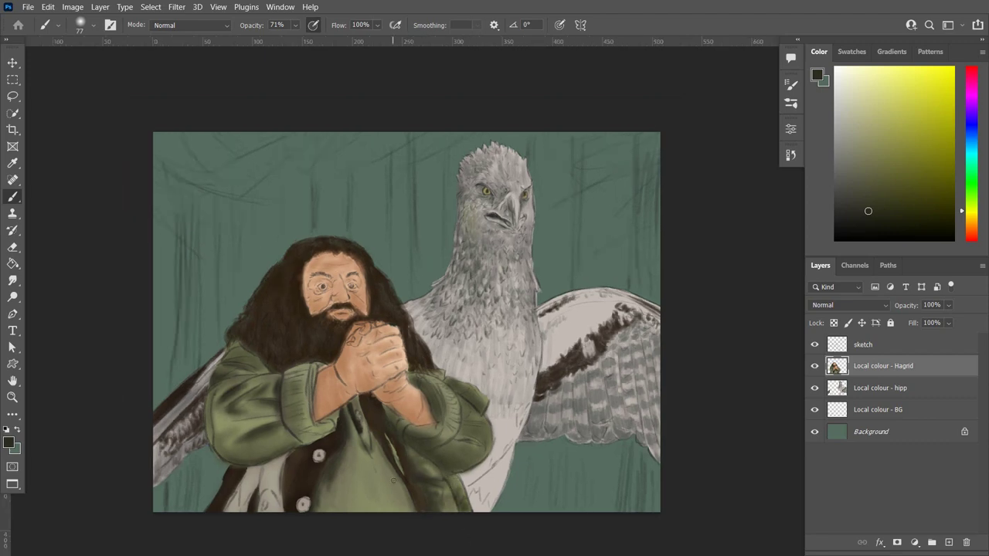
scroll(465, 398, up, 1)
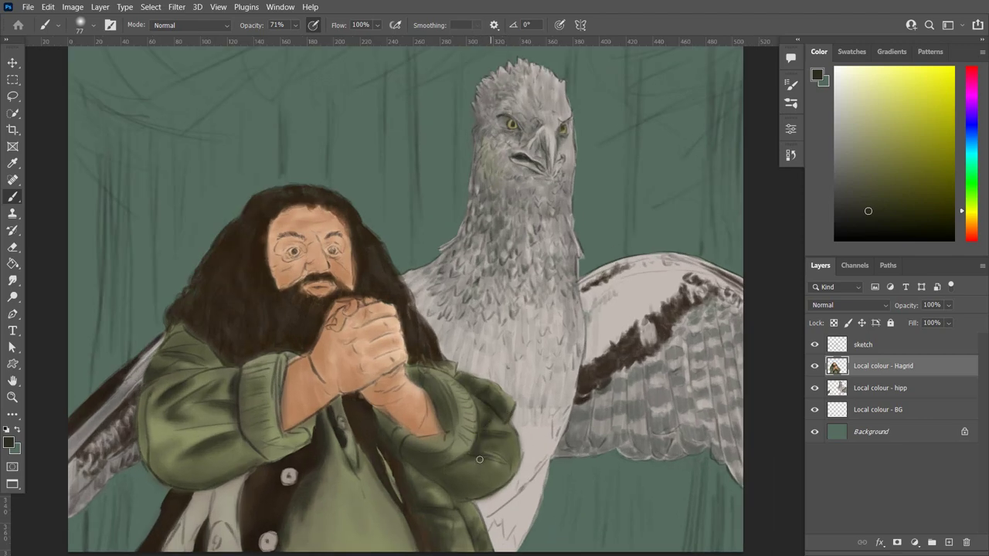
drag(482, 418, 454, 488)
drag(393, 442, 383, 410)
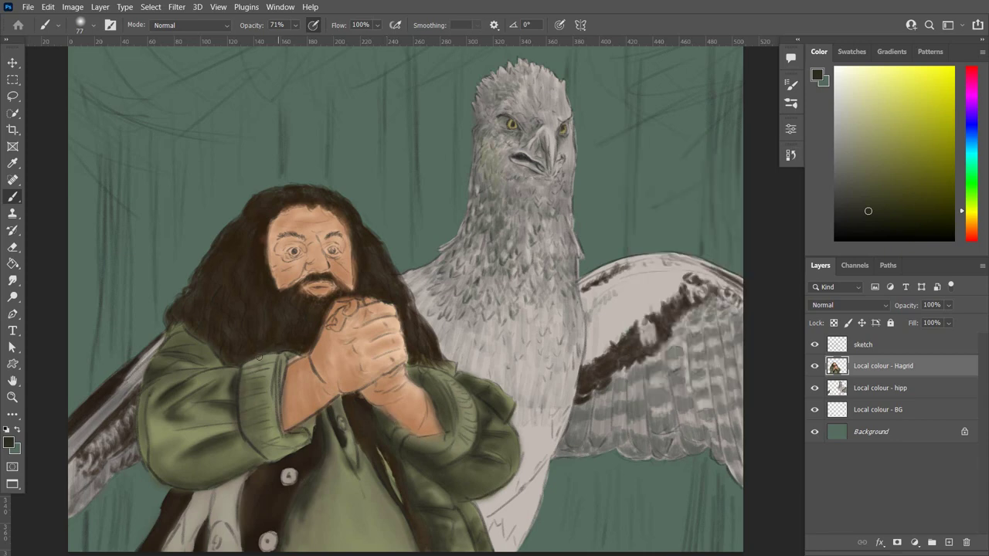
drag(236, 418, 179, 419)
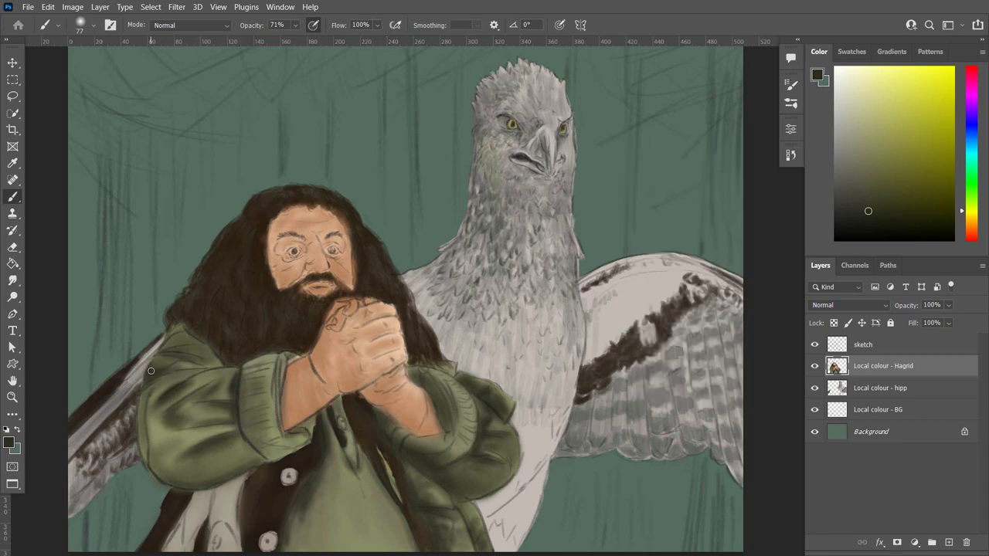
drag(150, 371, 178, 487)
Enlarge the brush to 136 and shade the coat folds between the buttons.
right_click(183, 469)
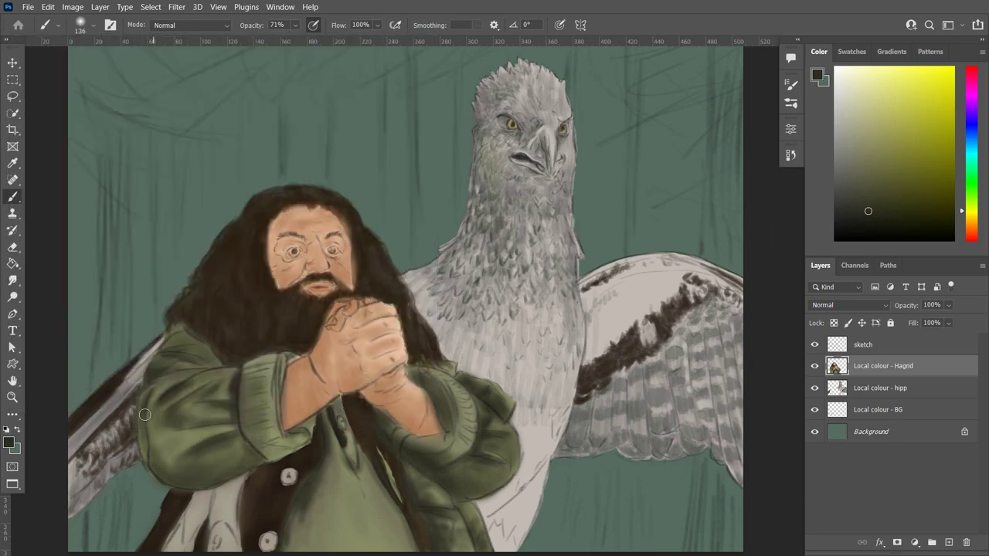
scroll(340, 434, down, 1)
drag(340, 434, 367, 510)
mouse_move(332, 456)
mouse_down()
mouse_move(309, 526)
mouse_move(354, 525)
mouse_up()
mouse_move(362, 450)
mouse_down()
mouse_move(388, 507)
mouse_move(375, 481)
mouse_move(342, 519)
mouse_up()
Darken strands on both sides of Hagrid's hair with very dark and desaturated tones.
click(9, 443)
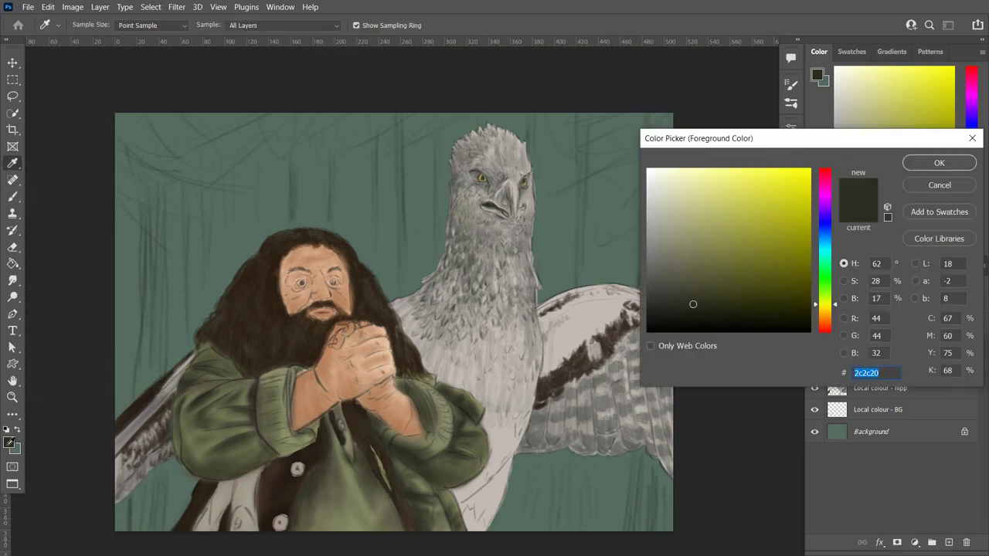
click(811, 301)
click(941, 159)
drag(241, 305, 214, 330)
drag(286, 251, 261, 310)
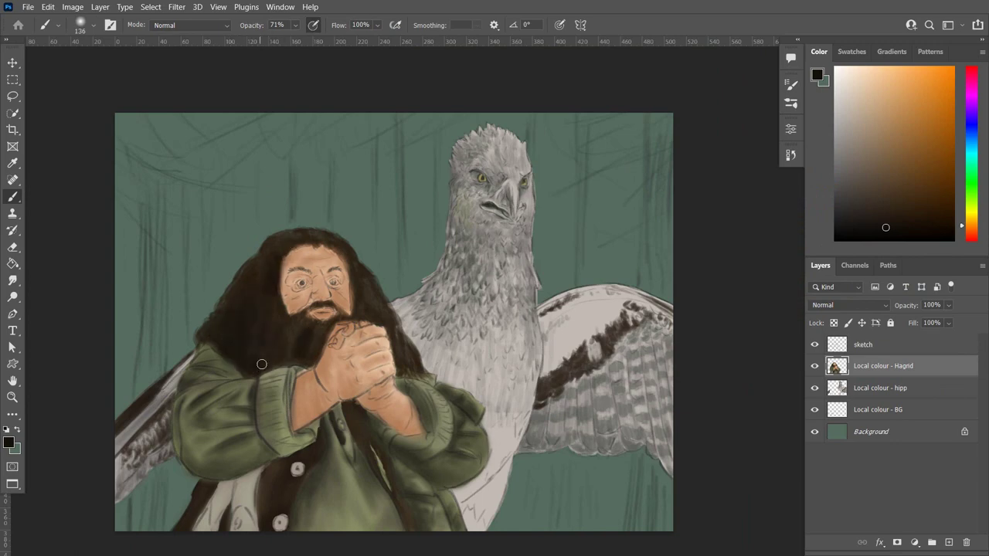
drag(375, 307, 361, 273)
click(8, 442)
click(697, 300)
click(940, 160)
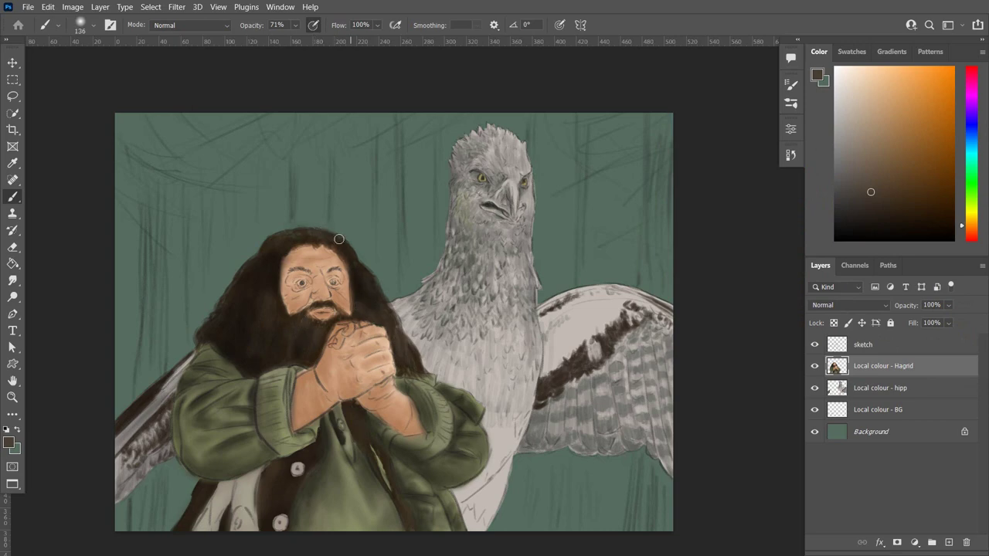
drag(236, 302, 256, 262)
key(ctrl+minus)
On Local colour - BG, spread olive green across the upper background.
click(878, 409)
click(8, 442)
click(936, 162)
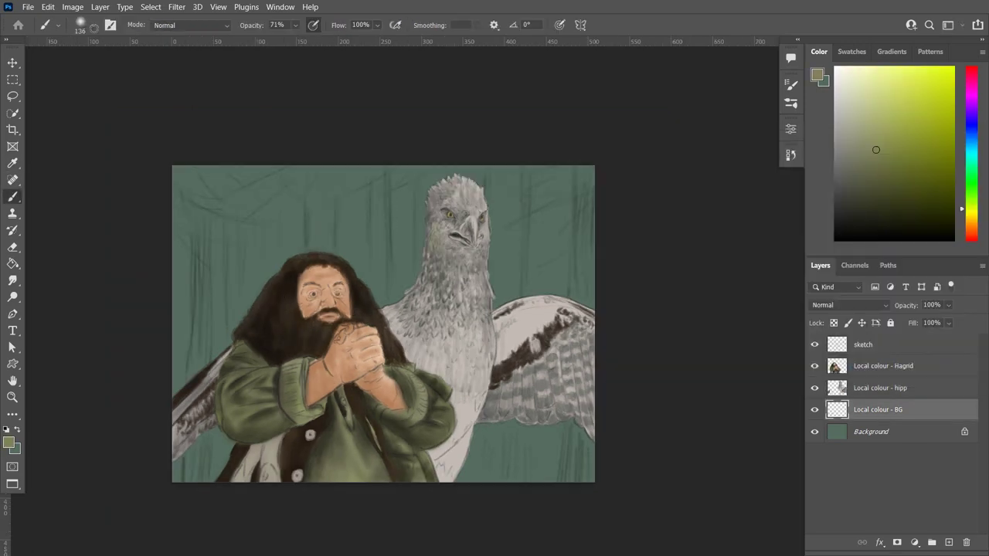
drag(214, 150, 265, 150)
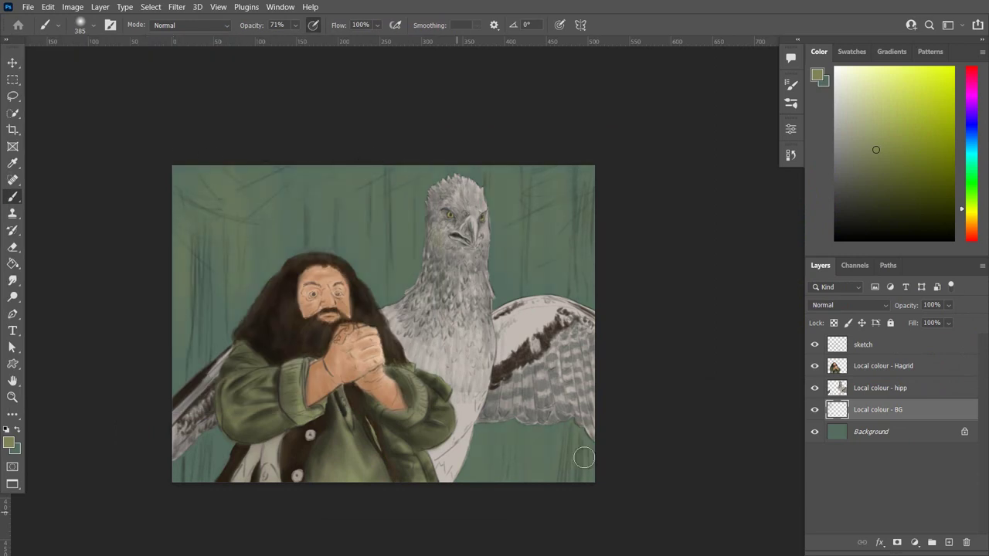
mouse_move(369, 160)
mouse_down()
mouse_move(506, 157)
mouse_move(160, 149)
mouse_up()
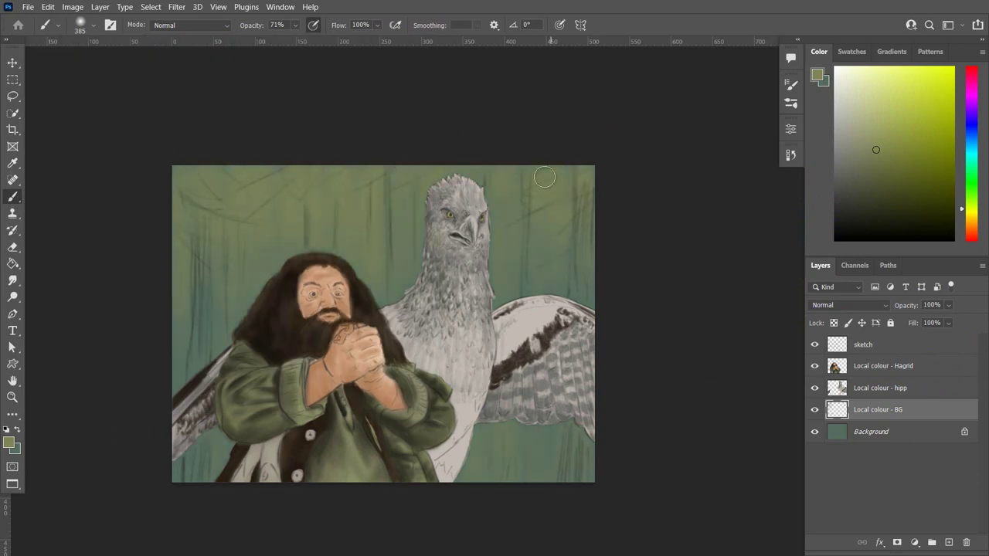
Pick a dark trunk colour and darken the canvas's right edge from bottom to top.
click(9, 443)
click(673, 294)
click(938, 158)
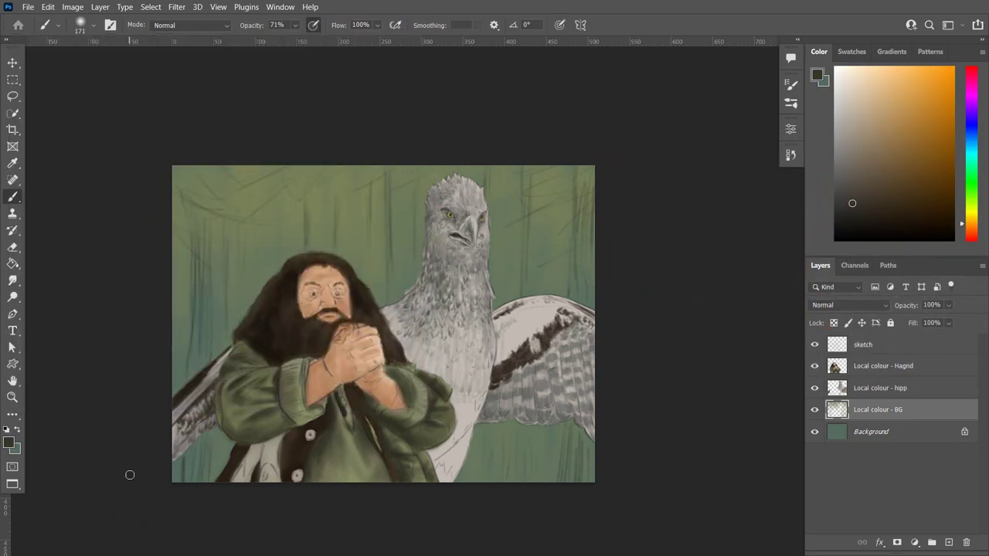
drag(570, 413, 626, 156)
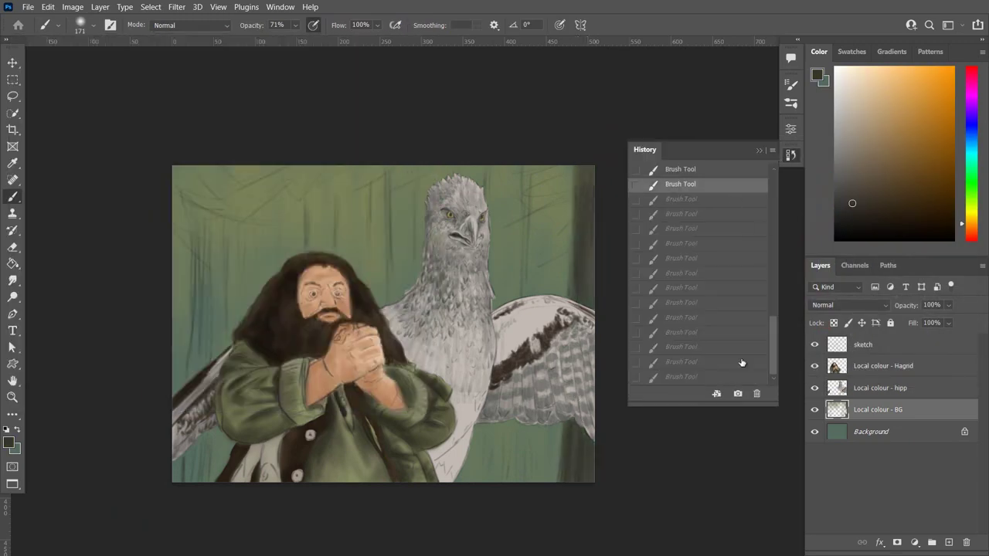
click(8, 443)
click(680, 295)
click(938, 162)
Paint dark vertical tree trunks on the right side, along the top and at the left edge.
drag(525, 166, 518, 479)
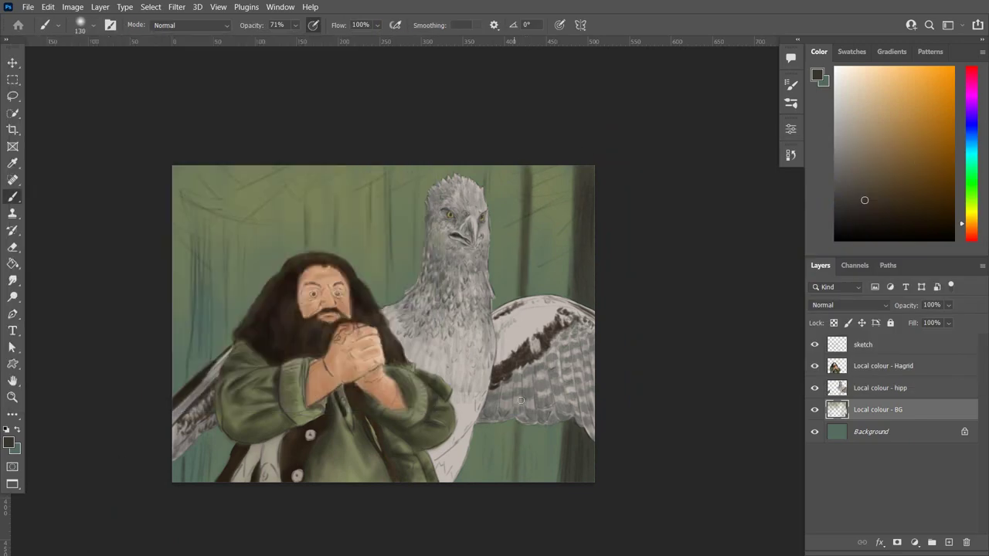
drag(547, 168, 553, 384)
drag(553, 424, 553, 480)
drag(515, 421, 516, 480)
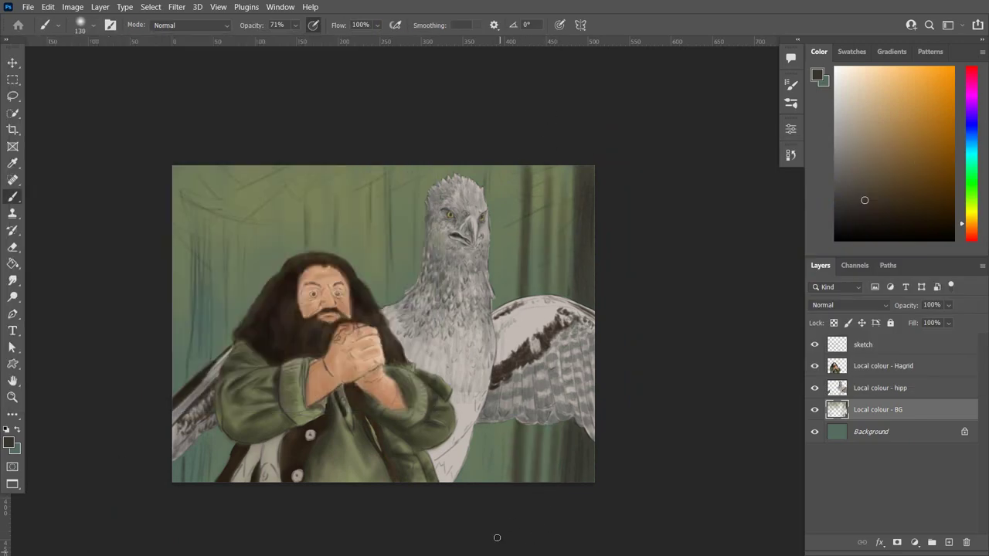
mouse_move(408, 168)
mouse_down()
mouse_move(408, 295)
mouse_move(385, 302)
mouse_up()
drag(367, 167, 366, 289)
drag(194, 172, 201, 380)
drag(198, 430, 198, 482)
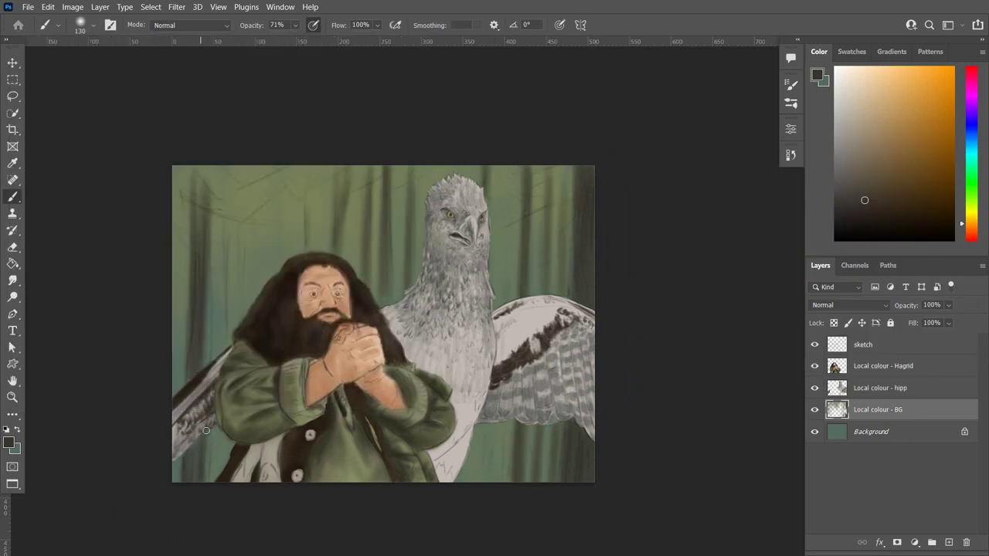
Add fainter trunks around Hagrid's head and beside the hippogriff.
mouse_move(206, 167)
mouse_down()
mouse_move(207, 367)
mouse_move(201, 227)
mouse_up()
drag(240, 167, 240, 331)
drag(238, 331, 238, 214)
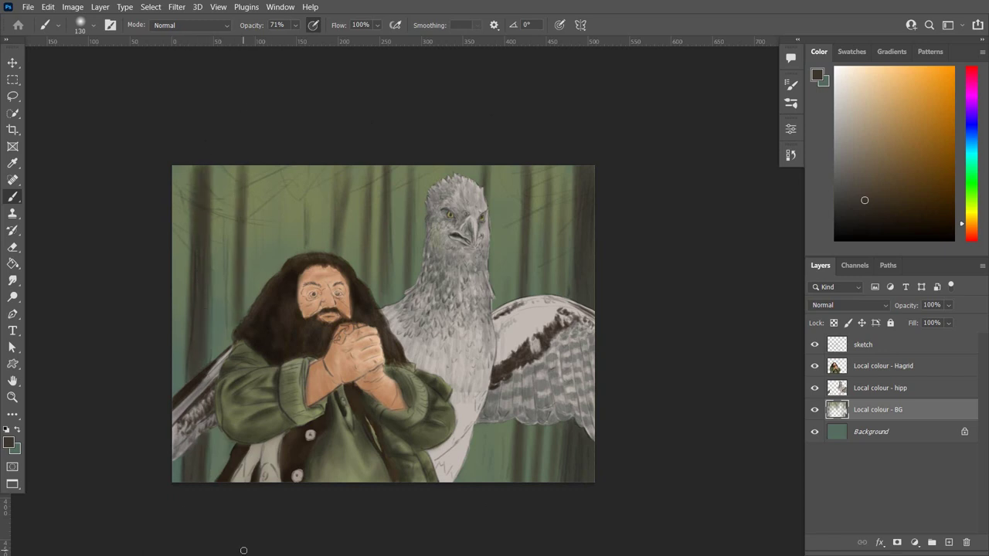
mouse_move(277, 165)
mouse_down()
mouse_move(277, 278)
mouse_move(258, 259)
mouse_up()
drag(285, 193, 285, 258)
drag(421, 204, 421, 272)
drag(497, 212, 497, 264)
drag(485, 427, 485, 482)
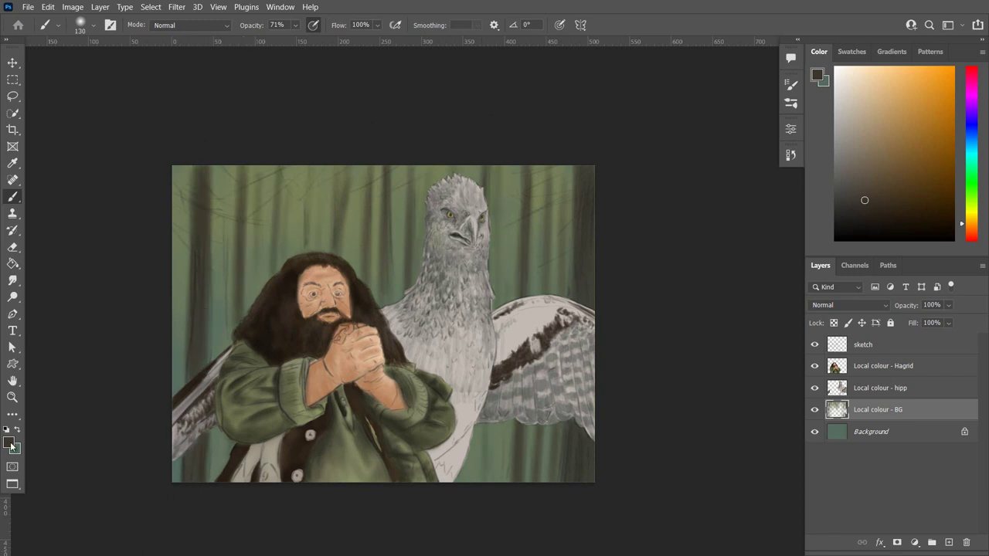
Shrink the brush to 94 and paint lighter strokes along the right edge.
right_click(213, 125)
click(213, 125)
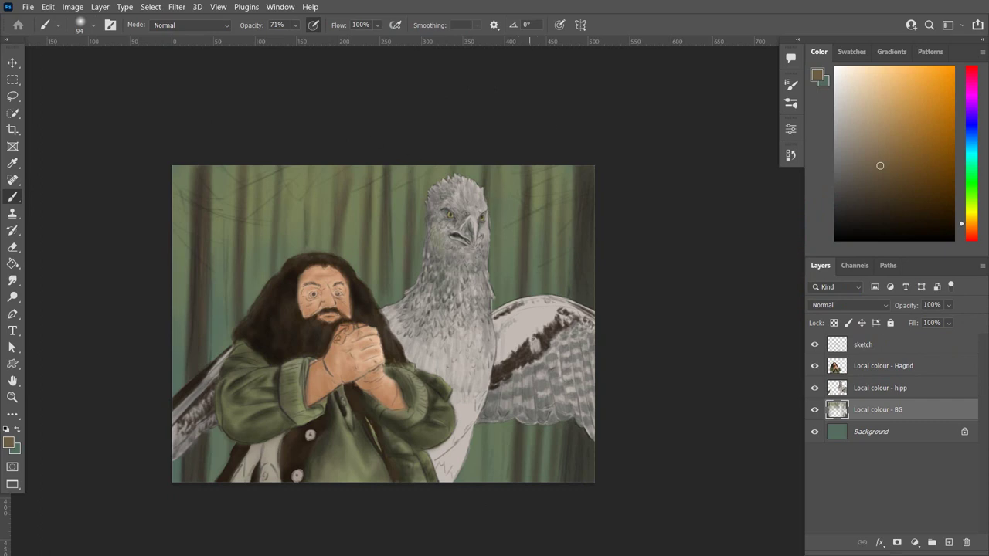
drag(583, 170, 584, 295)
drag(571, 423, 571, 482)
click(9, 442)
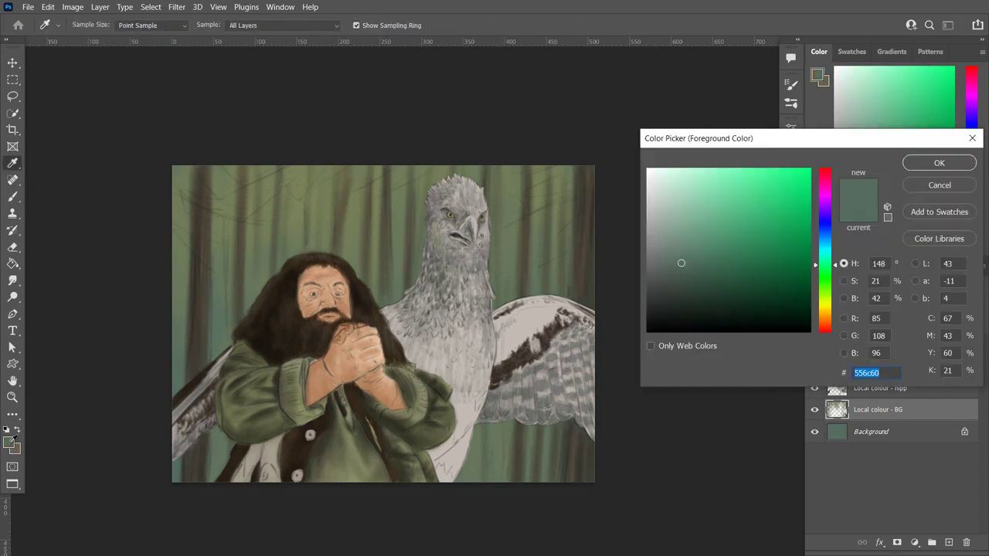
Pick an olive-yellow shade and paint light strokes near the top of the canvas.
drag(825, 264, 825, 305)
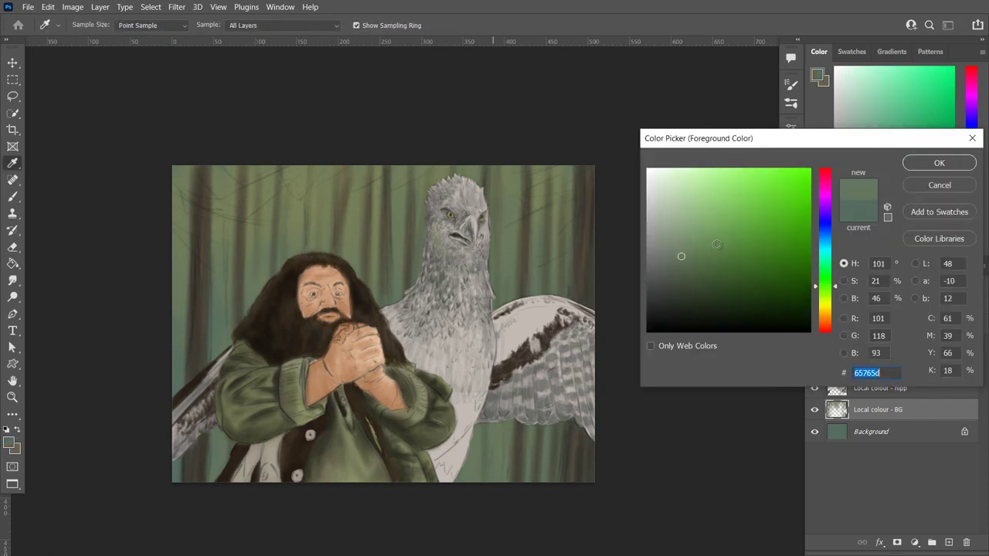
click(700, 235)
click(939, 163)
key(b)
drag(518, 166, 517, 232)
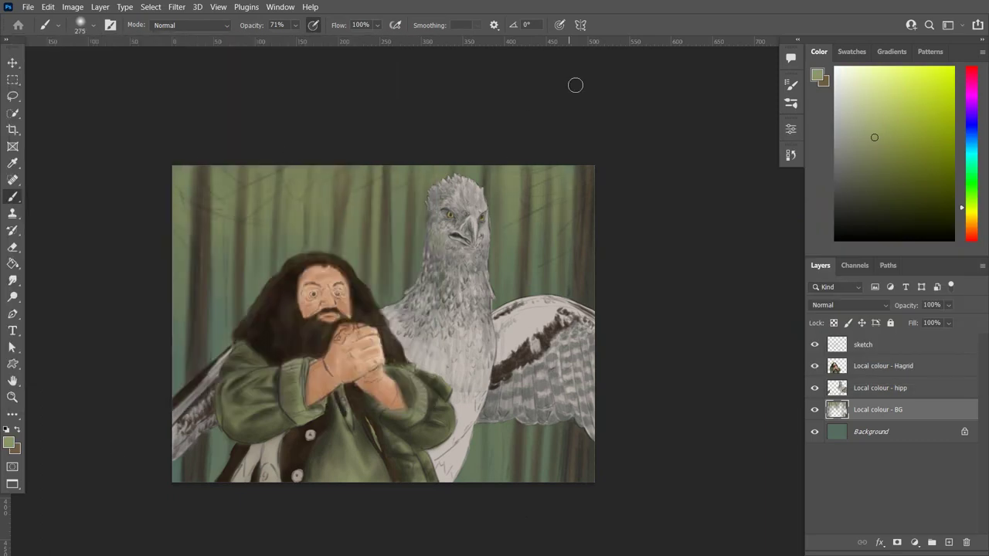
Paint pale yellow light shafts across the upper forest between the trunks.
click(817, 75)
click(714, 178)
click(940, 161)
drag(402, 165, 402, 286)
drag(340, 166, 340, 263)
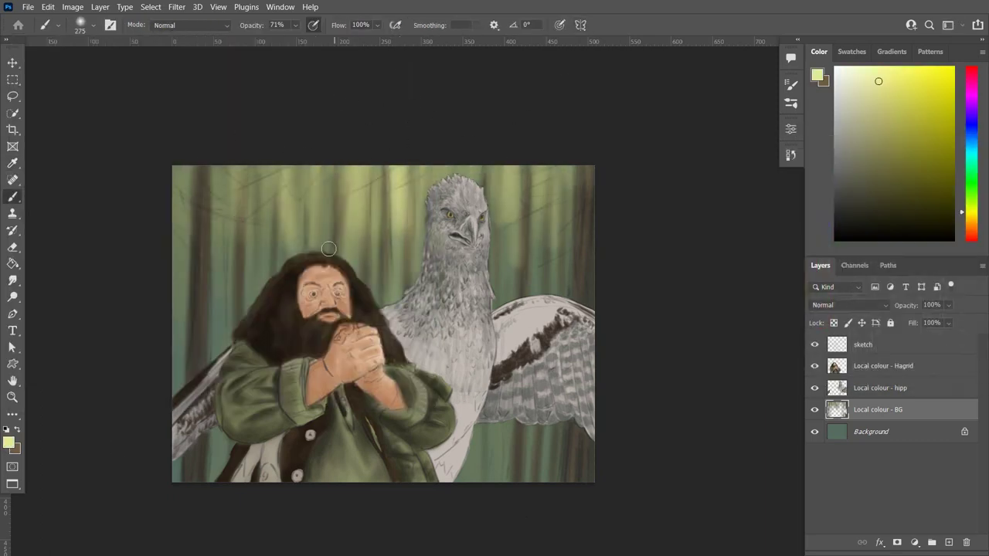
drag(495, 166, 494, 286)
drag(224, 165, 224, 270)
mouse_move(541, 166)
mouse_down()
mouse_move(512, 198)
mouse_move(506, 305)
mouse_up()
Brighten the forest under the hippogriff's wing and on the left, right and upper left.
drag(503, 479, 502, 420)
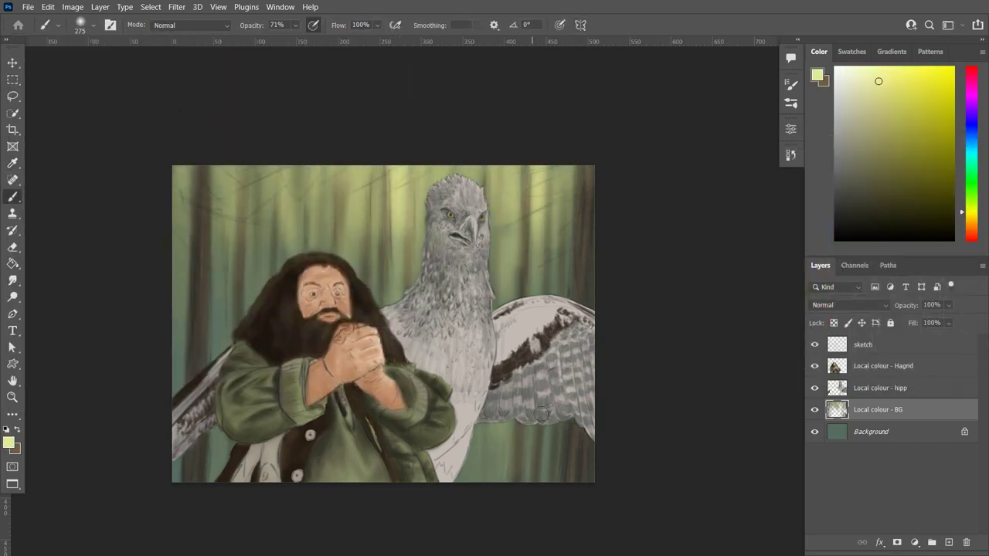
drag(220, 247, 247, 294)
drag(564, 255, 576, 294)
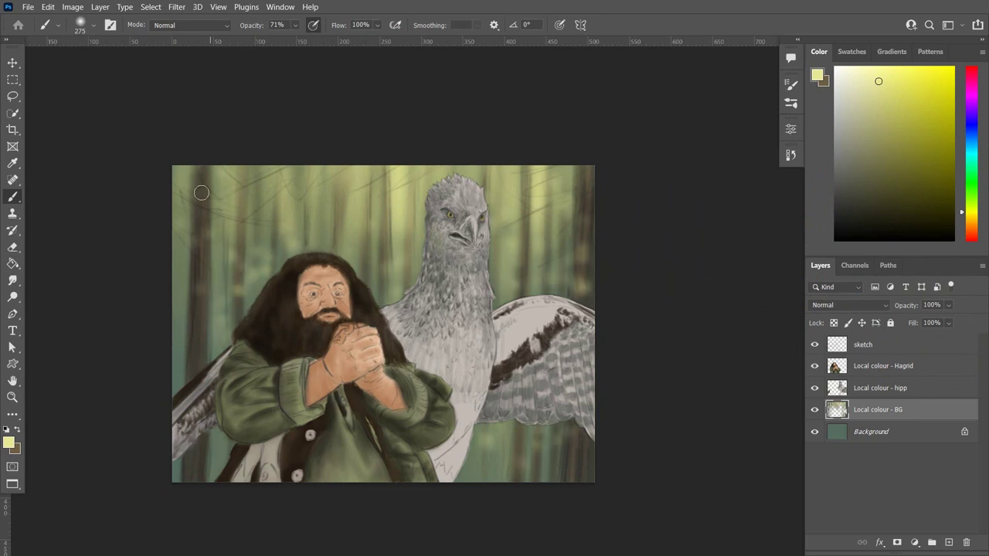
drag(201, 189, 176, 259)
drag(224, 278, 306, 231)
Darken the forest beside the hippogriff's head and neck with a dark olive-grey.
click(816, 75)
click(724, 226)
click(941, 162)
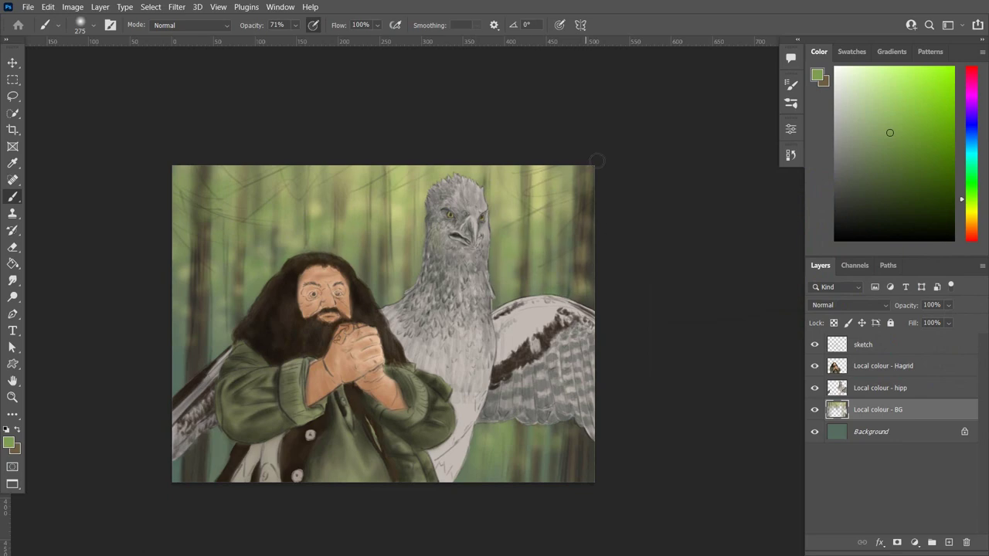
alt+click(197, 309)
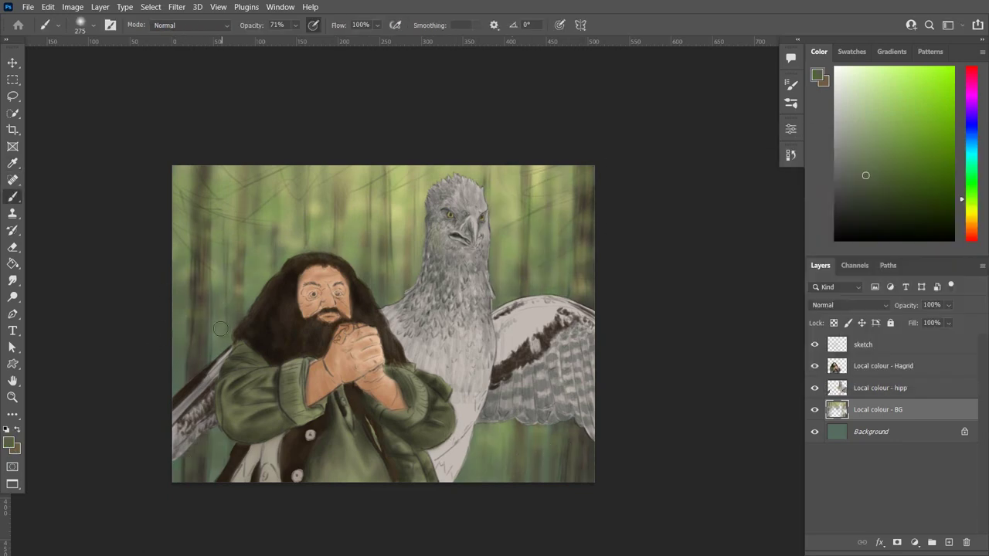
drag(417, 257, 510, 275)
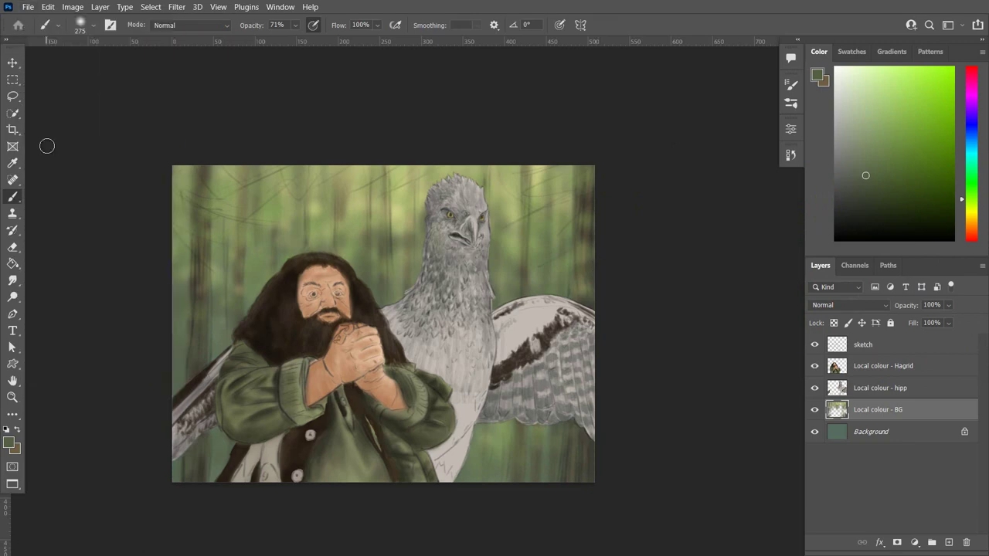
click(881, 365)
click(816, 75)
Darken the bottom of Hagrid's coat with a grey-beige brush stroke.
key(Return)
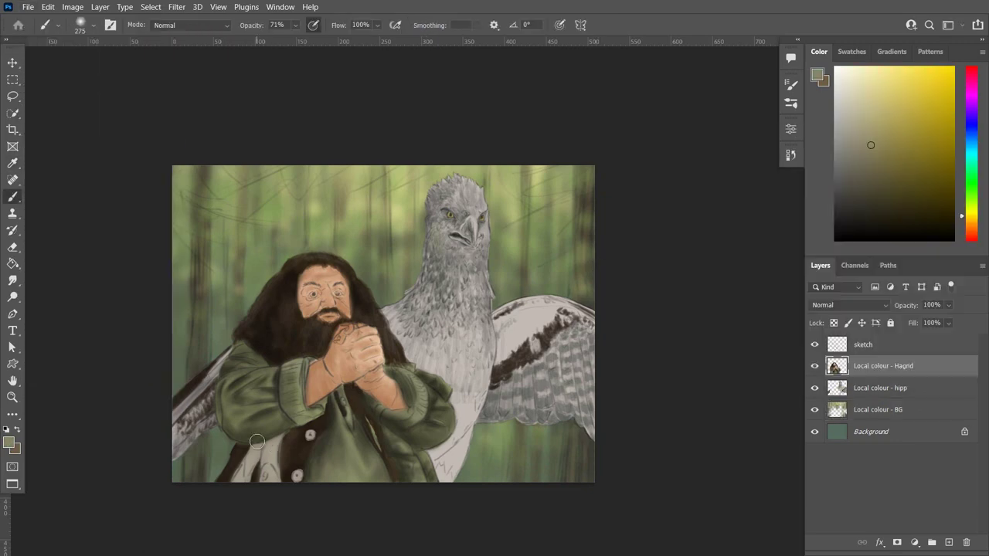
click(10, 443)
key(Return)
key(b)
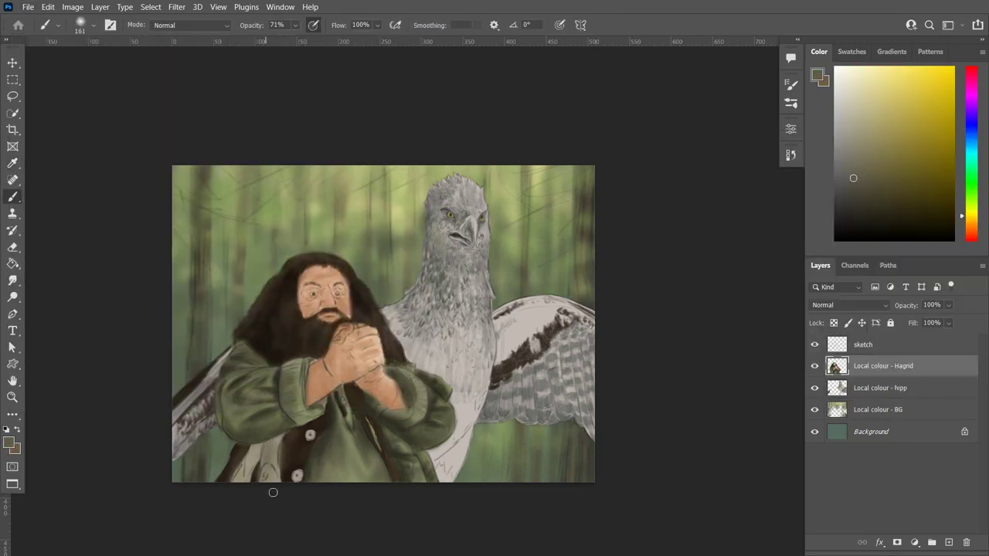
drag(271, 490, 282, 451)
Try lighter and darker coat tones, ending on a warm light tan painting colour.
click(9, 443)
click(683, 271)
click(935, 159)
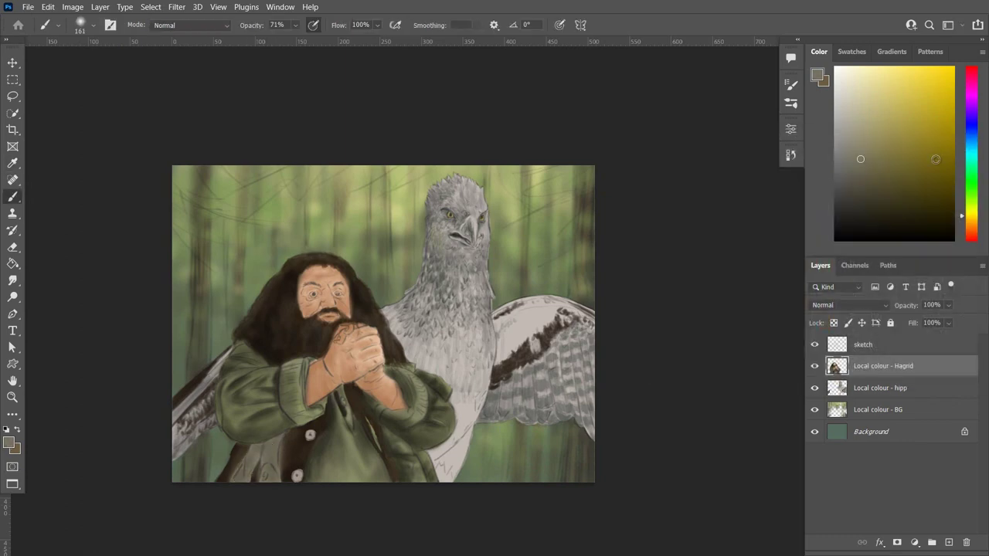
alt+click(261, 450)
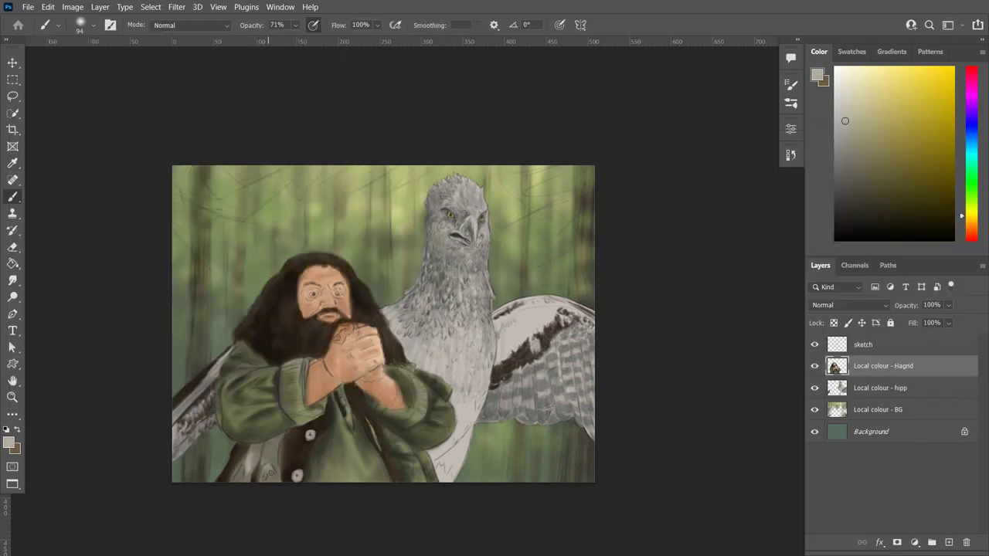
alt+click(270, 467)
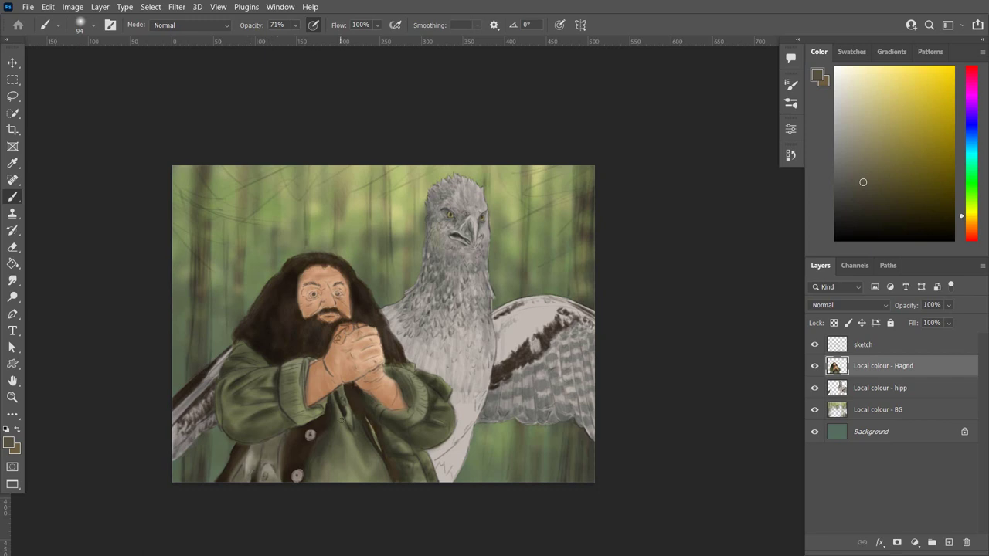
click(10, 442)
click(675, 236)
click(936, 159)
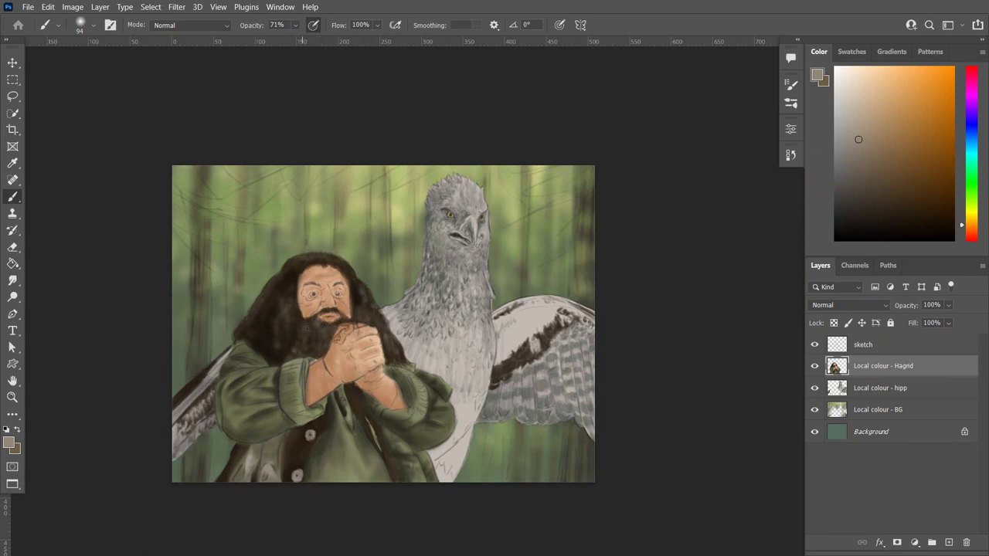
Zoom in on the face and set a size 32 brush in reddish brown.
scroll(317, 359, up, 2)
scroll(318, 359, up, 2)
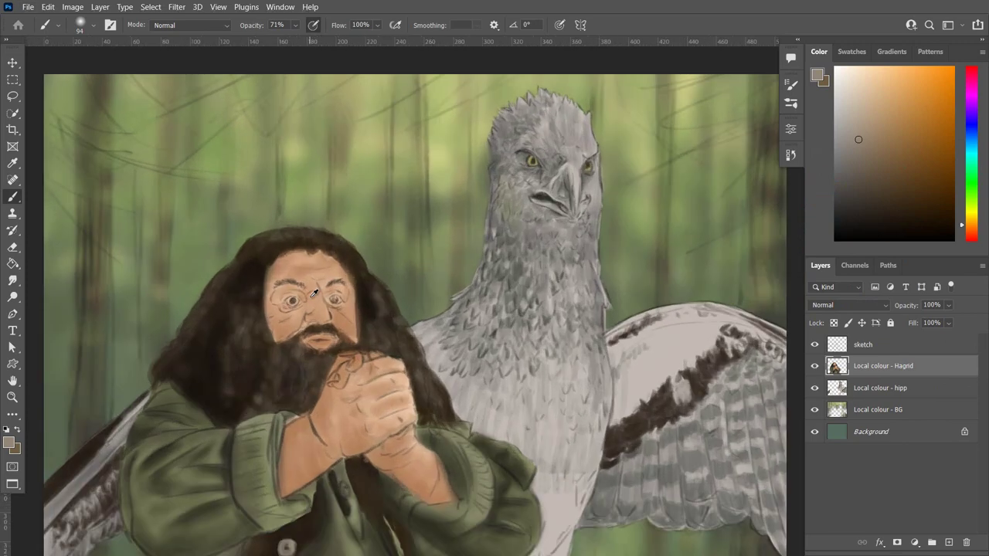
right_click(318, 360)
click(9, 443)
click(929, 161)
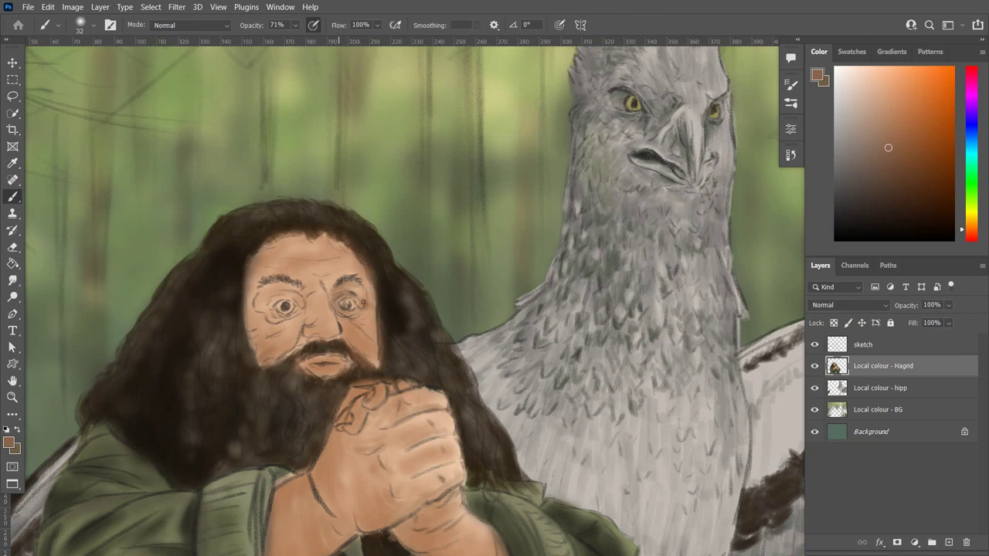
Shade Hagrid's nose, moustache, cheek and forehead, then sample the beard's dark brown.
drag(301, 333, 280, 353)
drag(267, 313, 254, 355)
drag(244, 267, 325, 244)
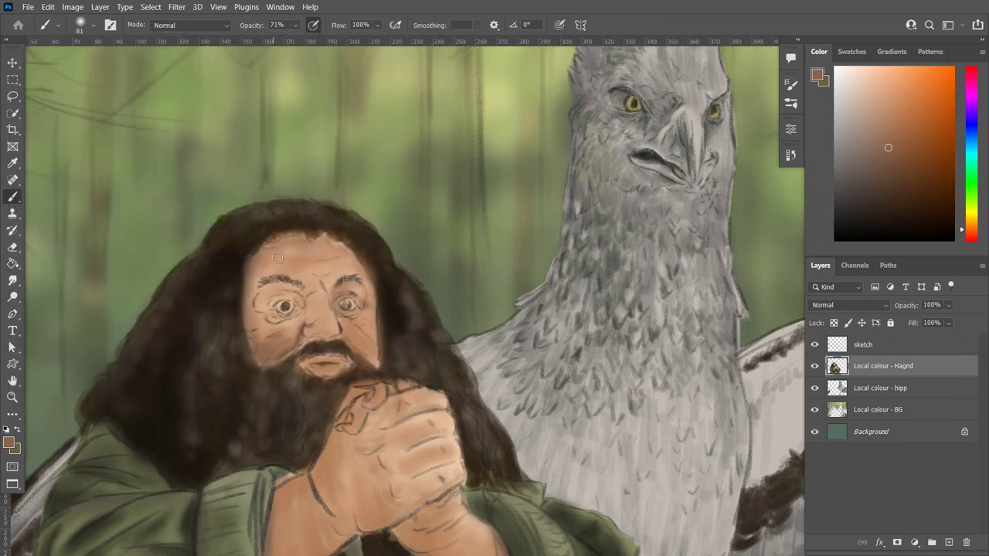
mouse_move(306, 278)
mouse_down()
mouse_move(286, 336)
mouse_move(318, 372)
mouse_up()
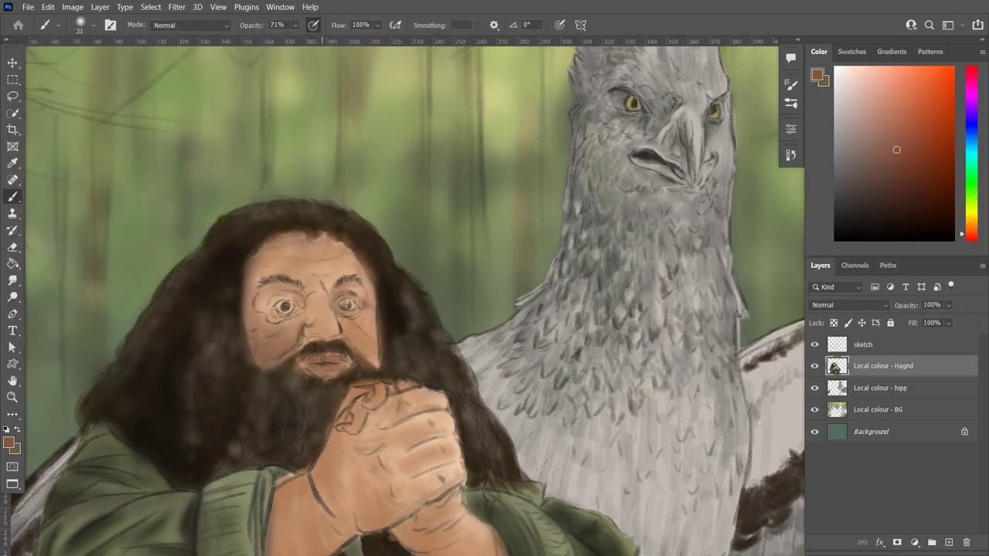
alt+click(291, 403)
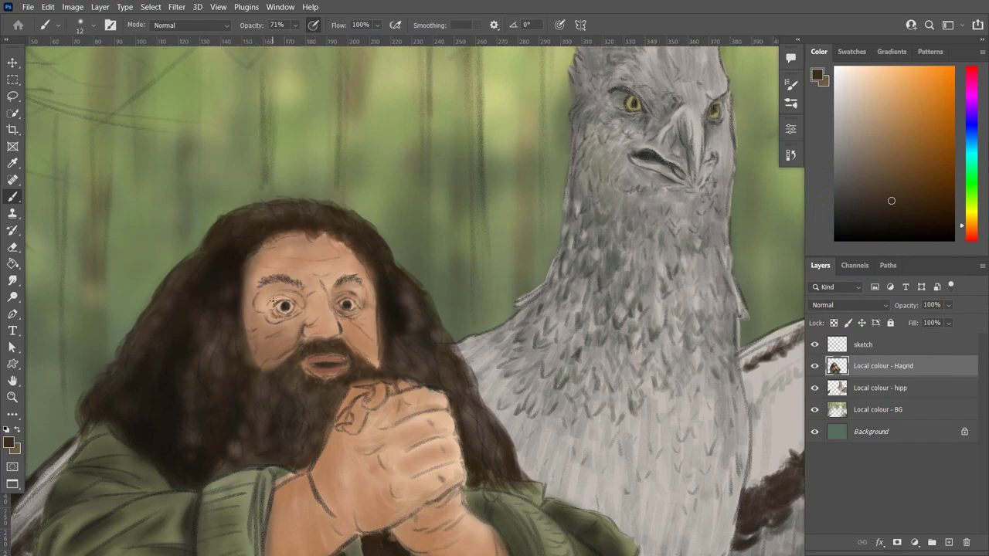
scroll(309, 349, down, 2)
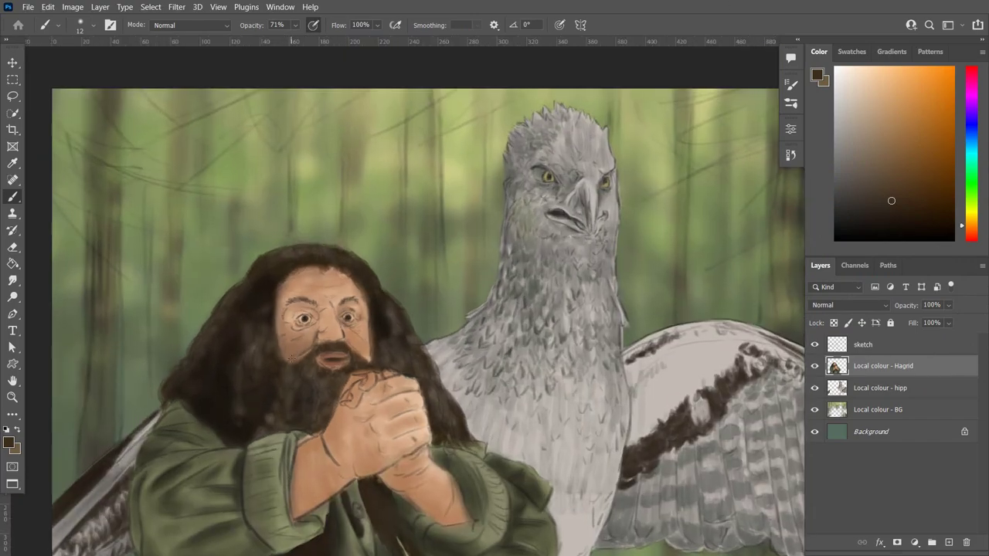
Sample Hagrid's skin colour and shade around his eyes, cheek, forehead and brow.
click(9, 442)
click(339, 314)
key(Return)
key(b)
right_click(294, 347)
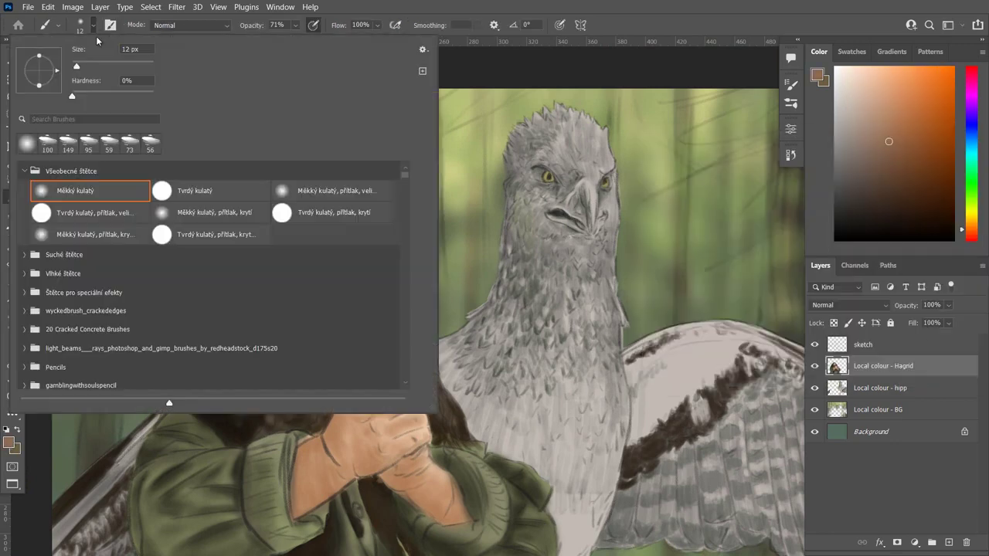
key(Escape)
mouse_move(330, 305)
mouse_down()
mouse_move(309, 324)
mouse_move(302, 313)
mouse_move(326, 293)
mouse_move(329, 321)
mouse_move(331, 297)
mouse_move(283, 290)
mouse_up()
drag(351, 332, 358, 348)
drag(304, 273, 363, 303)
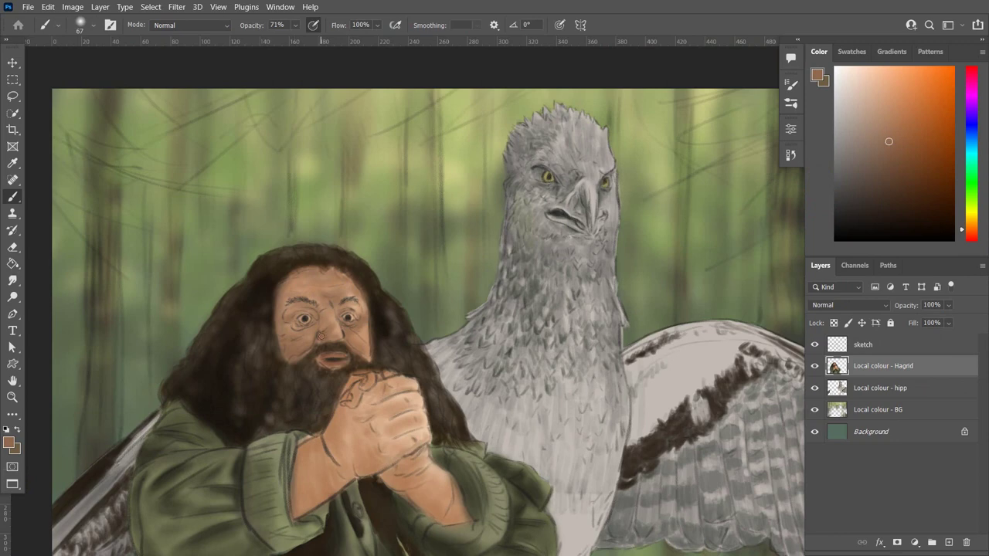
Switch to a slightly lighter skin tone with a smaller brush.
alt+click(320, 335)
key(bracketleft)
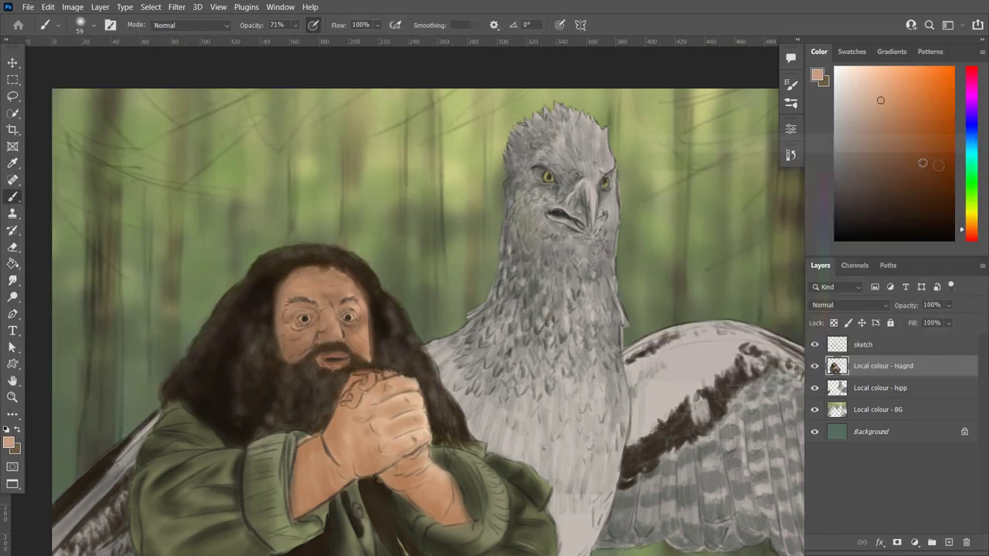
alt+click(309, 309)
key(bracketleft)
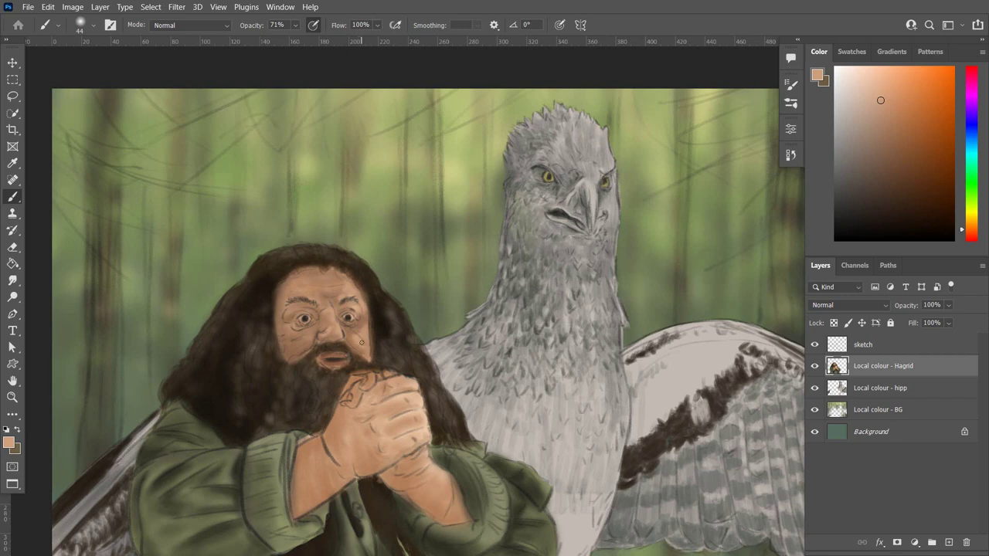
right_click(360, 343)
alt+scroll(396, 378, up, 2)
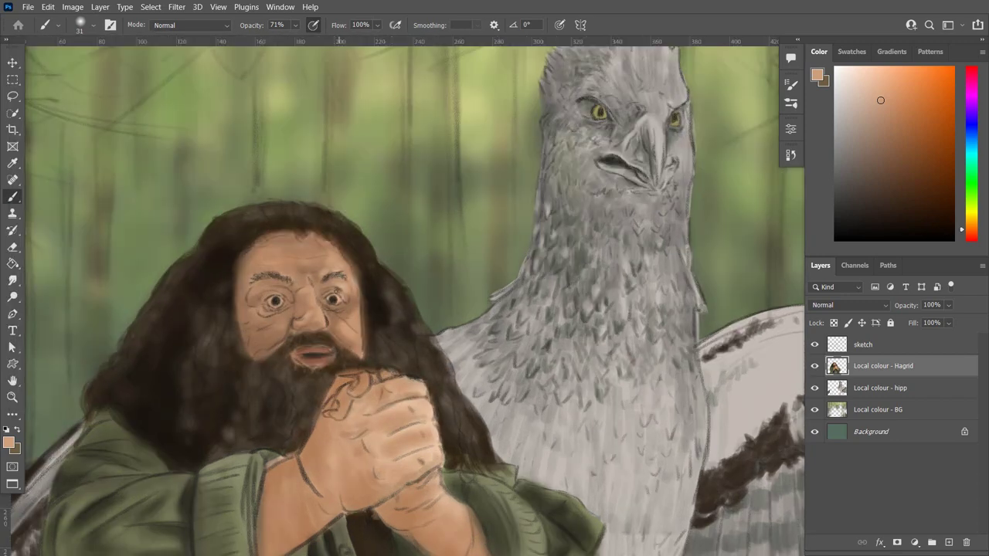
click(816, 75)
click(706, 182)
click(938, 177)
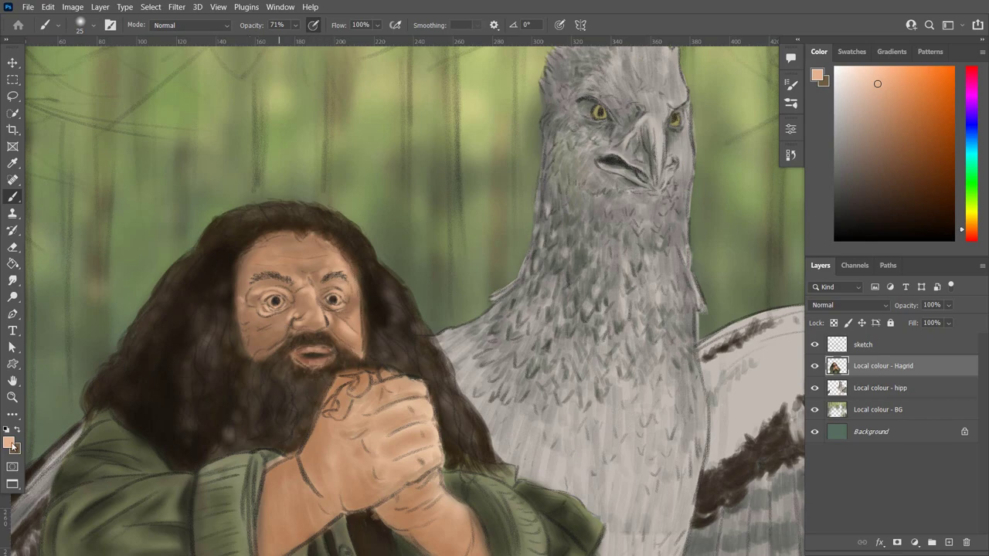
Enlarge the brush, pick a dark brown, and darken Hagrid's eyebrow with small strokes.
click(80, 25)
double_click(66, 190)
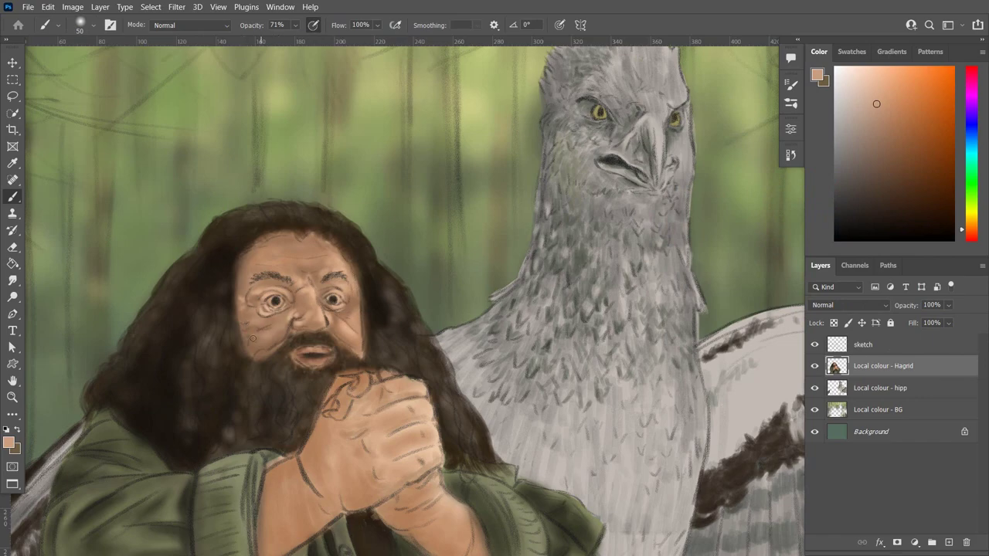
click(8, 442)
click(643, 165)
click(938, 161)
click(8, 442)
click(721, 285)
click(938, 161)
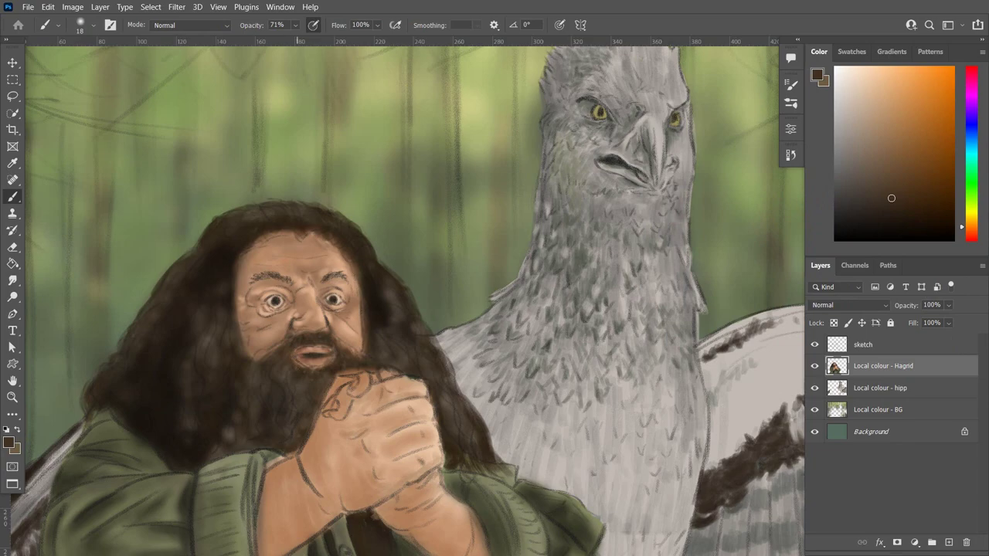
key(ctrl+minus)
key(ctrl+minus)
key(ctrl+plus)
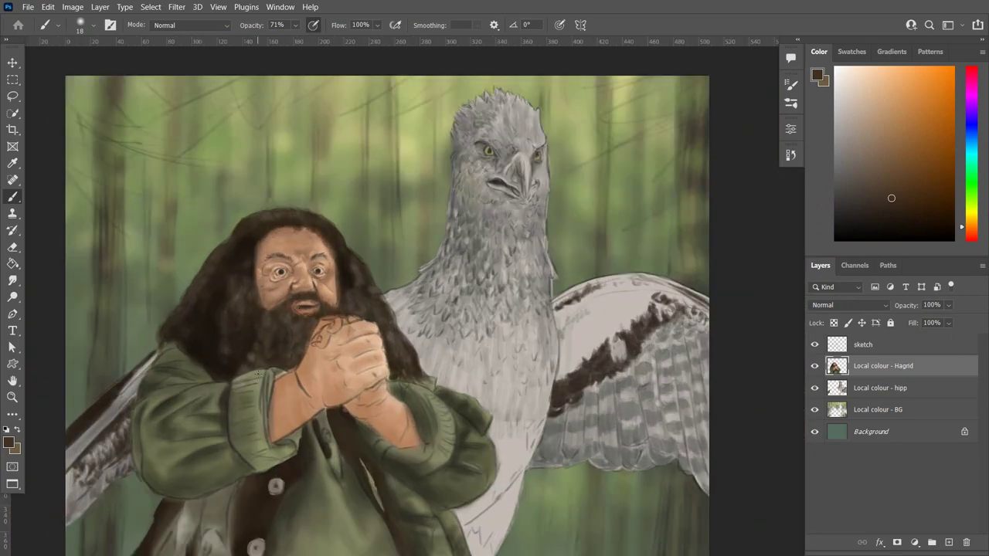
scroll(261, 309, up, 2)
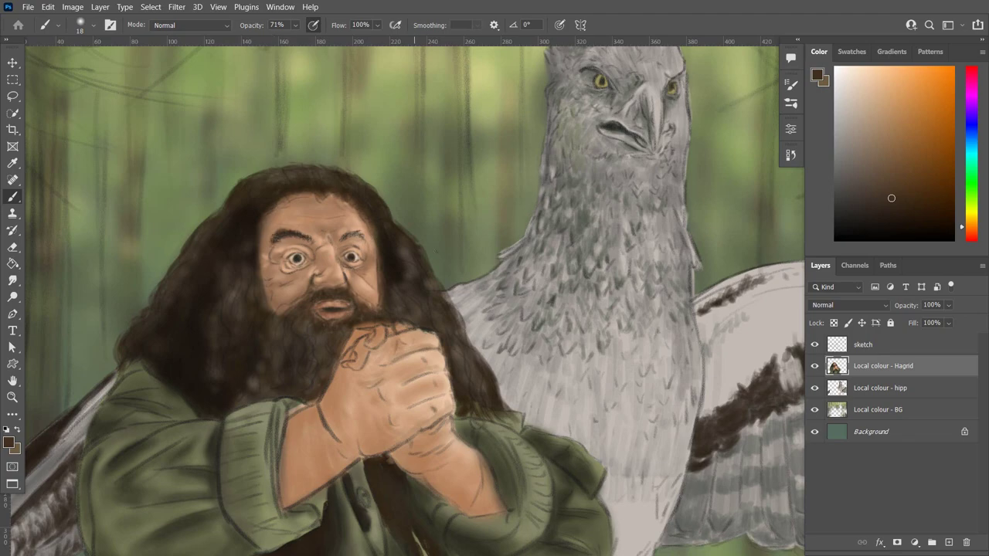
drag(342, 236, 360, 230)
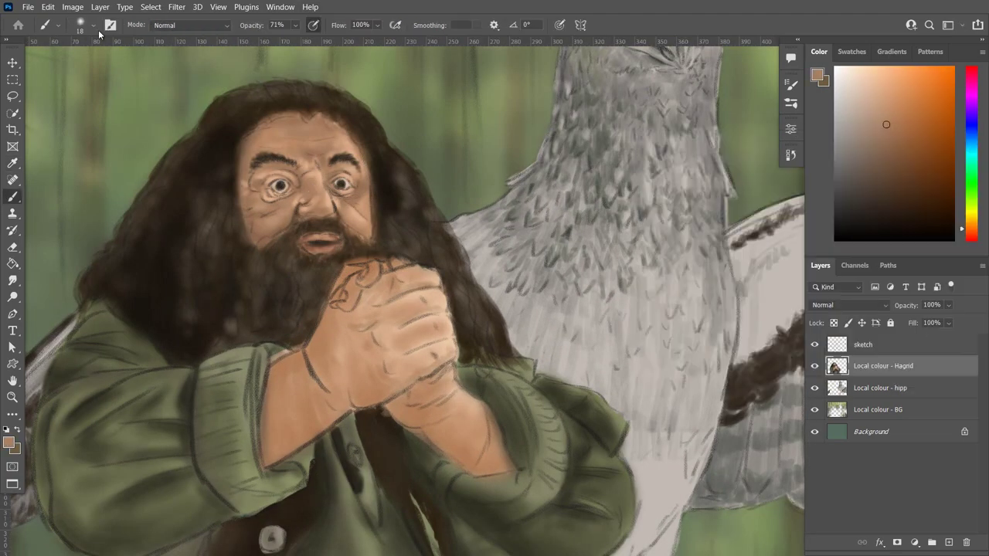
Choose a darker skin tone and shade across the knuckles of the clasped hands.
click(85, 24)
key(Return)
click(9, 442)
key(Return)
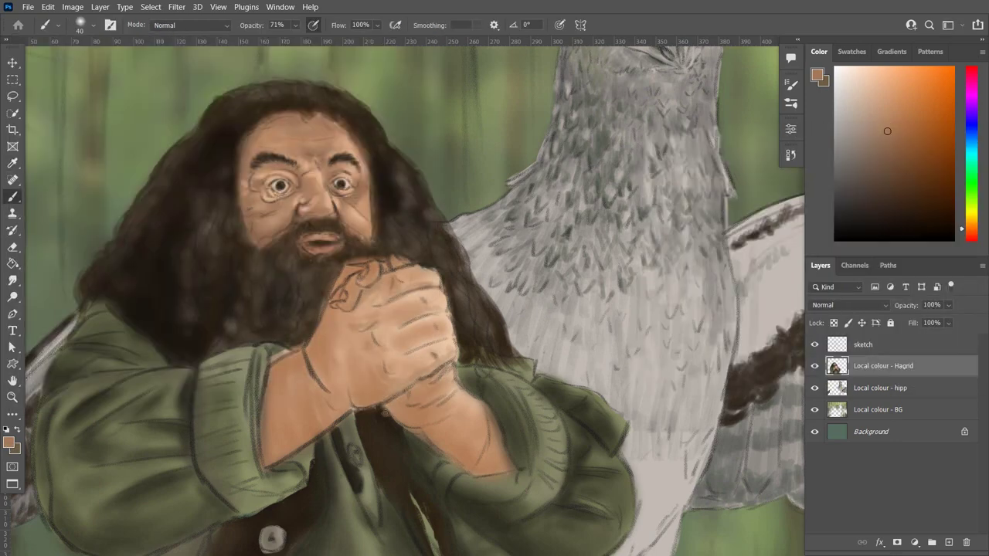
drag(394, 401, 426, 414)
click(9, 442)
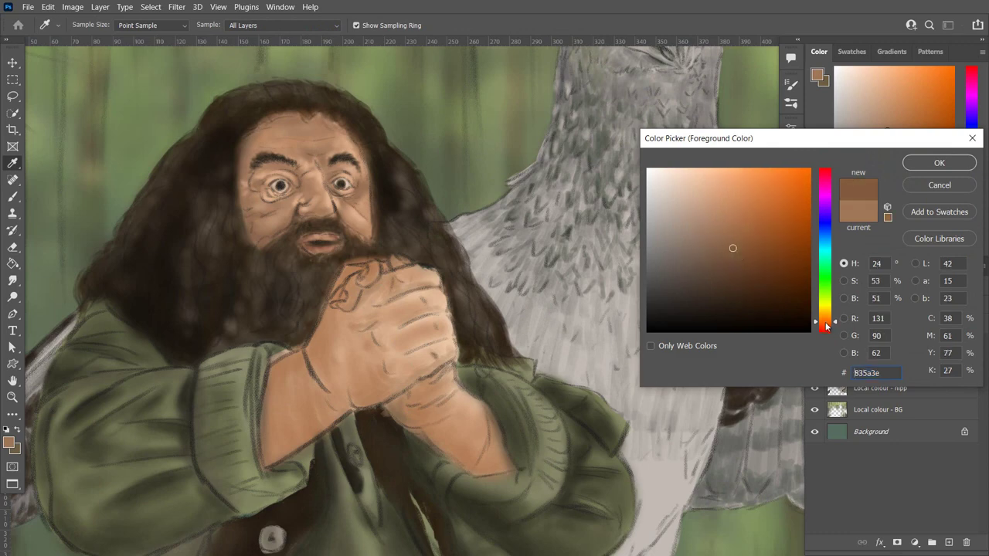
click(721, 262)
key(Return)
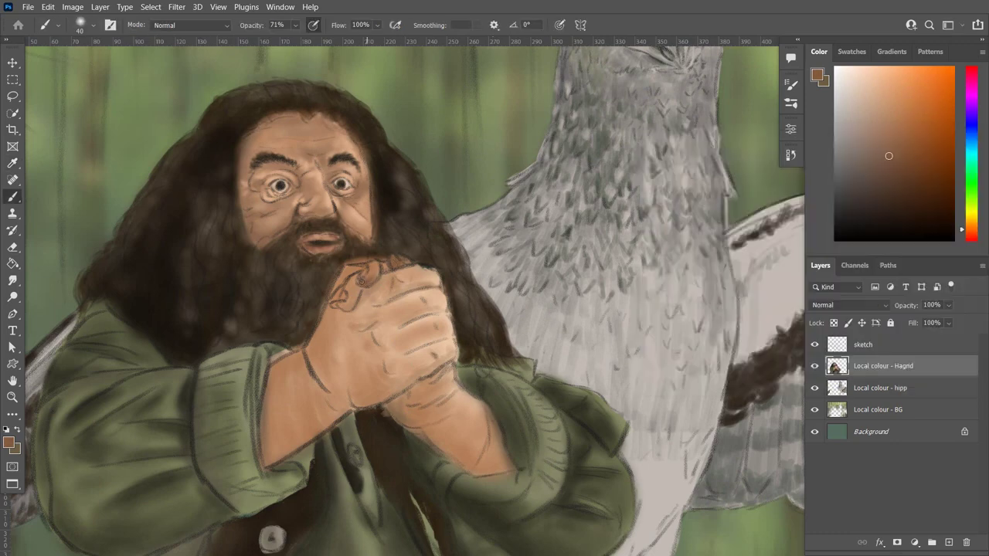
mouse_move(380, 300)
mouse_down()
mouse_move(361, 276)
mouse_move(336, 306)
mouse_move(338, 281)
mouse_up()
mouse_move(394, 328)
mouse_down()
mouse_move(444, 312)
mouse_move(389, 334)
mouse_move(455, 340)
mouse_move(401, 353)
mouse_move(432, 360)
mouse_up()
Switch to a lighter skin tone and add highlights across the knuckles.
click(11, 445)
click(708, 258)
click(938, 161)
click(11, 444)
click(711, 218)
click(938, 160)
drag(427, 297, 386, 303)
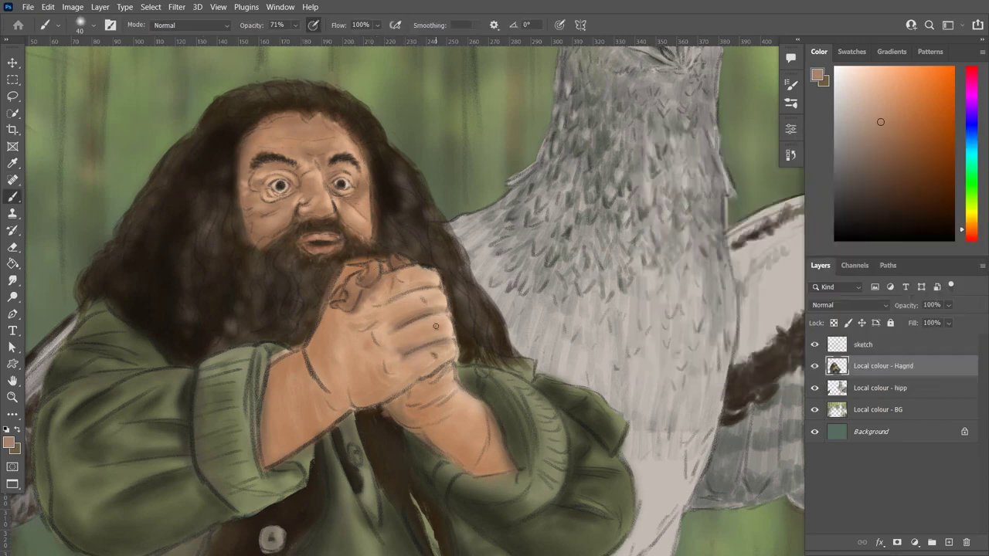
Shade the knuckles, back of the hand and wrist in a darker skin tone.
click(11, 445)
click(715, 229)
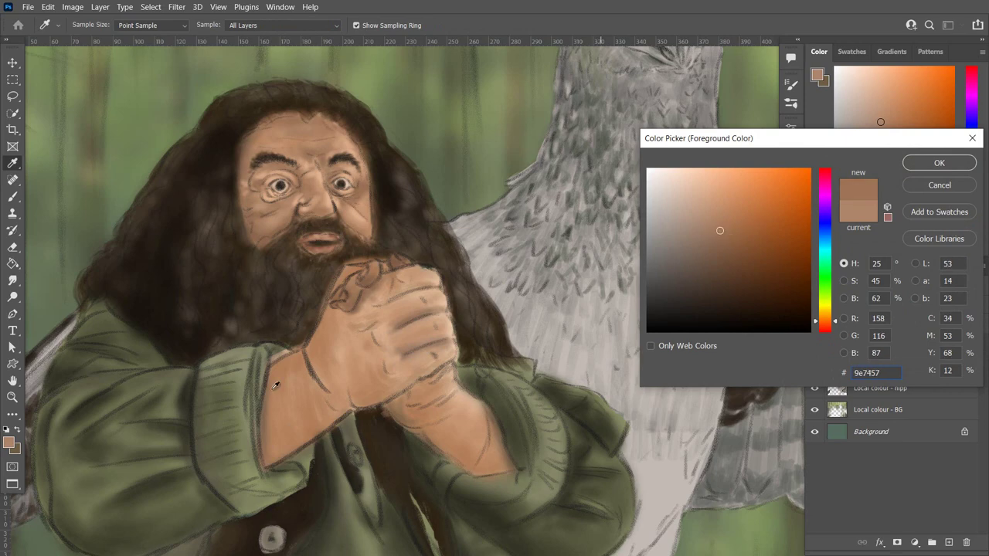
click(940, 163)
click(10, 444)
click(720, 238)
click(939, 163)
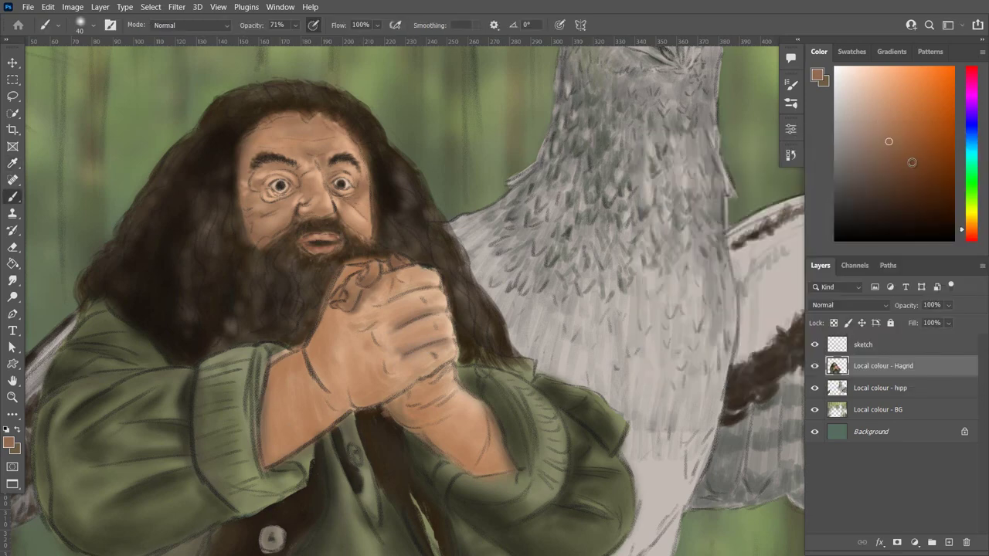
mouse_move(411, 286)
mouse_down()
mouse_move(442, 287)
mouse_move(418, 318)
mouse_move(415, 304)
mouse_move(353, 341)
mouse_move(383, 374)
mouse_up()
mouse_move(386, 331)
mouse_down()
mouse_move(402, 353)
mouse_move(406, 317)
mouse_move(450, 317)
mouse_move(413, 347)
mouse_move(437, 353)
mouse_move(405, 404)
mouse_move(357, 403)
mouse_up()
drag(437, 361, 352, 394)
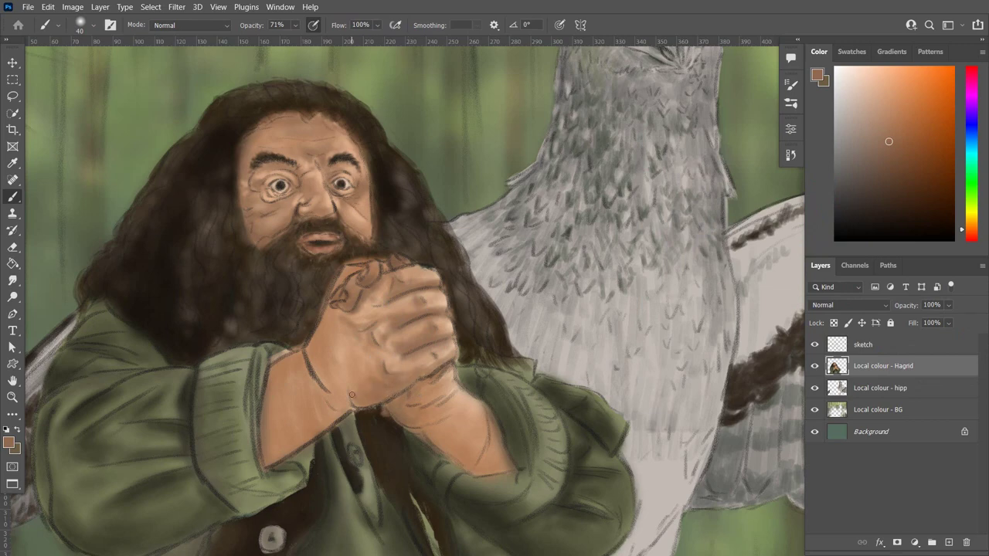
Darken the upper knuckles, hatch along the wrist and forearm, and pick a darker brown.
mouse_move(363, 311)
mouse_down()
mouse_move(381, 292)
mouse_move(400, 340)
mouse_up()
mouse_move(404, 374)
mouse_down()
mouse_move(444, 353)
mouse_move(410, 365)
mouse_up()
drag(447, 304, 434, 307)
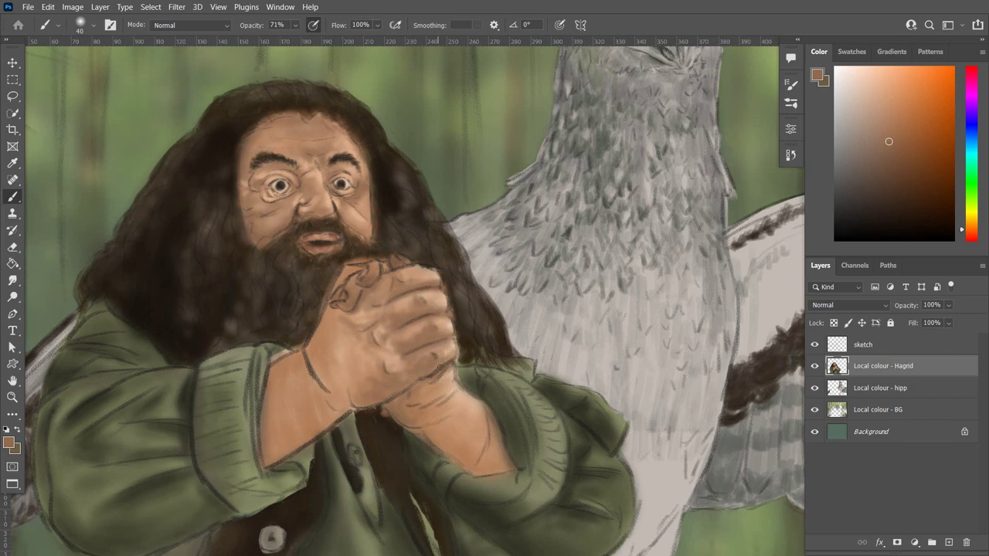
mouse_move(440, 368)
mouse_down()
mouse_move(452, 388)
mouse_move(425, 405)
mouse_move(467, 453)
mouse_up()
mouse_move(481, 408)
mouse_down()
mouse_move(503, 449)
mouse_move(479, 456)
mouse_move(504, 465)
mouse_up()
click(9, 442)
key(Return)
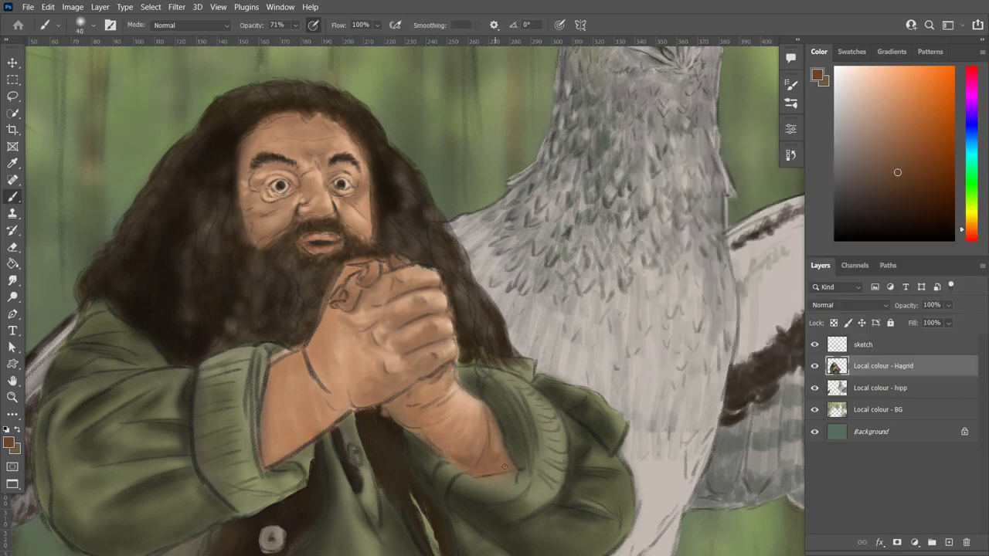
click(790, 154)
key(ctrl+0)
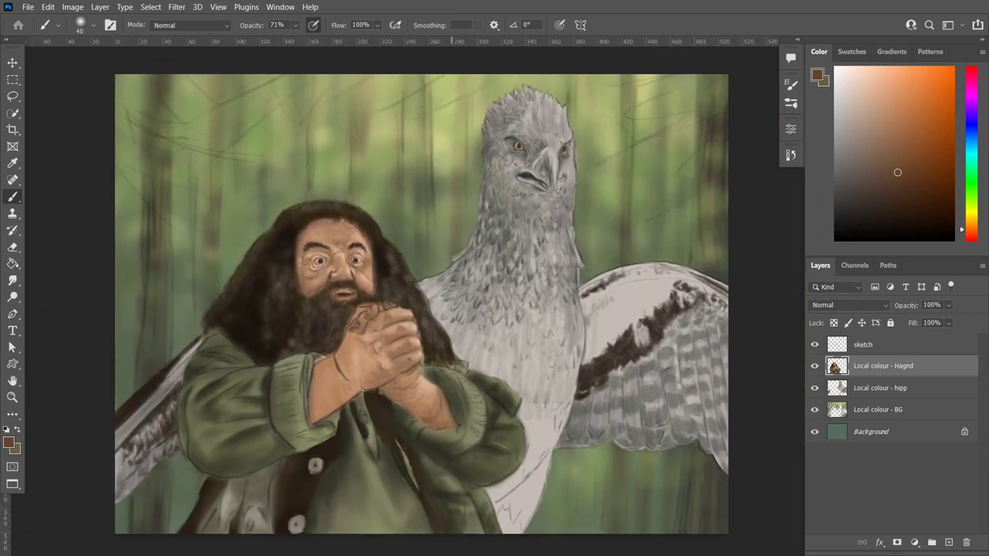
Dab dark brown on the hands, wrist and forearm, undoing one stray forearm stroke.
scroll(408, 440, up, 2)
mouse_move(344, 381)
mouse_down()
mouse_move(399, 363)
mouse_move(329, 392)
mouse_up()
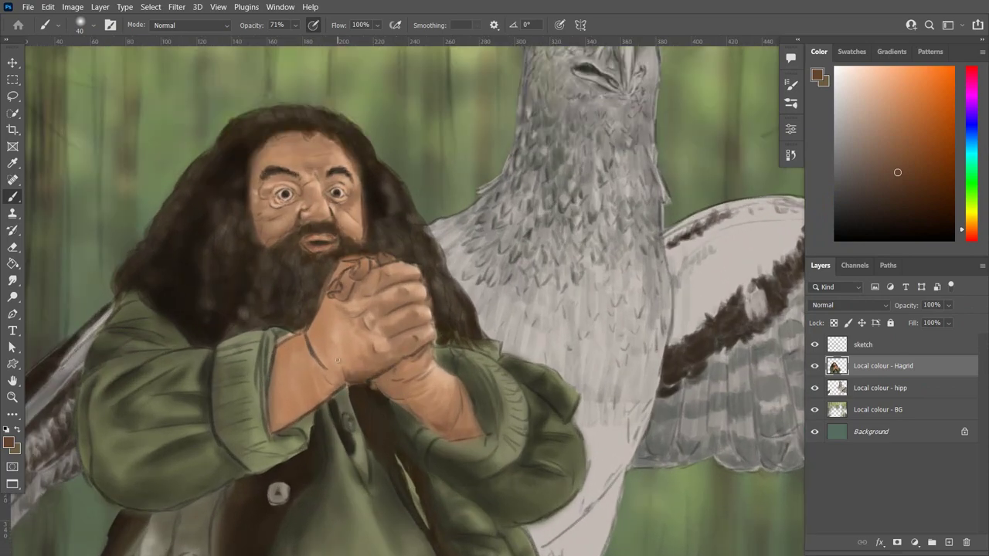
mouse_move(331, 317)
mouse_down()
mouse_move(303, 369)
mouse_move(318, 367)
mouse_up()
drag(319, 332, 290, 375)
mouse_move(291, 383)
mouse_down()
mouse_move(272, 431)
mouse_move(283, 429)
mouse_up()
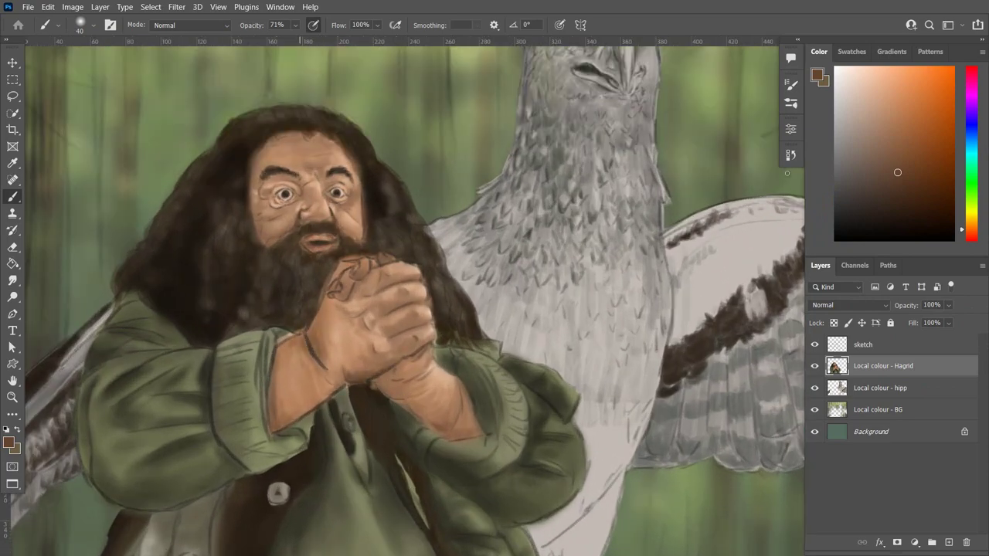
key(ctrl+z)
drag(318, 369, 347, 383)
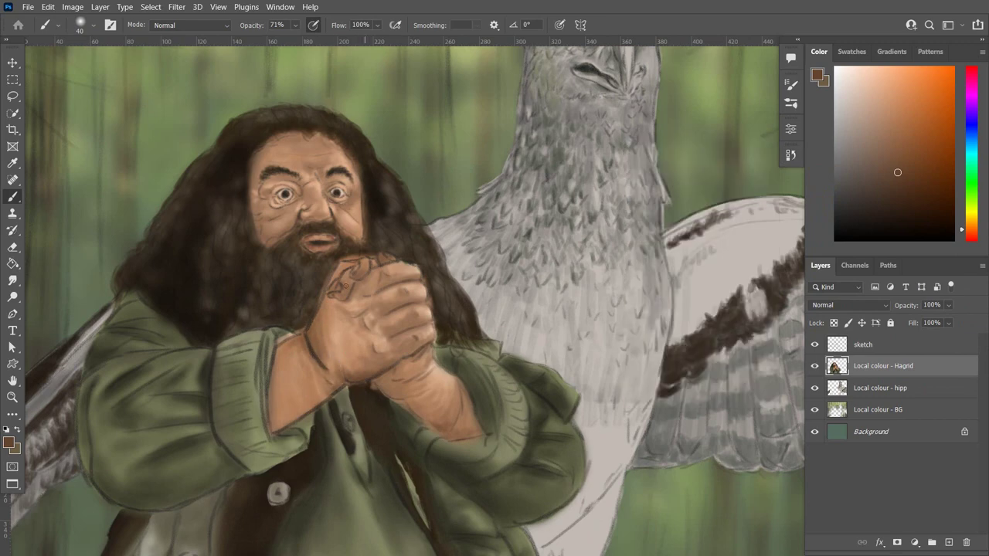
Add dark brown dabs on the knuckles, lower hand, wrist, cuff and left forearm.
mouse_move(345, 285)
mouse_down()
mouse_move(340, 298)
mouse_move(363, 302)
mouse_move(374, 291)
mouse_move(403, 302)
mouse_move(382, 320)
mouse_move(411, 347)
mouse_move(360, 329)
mouse_move(338, 367)
mouse_up()
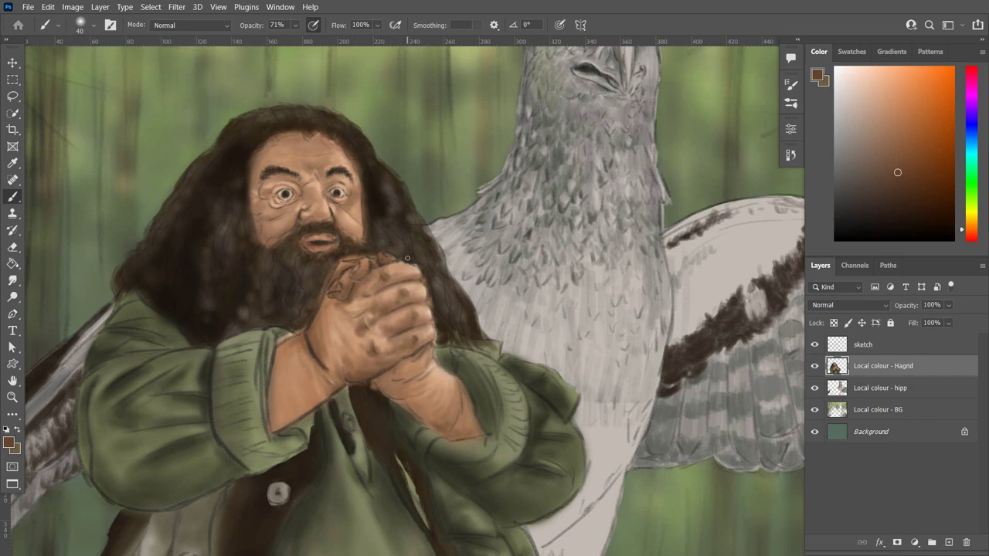
drag(406, 307, 411, 332)
drag(402, 284, 394, 294)
mouse_move(405, 357)
mouse_down()
mouse_move(394, 371)
mouse_move(408, 378)
mouse_move(386, 394)
mouse_move(397, 388)
mouse_up()
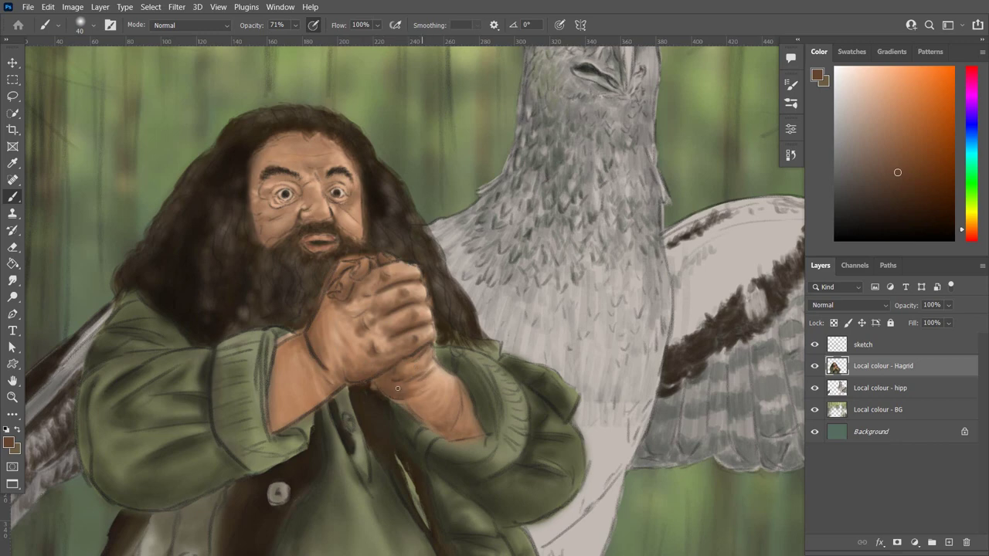
drag(452, 433, 474, 412)
drag(412, 402, 434, 418)
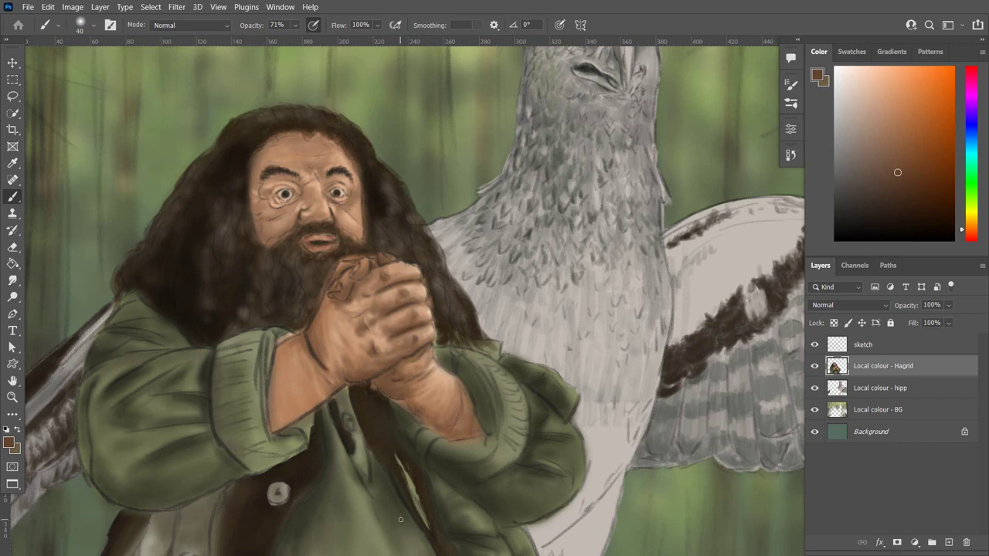
mouse_move(279, 430)
mouse_down()
mouse_move(294, 382)
mouse_move(328, 390)
mouse_move(303, 333)
mouse_up()
scroll(275, 418, down, 2)
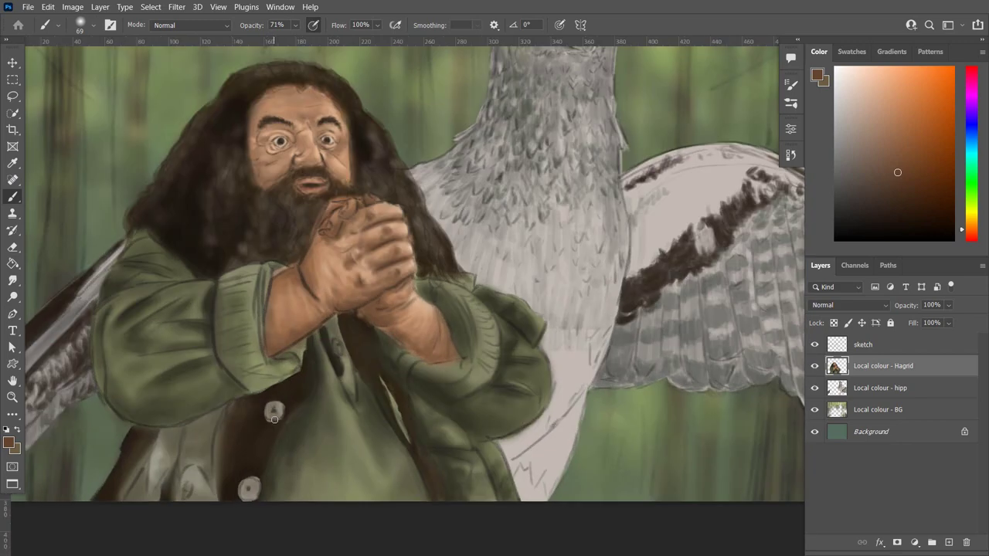
Set a light peach as the painting colour.
click(9, 442)
click(709, 177)
click(938, 161)
Select the Local colour - hipp layer and choose a grey paint colour in the Color Picker.
click(881, 388)
scroll(552, 392, down, 3)
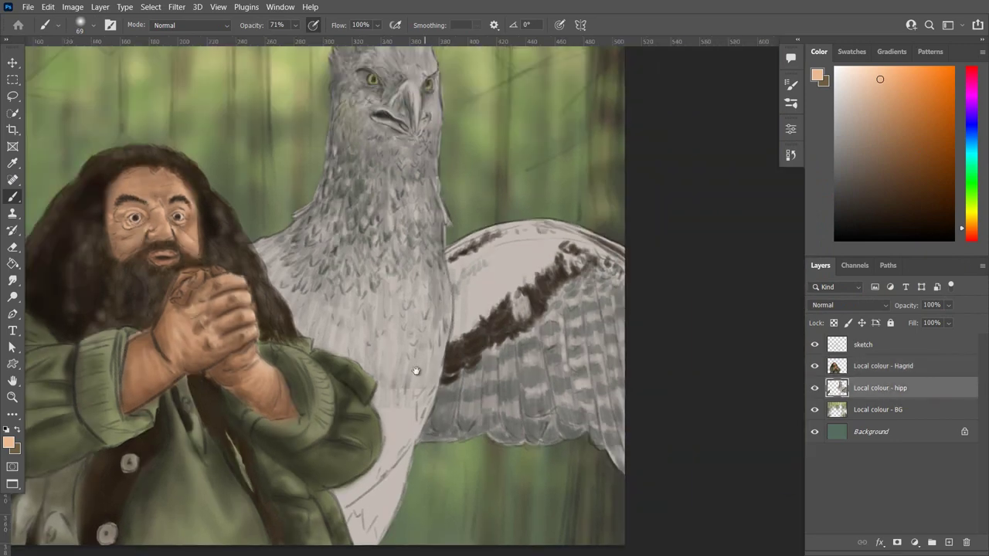
scroll(552, 392, up, 2)
click(9, 442)
click(677, 205)
click(949, 166)
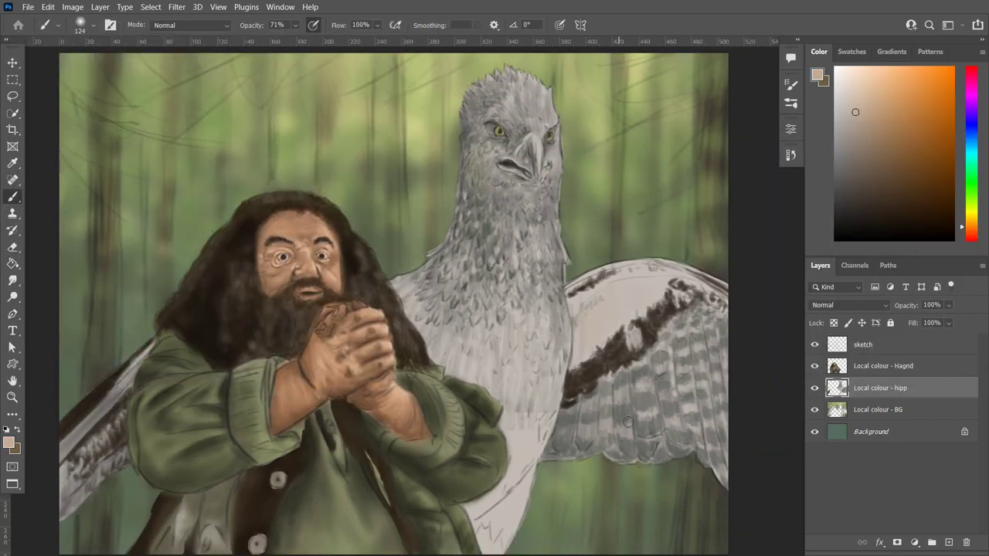
click(791, 155)
click(9, 442)
click(669, 230)
click(938, 162)
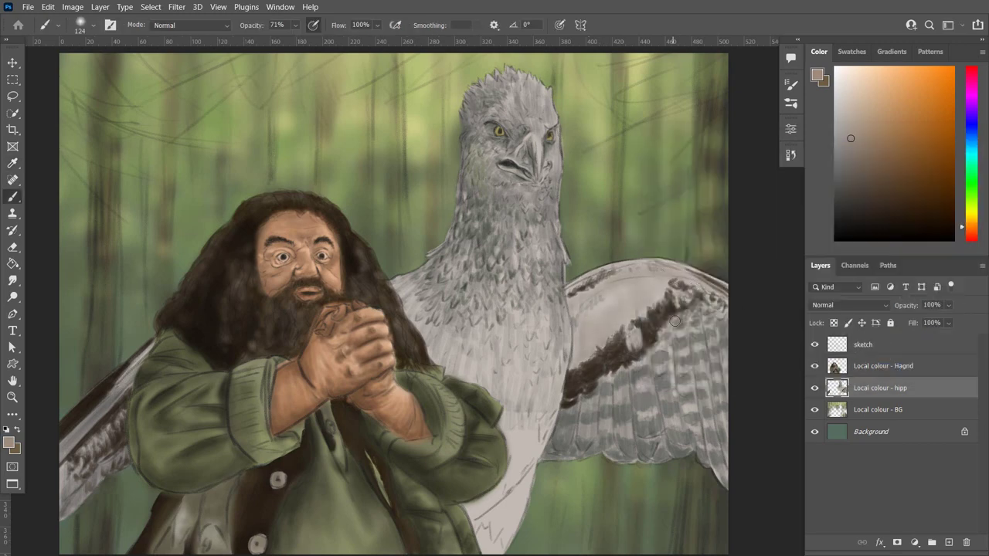
Sample a grey from the wing and paint soft grey strokes across the right wing.
key(i)
click(671, 404)
key(Return)
key(b)
drag(572, 409, 602, 433)
mouse_move(610, 386)
mouse_down()
mouse_move(672, 433)
mouse_move(657, 340)
mouse_up()
mouse_move(680, 417)
mouse_down()
mouse_move(719, 464)
mouse_move(725, 402)
mouse_up()
Sample dark brown from the wing stripe and paint brown strokes along it.
key(i)
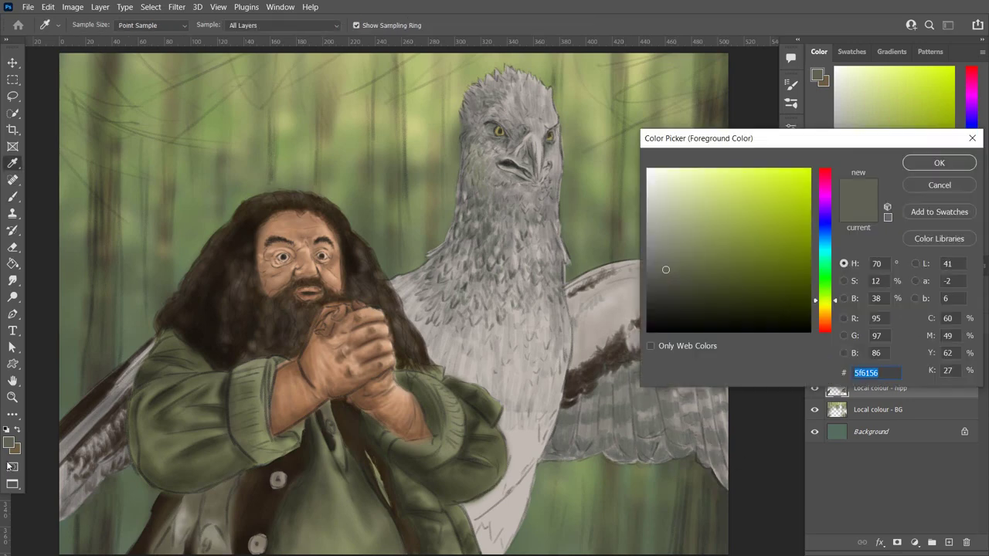
key(Escape)
key(i)
click(654, 278)
key(Return)
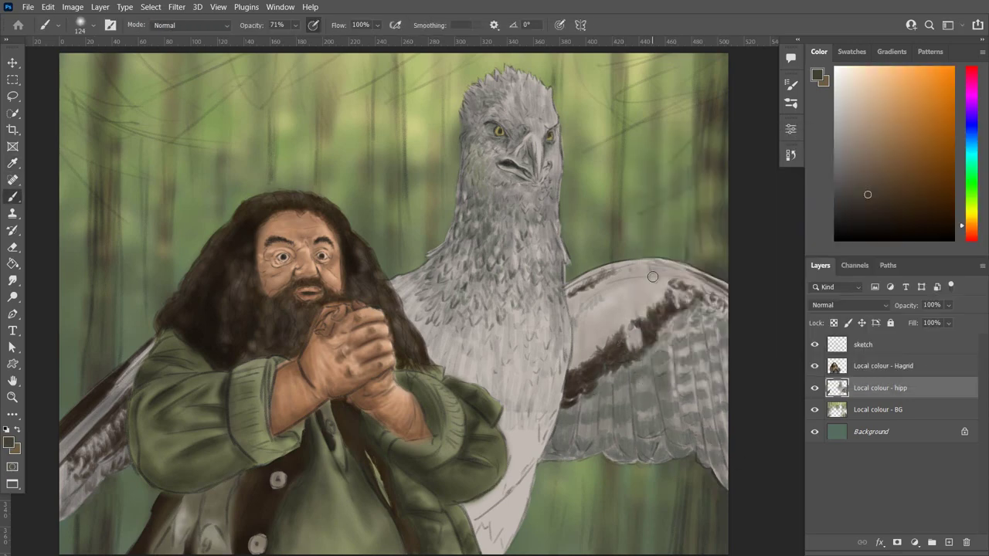
mouse_move(578, 377)
mouse_down()
mouse_move(626, 357)
mouse_move(665, 301)
mouse_move(684, 356)
mouse_up()
Sample a dark grey from the wing and paint dark feather strokes across the right wing.
key(i)
click(606, 306)
key(Return)
key(i)
click(683, 320)
key(Return)
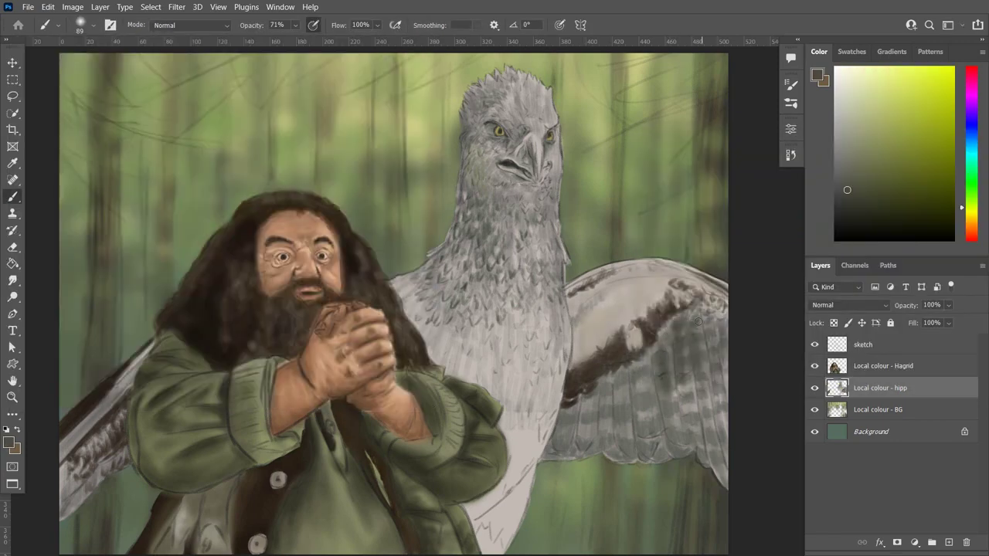
drag(669, 317, 649, 360)
drag(698, 320, 709, 410)
mouse_move(659, 358)
mouse_down()
mouse_move(623, 406)
mouse_move(718, 401)
mouse_up()
mouse_move(711, 329)
mouse_down()
mouse_move(718, 289)
mouse_move(661, 278)
mouse_move(581, 363)
mouse_move(563, 445)
mouse_up()
Darken the wing's lower-left and upper-left feathers and its top edge.
drag(567, 402, 591, 440)
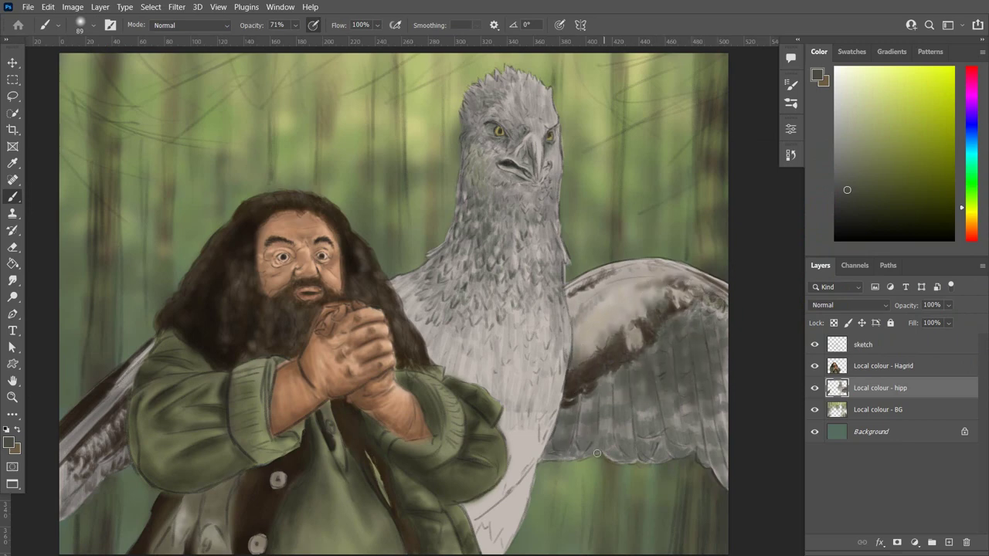
drag(604, 387, 635, 414)
drag(632, 322, 606, 327)
drag(639, 281, 578, 356)
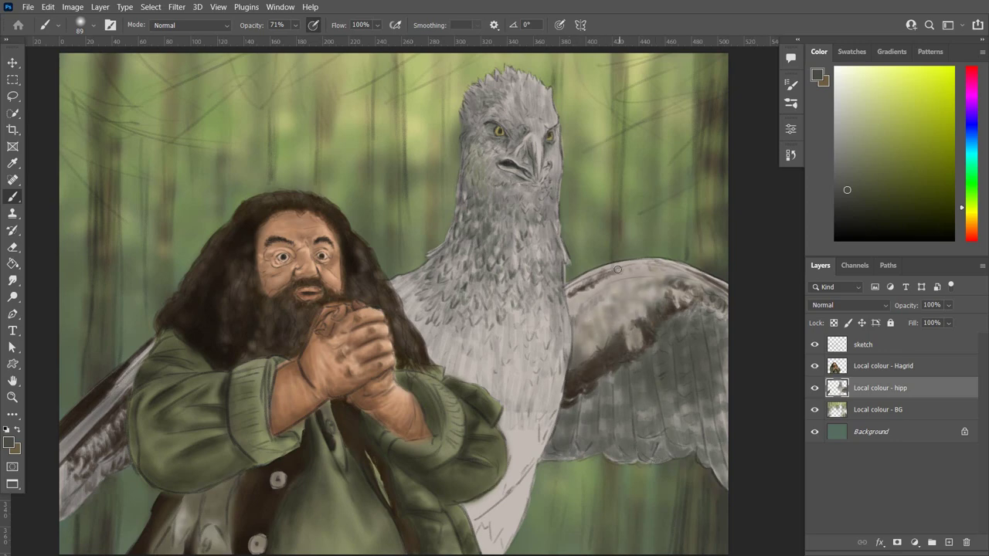
drag(602, 275, 568, 317)
mouse_move(611, 271)
mouse_down()
mouse_move(578, 280)
mouse_move(663, 267)
mouse_move(571, 345)
mouse_move(592, 309)
mouse_up()
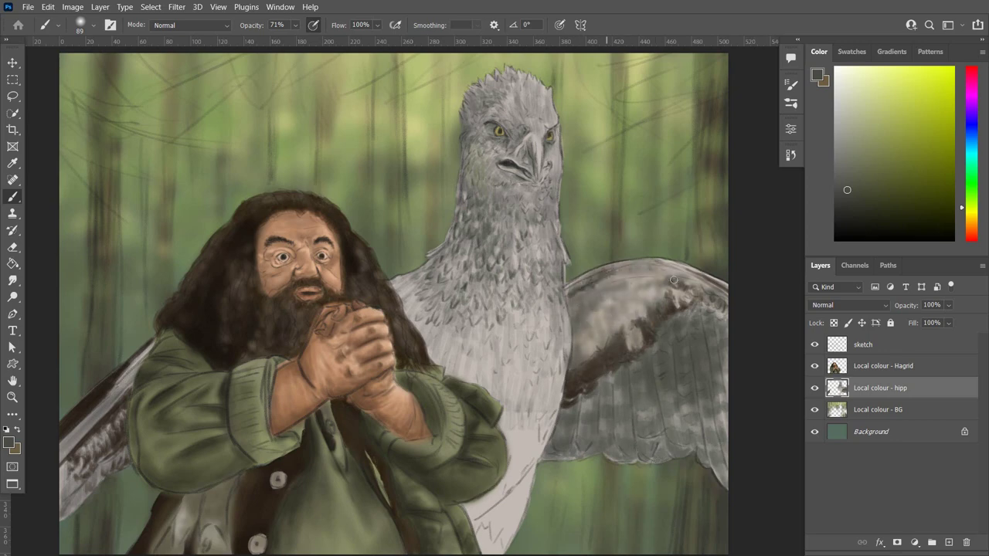
drag(677, 276, 595, 290)
Sample a light grey and, with a 45 px brush, paint highlights on the lower wing.
alt+click(658, 281)
key(bracketleft)
key(bracketleft)
key(bracketleft)
drag(665, 371, 680, 441)
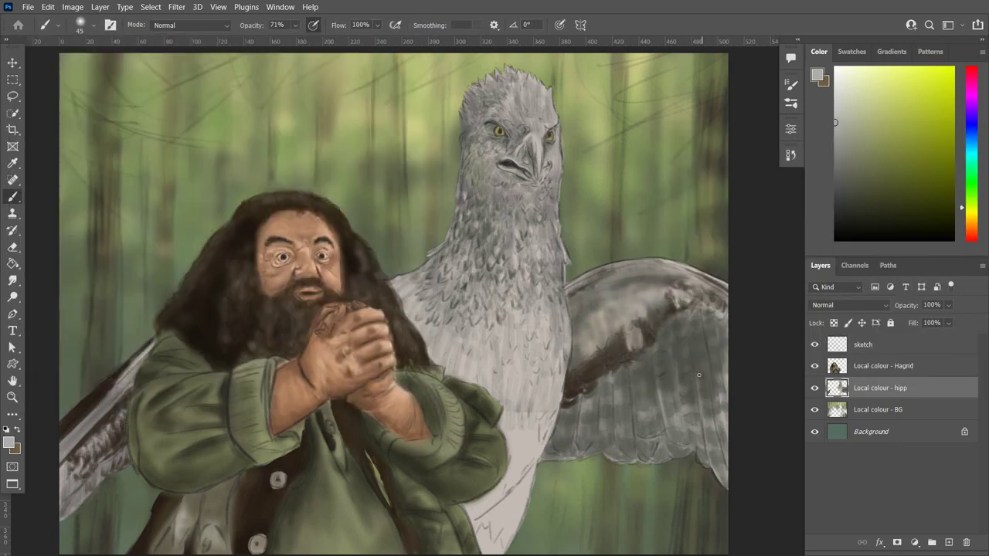
mouse_move(715, 339)
mouse_down()
mouse_move(718, 456)
mouse_move(655, 386)
mouse_move(680, 458)
mouse_move(703, 464)
mouse_up()
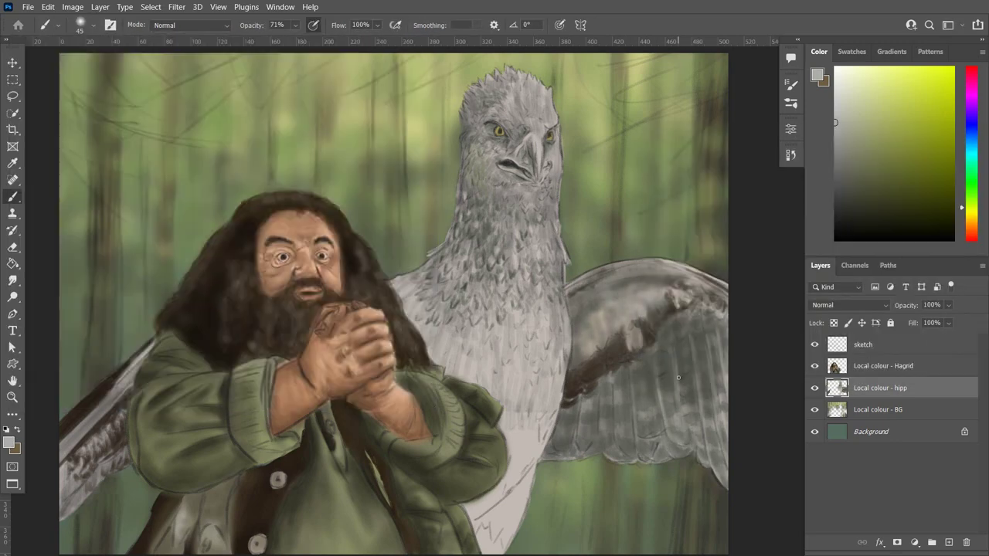
mouse_move(615, 432)
mouse_down()
mouse_move(581, 396)
mouse_move(556, 452)
mouse_up()
Brighten a vertical band of feathers, part of the dark band, and the wing's top edge.
drag(671, 343, 672, 394)
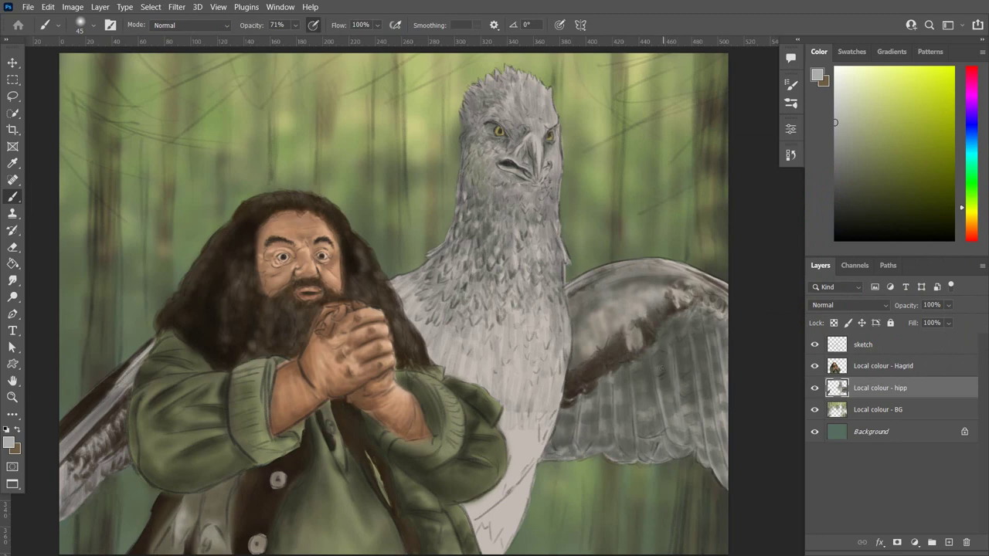
drag(675, 360, 679, 402)
drag(663, 435, 640, 431)
drag(601, 373, 640, 320)
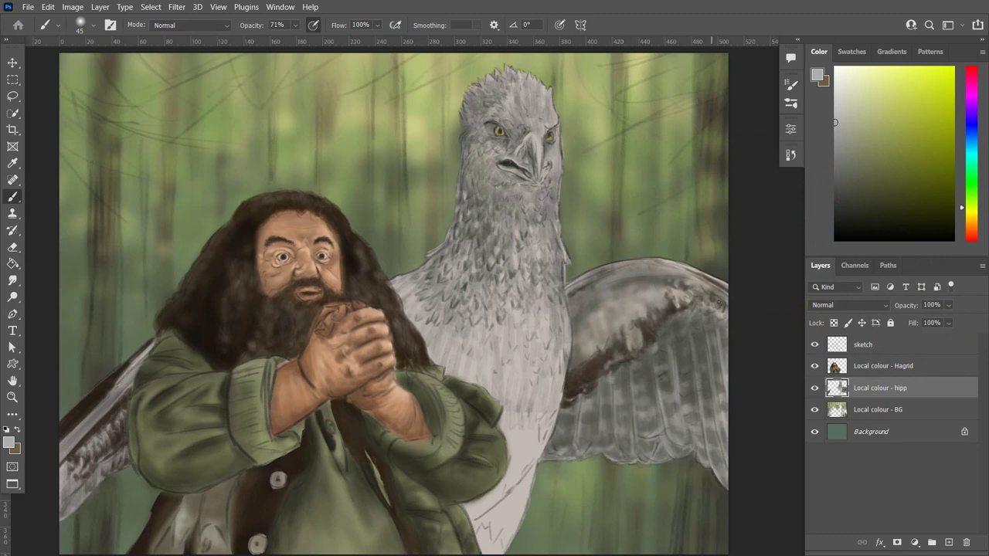
mouse_move(630, 274)
mouse_down()
mouse_move(666, 259)
mouse_move(581, 326)
mouse_move(665, 278)
mouse_move(576, 359)
mouse_up()
click(9, 442)
Choose a pale warm grey and paint light strokes over the hippogriff's chest and belly.
click(825, 311)
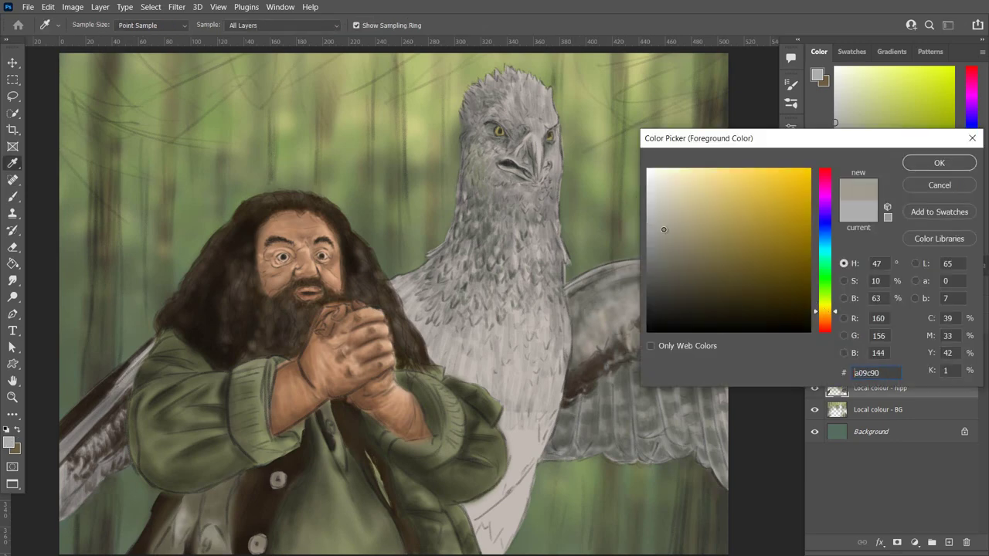
key(Return)
click(8, 443)
key(Return)
key(b)
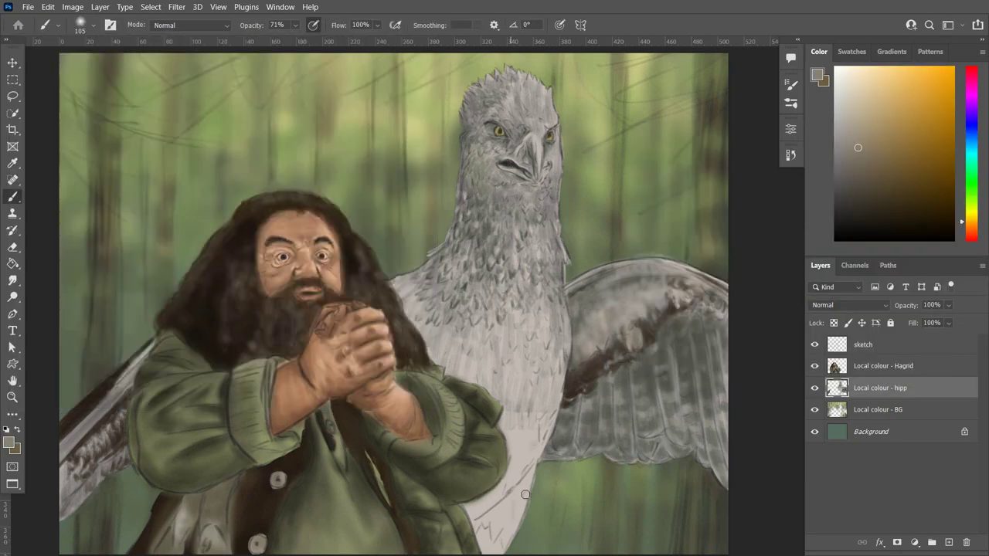
mouse_move(470, 493)
mouse_down()
mouse_move(533, 402)
mouse_move(479, 502)
mouse_move(506, 475)
mouse_up()
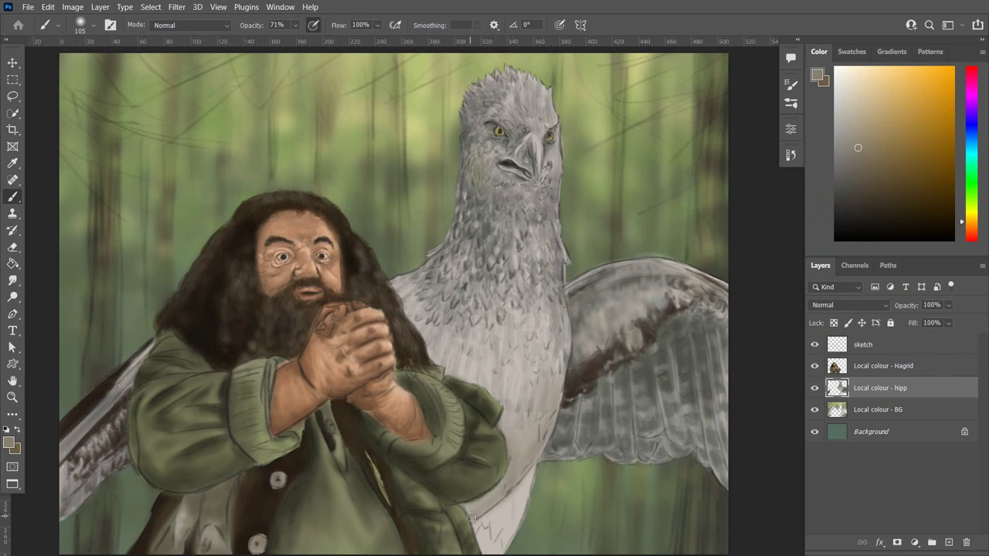
mouse_move(463, 517)
mouse_down()
mouse_move(523, 381)
mouse_move(519, 470)
mouse_move(479, 548)
mouse_up()
drag(533, 468, 499, 539)
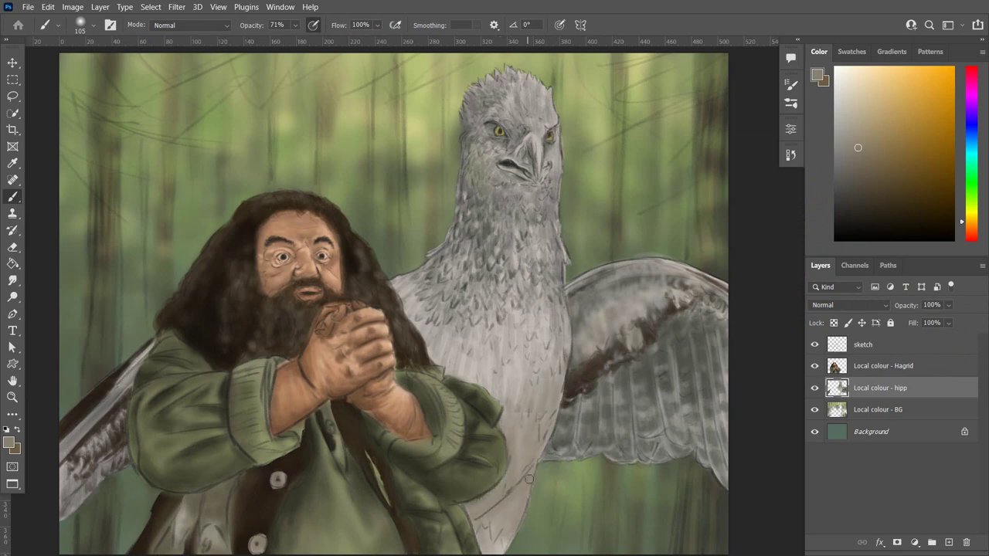
drag(510, 494, 476, 530)
With a 259 px brush, smooth the chest, lighten the upper-left wing, and cover the dark chest patch.
key(bracketright)
key(bracketright)
key(bracketright)
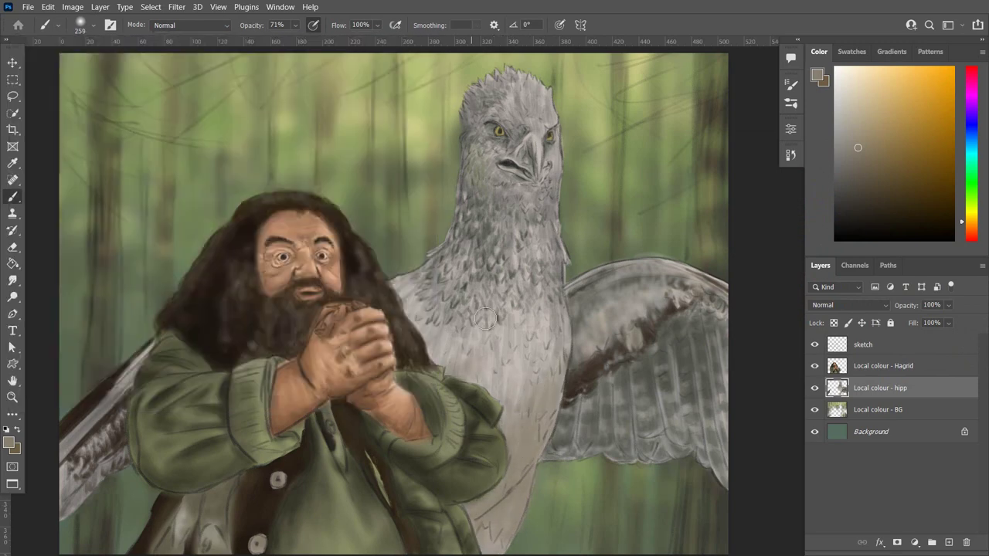
mouse_move(534, 340)
mouse_down()
mouse_move(464, 387)
mouse_move(398, 290)
mouse_up()
drag(506, 289, 483, 379)
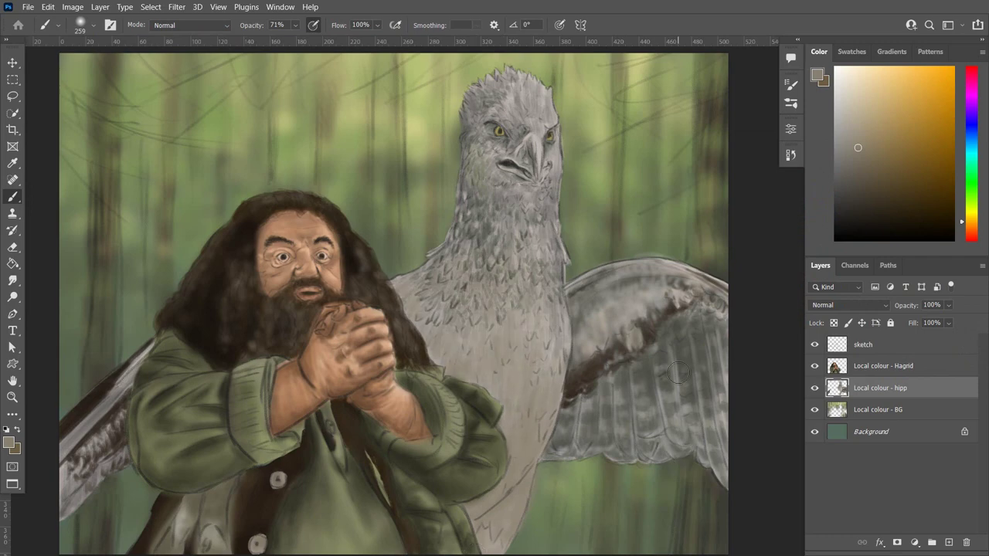
alt+click(664, 309)
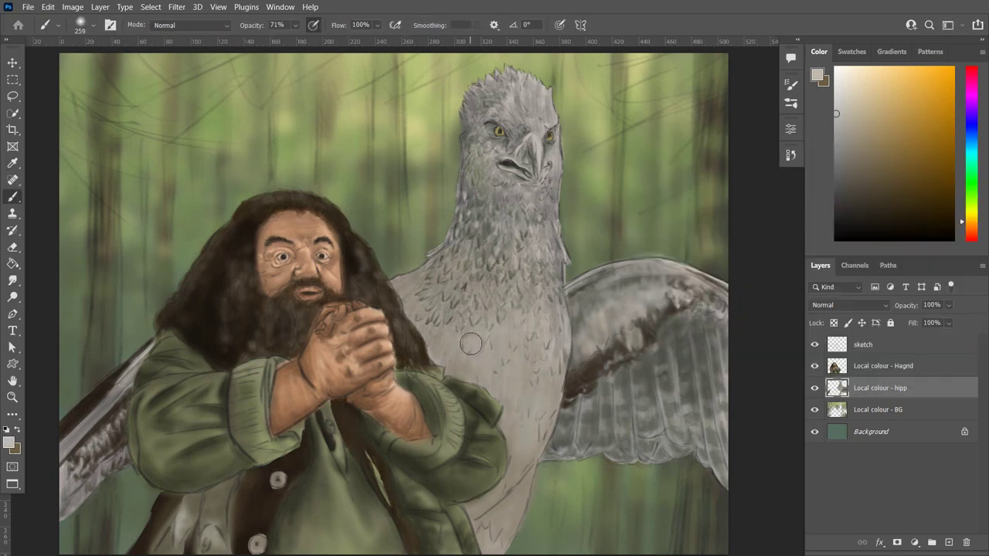
drag(642, 292, 581, 313)
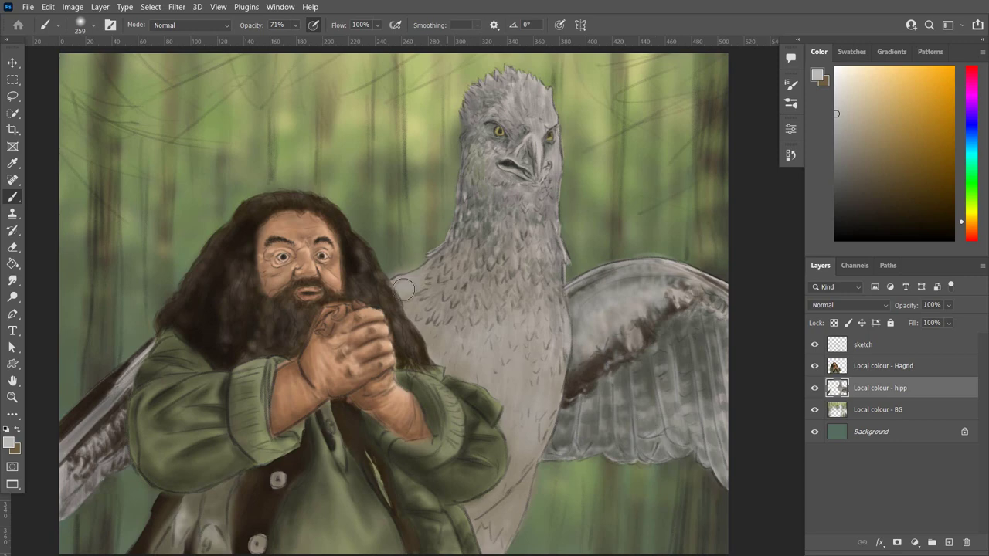
drag(433, 267, 418, 340)
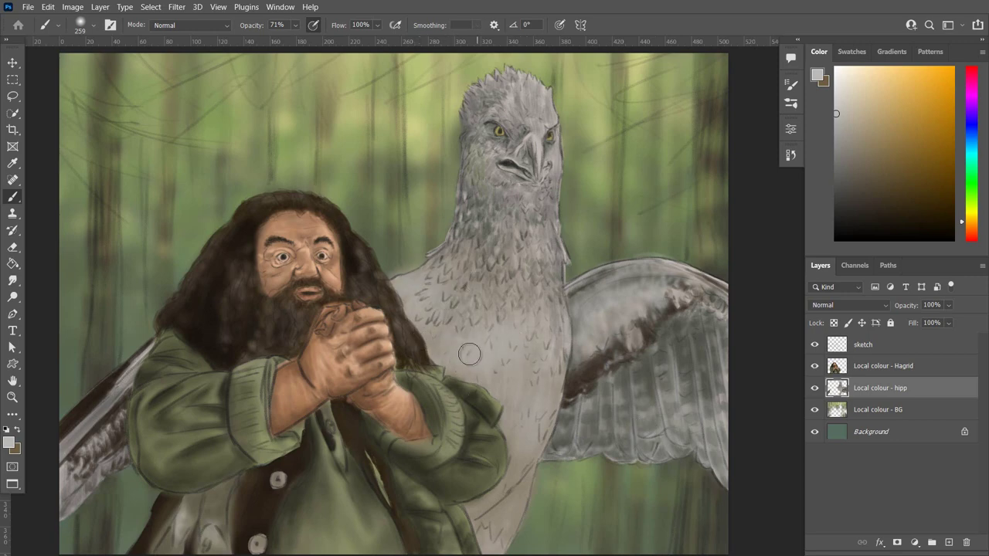
Zoom out, set the brush to about 111 px, and brighten the chest's right edge.
key(ctrl+minus)
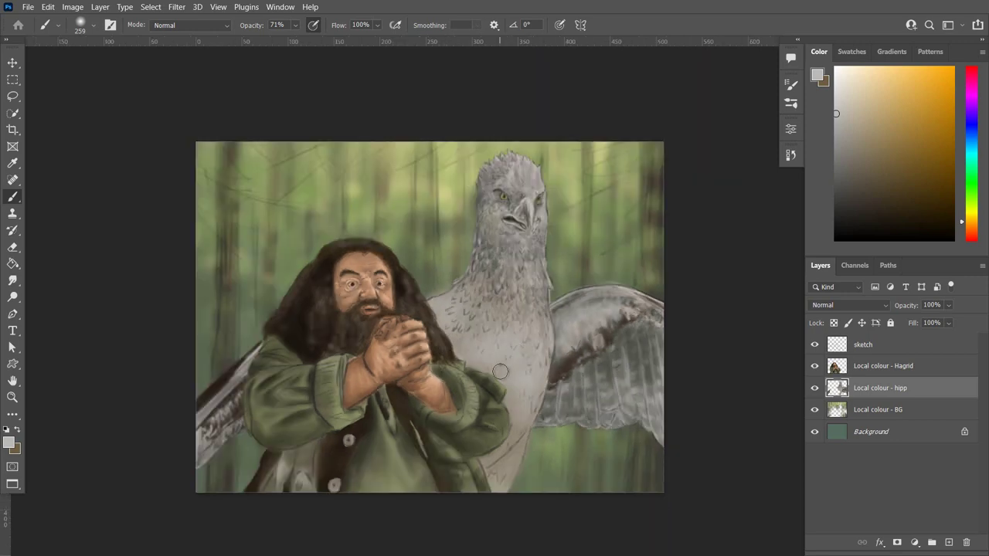
right_click(441, 330)
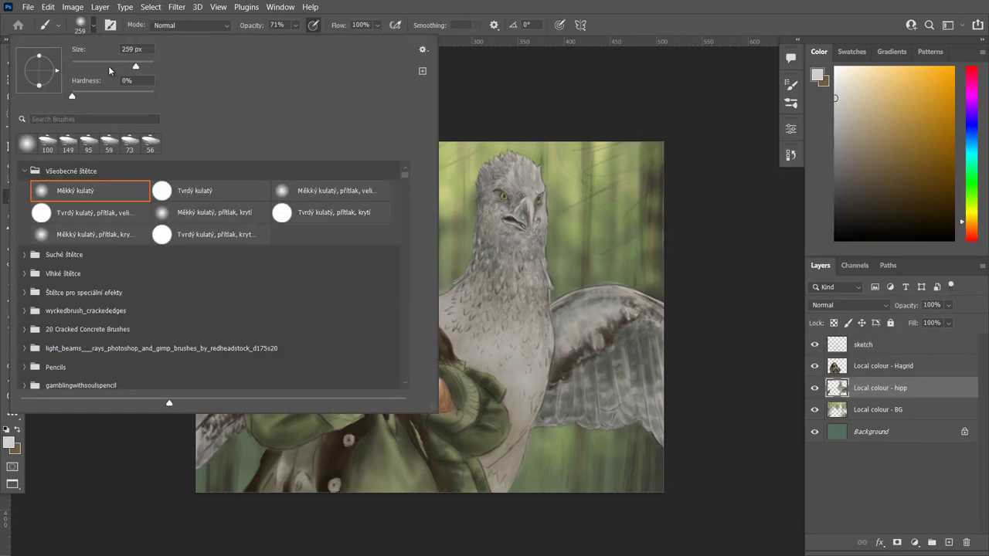
key(Return)
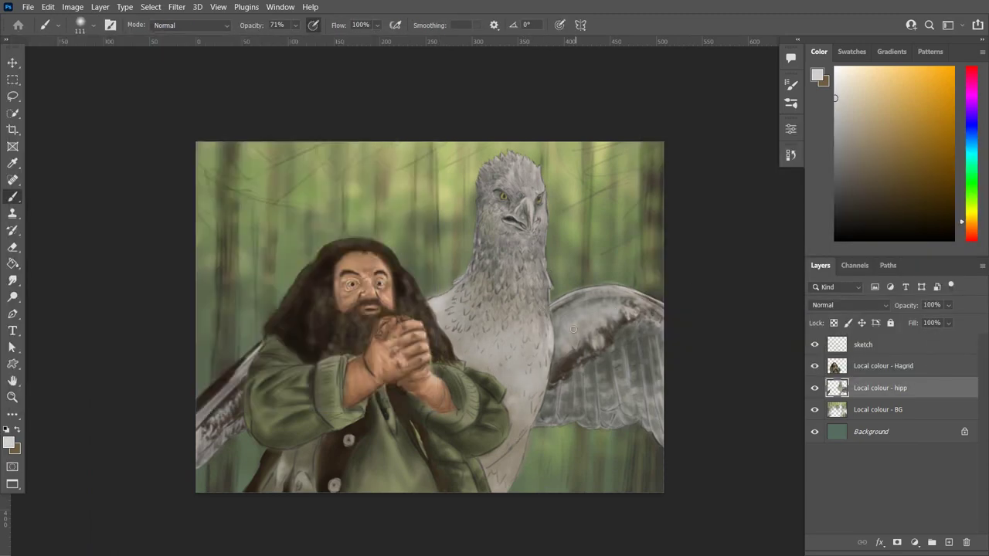
drag(538, 267, 547, 330)
scroll(526, 353, right, 2)
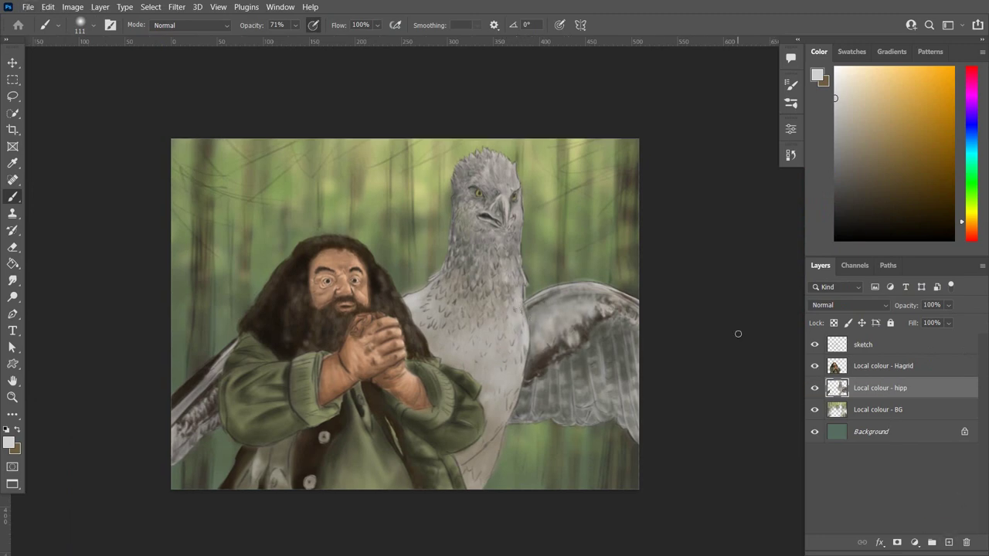
Add a new layer named 'shadow - Hipp 1' with Multiply blending.
click(949, 543)
double_click(881, 388)
text(shadow - Hipp 1)
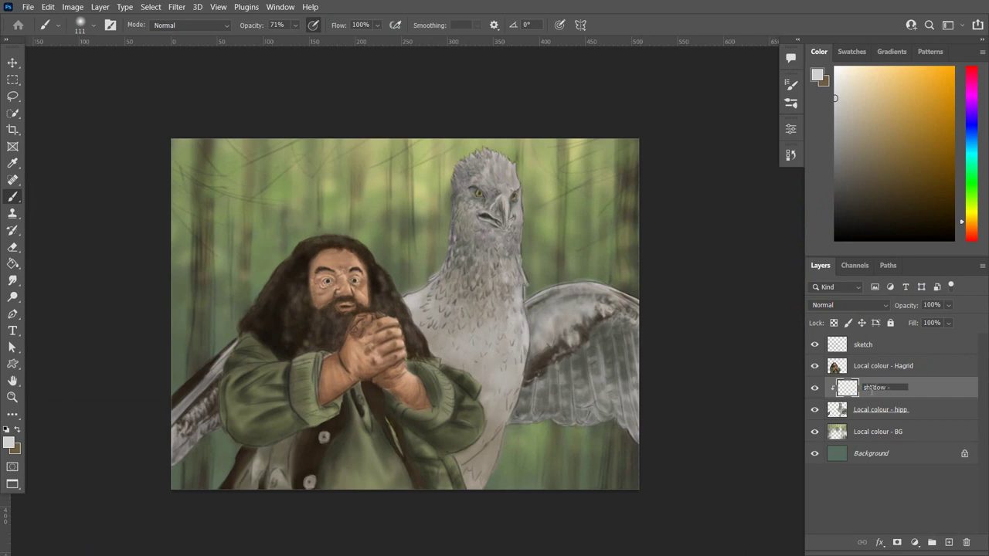
scroll(432, 260, up, 2)
key(shift+alt+m)
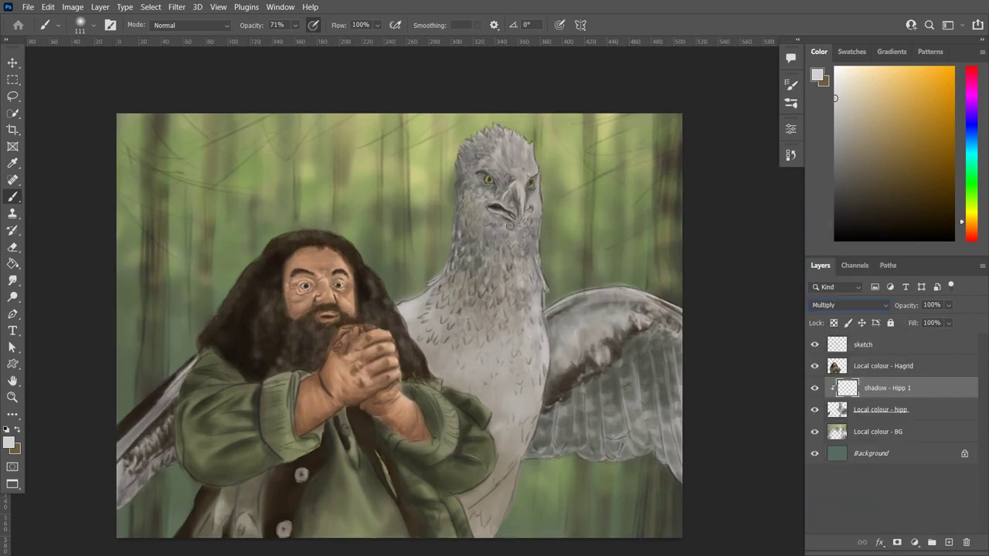
Set the foreground to a dark blue-grey shadow colour, starting from 6e8289.
click(9, 442)
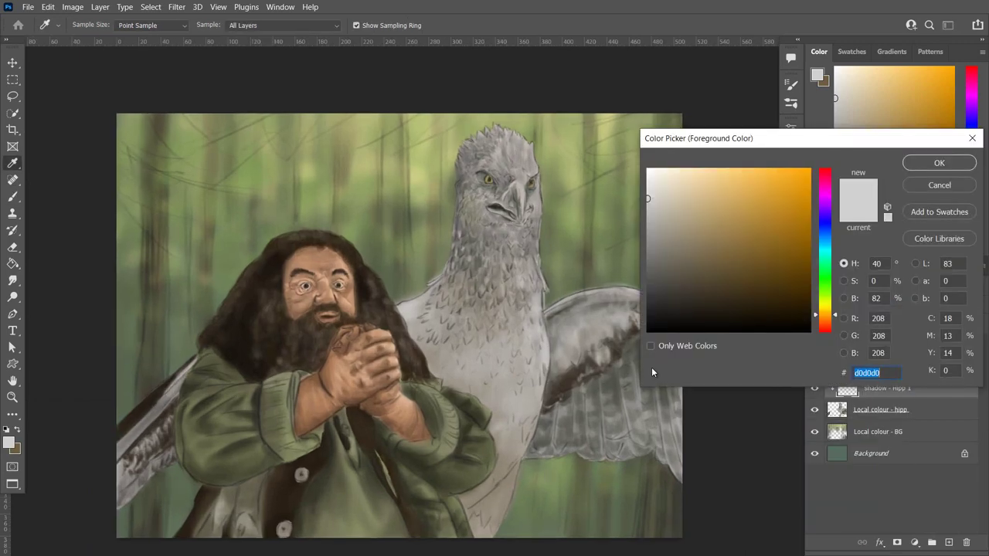
drag(693, 289, 687, 252)
key(Return)
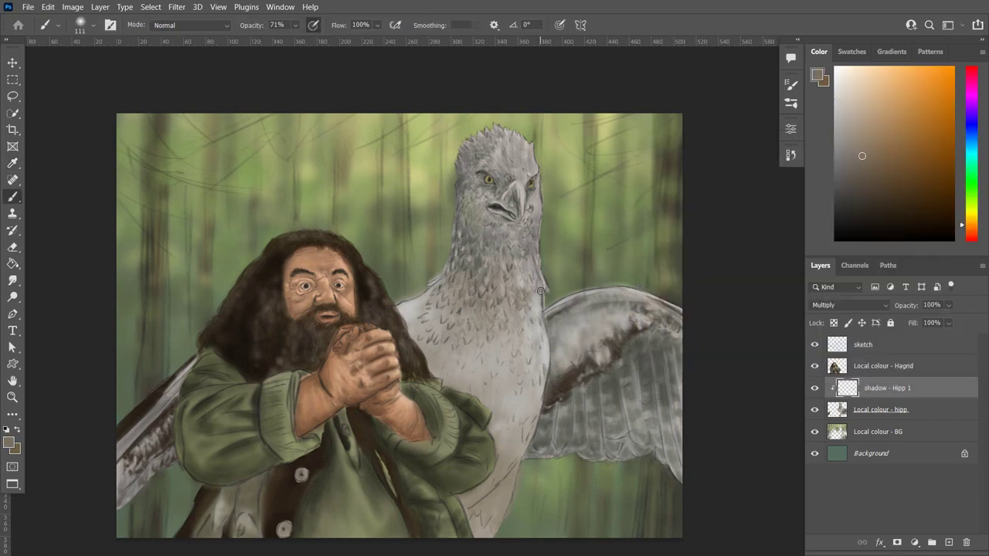
click(791, 154)
click(816, 74)
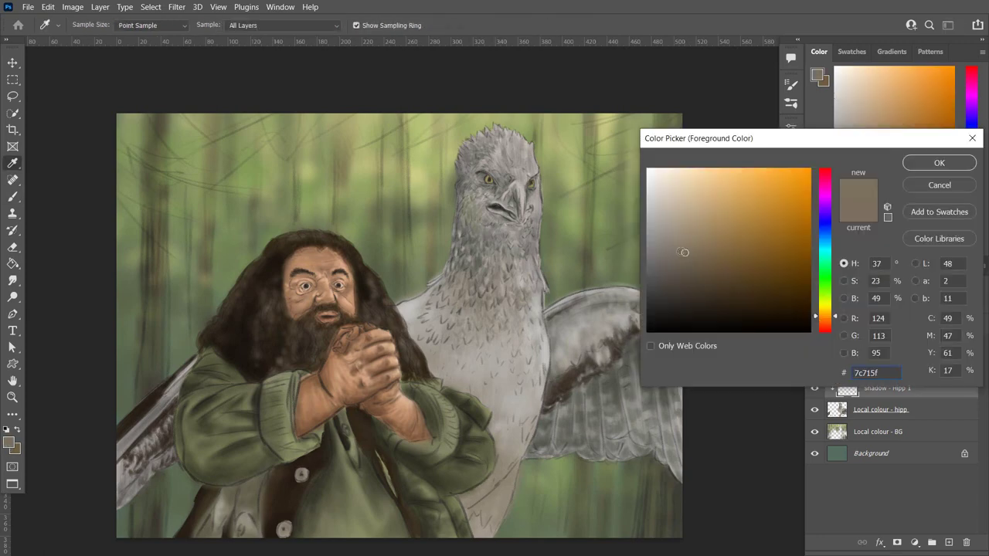
text(6e8289)
click(680, 261)
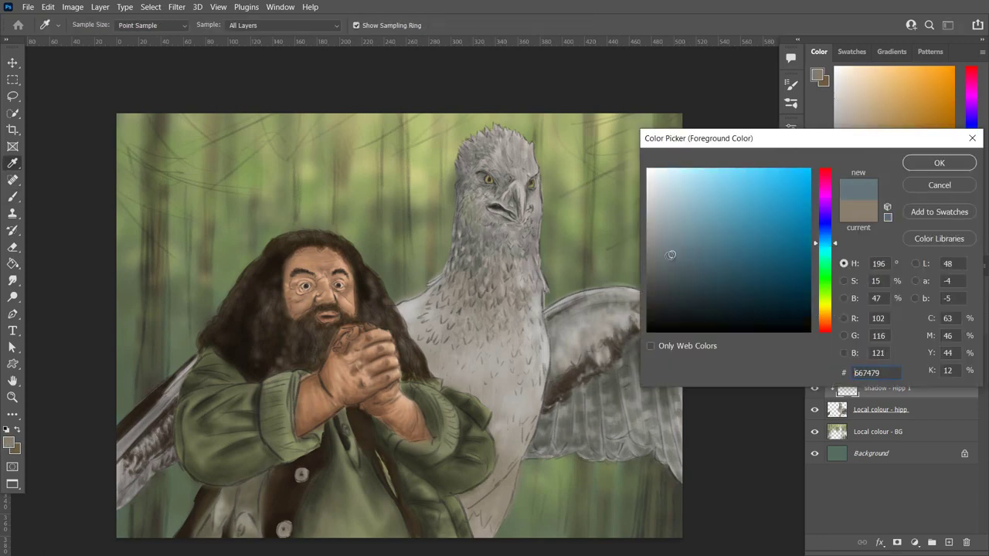
key(Return)
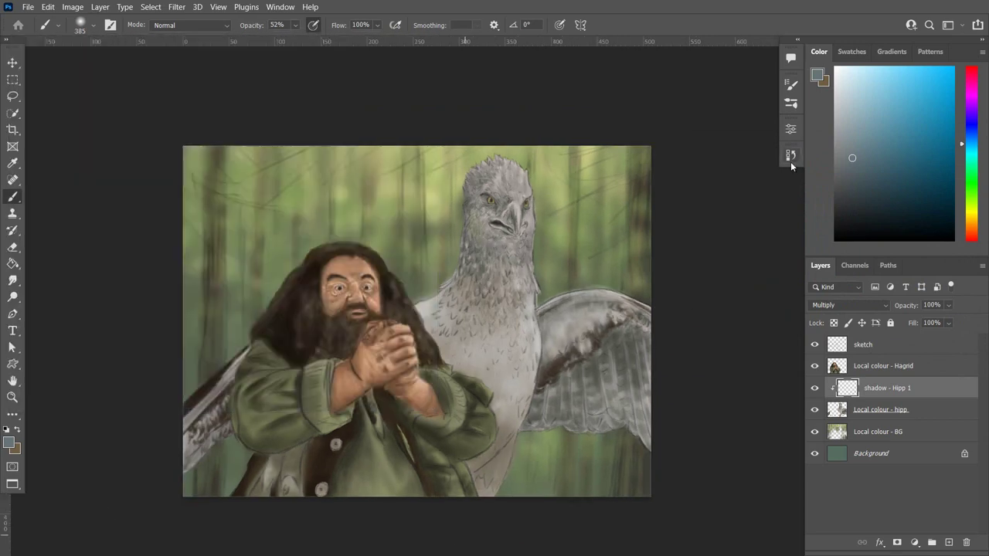
Shrink the brush to 114 px, pick a brown shadow colour, and darken the neck below the beak.
key(bracketleft)
key(bracketleft)
key(bracketleft)
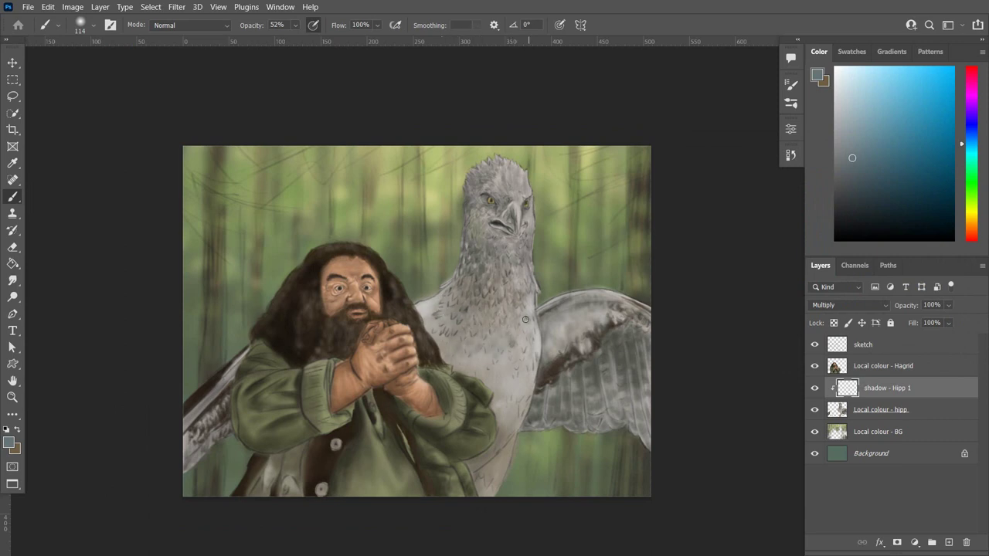
click(9, 442)
click(939, 163)
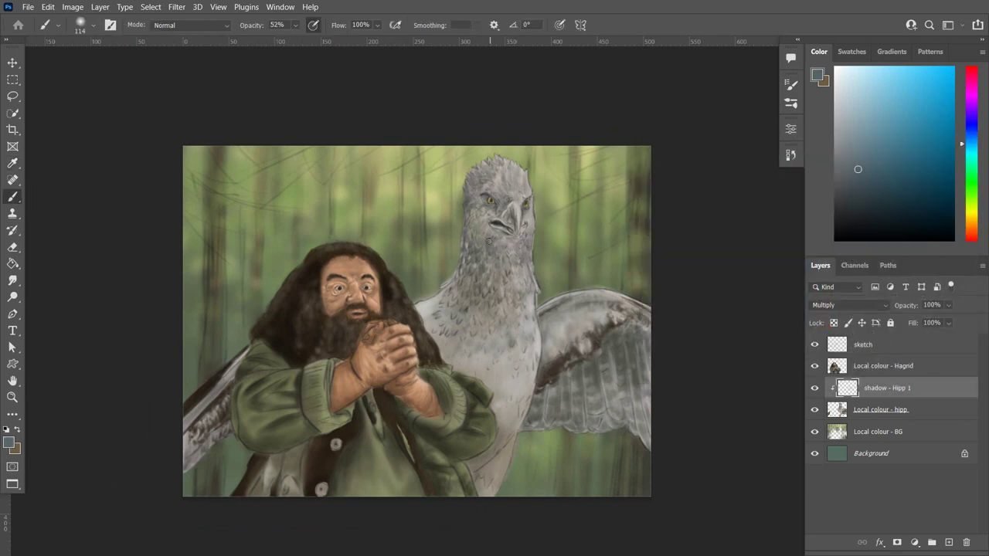
click(817, 75)
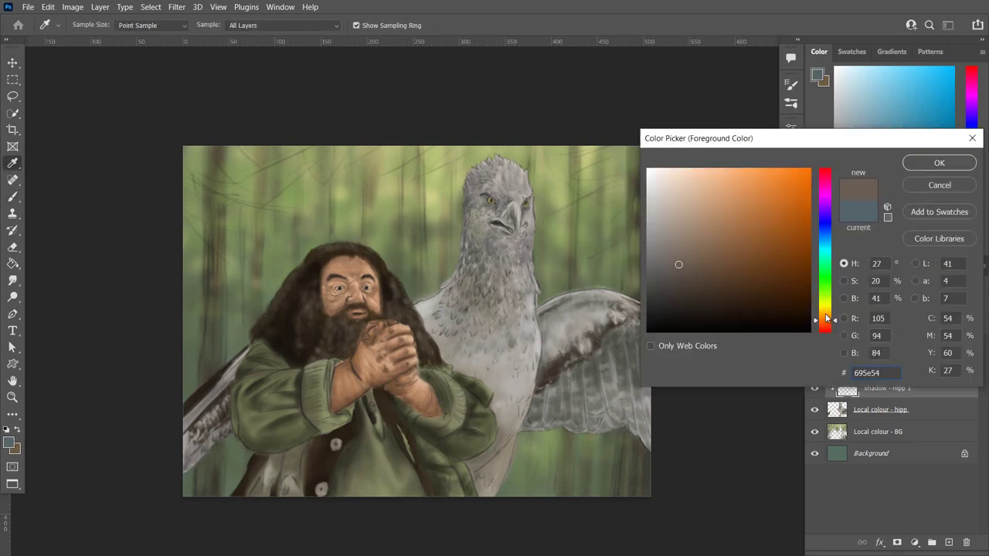
click(939, 163)
mouse_move(484, 241)
mouse_down()
mouse_move(514, 255)
mouse_move(526, 247)
mouse_move(510, 255)
mouse_up()
mouse_move(473, 220)
mouse_down()
mouse_move(479, 236)
mouse_move(505, 235)
mouse_up()
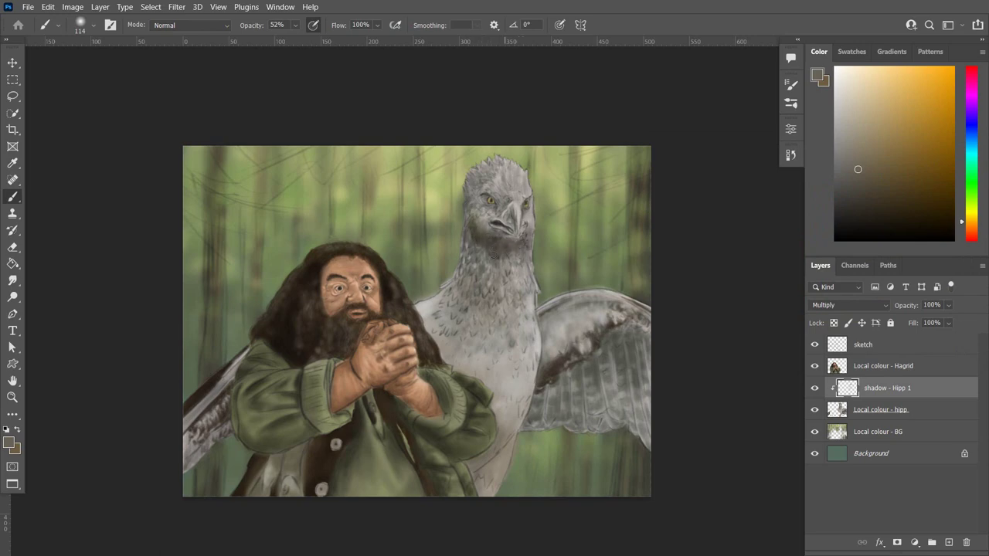
scroll(540, 283, up, 1)
Paint dark brown shadow along the right wing and across the chest and lower body.
drag(548, 384, 591, 332)
drag(595, 390, 638, 351)
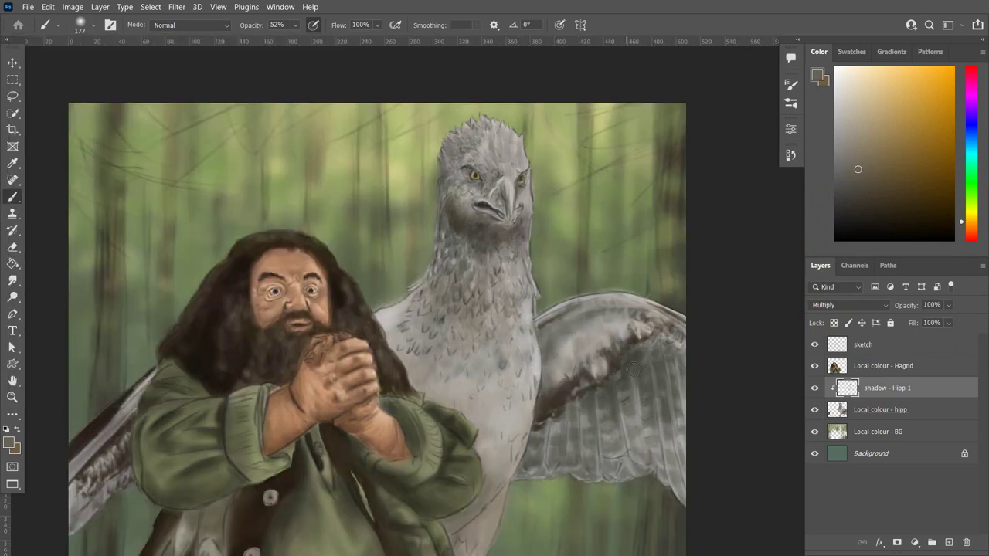
mouse_move(649, 410)
mouse_down()
mouse_move(646, 313)
mouse_move(575, 379)
mouse_up()
drag(483, 494, 460, 552)
drag(517, 425, 479, 498)
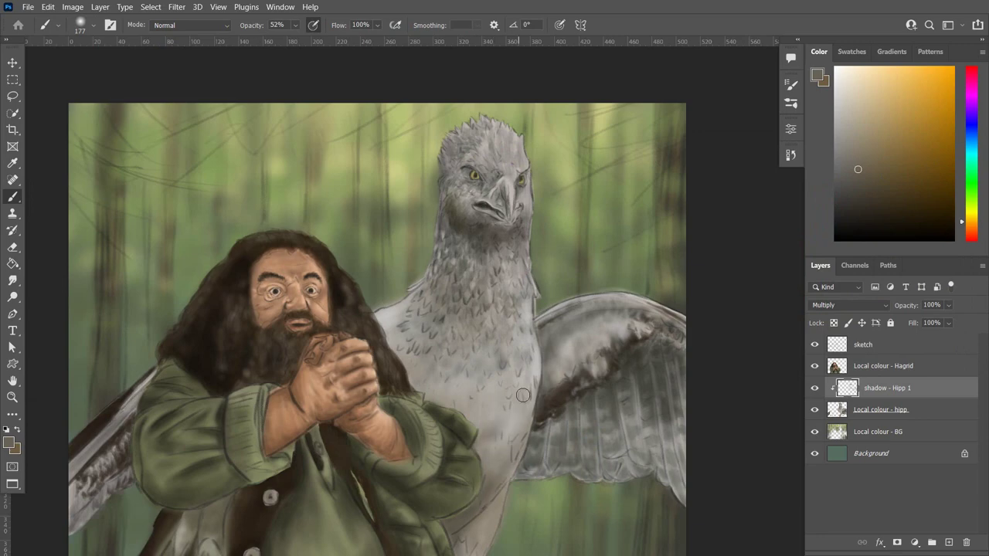
drag(529, 394, 495, 498)
drag(502, 355, 464, 541)
mouse_move(494, 397)
mouse_down()
mouse_move(455, 382)
mouse_move(444, 278)
mouse_up()
At 38% brush opacity, deepen the neck and chest shadows with blue-grey.
key(3)
key(8)
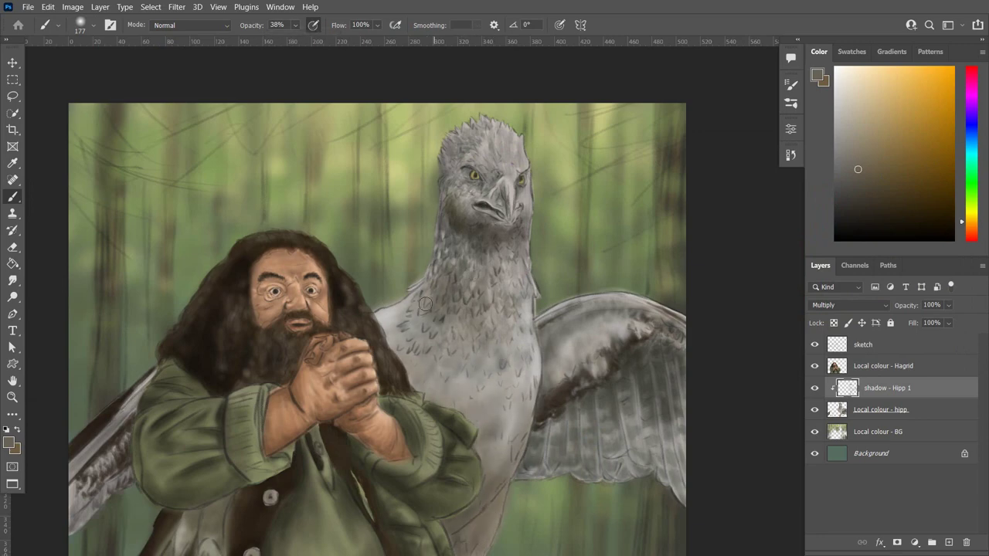
mouse_move(441, 232)
mouse_down()
mouse_move(498, 259)
mouse_move(417, 340)
mouse_move(498, 440)
mouse_up()
alt+click(464, 267)
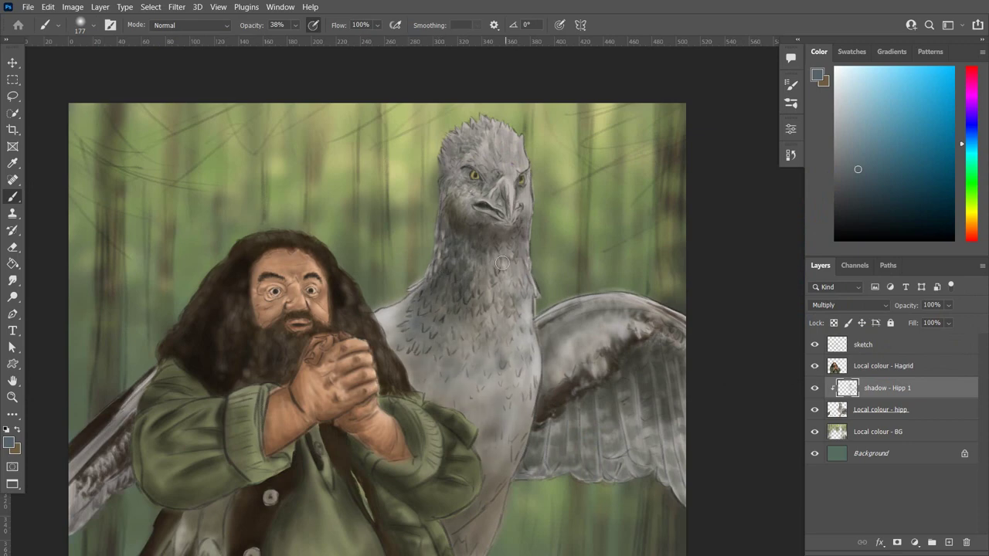
mouse_move(506, 263)
mouse_down()
mouse_move(498, 317)
mouse_move(472, 225)
mouse_up()
key(ctrl+minus)
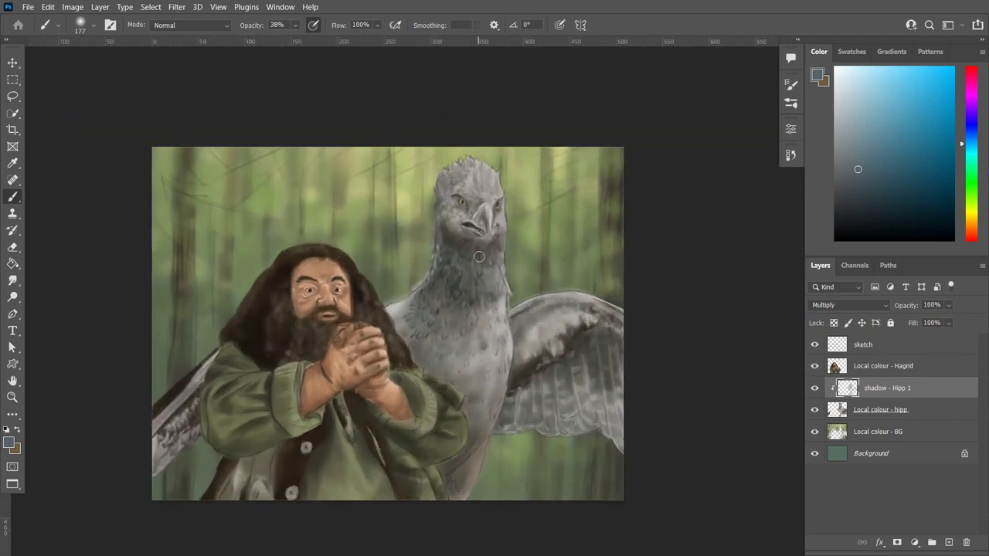
Shrink the brush to size 84 and shade around the hippogriff's beak and cheek.
alt+scroll(495, 201, up, 2)
key(bracketleft)
key(bracketleft)
key(bracketleft)
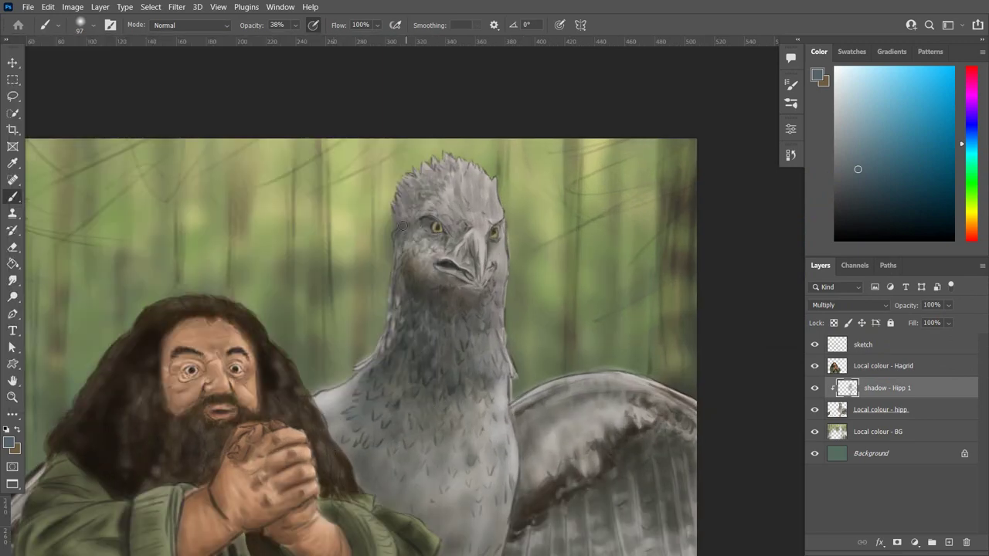
key(bracketleft)
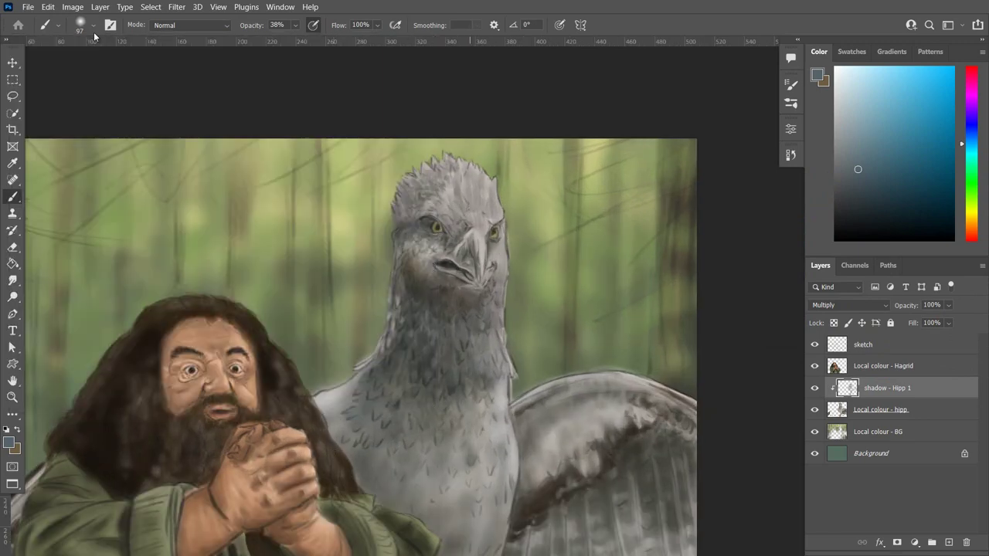
drag(445, 276, 476, 283)
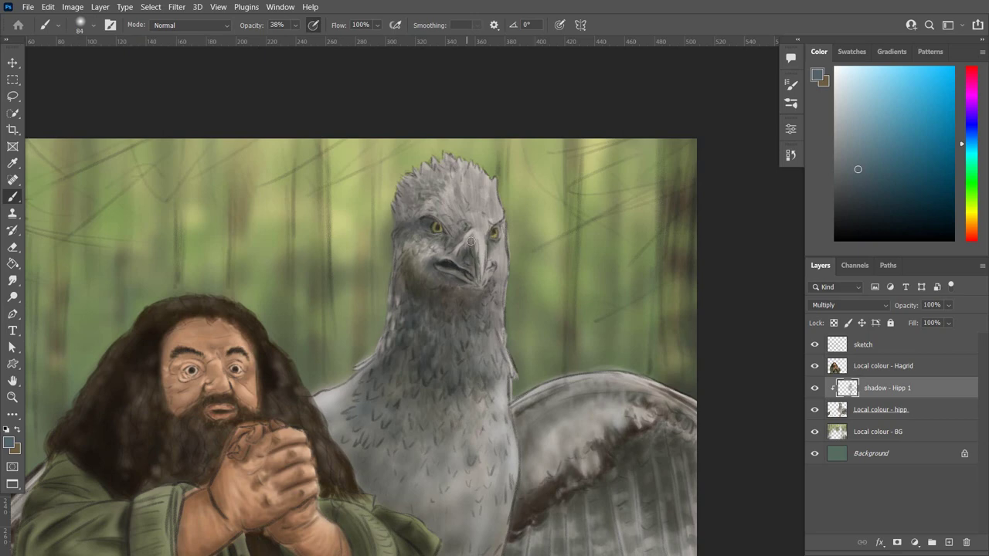
mouse_move(473, 241)
mouse_down()
mouse_move(438, 241)
mouse_move(434, 252)
mouse_up()
With a size 59 brush, shade the head's left side, crown, and right side down to the neck.
key(bracketleft)
key(bracketleft)
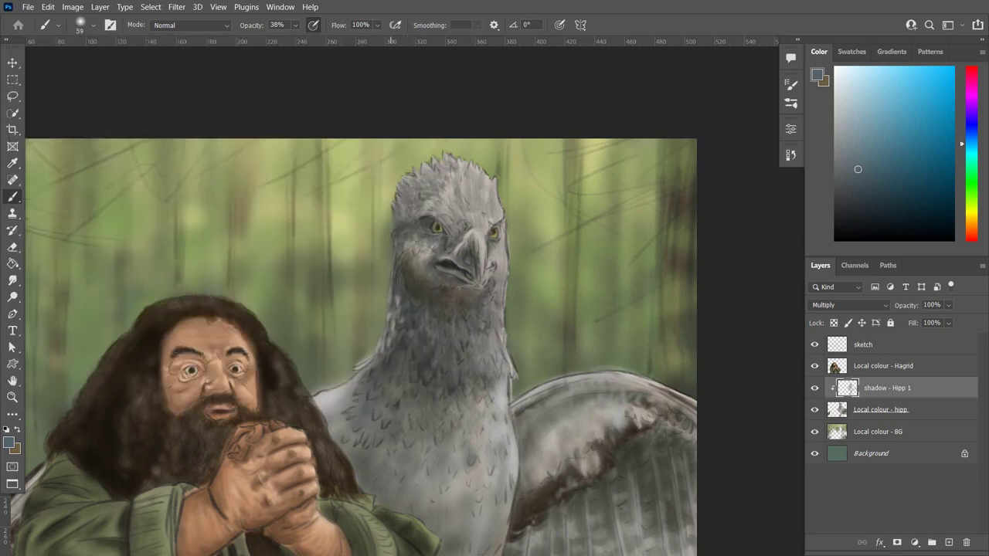
mouse_move(399, 308)
mouse_down()
mouse_move(400, 241)
mouse_move(430, 278)
mouse_up()
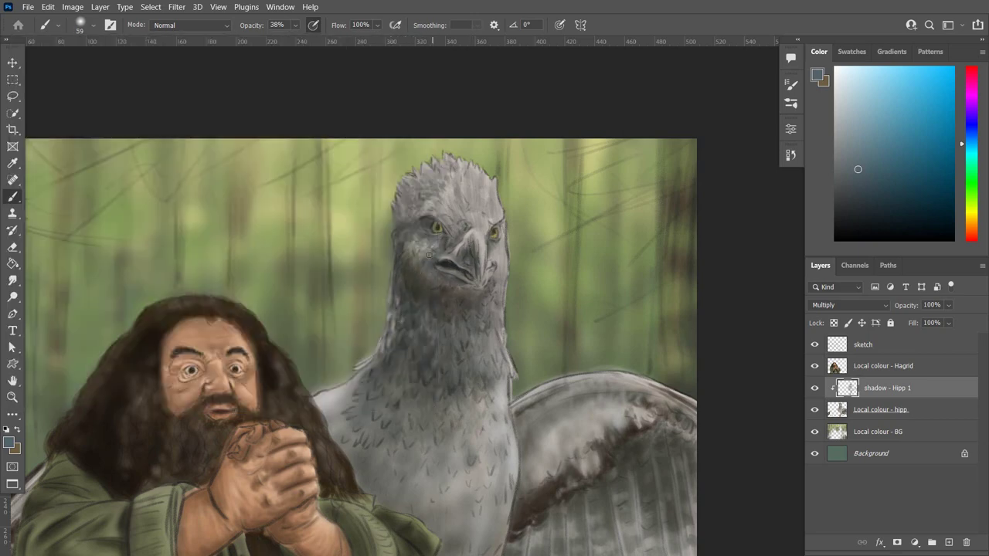
mouse_move(394, 235)
mouse_down()
mouse_move(427, 236)
mouse_move(418, 187)
mouse_move(417, 216)
mouse_up()
mouse_move(433, 166)
mouse_down()
mouse_move(470, 189)
mouse_move(430, 219)
mouse_up()
mouse_move(466, 193)
mouse_down()
mouse_move(477, 222)
mouse_move(432, 163)
mouse_move(422, 224)
mouse_move(449, 258)
mouse_move(442, 275)
mouse_move(487, 298)
mouse_move(489, 333)
mouse_move(499, 230)
mouse_move(492, 279)
mouse_move(479, 236)
mouse_up()
mouse_move(482, 286)
mouse_down()
mouse_move(459, 232)
mouse_move(430, 241)
mouse_move(448, 218)
mouse_move(402, 198)
mouse_move(429, 176)
mouse_move(448, 199)
mouse_move(479, 166)
mouse_move(486, 228)
mouse_up()
Darken the chest and neck below the head, then faintly darken the lower wing feathers.
mouse_move(345, 432)
mouse_down()
mouse_move(401, 479)
mouse_move(439, 417)
mouse_move(396, 490)
mouse_move(416, 442)
mouse_move(455, 425)
mouse_up()
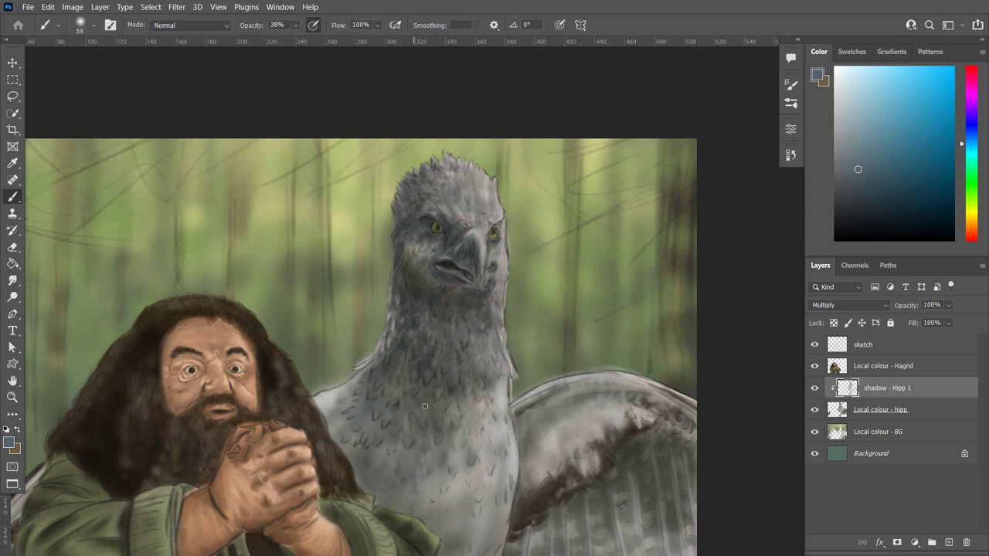
drag(480, 375, 499, 351)
drag(493, 390, 517, 444)
drag(522, 487, 490, 440)
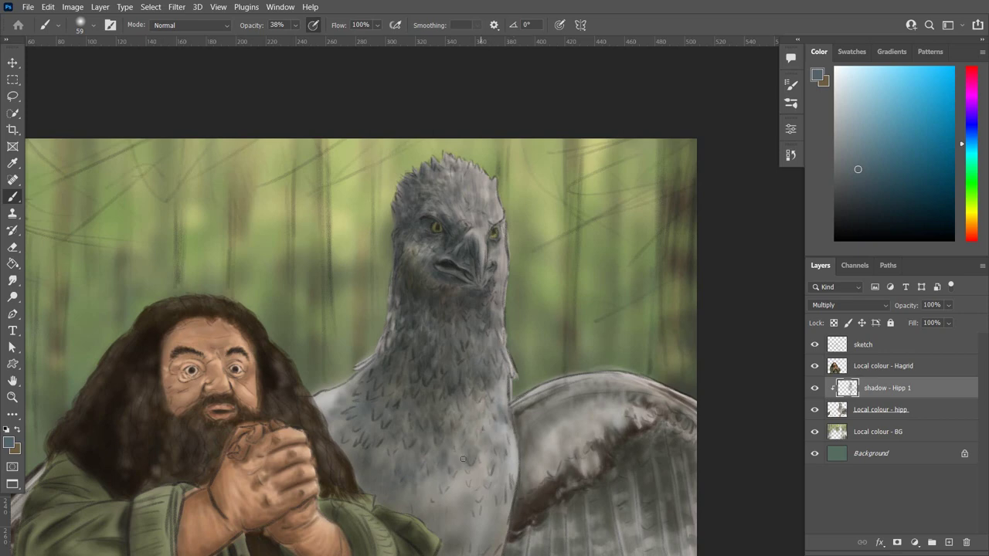
key(ctrl+minus)
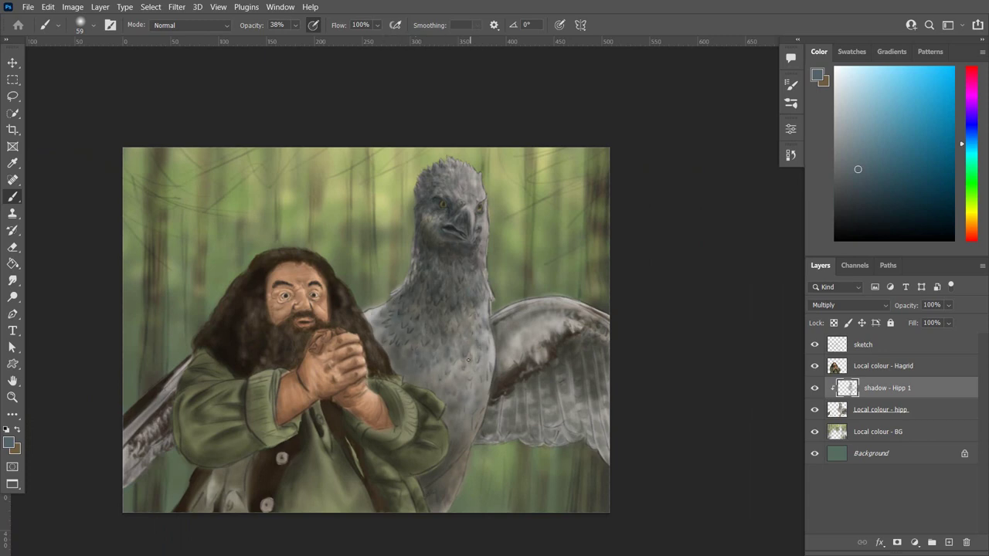
scroll(560, 405, down, 1)
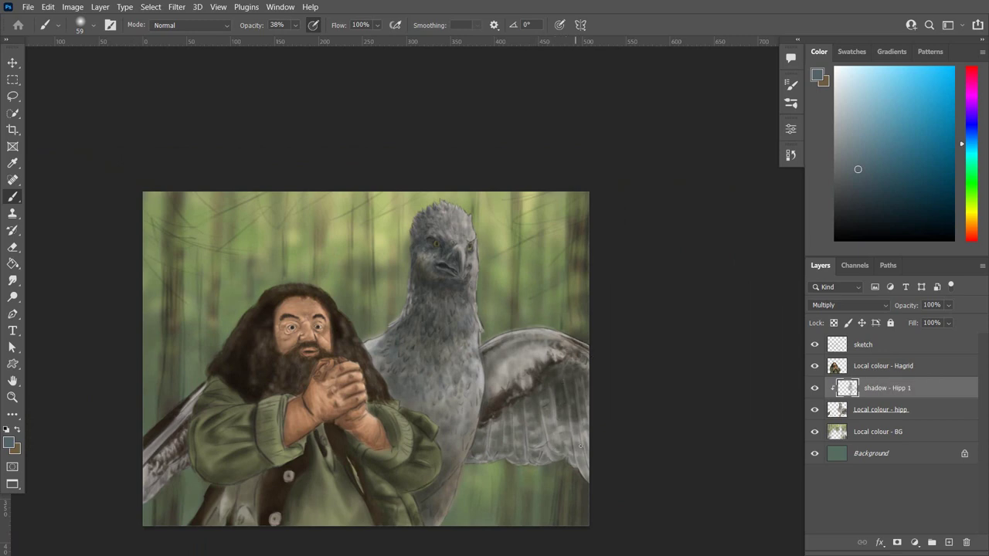
drag(571, 452, 544, 415)
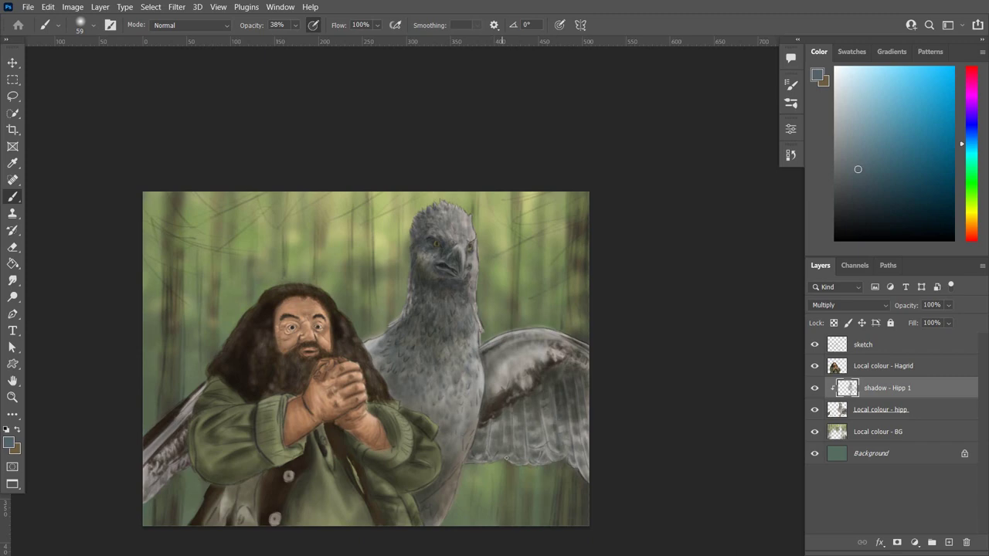
drag(506, 458, 517, 456)
Add a clipped Overlay layer named 'light - Hipp 1' with a light peach foreground colour.
click(949, 542)
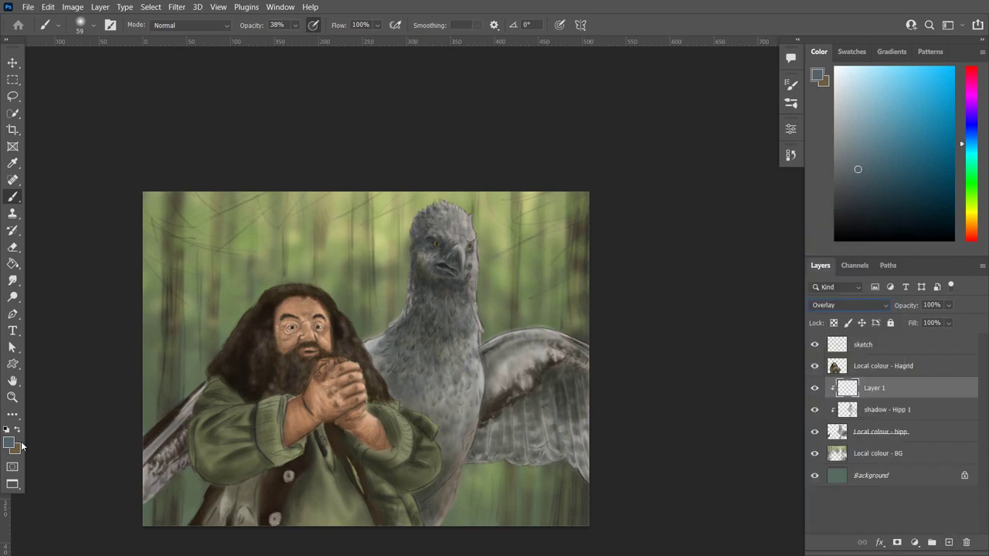
click(817, 74)
click(707, 185)
key(Return)
double_click(876, 388)
text(light - Hipp 1)
key(Return)
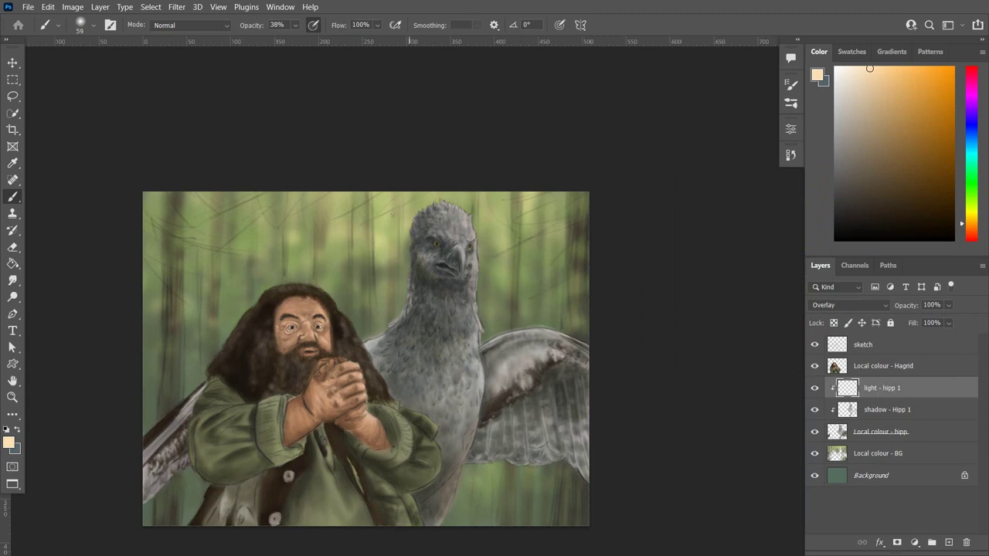
Set the brush size to 64 px and slightly adjust the peach colour.
scroll(533, 348, up, 2)
right_click(441, 227)
right_click(441, 226)
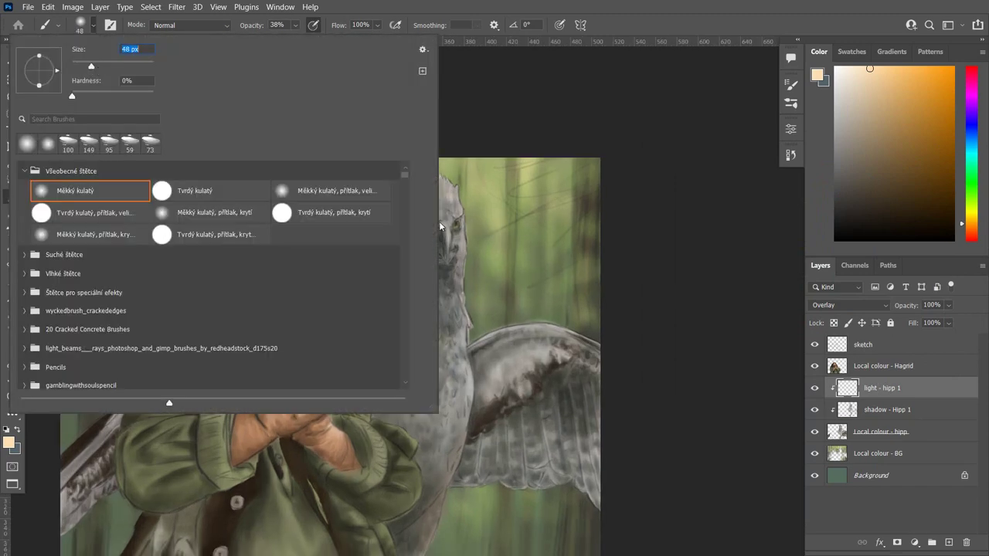
text(64)
key(Return)
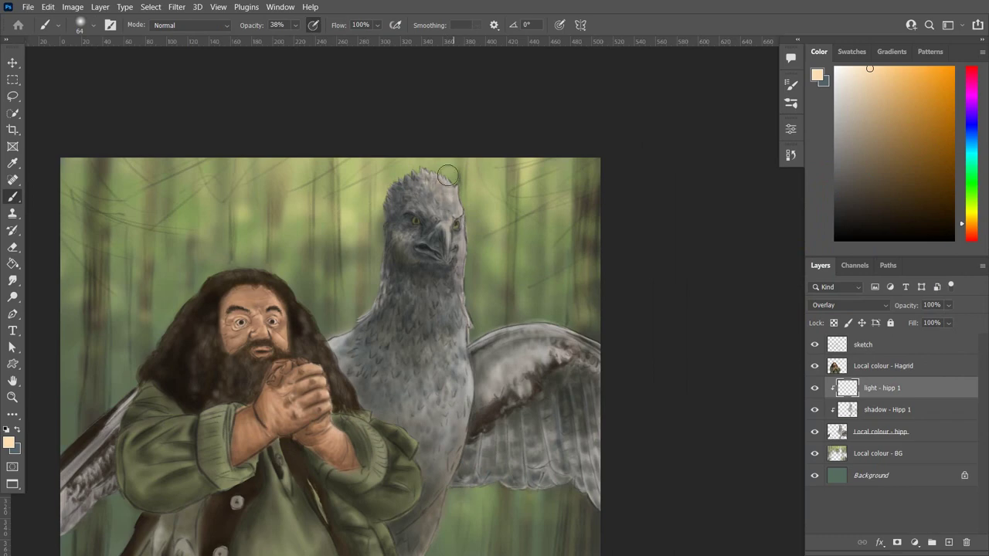
click(817, 74)
key(Return)
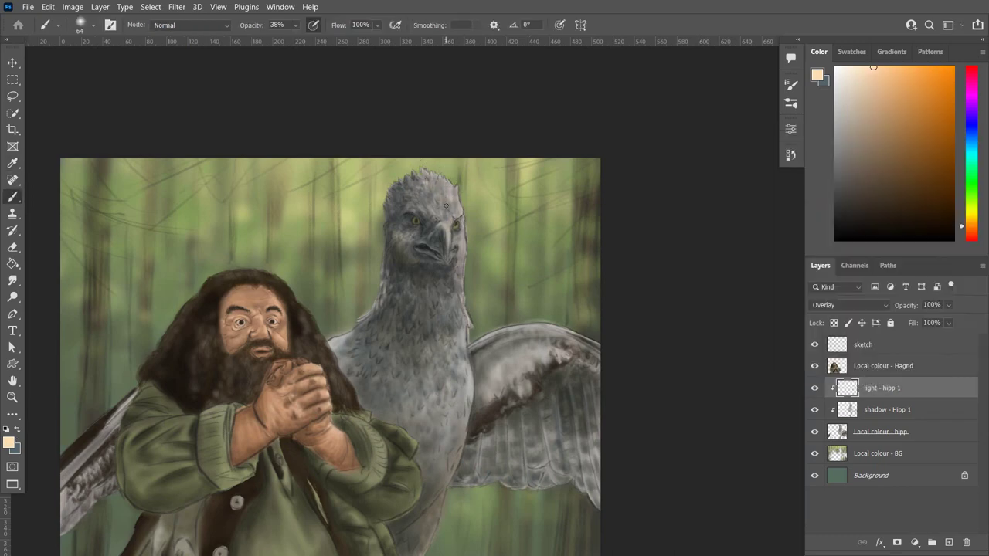
Paint peach light on the beak's right side, chest, top of head and right neck edge.
drag(451, 257, 453, 188)
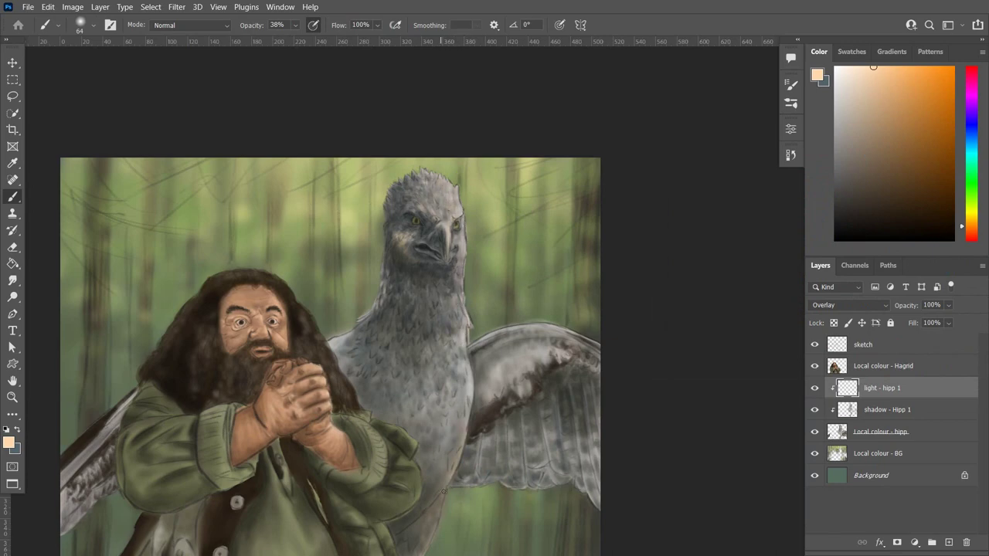
mouse_move(443, 491)
mouse_down()
mouse_move(437, 423)
mouse_move(456, 382)
mouse_up()
drag(410, 179, 427, 175)
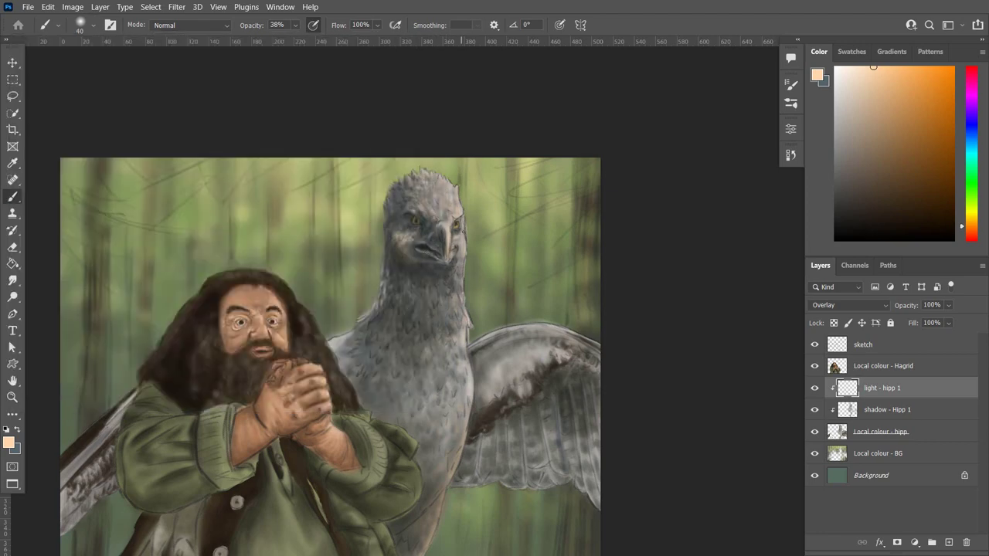
drag(462, 241, 452, 272)
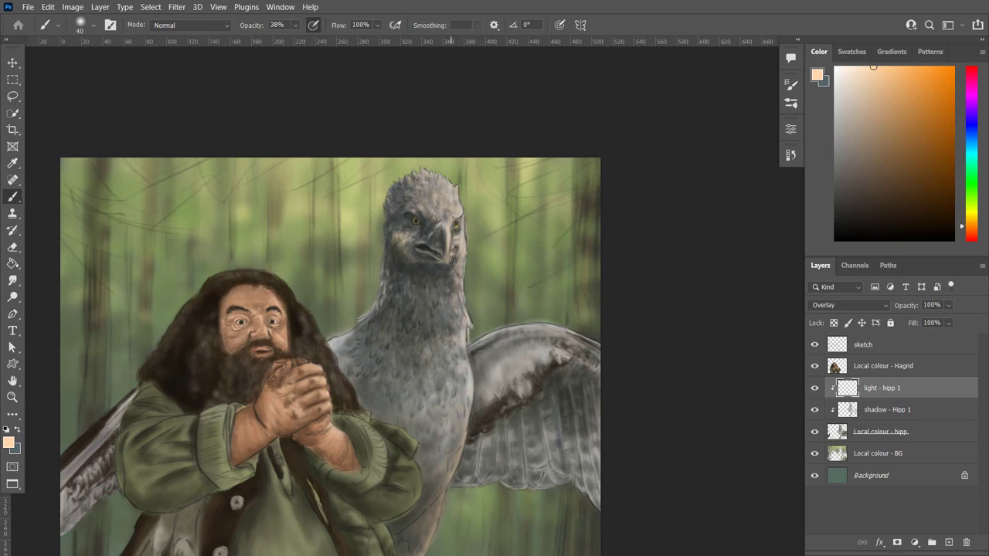
Highlight the right wing's top, lower edges and feathers, plus the left neck and head top.
drag(486, 336, 568, 330)
drag(584, 471, 592, 492)
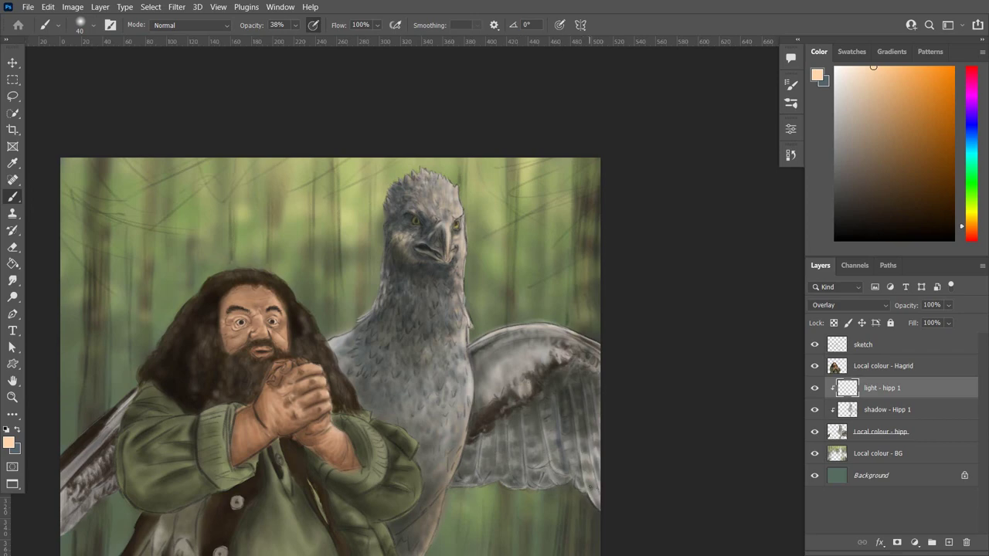
drag(531, 438, 547, 466)
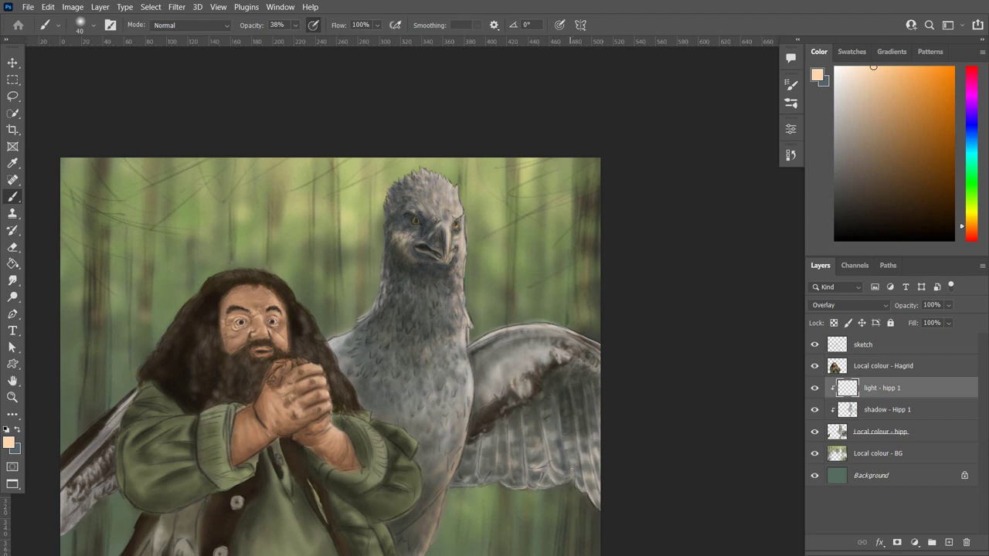
mouse_move(479, 476)
mouse_down()
mouse_move(460, 484)
mouse_move(527, 470)
mouse_move(588, 491)
mouse_up()
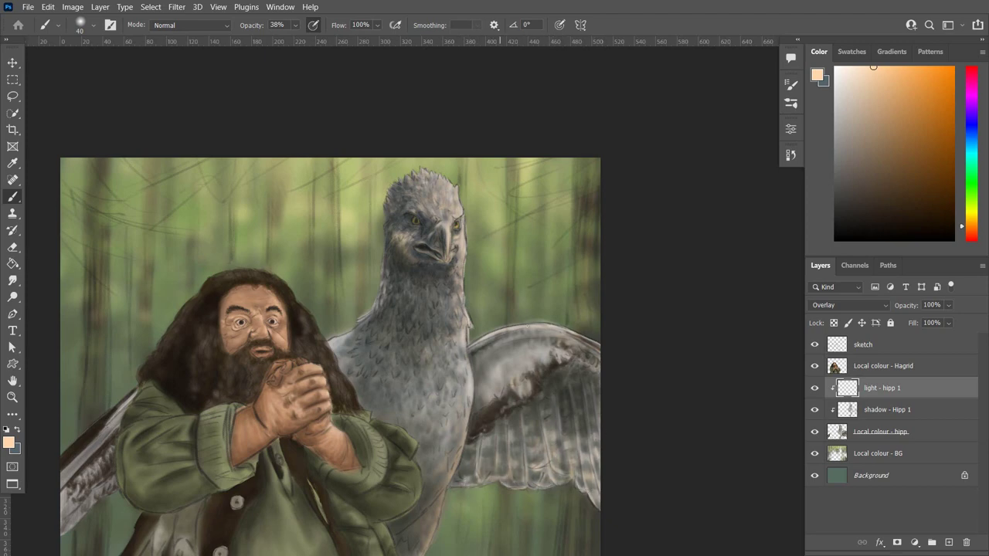
drag(380, 278, 357, 322)
drag(436, 205, 422, 193)
alt+shift+right_click(699, 169)
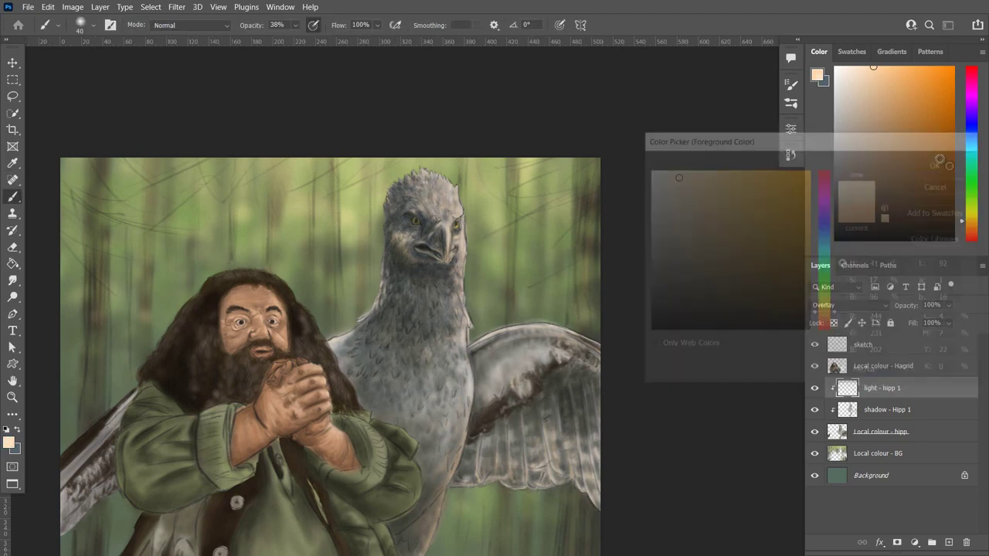
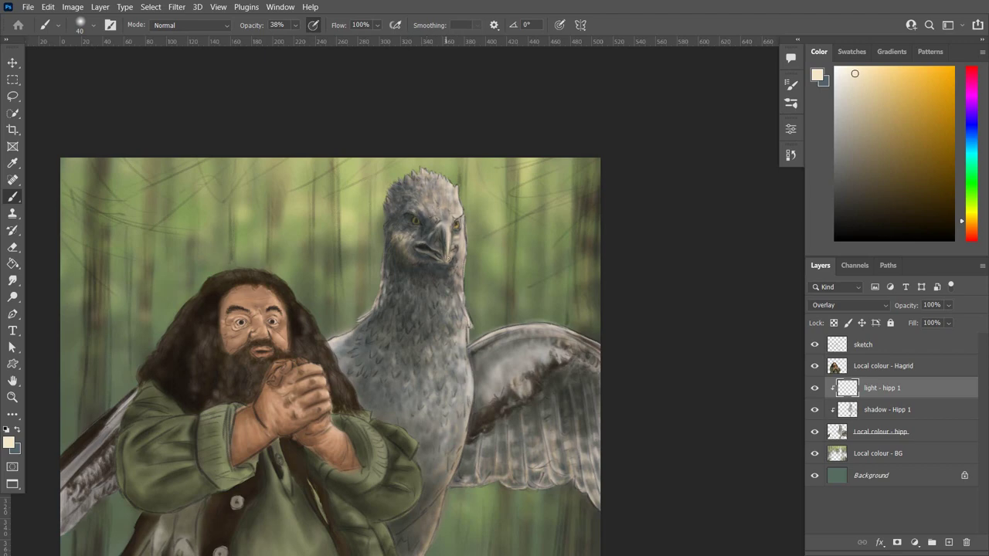
Scroll the view down and back up over the painting.
scroll(444, 285, down, 2)
scroll(393, 377, up, 1)
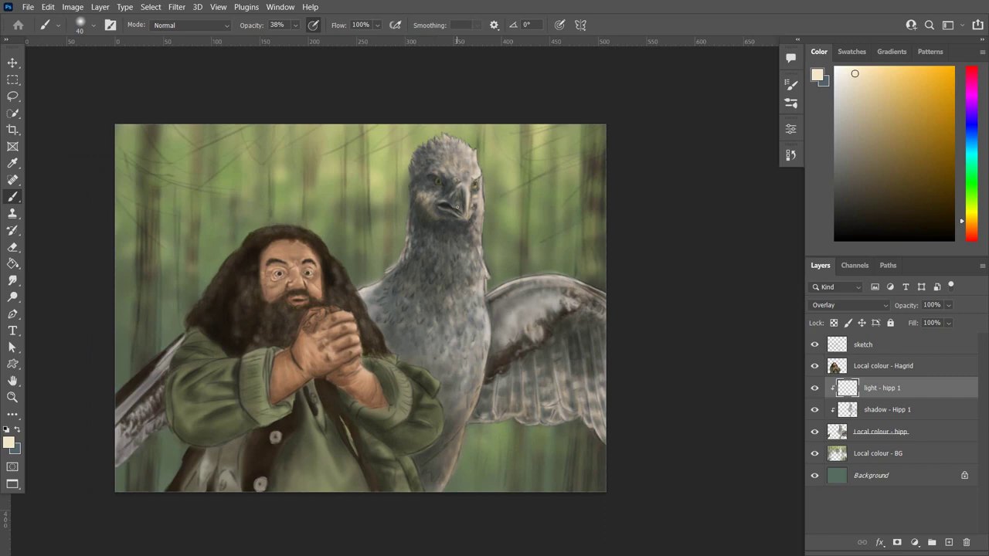
Name the layer 'shadow - hagrid 1', make grey-blue the paint colour, and set brush opacity to 26%.
text(shadow - hagrid 1)
key(Return)
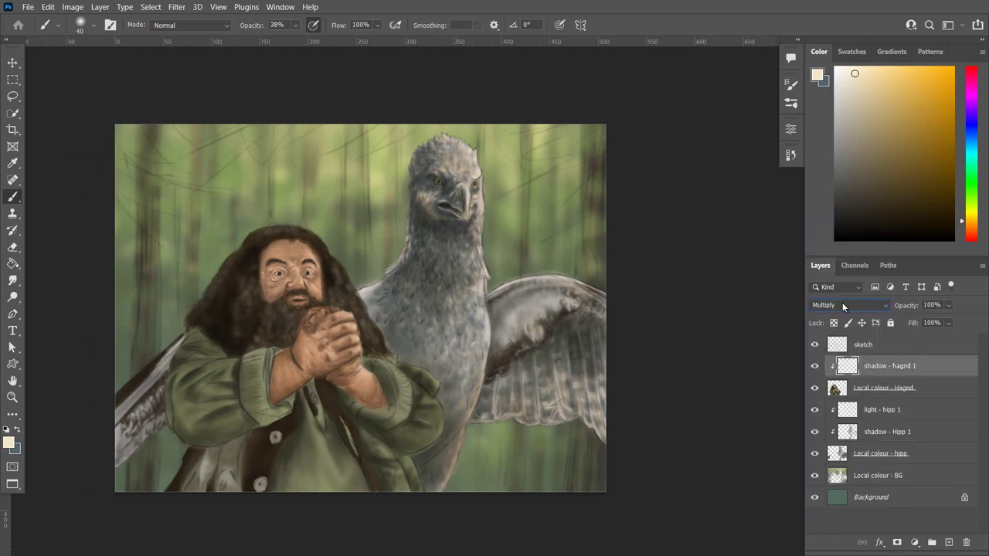
key(x)
scroll(232, 386, up, 1)
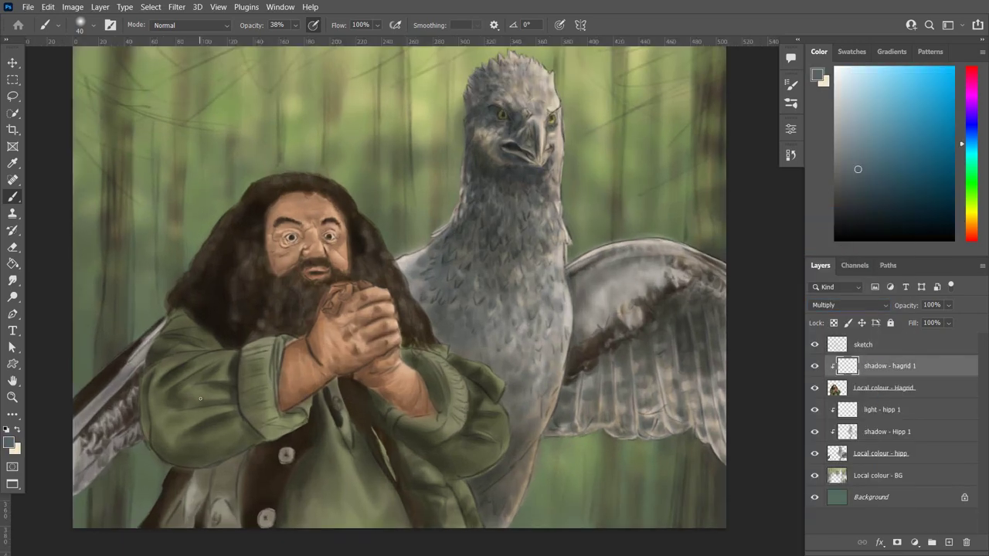
scroll(464, 208, up, 1)
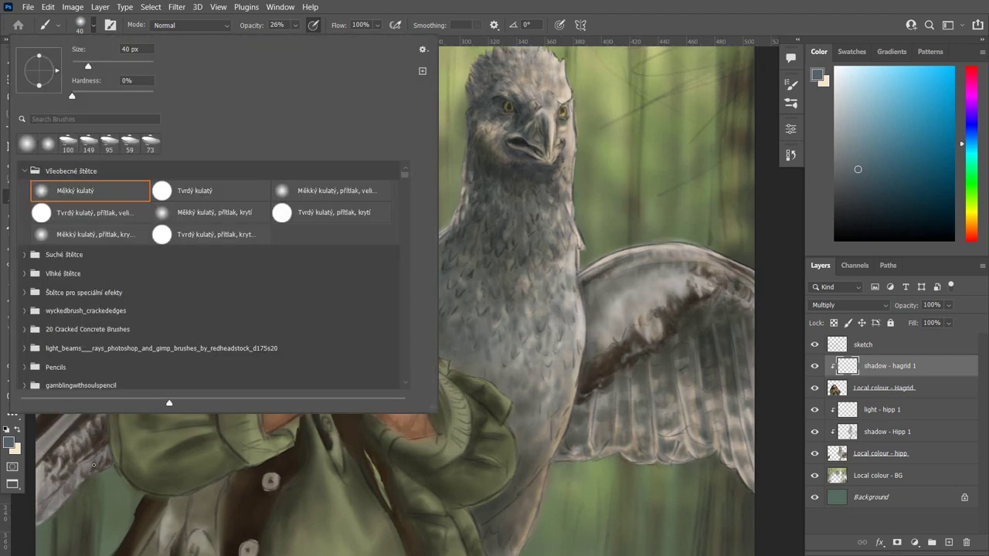
key(2)
key(6)
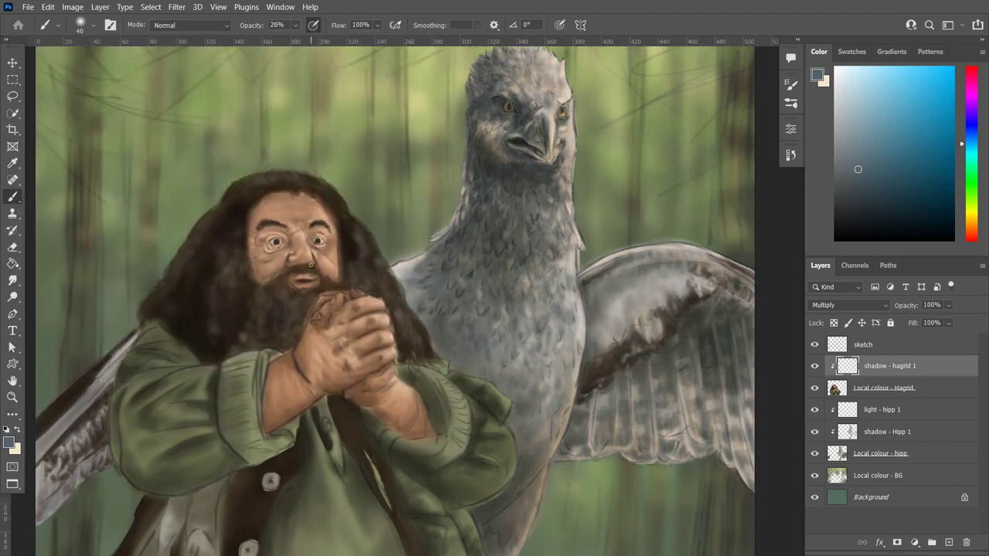
Set the brush to 39% opacity and enlarge it from 75 px to 136 px.
right_click(301, 257)
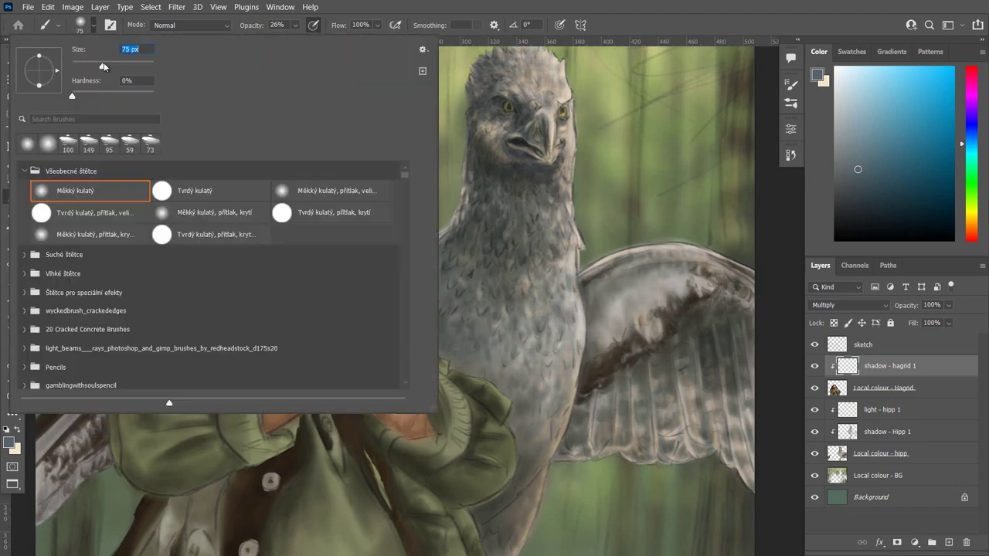
key(Return)
key(3)
key(9)
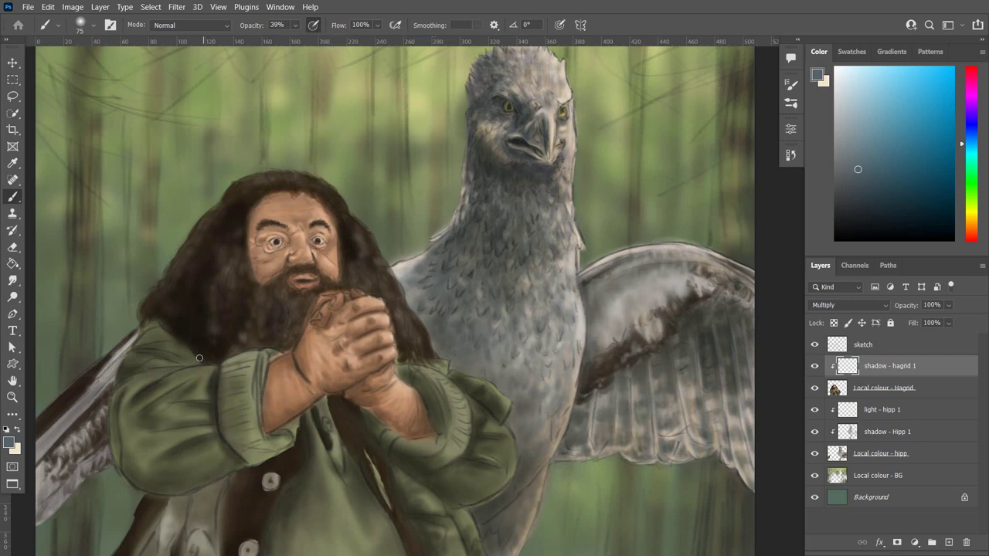
click(93, 24)
key(Return)
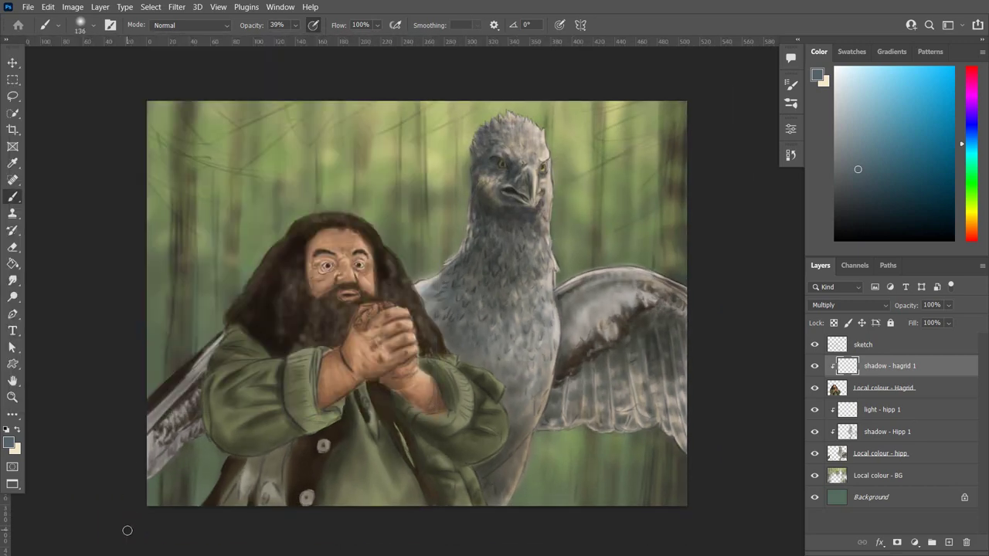
Shade Hagrid's coat, sleeves, hands, cuff and vest with soft shadow.
mouse_move(262, 442)
mouse_down()
mouse_move(204, 400)
mouse_move(272, 350)
mouse_move(205, 391)
mouse_move(214, 401)
mouse_move(281, 397)
mouse_move(221, 378)
mouse_move(320, 351)
mouse_move(305, 363)
mouse_move(324, 420)
mouse_move(290, 383)
mouse_move(331, 383)
mouse_move(326, 405)
mouse_move(357, 380)
mouse_up()
mouse_move(349, 345)
mouse_down()
mouse_move(390, 398)
mouse_move(336, 425)
mouse_up()
drag(363, 386, 463, 421)
drag(471, 464, 417, 494)
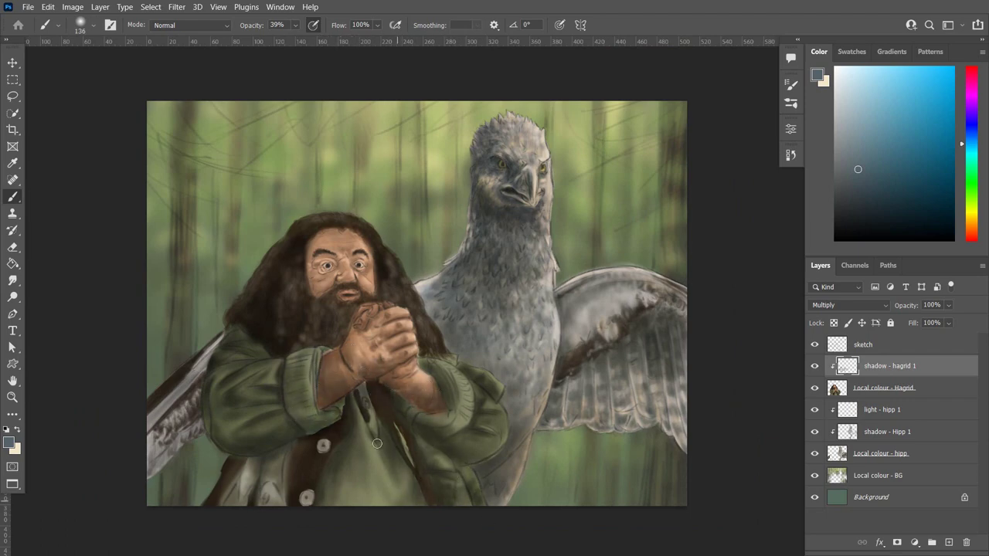
drag(359, 445, 328, 494)
mouse_move(433, 379)
mouse_down()
mouse_move(475, 425)
mouse_move(486, 420)
mouse_move(492, 442)
mouse_move(440, 448)
mouse_move(488, 462)
mouse_move(425, 501)
mouse_up()
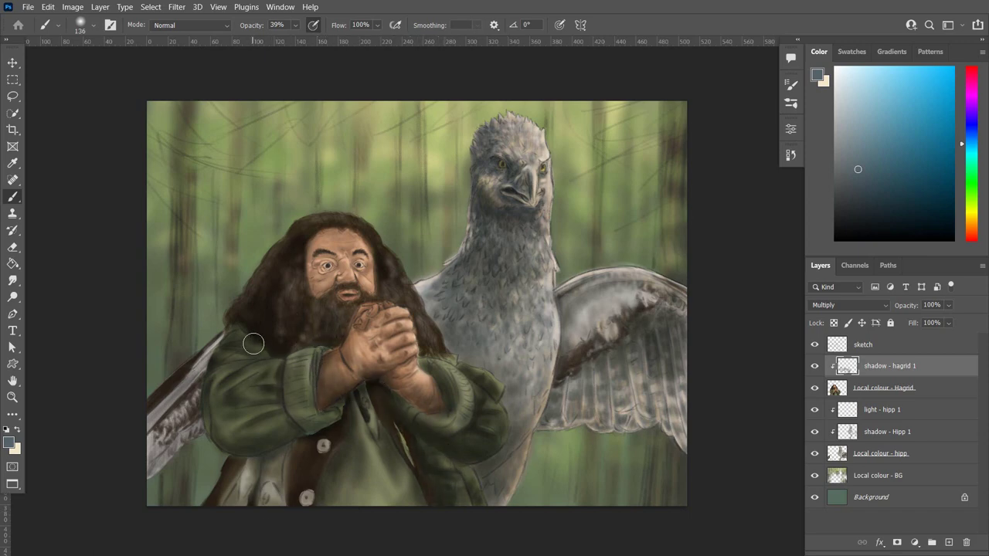
Shade Hagrid's left sleeve, coat front and lower vest by the buttons.
drag(250, 342, 287, 437)
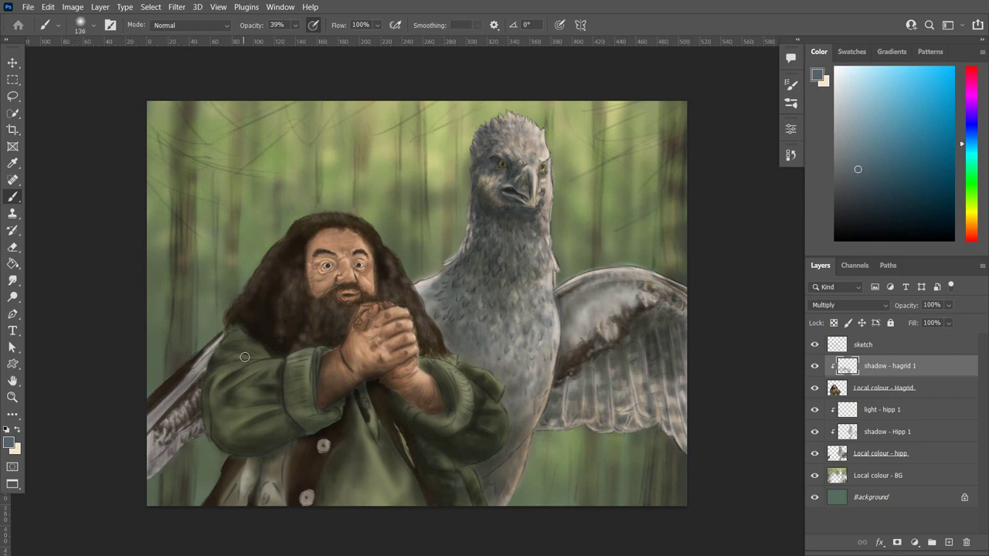
mouse_move(241, 353)
mouse_down()
mouse_move(227, 379)
mouse_move(277, 423)
mouse_move(461, 420)
mouse_move(472, 429)
mouse_move(498, 409)
mouse_up()
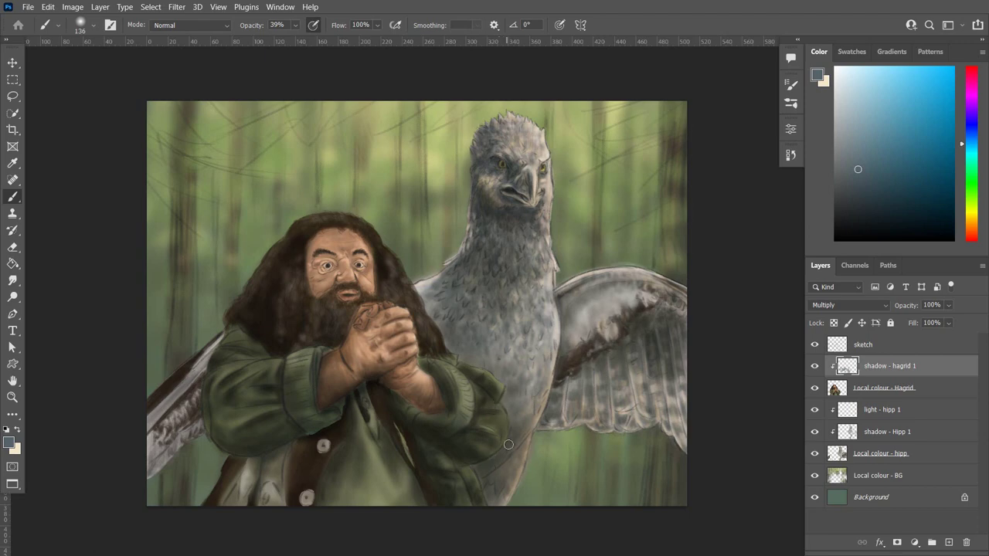
drag(380, 426, 406, 470)
mouse_move(321, 500)
mouse_down()
mouse_move(266, 462)
mouse_move(232, 499)
mouse_up()
mouse_move(275, 464)
mouse_down()
mouse_move(297, 502)
mouse_move(248, 497)
mouse_move(240, 479)
mouse_up()
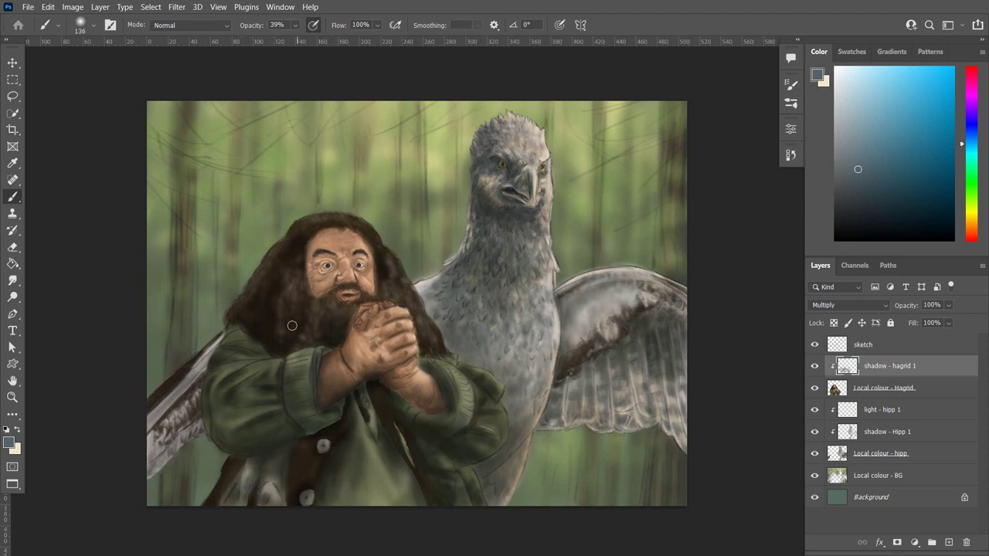
Darken the hippogriff's wing behind Hagrid's arm on the shadow - Hipp 1 layer.
key(alt+bracketleft)
key(alt+bracketleft)
key(alt+bracketleft)
mouse_move(206, 428)
mouse_down()
mouse_move(202, 371)
mouse_move(166, 430)
mouse_move(179, 408)
mouse_move(233, 377)
mouse_up()
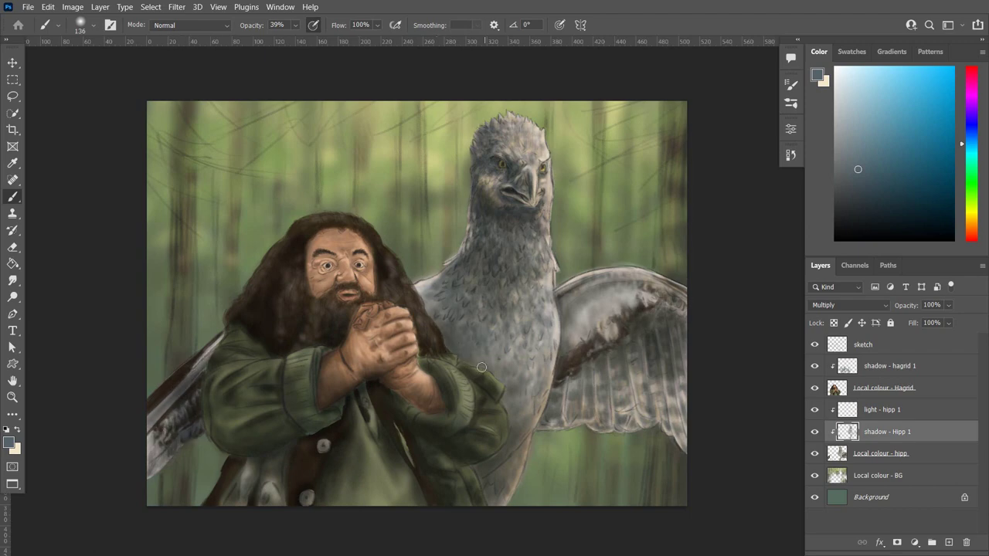
key(alt+bracketright)
key(alt+bracketright)
key(alt+bracketright)
Shade Hagrid's beard, cheeks, brow and the area around his eye.
mouse_move(323, 302)
mouse_down()
mouse_move(363, 286)
mouse_move(309, 249)
mouse_move(331, 256)
mouse_up()
scroll(331, 256, up, 2)
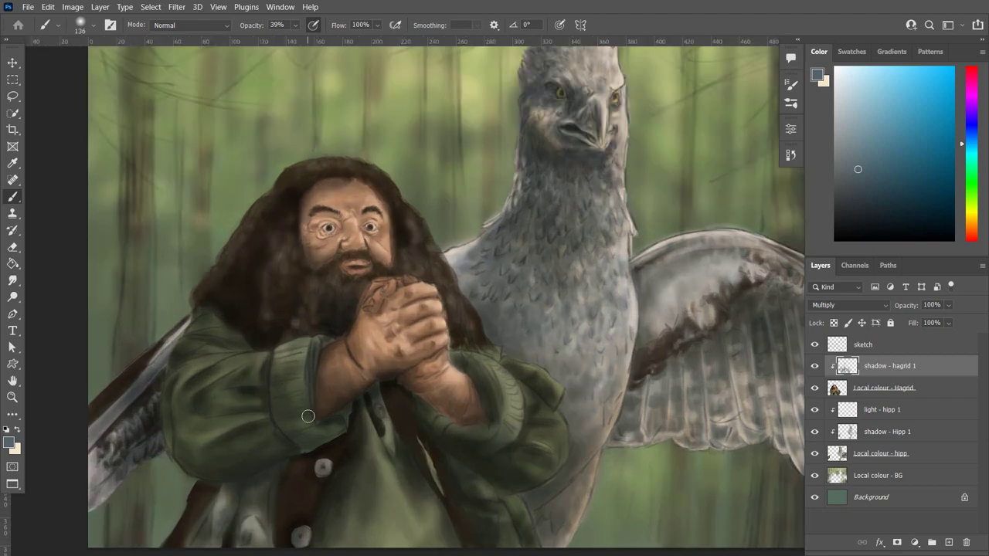
mouse_move(307, 213)
mouse_down()
mouse_move(343, 229)
mouse_move(347, 278)
mouse_move(377, 258)
mouse_move(358, 252)
mouse_move(394, 260)
mouse_up()
With a 58 px brush, shade Hagrid's clasped hands and knuckles.
scroll(381, 201, up, 1)
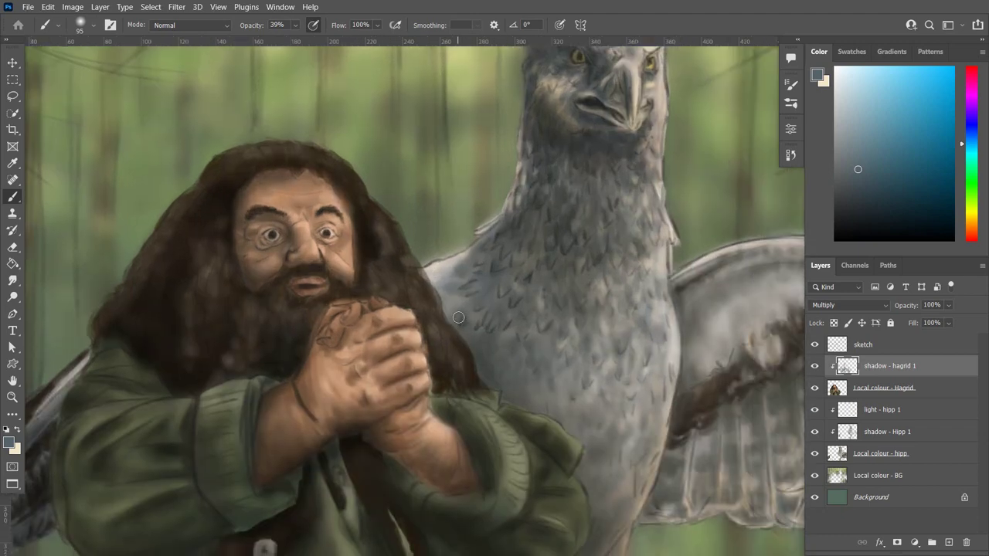
right_click(438, 414)
key(Return)
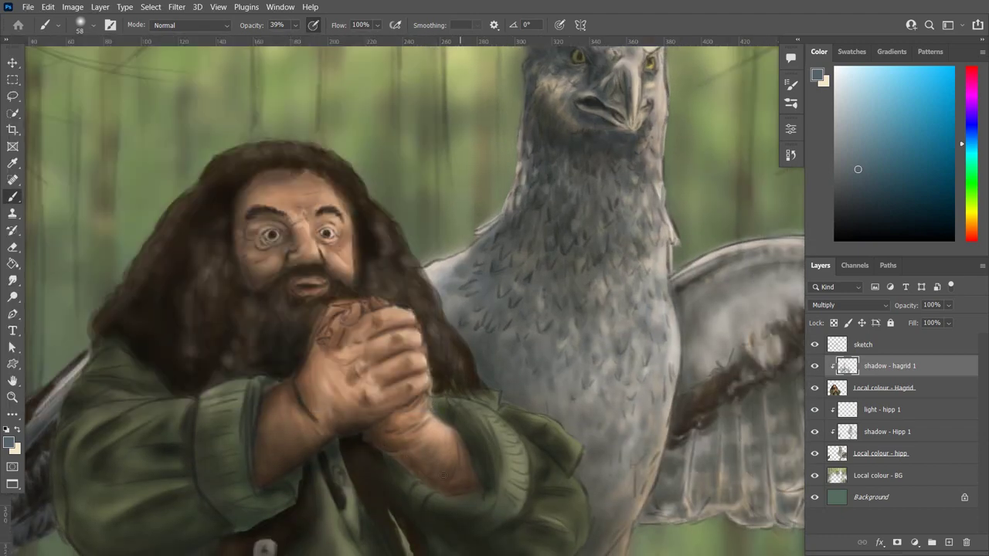
drag(409, 434, 398, 391)
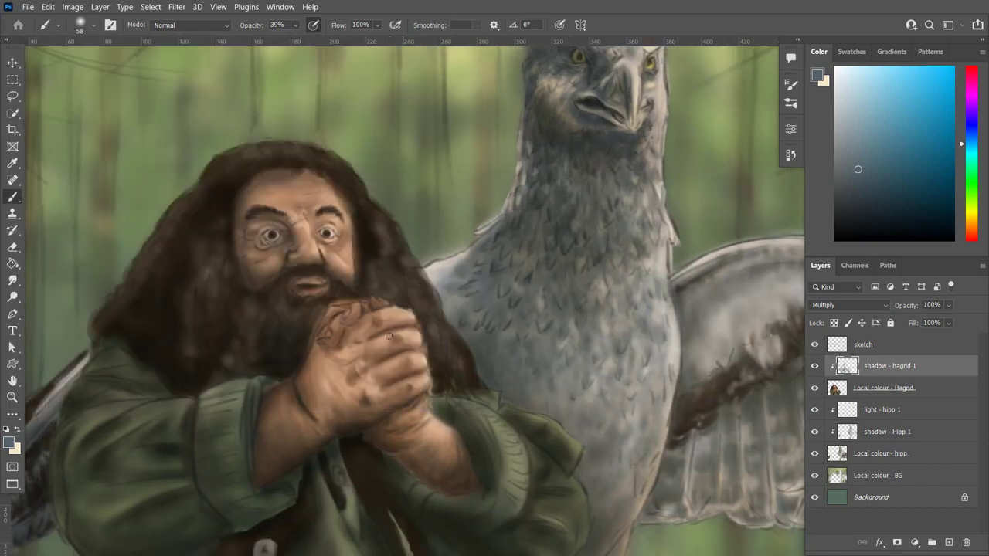
mouse_move(389, 336)
mouse_down()
mouse_move(386, 357)
mouse_move(409, 369)
mouse_move(406, 400)
mouse_up()
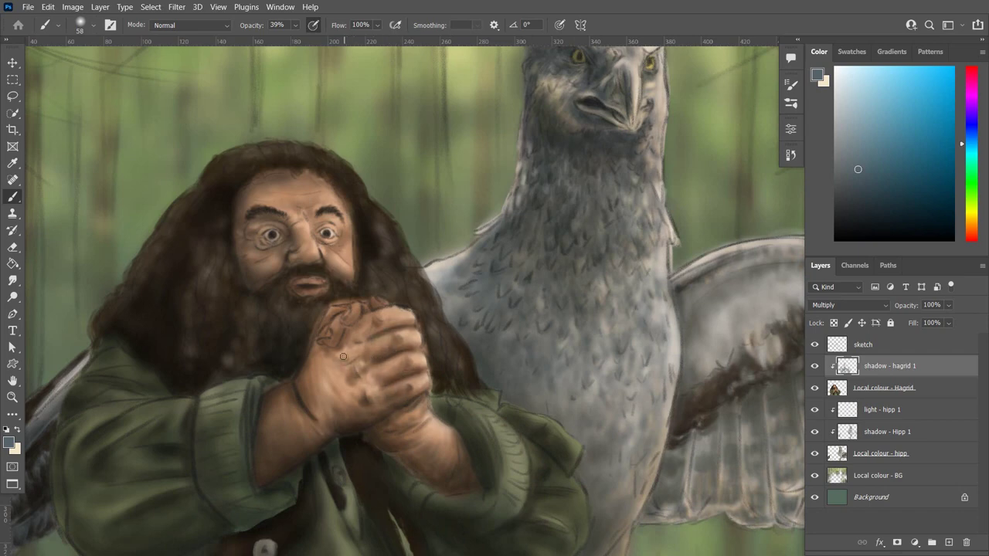
mouse_move(343, 356)
mouse_down()
mouse_move(367, 363)
mouse_move(377, 306)
mouse_move(333, 309)
mouse_move(311, 392)
mouse_up()
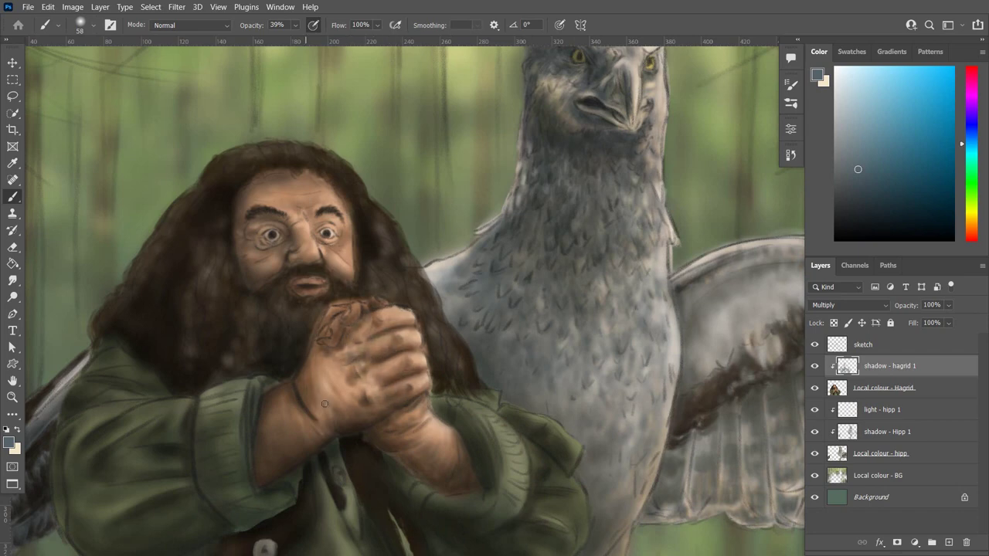
With a 20 px brush, darken under both of Hagrid's eyes and his nose bridge.
scroll(432, 432, down, 1)
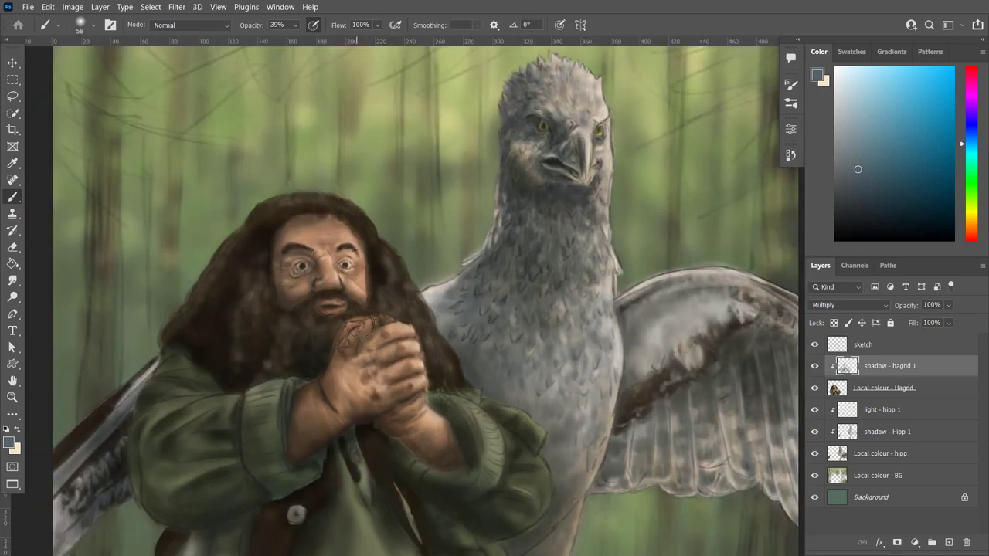
scroll(370, 252, up, 2)
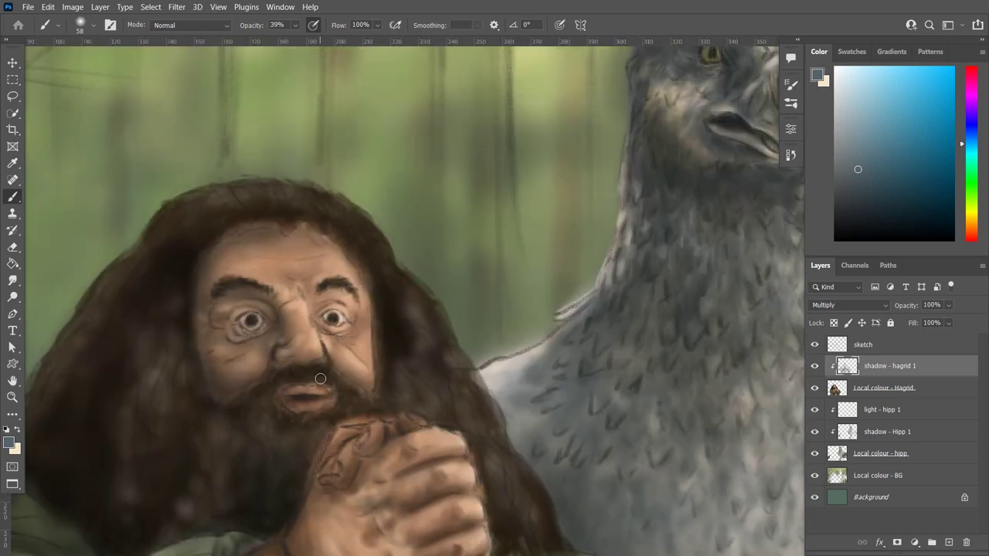
right_click(320, 378)
drag(93, 49, 74, 49)
click(341, 316)
drag(340, 318, 331, 328)
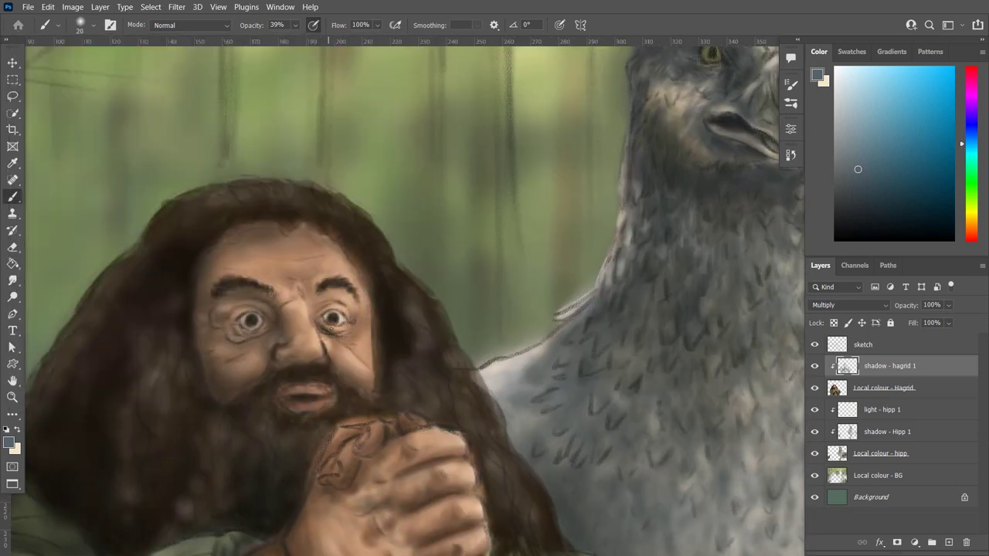
mouse_move(308, 290)
mouse_down()
mouse_move(325, 323)
mouse_move(350, 315)
mouse_up()
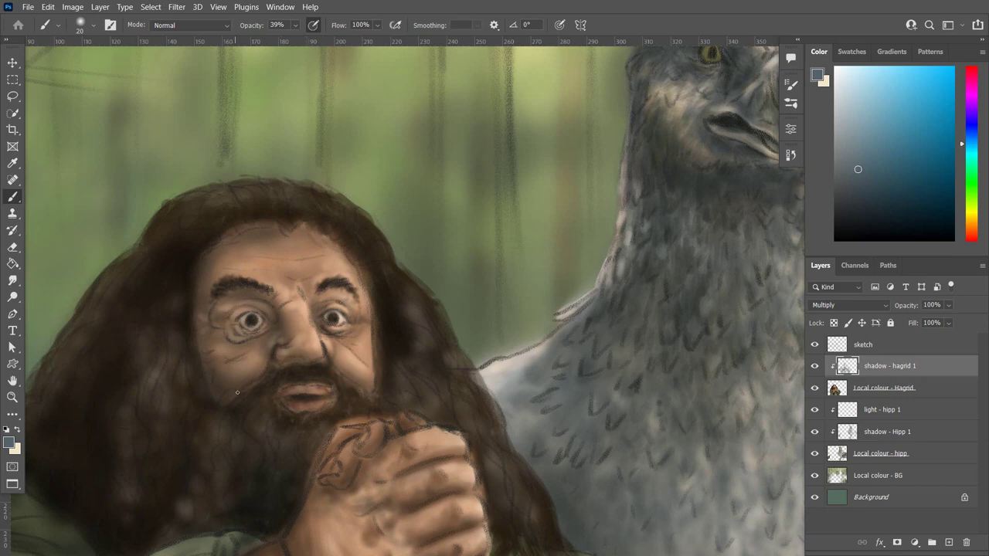
drag(257, 331, 241, 329)
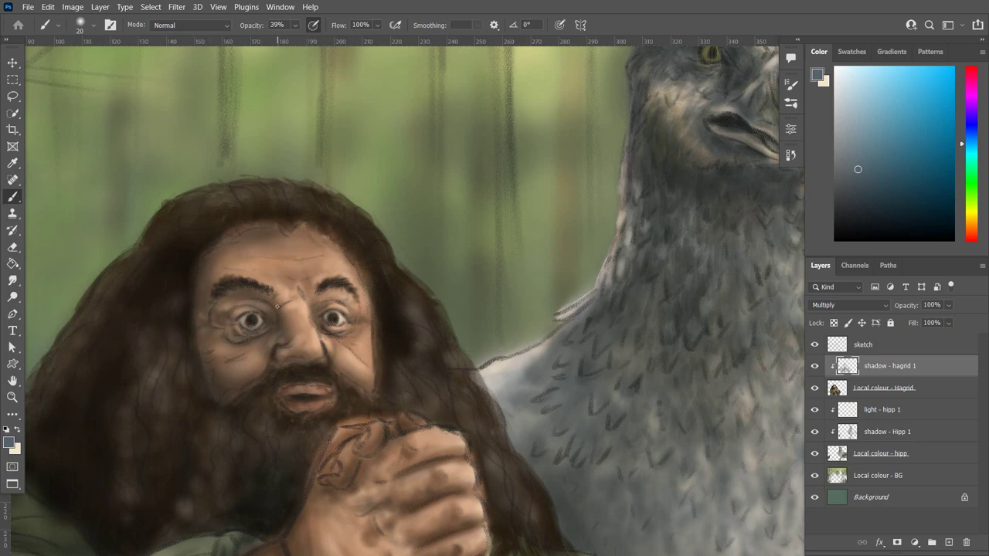
Fit the whole painting on screen and add a new layer above Hagrid's shadows.
scroll(313, 415, down, 2)
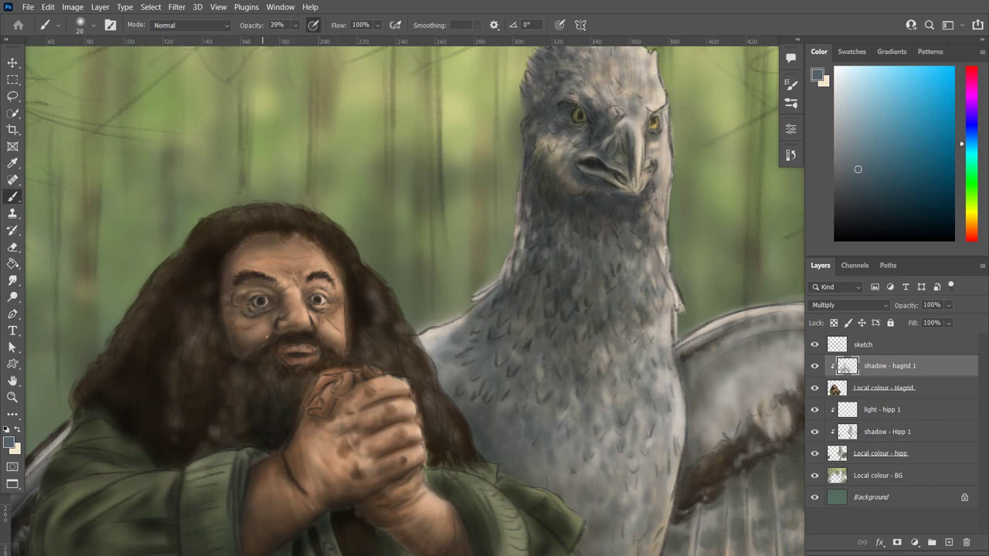
key(ctrl+0)
key(ctrl+shift+alt+n)
Name the new layer 'light - hagrid 1' and set it to Overlay blending.
double_click(871, 365)
text(light)
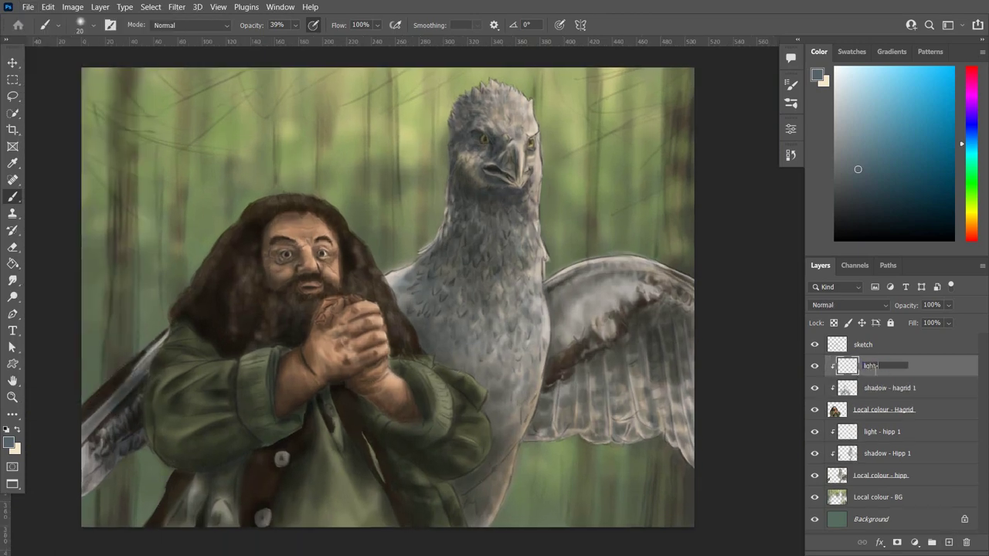
text( - hagrid 1)
key(Return)
click(850, 305)
click(834, 349)
Make cream the paint colour, set a 45 px brush, and zoom out on the painting.
key(x)
drag(573, 354, 500, 351)
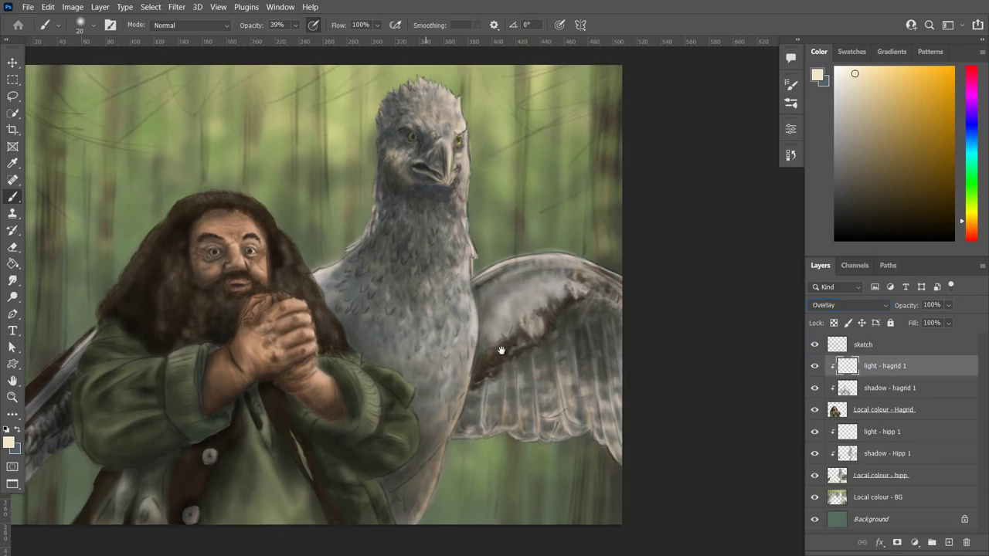
scroll(310, 290, up, 2)
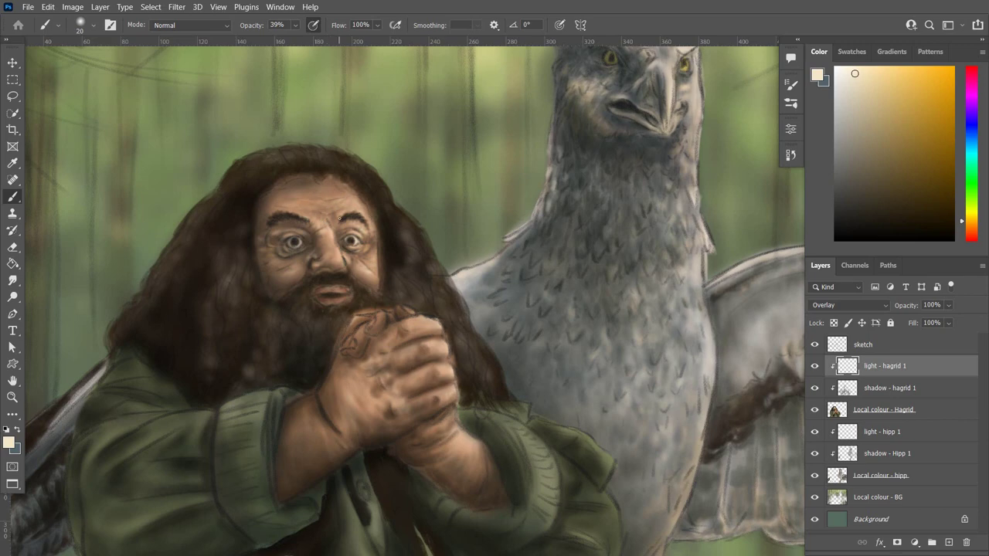
click(80, 25)
key(Return)
key(ctrl+minus)
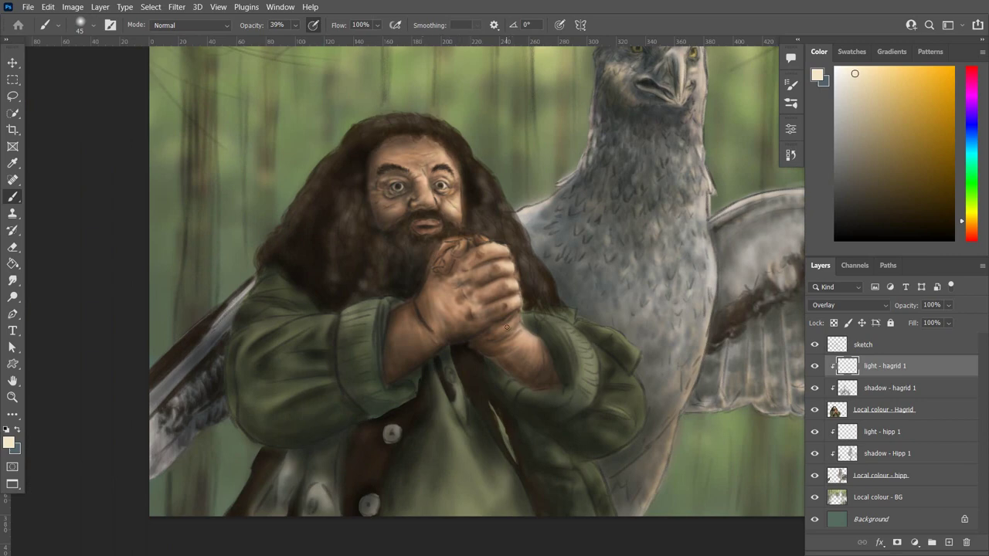
key(ctrl+minus)
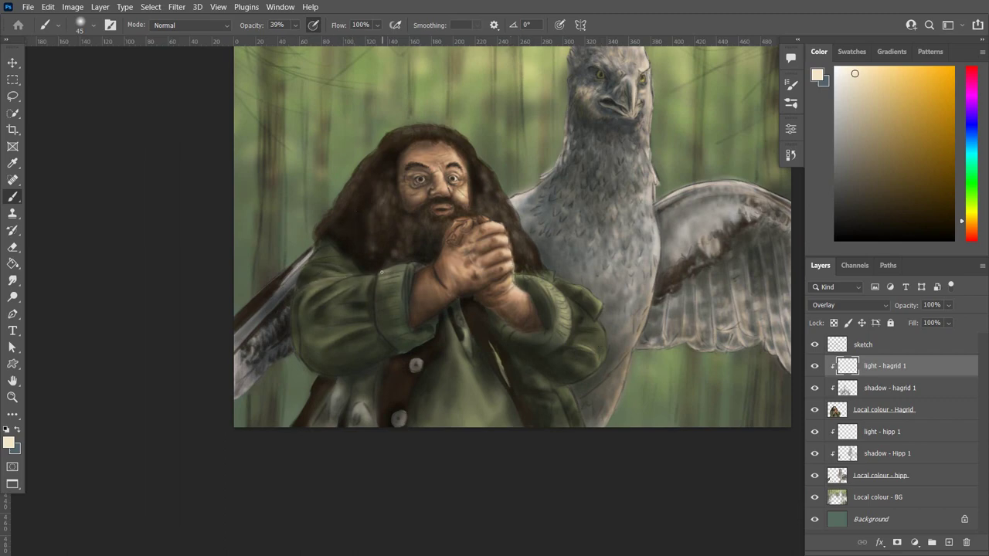
Paint cream light along Hagrid's sleeve edge and enlarge the brush.
drag(404, 277, 400, 327)
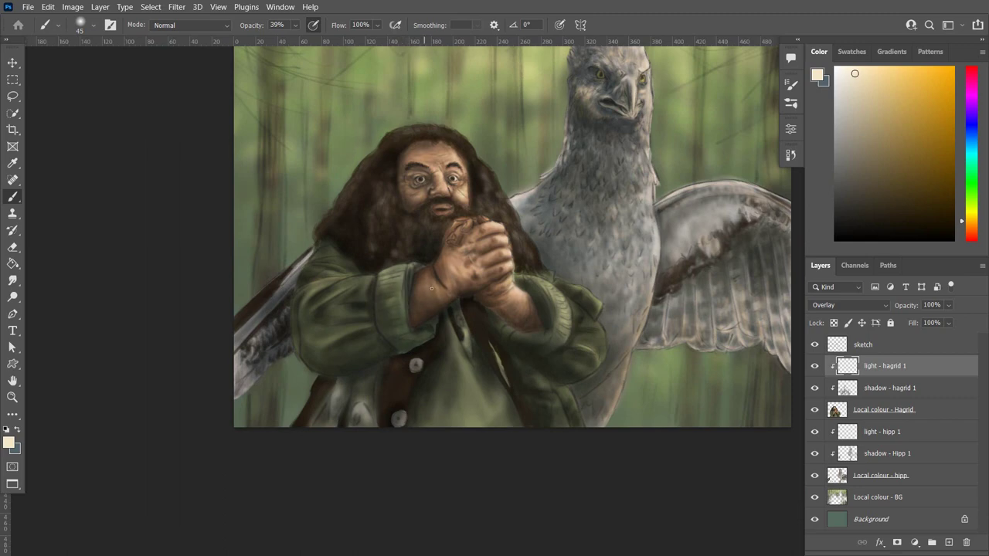
key(bracketright)
key(bracketright)
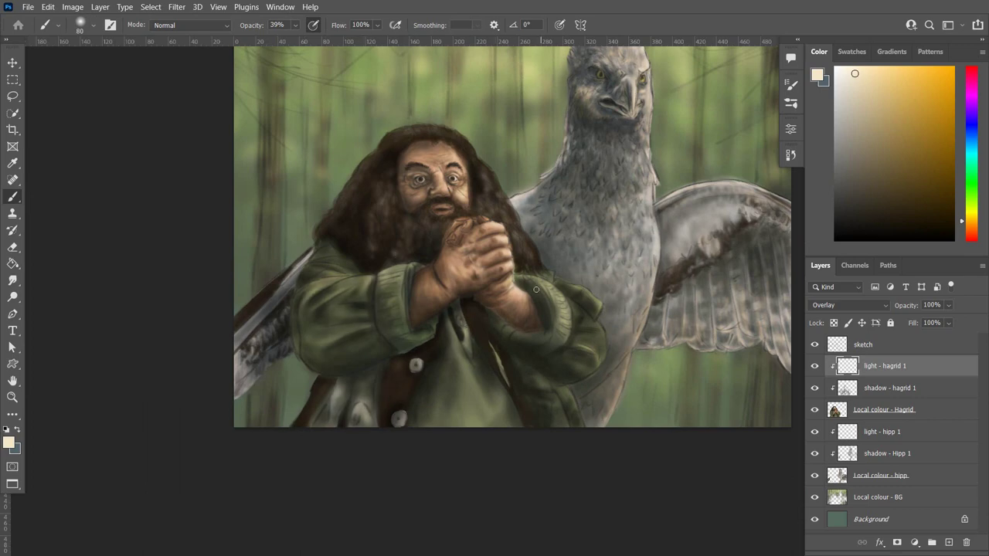
click(95, 26)
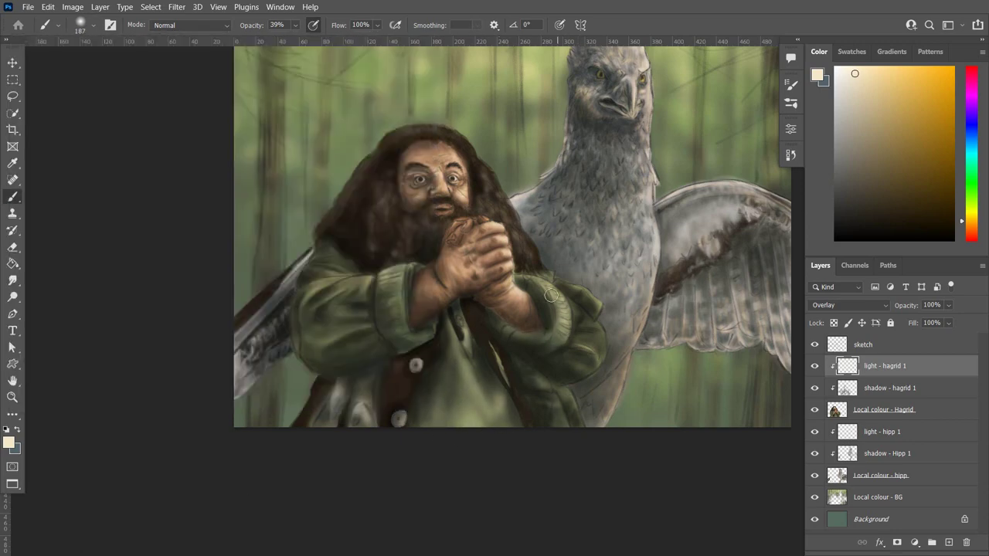
click(790, 154)
Shrink the brush to 44 px and add a new layer above Local colour - BG.
click(80, 24)
drag(110, 61, 73, 61)
click(80, 24)
click(508, 327)
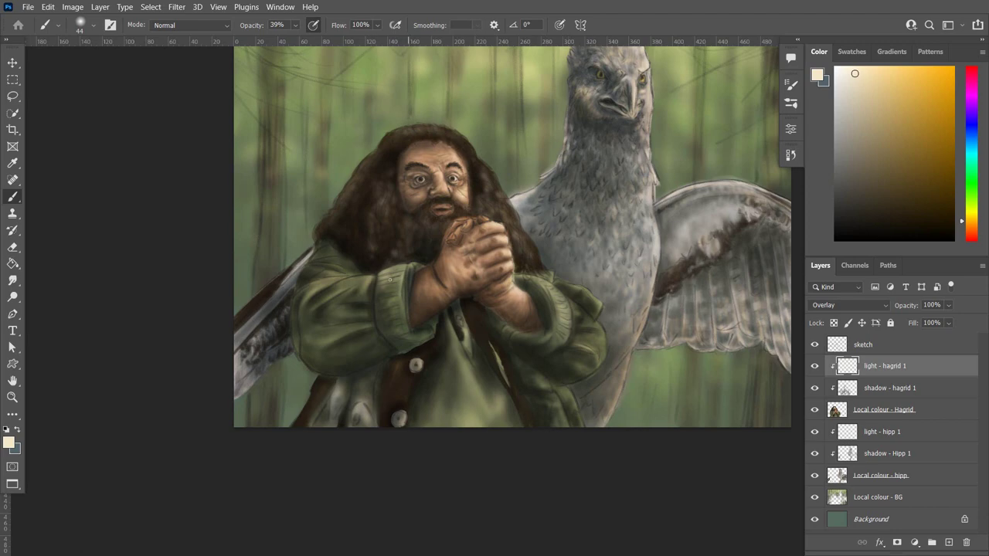
key(ctrl+0)
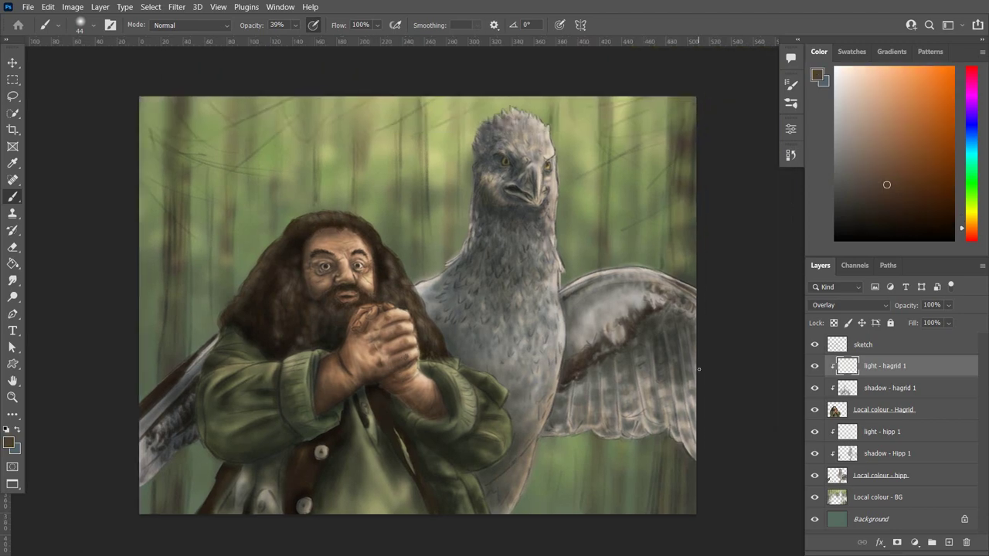
click(908, 493)
Name the layer 'shadow BG 1', set a ~161 px brush, and choose a dark shadow colour.
key(ctrl+shift+alt+n)
double_click(881, 497)
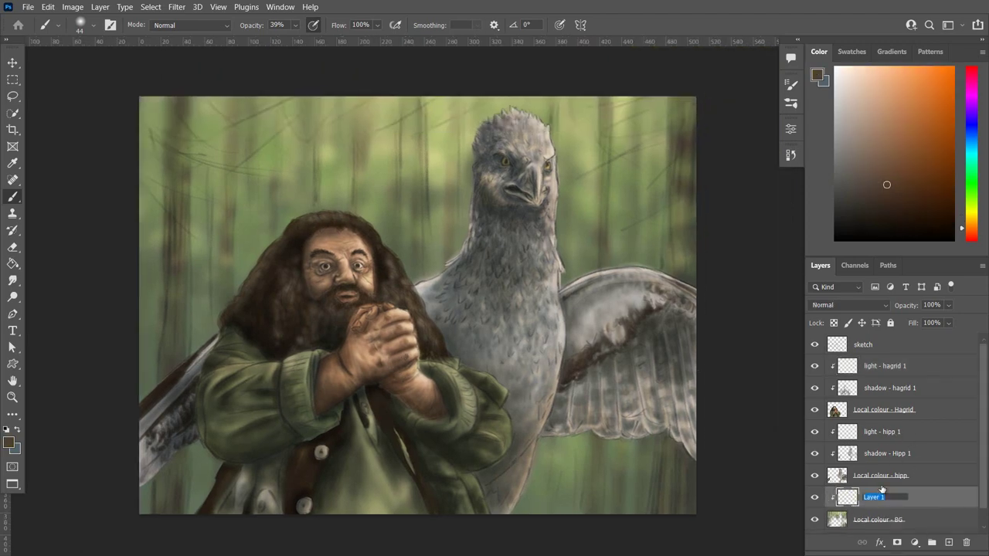
text(shadow BG 1)
key(Return)
key(x)
click(93, 25)
drag(109, 68, 122, 69)
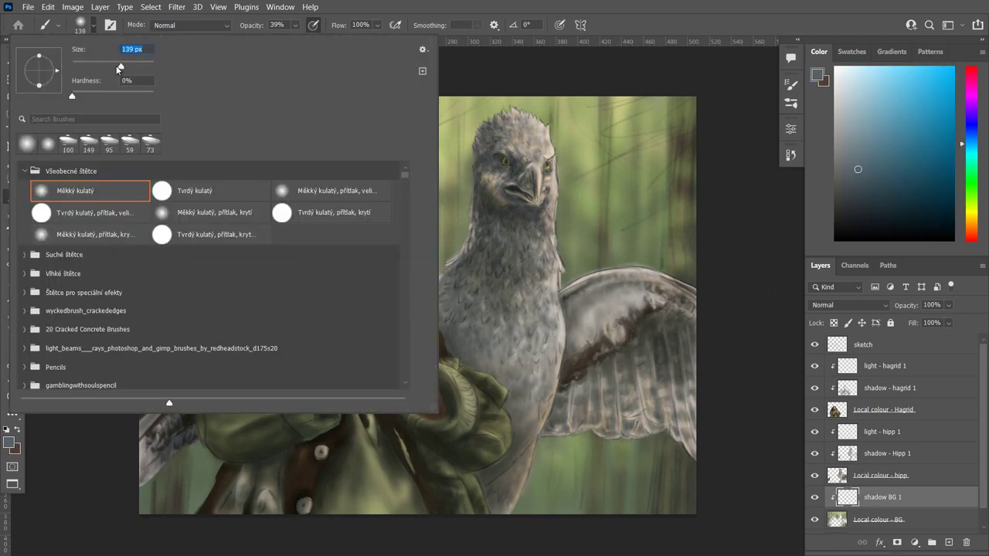
click(93, 25)
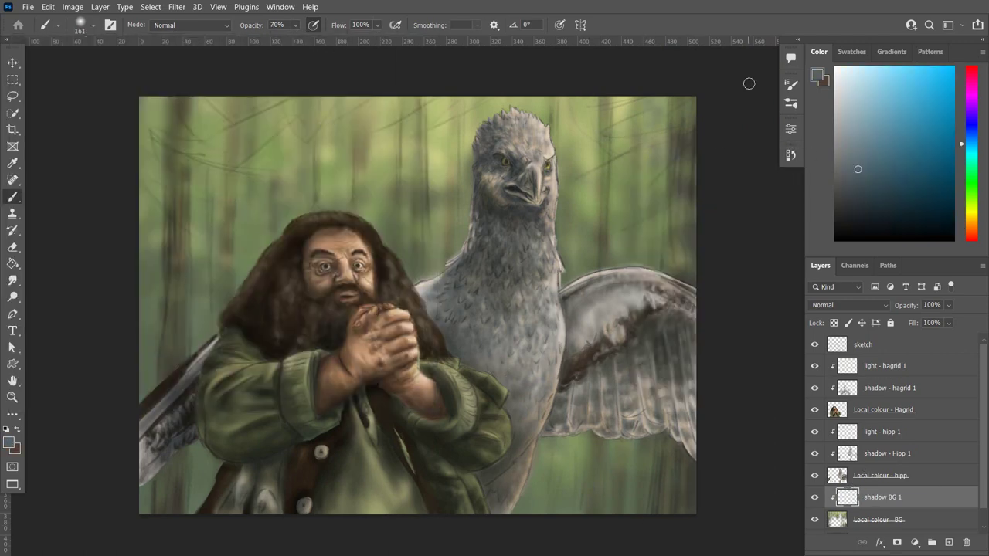
click(816, 74)
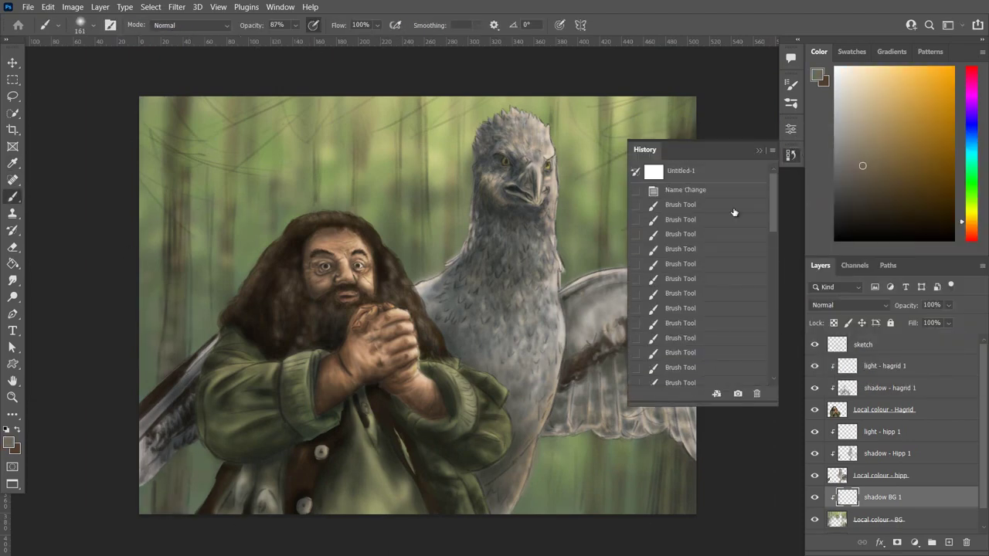
click(950, 168)
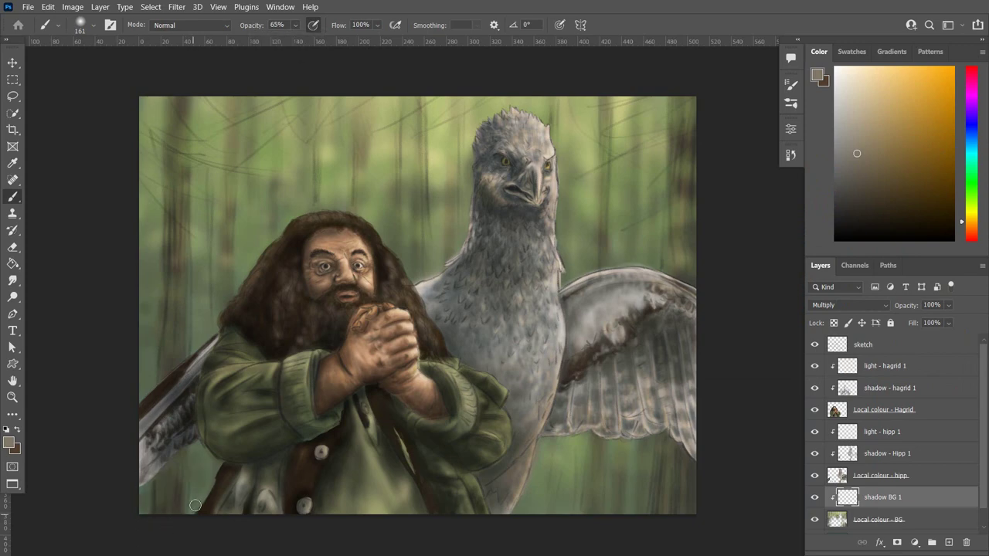
Darken the forest around the hippogriff's wing and head and along the left edge.
drag(663, 435, 592, 503)
drag(572, 263, 672, 197)
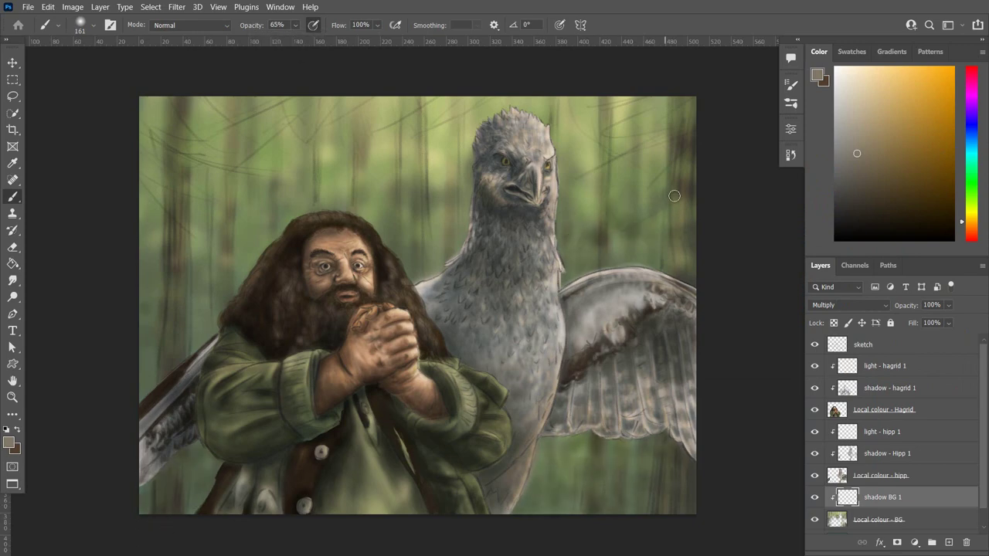
mouse_move(664, 262)
mouse_down()
mouse_move(678, 133)
mouse_move(603, 153)
mouse_move(587, 224)
mouse_move(633, 154)
mouse_up()
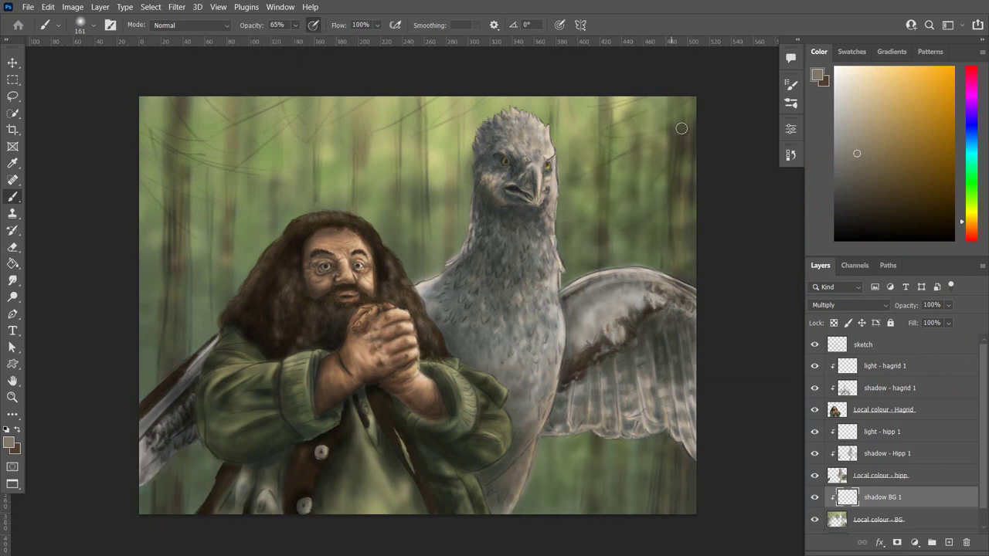
drag(649, 212, 688, 104)
mouse_move(456, 100)
mouse_down()
mouse_move(308, 103)
mouse_move(244, 263)
mouse_up()
drag(151, 139, 150, 247)
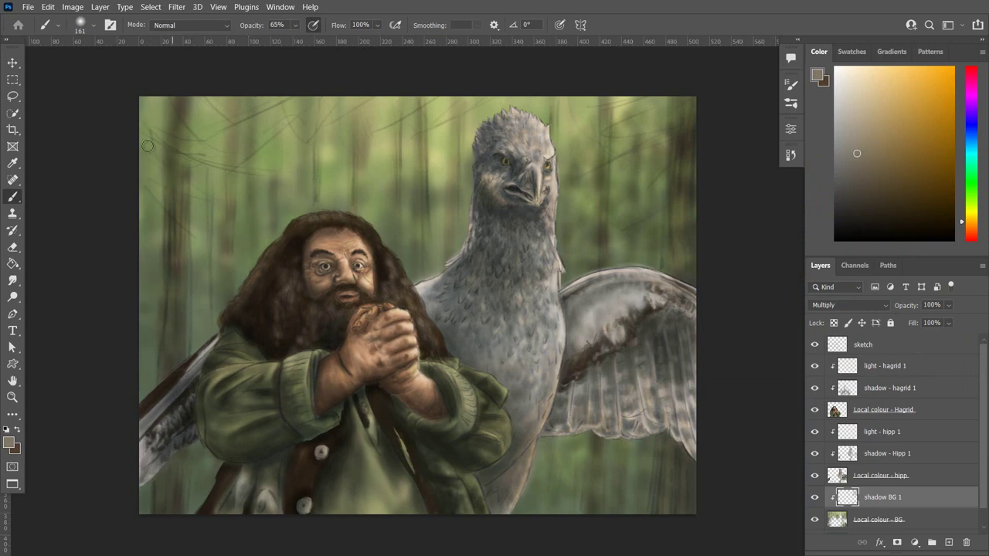
drag(151, 355, 150, 112)
drag(217, 147, 333, 99)
Add more shadow strokes over the upper, right and left background trees.
drag(688, 123, 591, 205)
mouse_move(456, 162)
mouse_down()
mouse_move(317, 189)
mouse_move(207, 247)
mouse_up()
drag(258, 178, 378, 155)
drag(630, 502, 688, 464)
drag(661, 429, 627, 104)
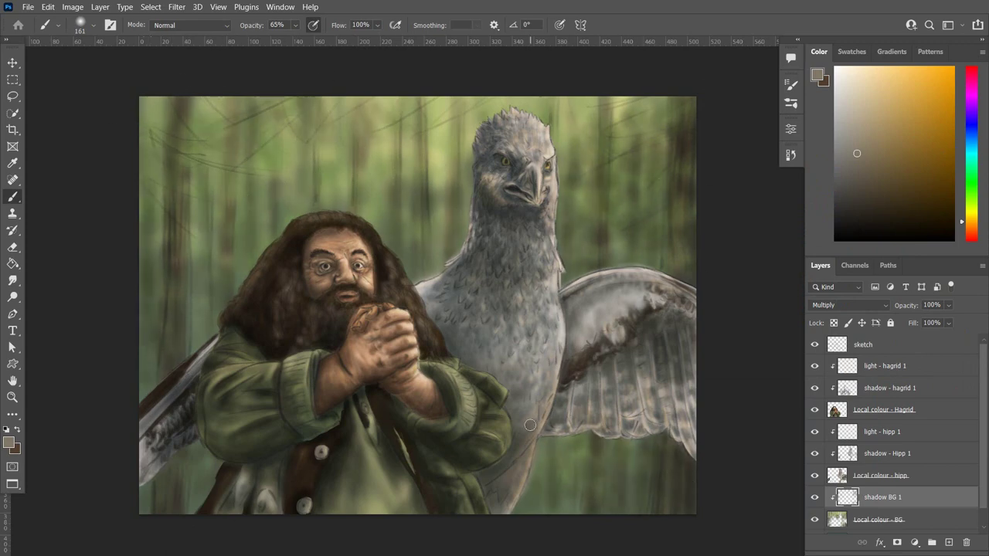
drag(531, 425, 575, 464)
drag(161, 181, 160, 294)
drag(197, 224, 196, 298)
drag(203, 151, 207, 247)
drag(236, 190, 236, 274)
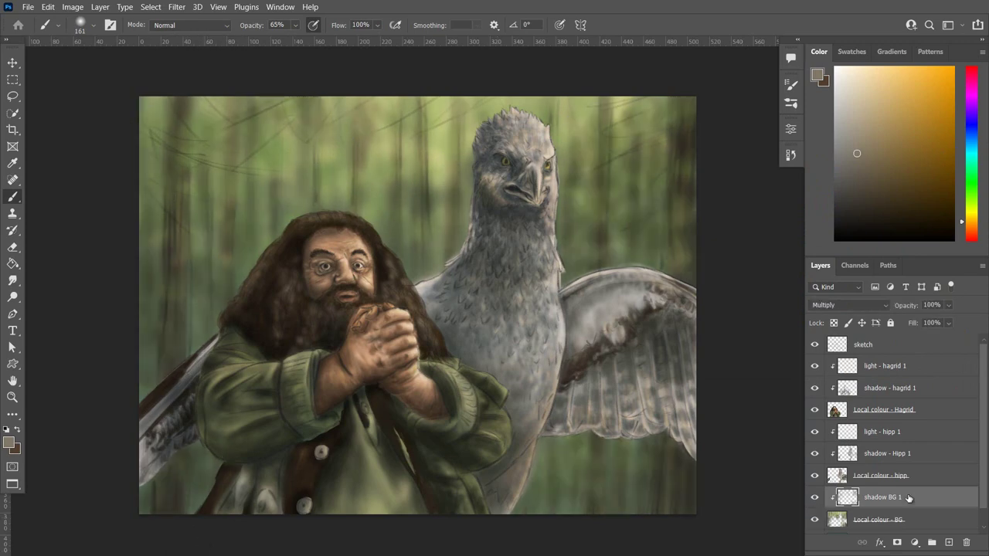
Add a clipped layer named 'light BG 1' set to Overlay blending.
key(ctrl+shift+alt+n)
double_click(881, 497)
text(light BG 1)
key(Return)
key(shift+alt+o)
Pick a light cream colour and brighten the upper forest background.
click(9, 442)
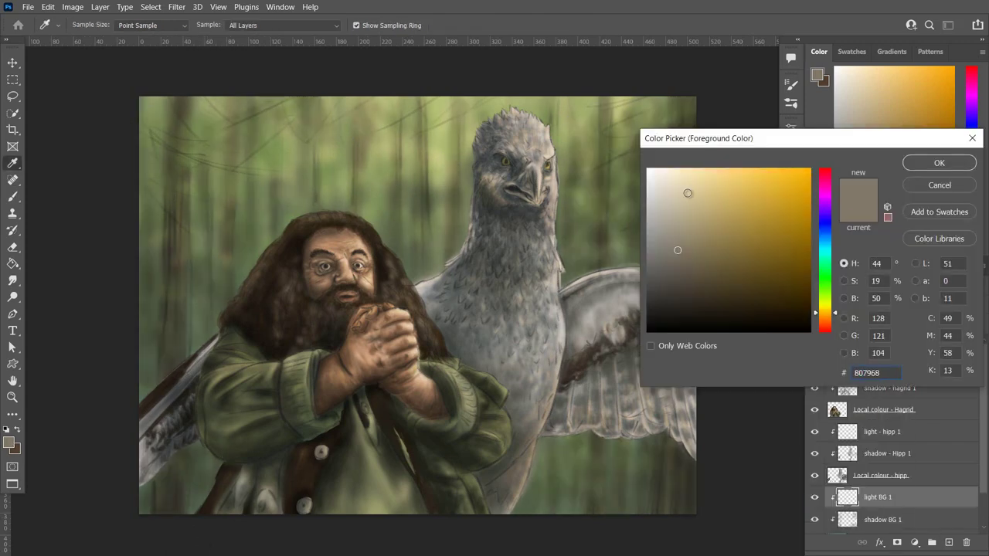
click(669, 172)
click(945, 162)
mouse_move(657, 197)
mouse_down()
mouse_move(561, 106)
mouse_move(419, 263)
mouse_move(453, 187)
mouse_up()
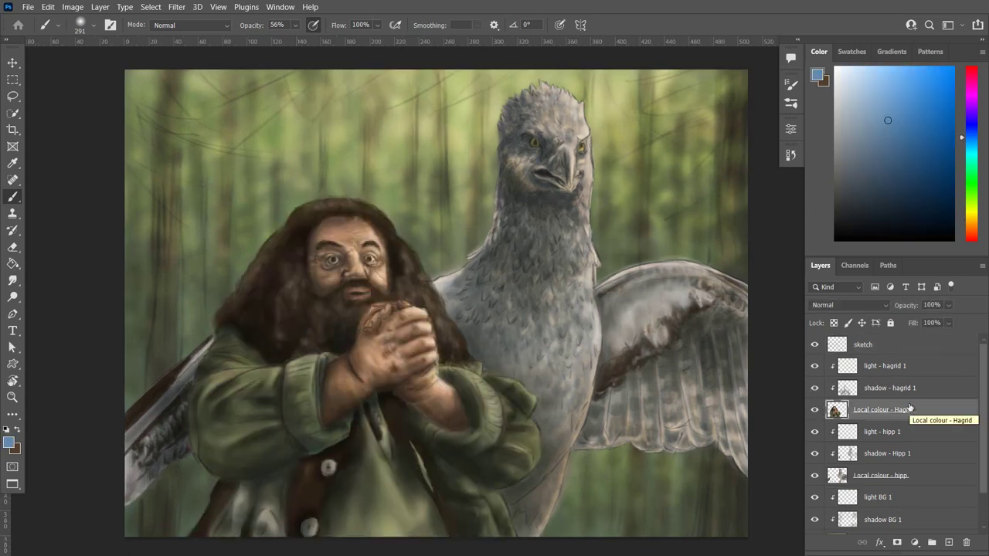
Repaint both of Hagrid's sleeves in a lighter brown, then select the sketch layer.
click(817, 74)
click(939, 163)
key(b)
mouse_move(221, 474)
mouse_down()
mouse_move(255, 363)
mouse_move(249, 391)
mouse_up()
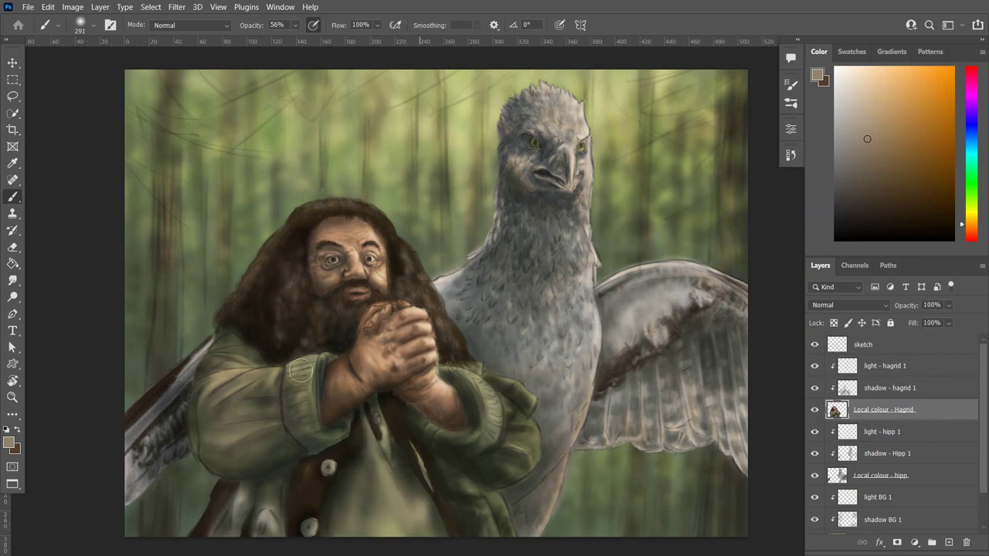
drag(511, 398, 502, 471)
mouse_move(502, 417)
mouse_down()
mouse_move(458, 446)
mouse_move(525, 383)
mouse_up()
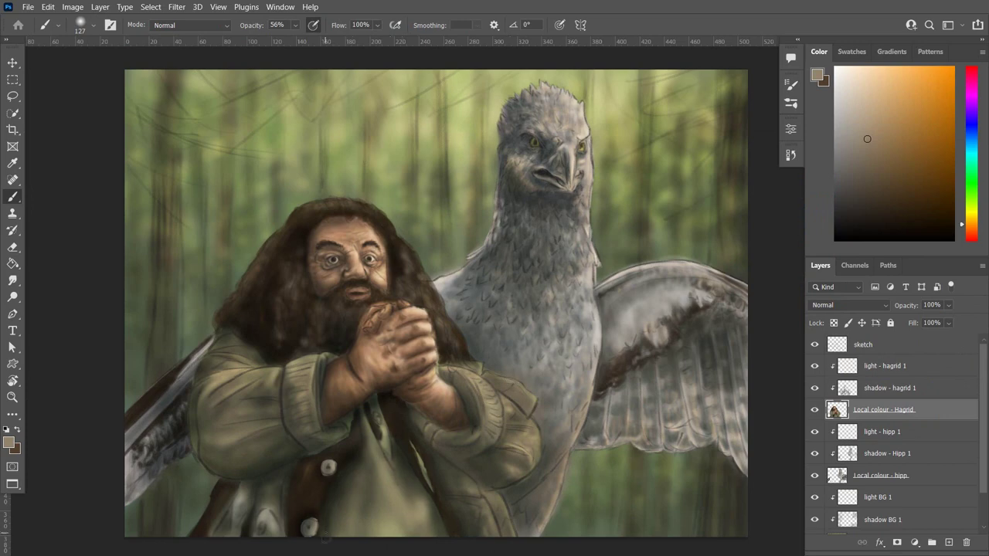
mouse_move(340, 494)
mouse_down()
mouse_move(255, 355)
mouse_move(224, 467)
mouse_up()
key(bracketleft)
key(bracketleft)
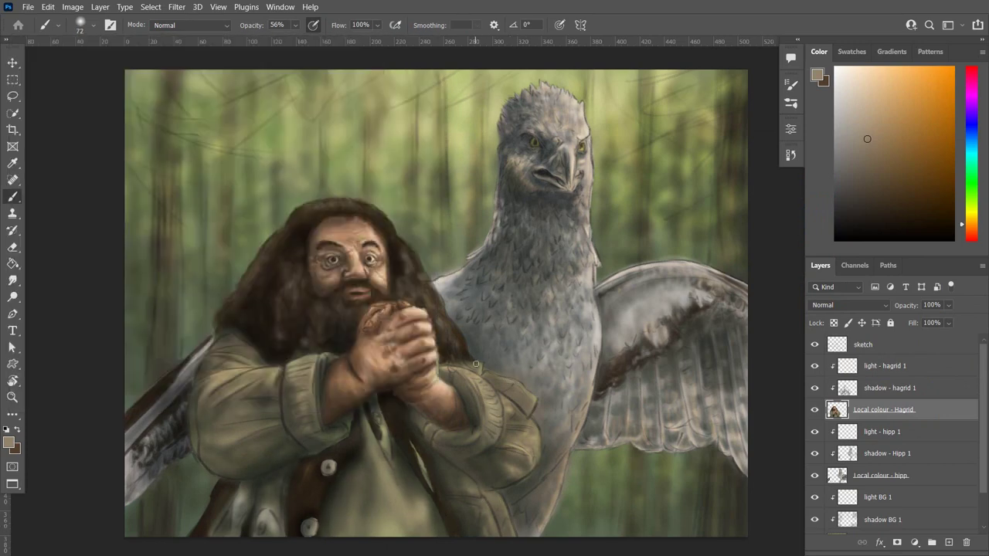
click(863, 344)
Add a new layer above the sketch named 'Detail 1'.
key(ctrl+shift+alt+n)
text(Detail)
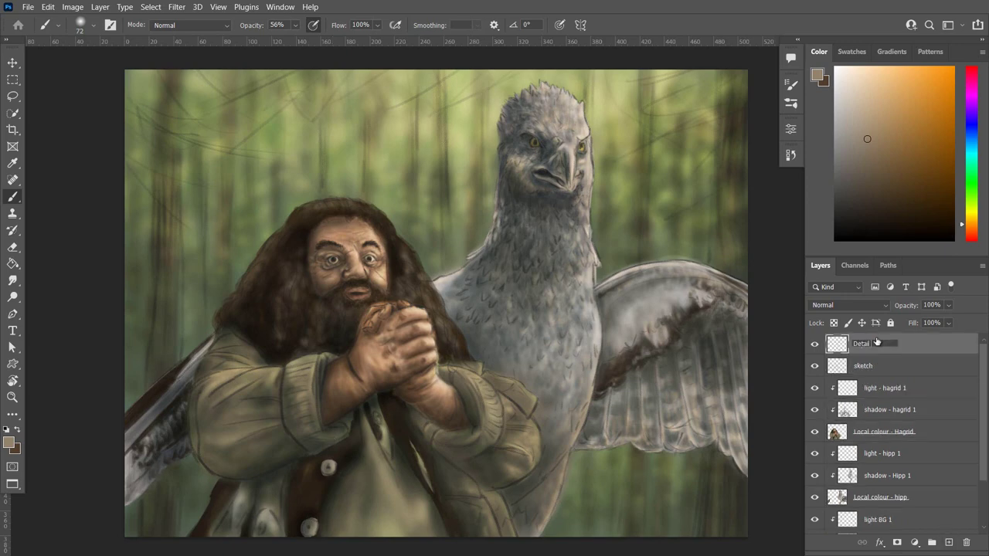
double_click(863, 344)
text(Detail 1)
key(Return)
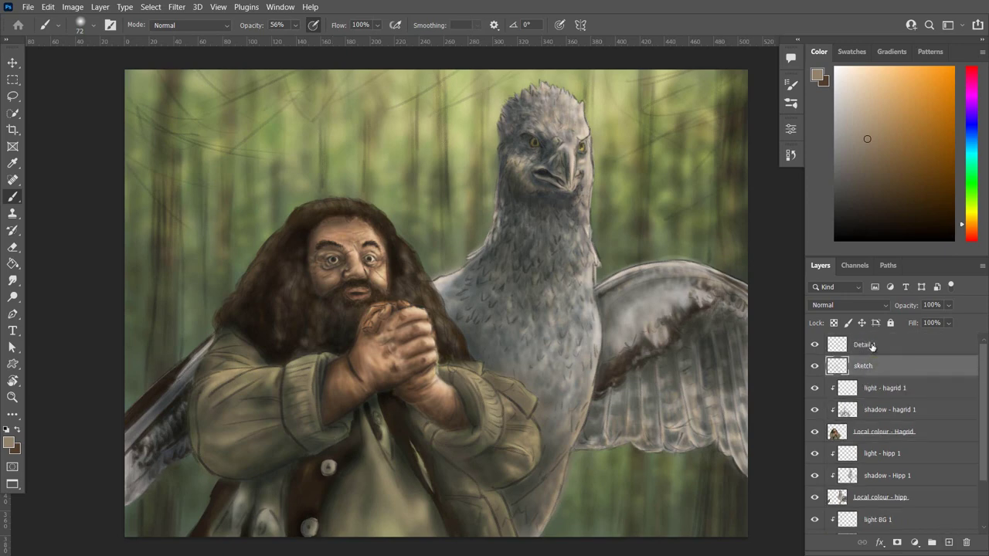
key(Return)
Choose a textured detail brush tip and set the foreground to bright yellow for the eyes.
click(81, 25)
double_click(67, 192)
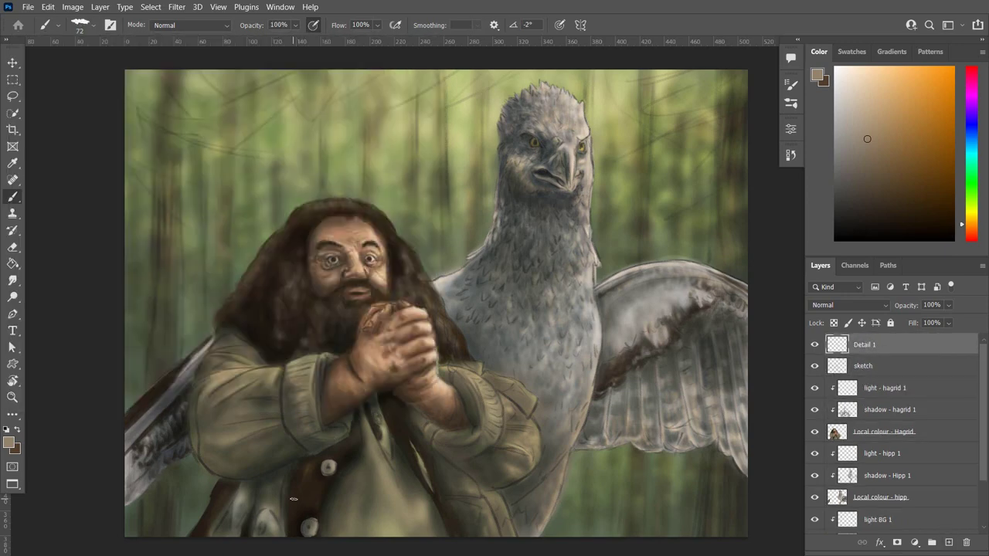
scroll(546, 116, up, 3)
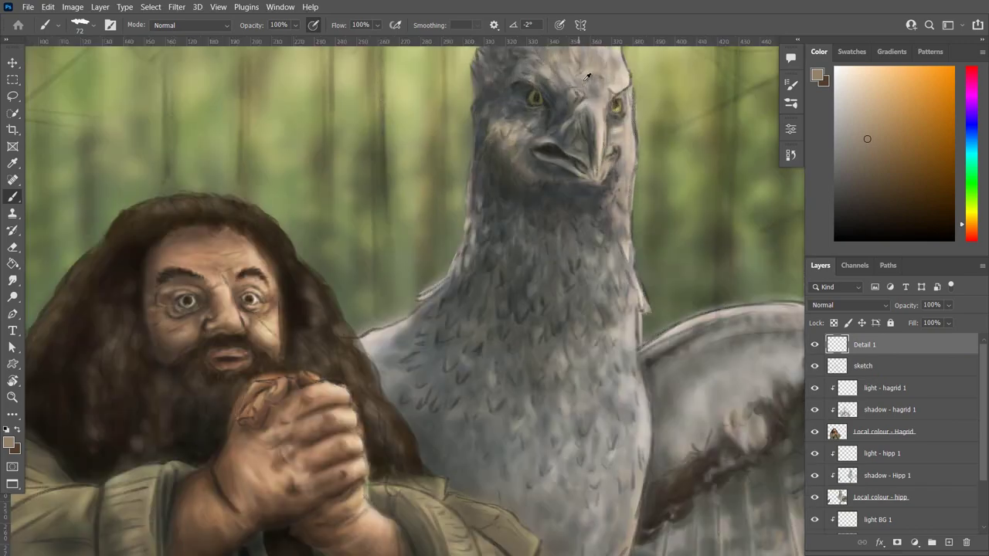
click(9, 442)
click(748, 186)
click(939, 163)
key(b)
Shrink the brush for eye detail and sample a grey-green from the hippogriff.
click(80, 25)
key(Return)
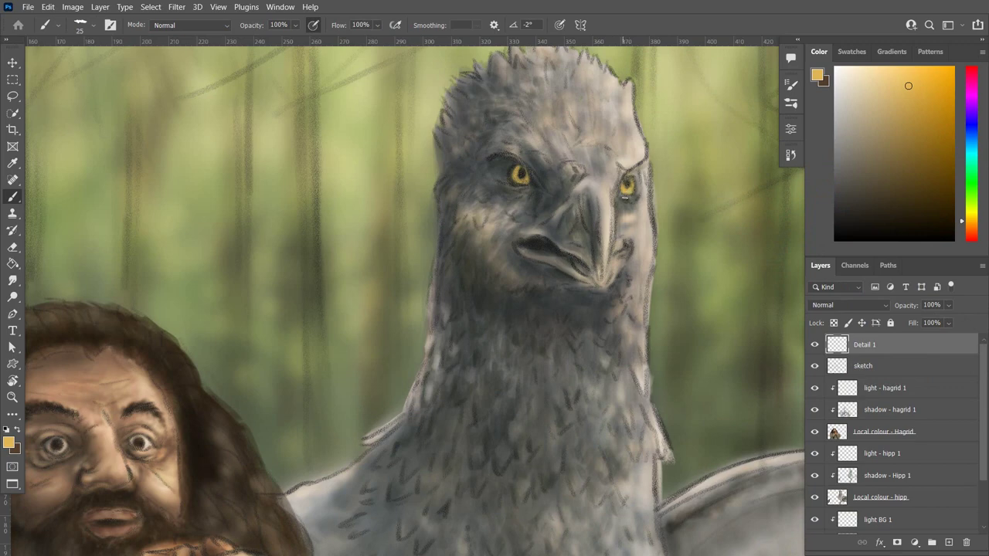
scroll(531, 174, down, 1)
click(9, 441)
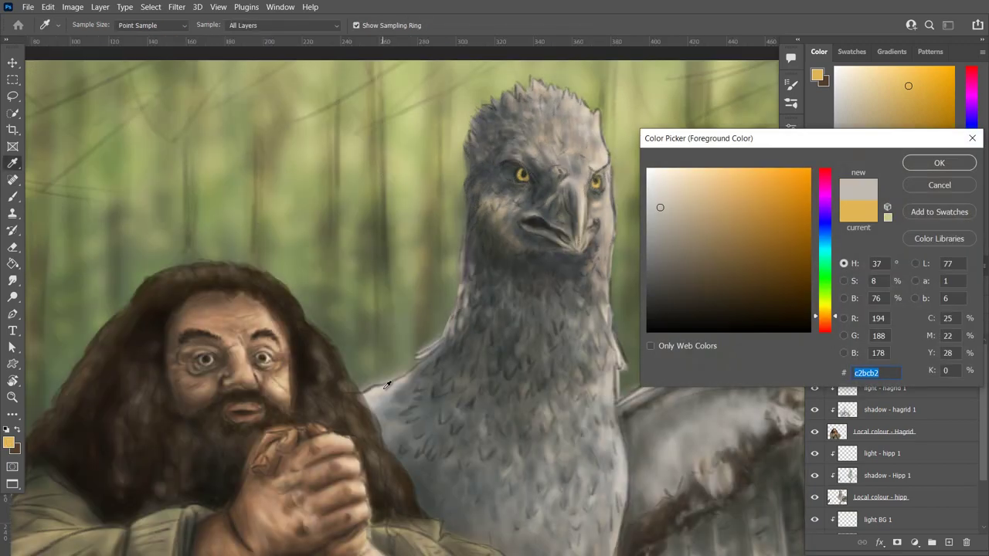
click(574, 270)
key(Return)
key(b)
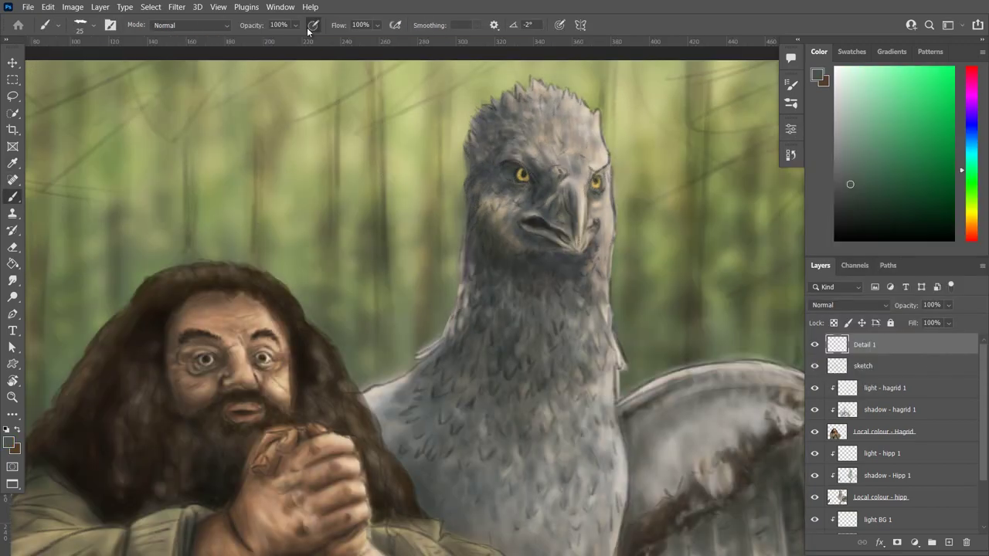
Sample a light grey-beige and rim-light the hippogriff's neck, head and left shoulder.
click(9, 442)
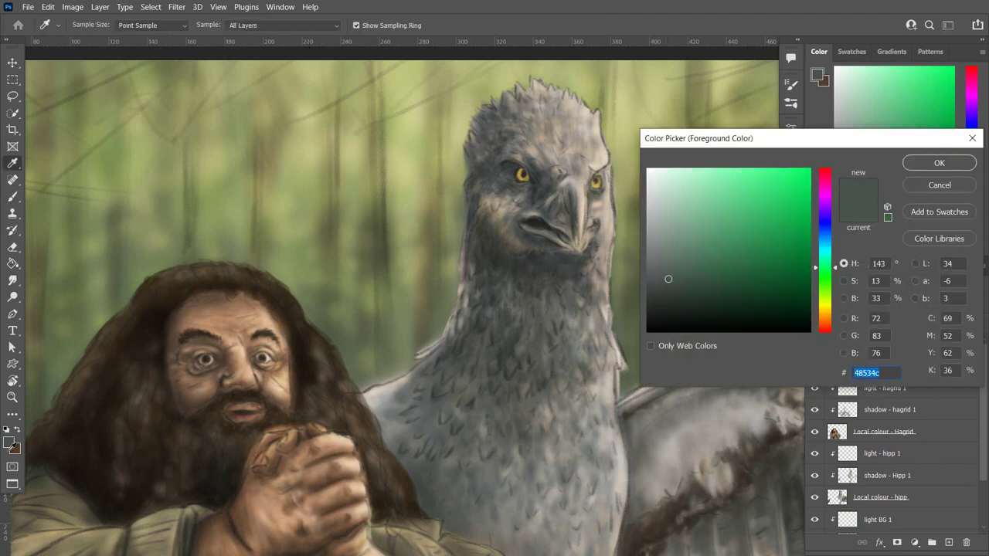
click(440, 337)
key(Return)
drag(425, 352, 457, 302)
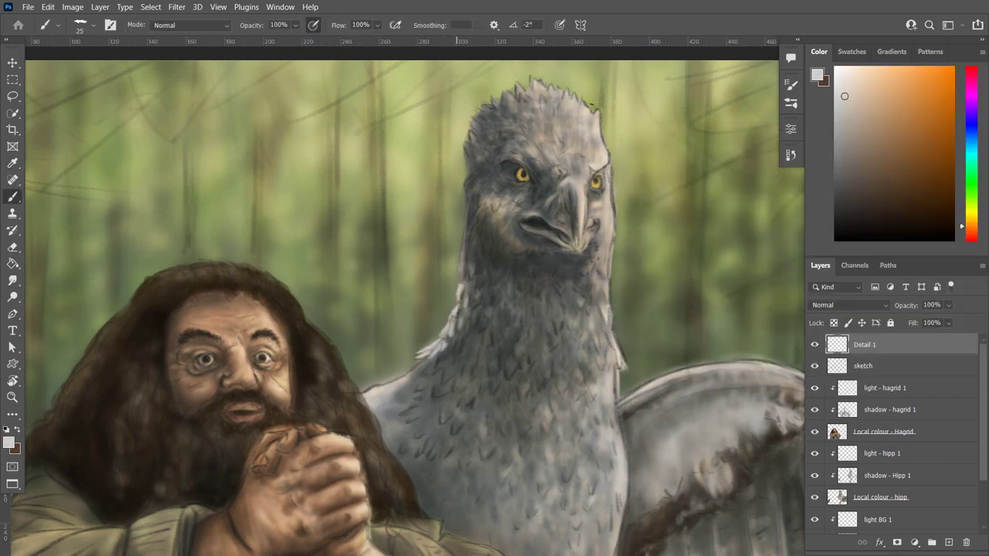
drag(596, 111, 607, 152)
mouse_move(610, 204)
mouse_down()
mouse_move(615, 244)
mouse_move(610, 187)
mouse_up()
mouse_move(364, 391)
mouse_down()
mouse_move(411, 373)
mouse_move(431, 349)
mouse_up()
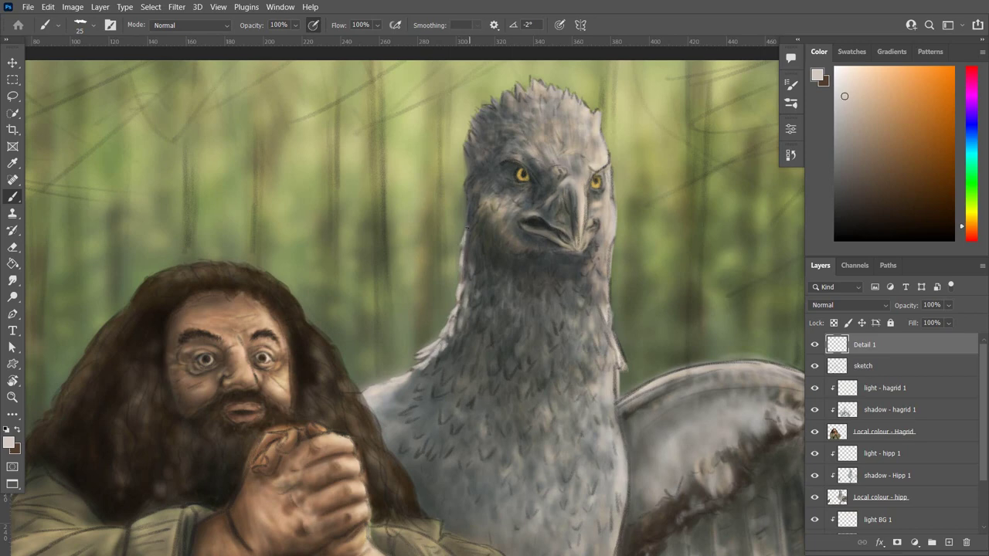
scroll(467, 270, down, 3)
scroll(477, 309, up, 1)
Paint light feather strokes on the hippogriff's head, above the eye, neck edge, wing top and beak.
scroll(405, 319, up, 1)
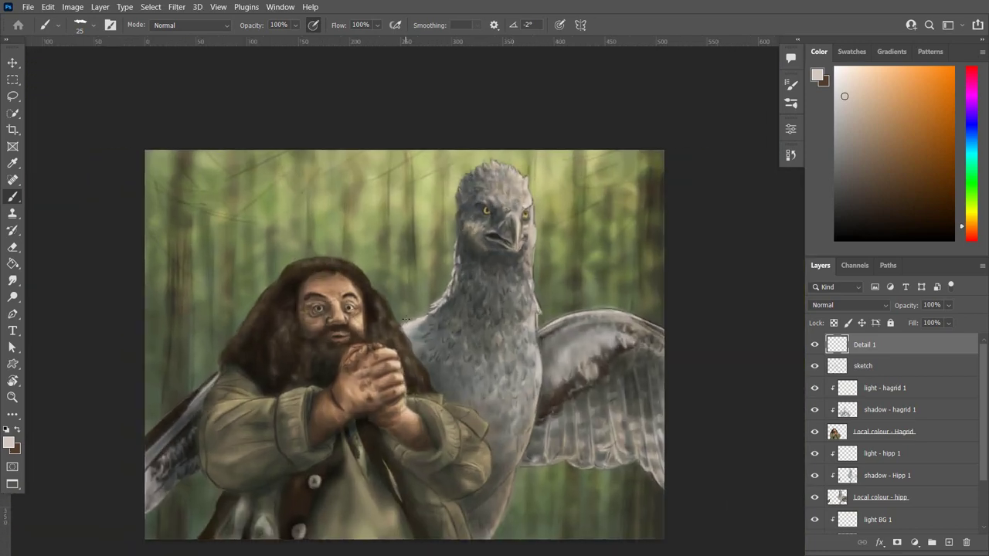
scroll(406, 319, up, 1)
scroll(464, 297, up, 1)
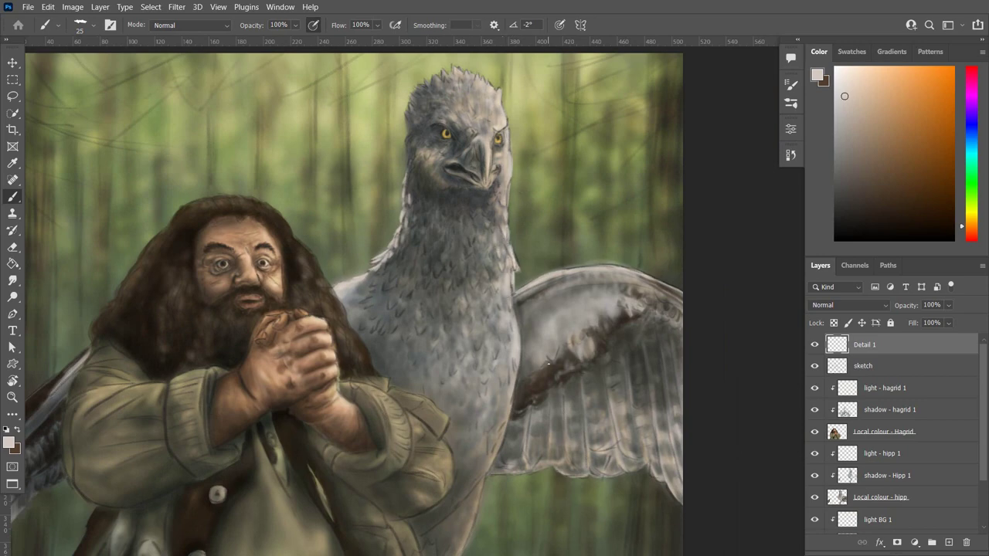
drag(446, 79, 445, 90)
drag(446, 117, 459, 114)
mouse_move(361, 283)
mouse_down()
mouse_move(346, 294)
mouse_move(366, 278)
mouse_up()
drag(410, 181, 425, 154)
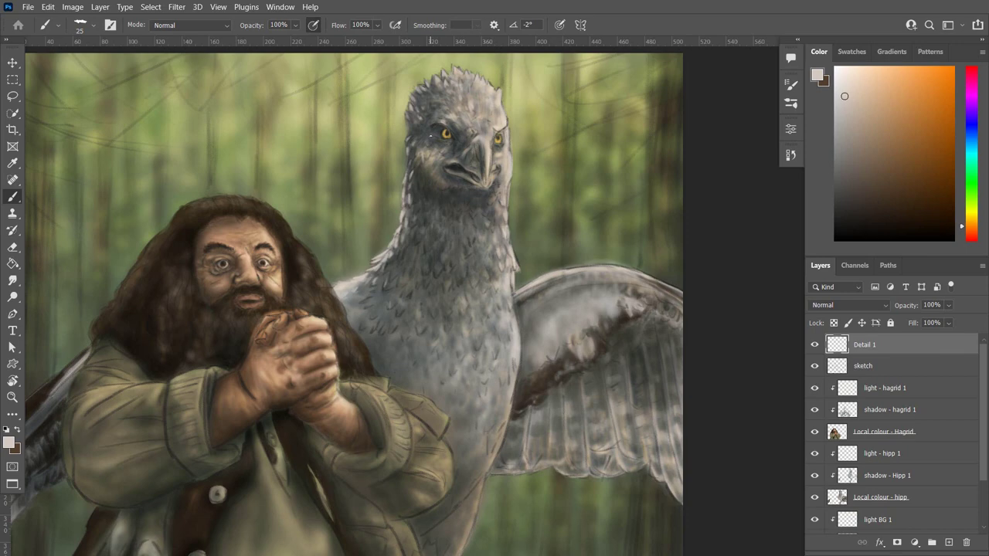
drag(556, 269, 641, 272)
drag(445, 165, 492, 150)
Switch to a lighter highlight colour and add a feather stroke along the neck.
click(816, 75)
click(657, 179)
key(Return)
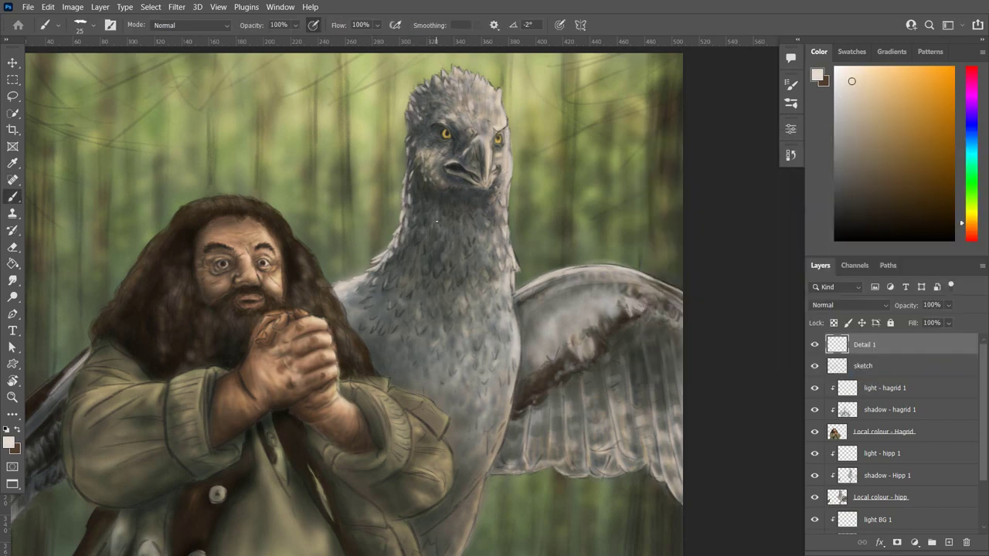
drag(409, 184, 410, 198)
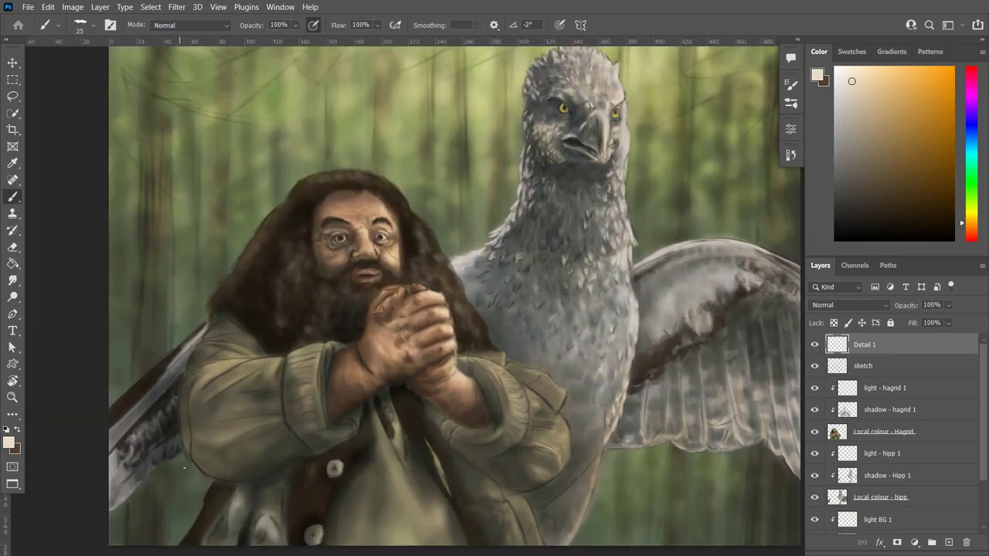
Rename the layer to 'Detail 1 hipp' and add a new layer named 'detail 1' above it.
double_click(888, 345)
text(hipp)
key(Return)
key(ctrl+shift+alt+n)
double_click(869, 344)
text(detail 1)
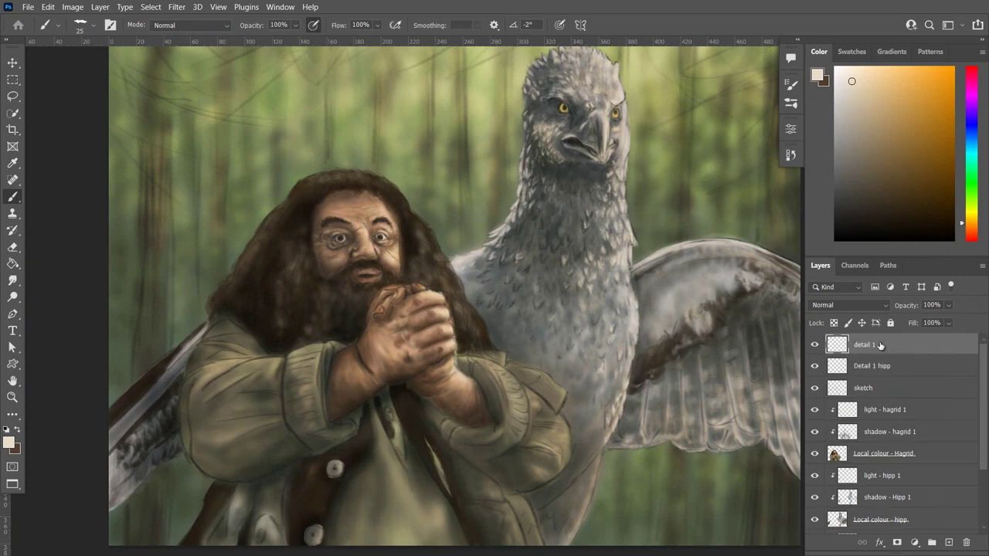
Choose a lighter painting colour and enlarge the brush to 18.
scroll(383, 204, up, 3)
click(817, 75)
click(938, 160)
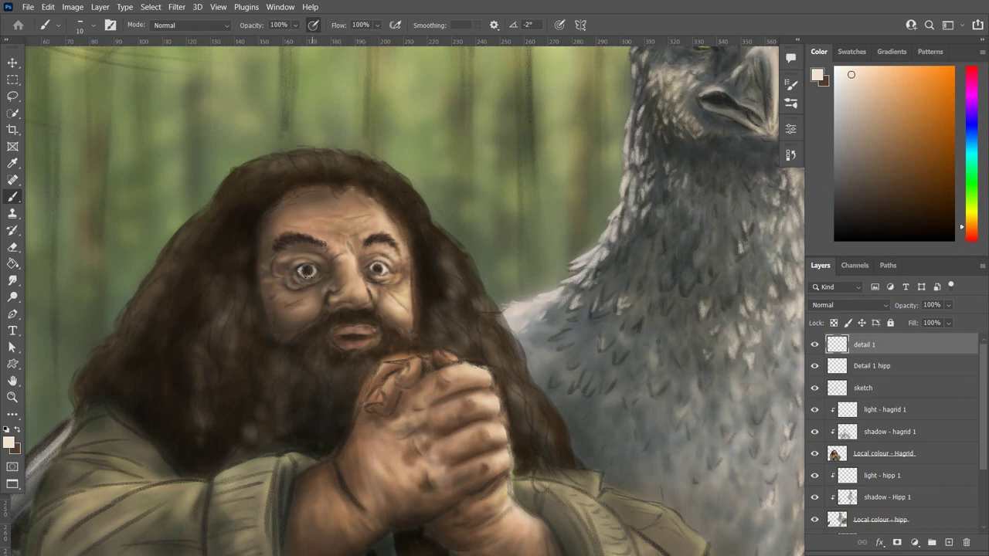
scroll(315, 272, down, 3)
scroll(317, 297, up, 2)
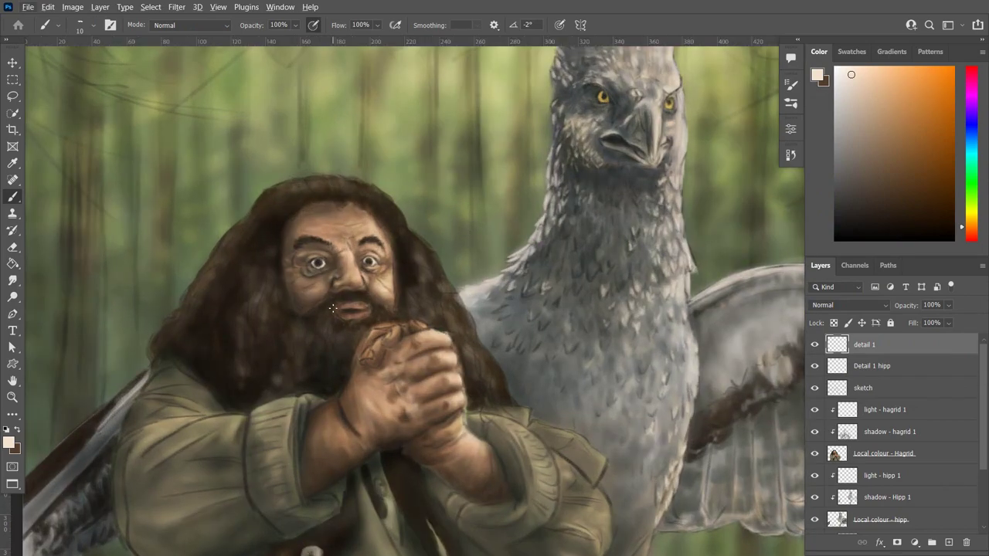
click(93, 25)
click(689, 166)
key(Return)
key(bracketright)
key(bracketright)
Sample the pale cream skin tone f7dec6 near Hagrid's eye and enlarge the brush to 25.
click(93, 25)
key(Return)
click(672, 174)
key(Return)
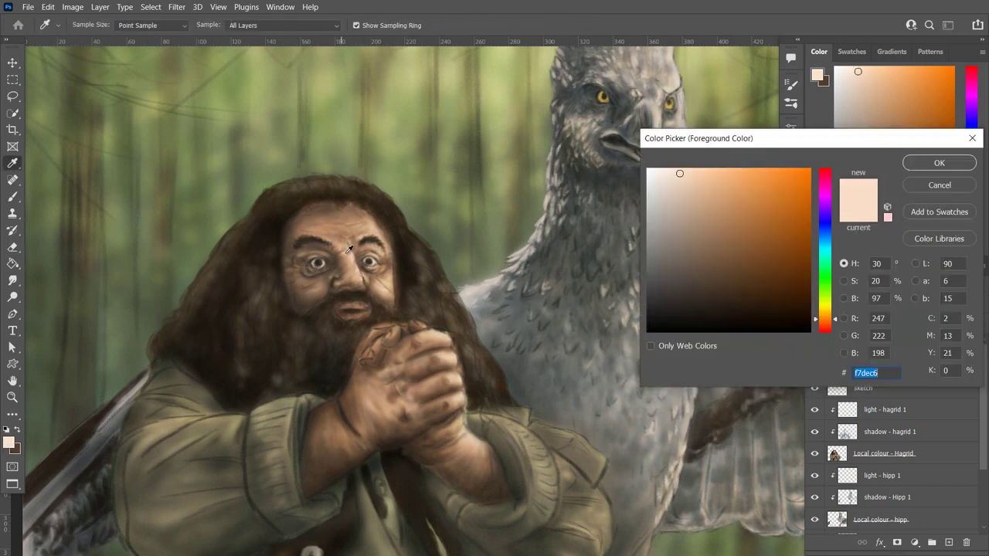
click(680, 173)
key(Return)
click(92, 24)
key(Return)
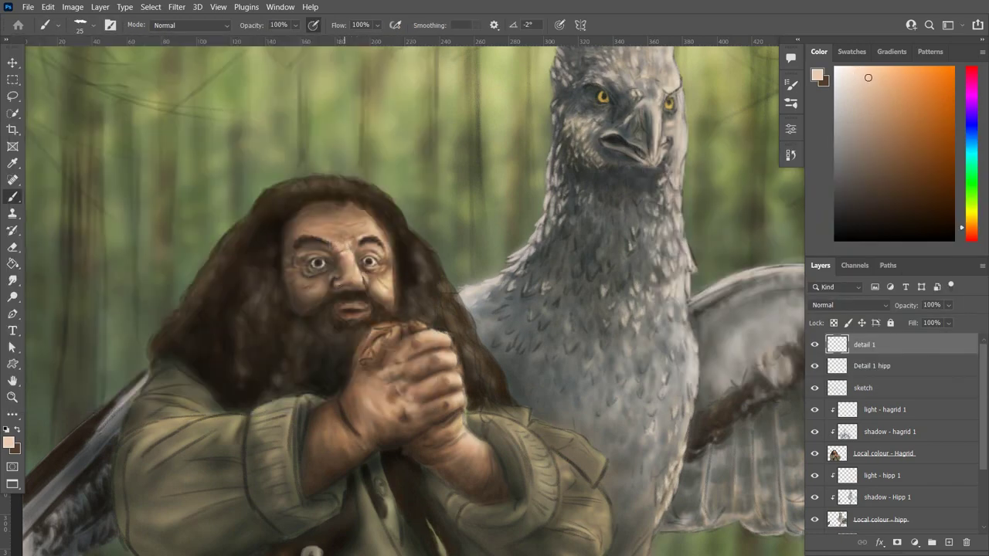
click(94, 25)
Set the brush to about 29 and pick a darker brown.
drag(79, 65, 87, 65)
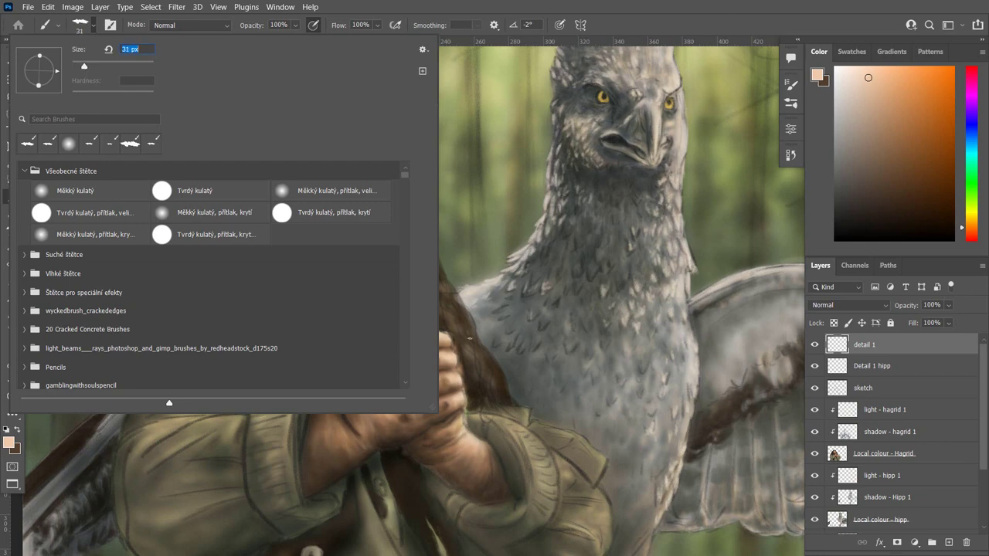
click(381, 288)
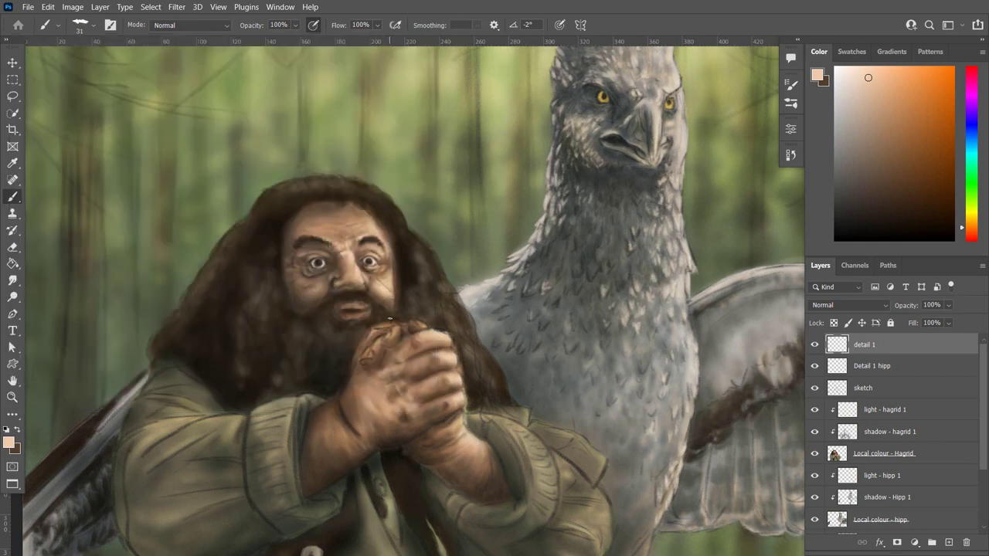
click(94, 24)
click(8, 442)
click(719, 224)
click(943, 162)
click(8, 442)
click(706, 224)
click(947, 158)
key(bracketleft)
Reduce the brush to 21 and choose a lighter, more saturated brown.
click(8, 441)
click(728, 224)
click(938, 162)
click(80, 25)
drag(116, 83, 92, 83)
key(Return)
click(9, 442)
click(733, 214)
click(920, 165)
Highlight Hagrid's knuckles, thumb and left hand edge, undoing a misplaced stroke.
mouse_move(364, 332)
mouse_down()
mouse_move(369, 343)
mouse_move(413, 322)
mouse_up()
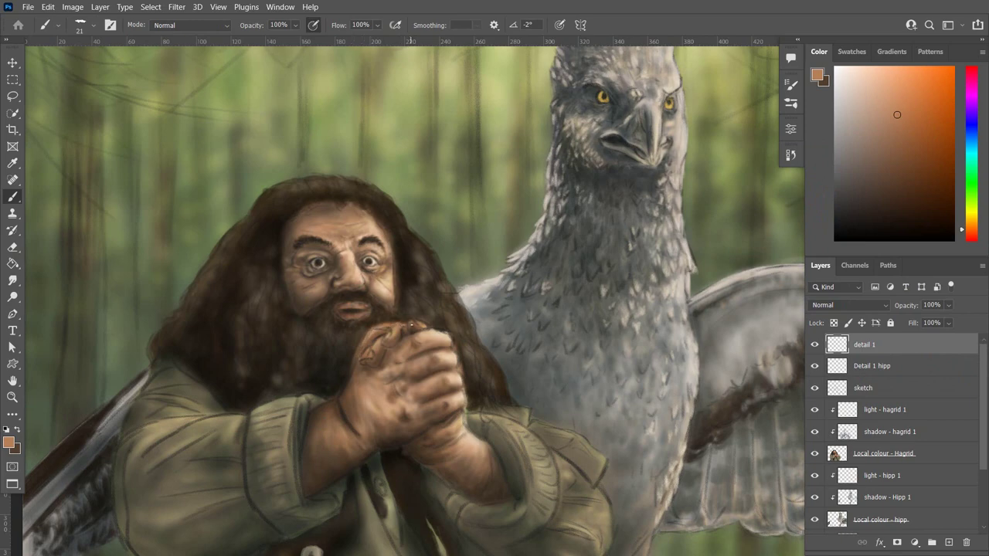
alt+click(392, 337)
click(790, 155)
click(718, 226)
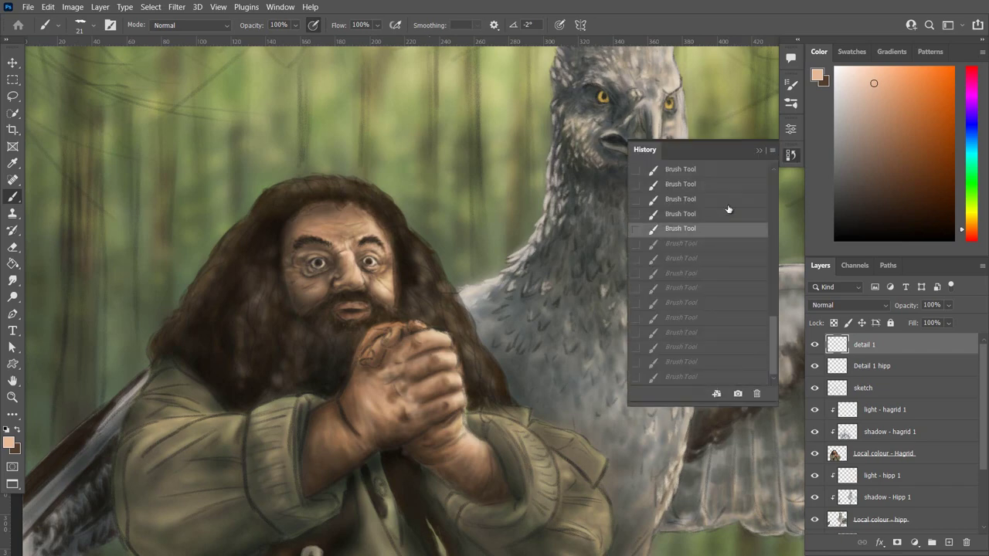
click(791, 155)
mouse_move(374, 351)
mouse_down()
mouse_move(362, 357)
mouse_move(366, 338)
mouse_move(349, 386)
mouse_up()
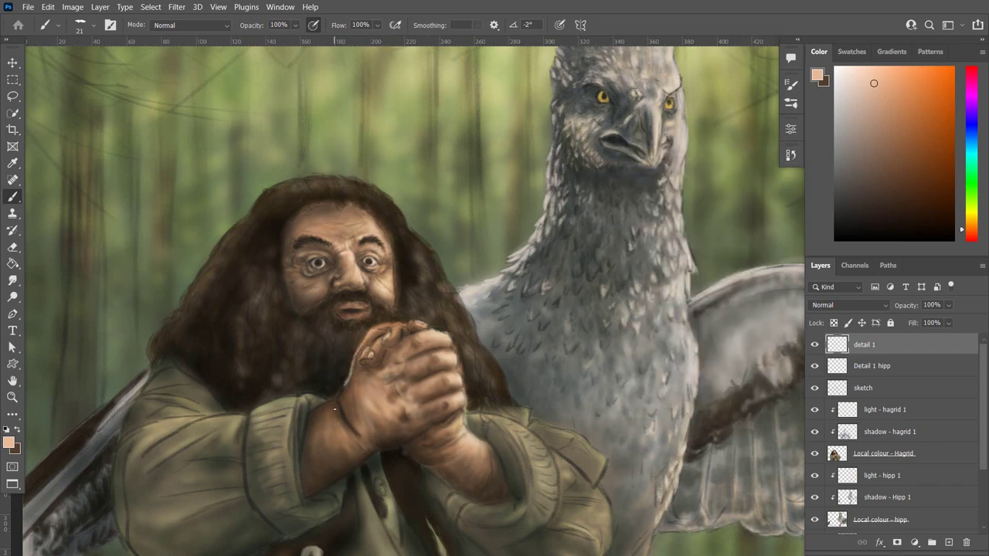
mouse_move(372, 327)
mouse_down()
mouse_move(443, 329)
mouse_move(458, 366)
mouse_up()
Switch to a slightly darker skin tone, then to a darker brown.
click(8, 442)
click(348, 398)
key(Return)
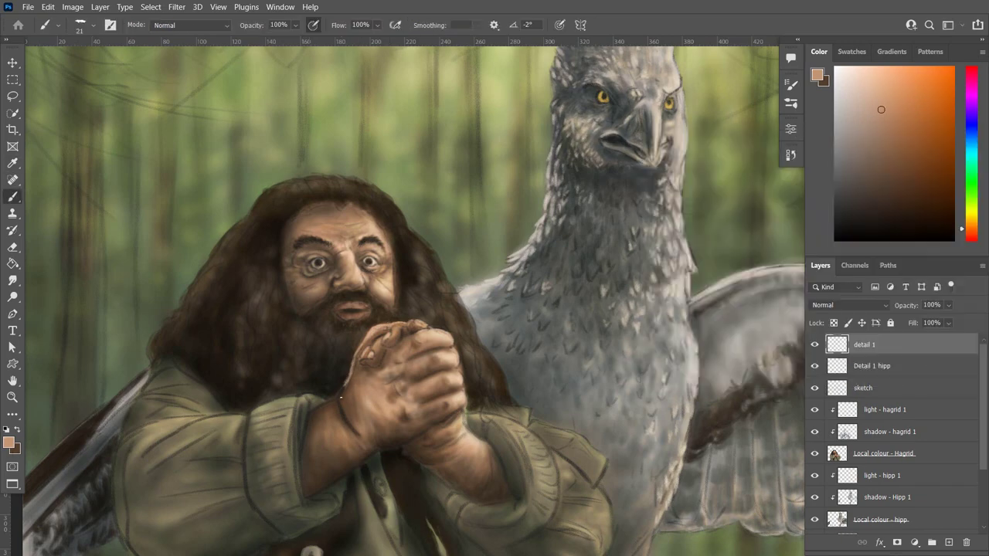
click(913, 164)
key(b)
click(9, 439)
click(739, 266)
click(953, 157)
Enlarge the brush to 26 and try darker and lighter brown foreground colours.
key(bracketright)
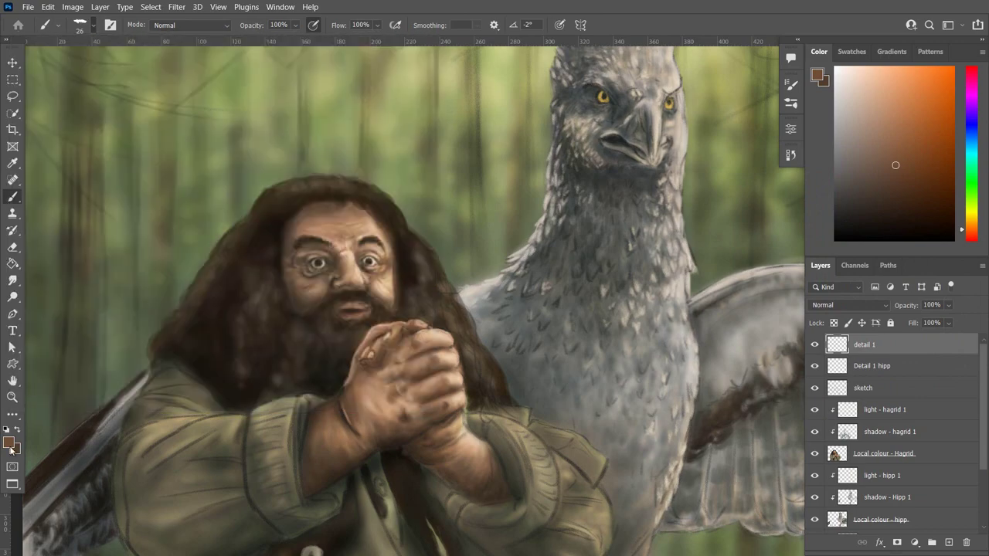
alt+click(415, 354)
click(8, 442)
click(731, 274)
click(950, 126)
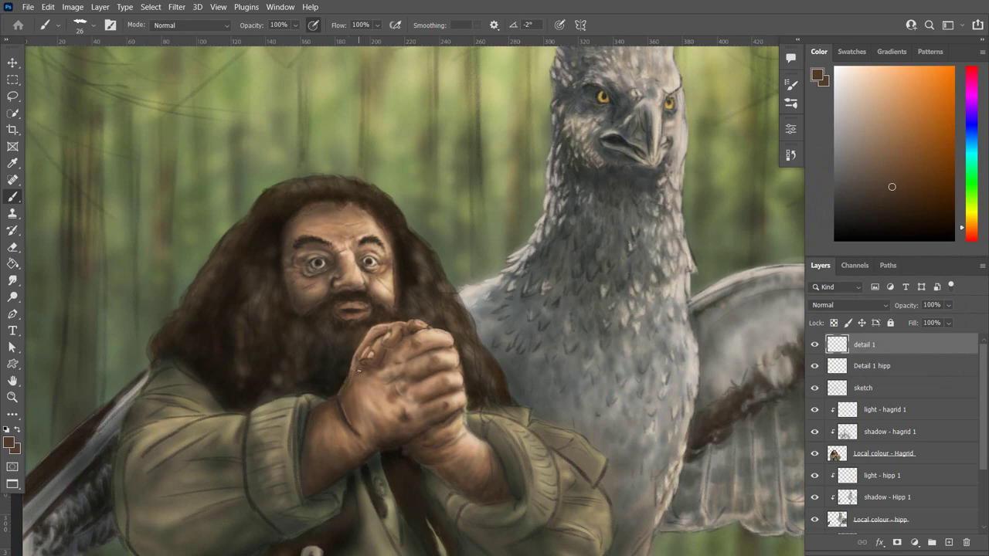
click(8, 442)
click(719, 241)
click(938, 162)
Pick a lighter brown and enlarge the brush to 56.
click(9, 442)
click(729, 228)
click(951, 159)
click(93, 25)
key(bracketright)
key(bracketright)
key(bracketright)
key(Return)
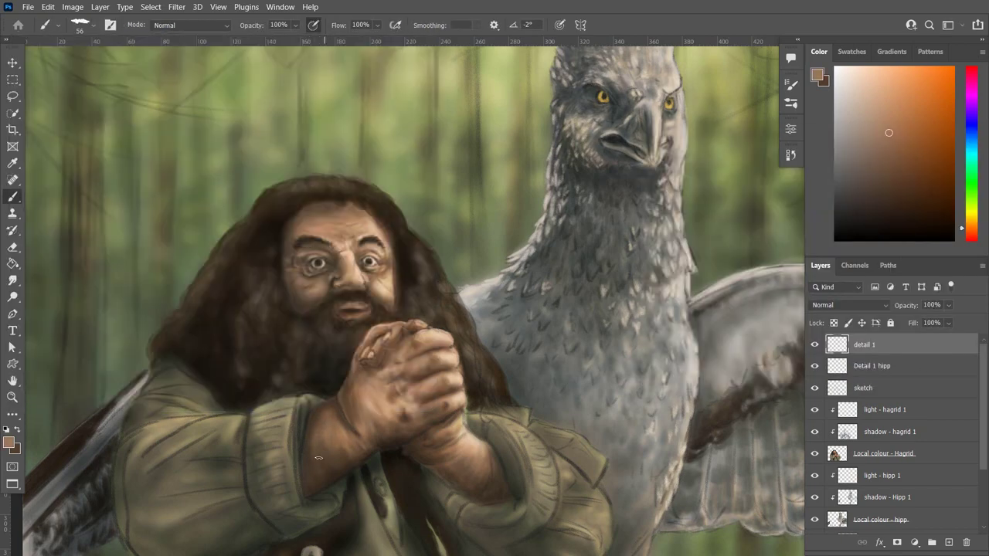
Lighten the left edge of Hagrid's wrist, then sample beige skin and a darker brown.
drag(341, 396, 333, 418)
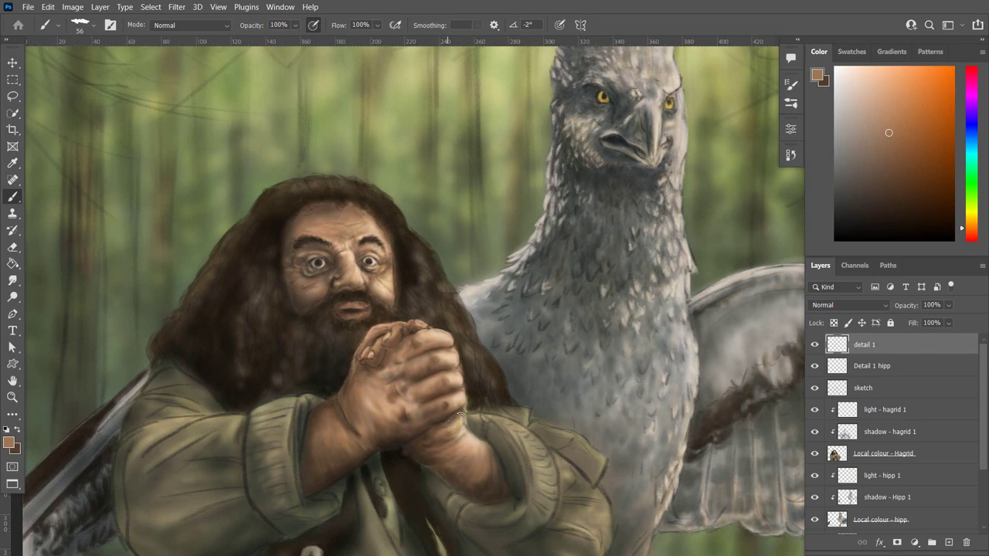
click(473, 437)
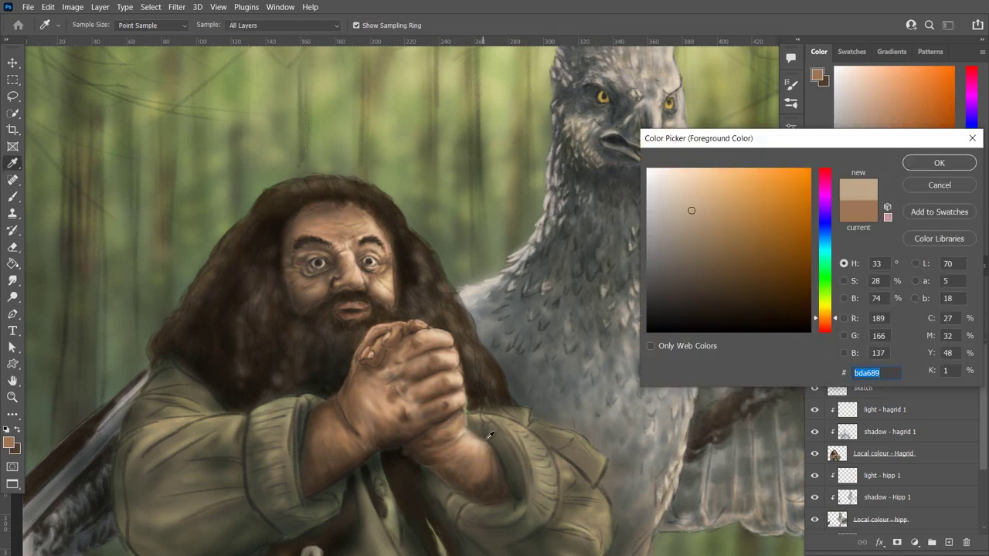
key(Return)
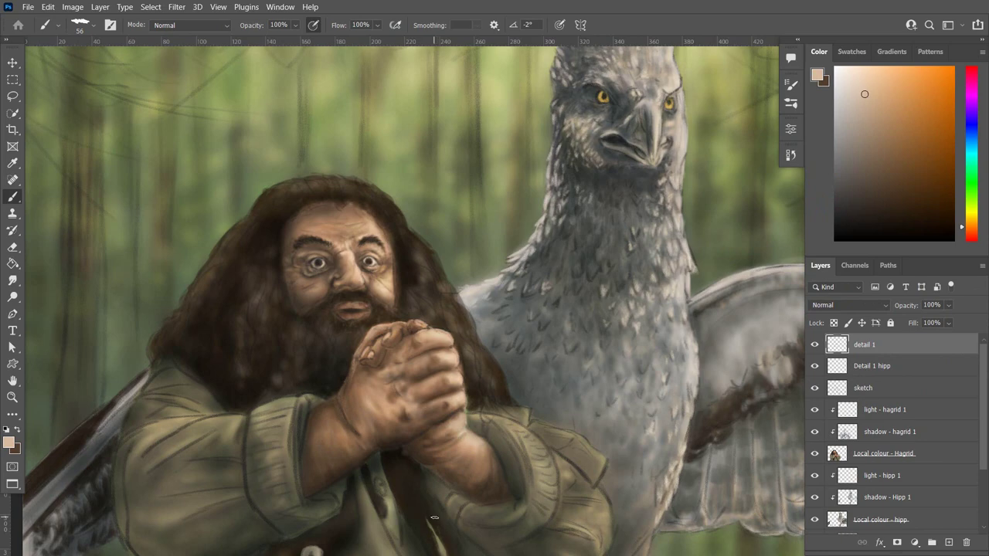
click(456, 481)
key(Return)
click(791, 155)
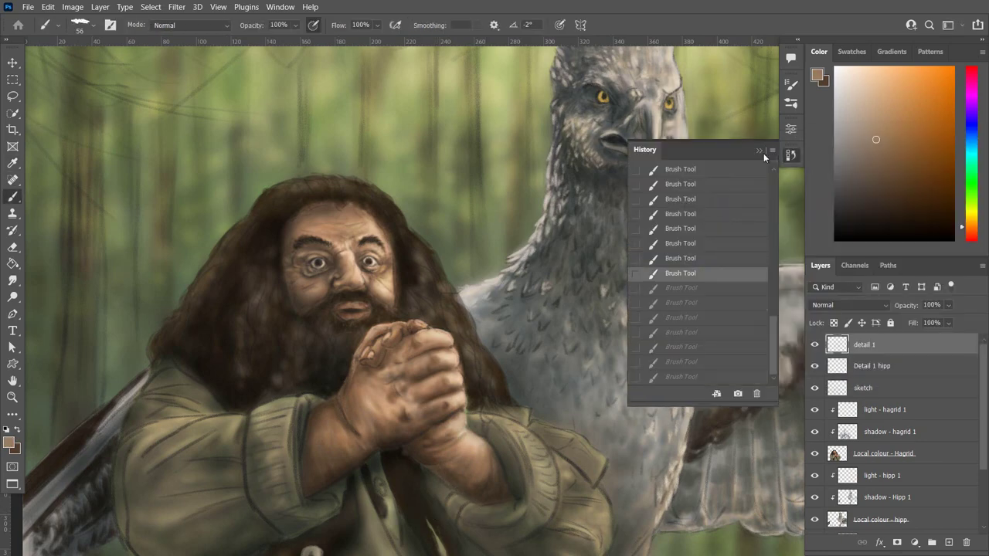
click(762, 150)
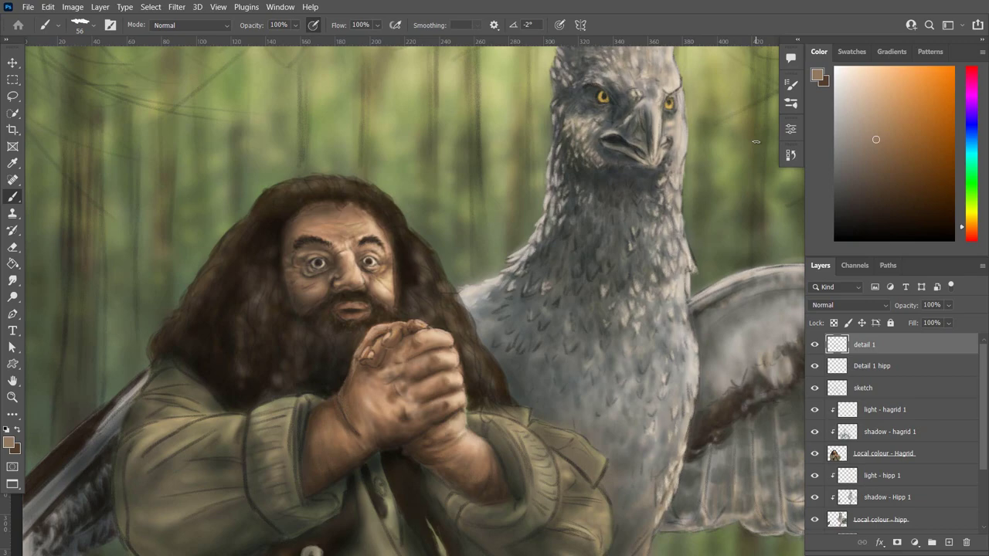
Switch between darker and reddish-brown paint colours and set the brush to 31.
click(817, 75)
click(706, 283)
click(939, 168)
click(817, 75)
click(713, 250)
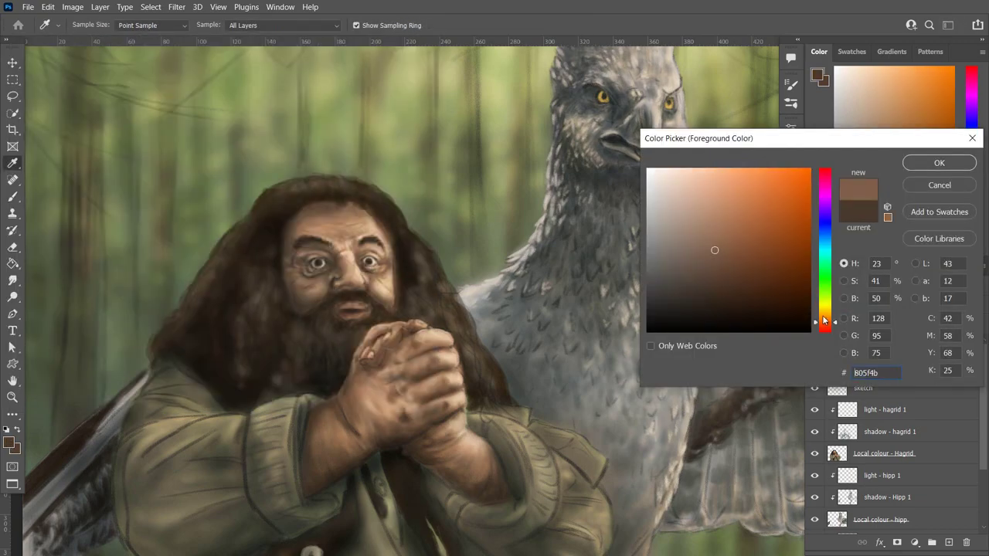
click(938, 161)
click(817, 75)
click(722, 256)
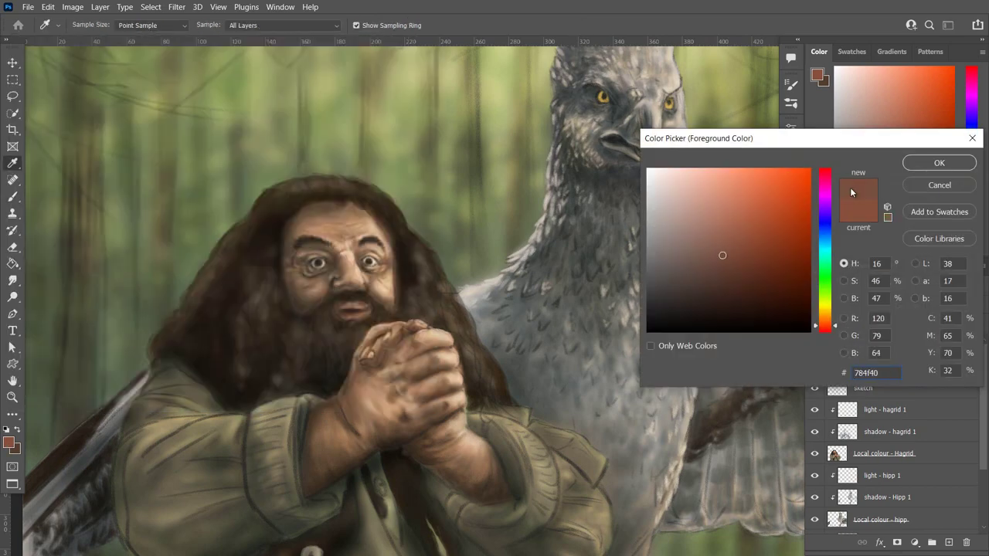
click(939, 161)
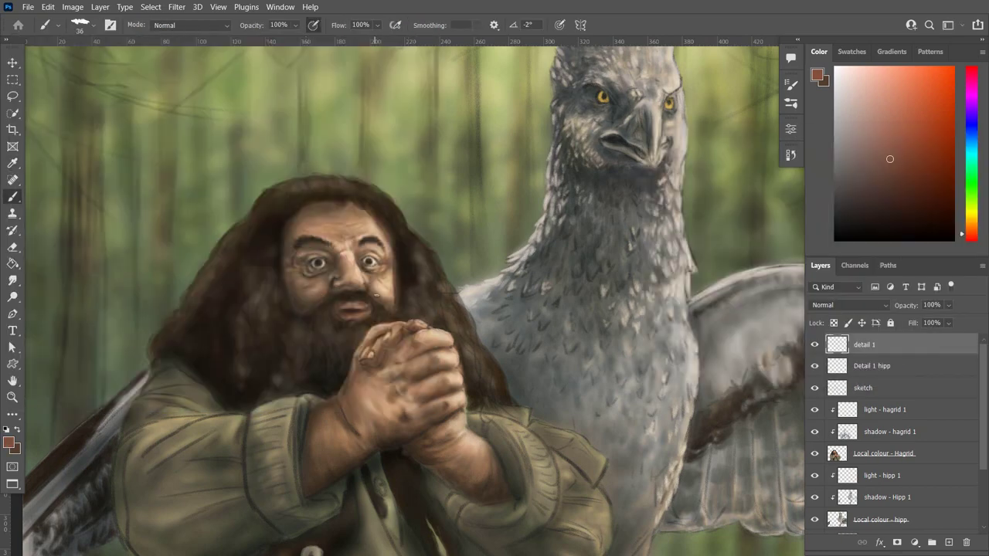
right_click(335, 355)
key(Return)
Choose a dark brown for hair shadows, then a lighter brown with a 20 px brush.
click(9, 442)
click(722, 294)
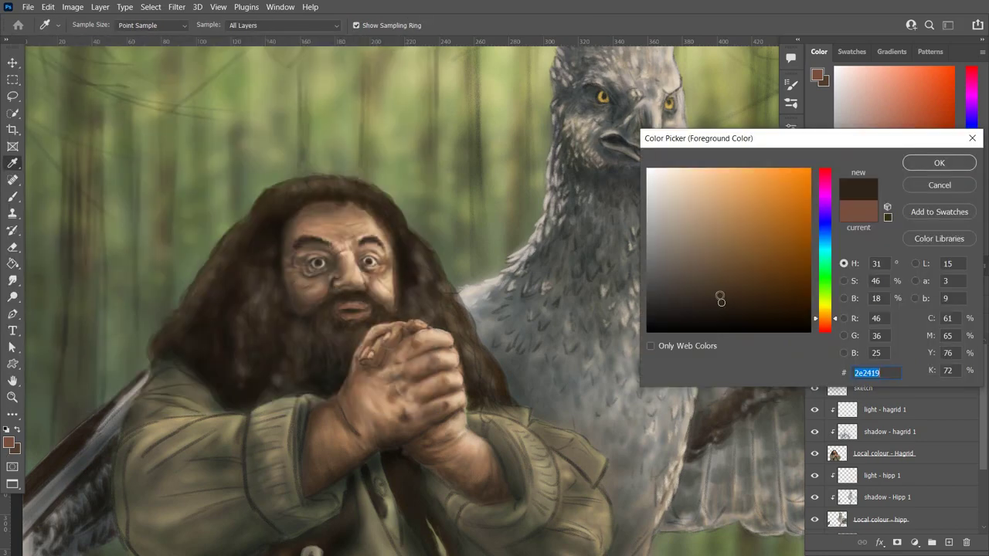
click(877, 155)
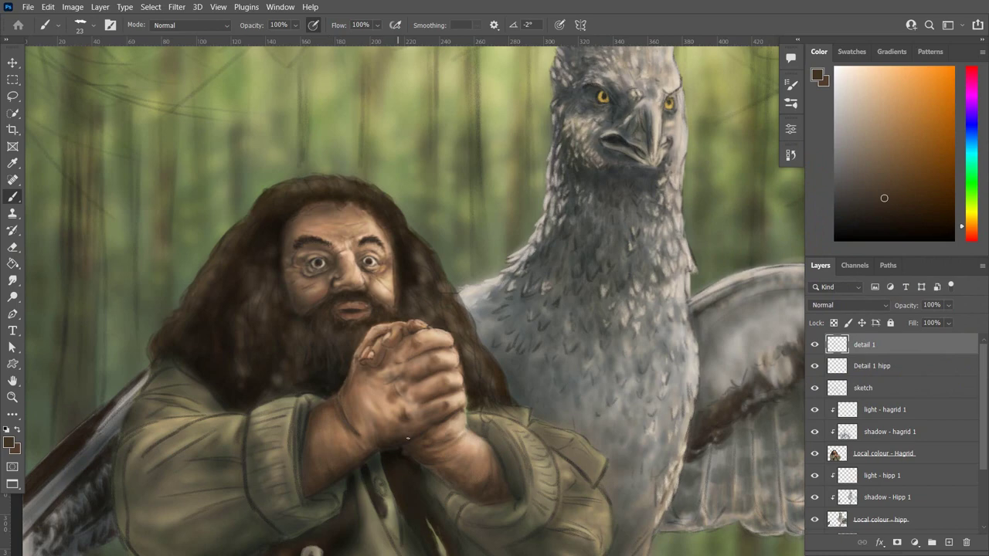
click(790, 83)
click(869, 175)
key(bracketleft)
Paint light strands in Hagrid's hair and beard, then sample and tweak a hair tone.
click(375, 204)
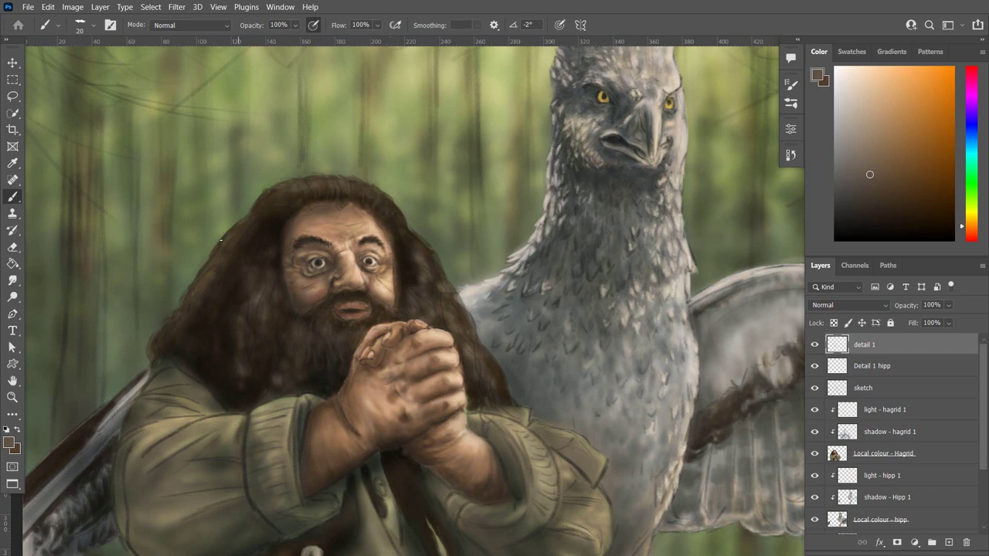
drag(283, 304, 275, 329)
drag(433, 259, 436, 271)
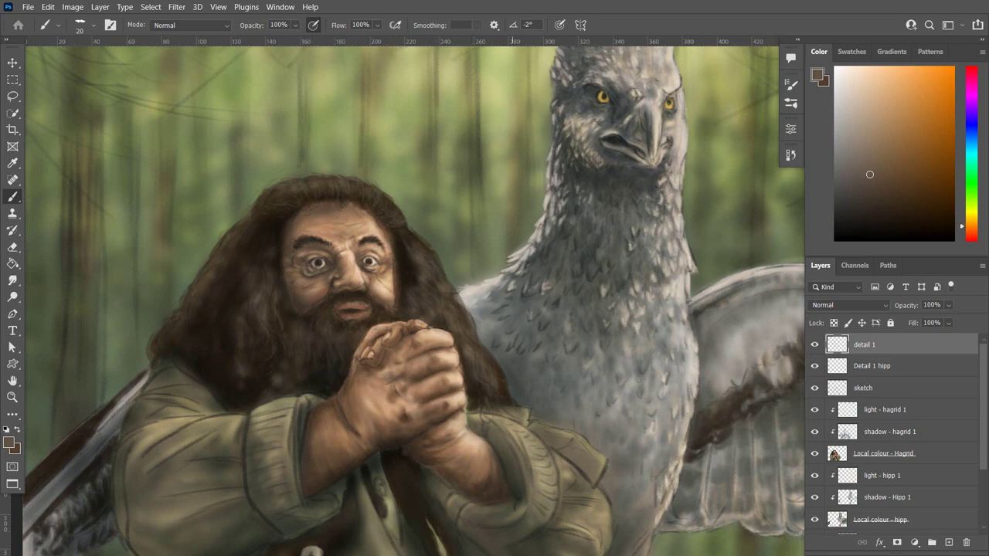
alt+click(413, 243)
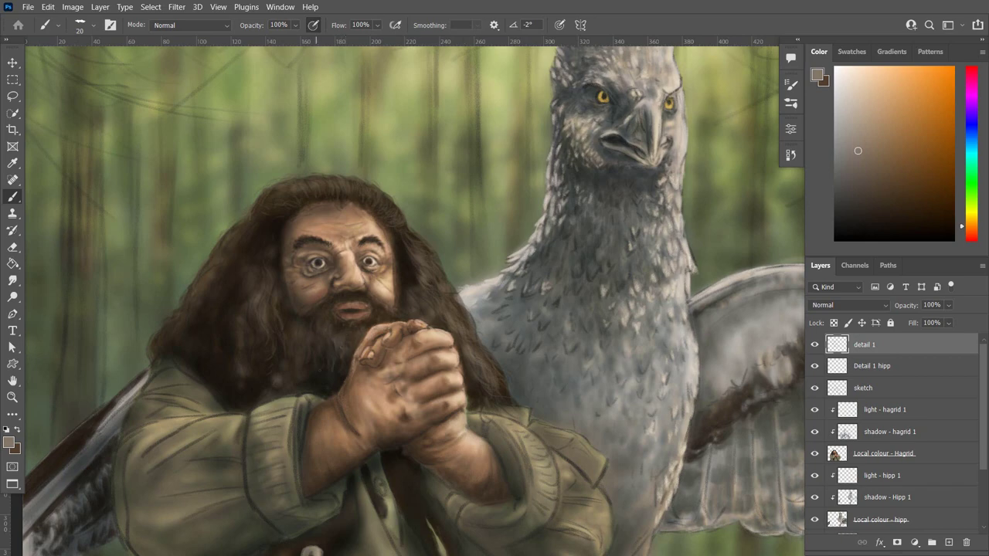
click(817, 75)
key(Return)
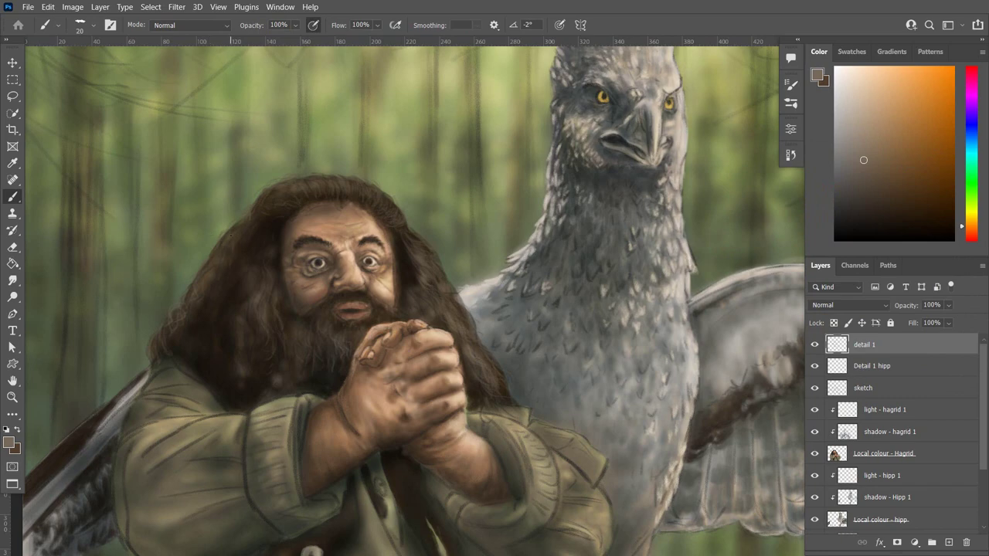
click(845, 139)
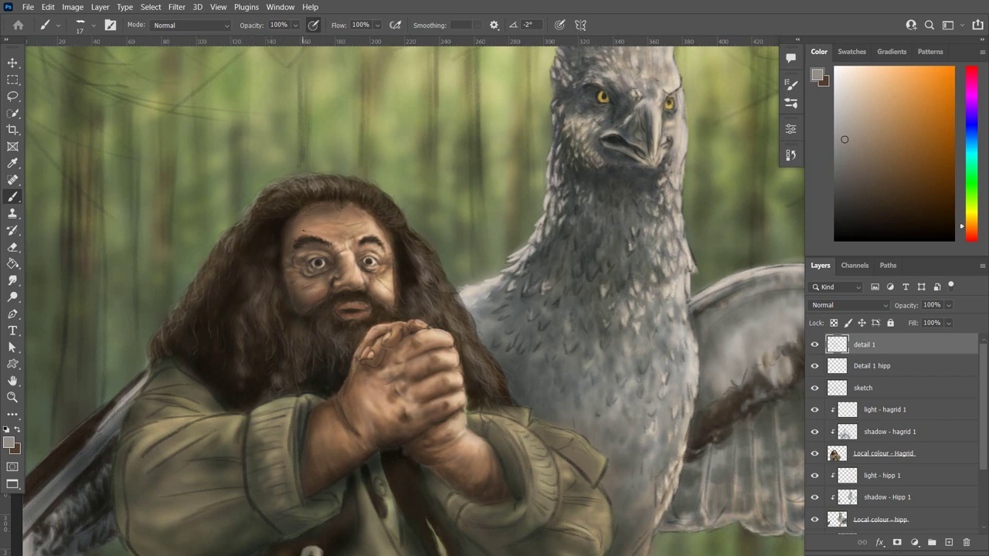
Fit the whole painting on screen, enlarge the brush to 70 px and sample a grey.
key(ctrl+0)
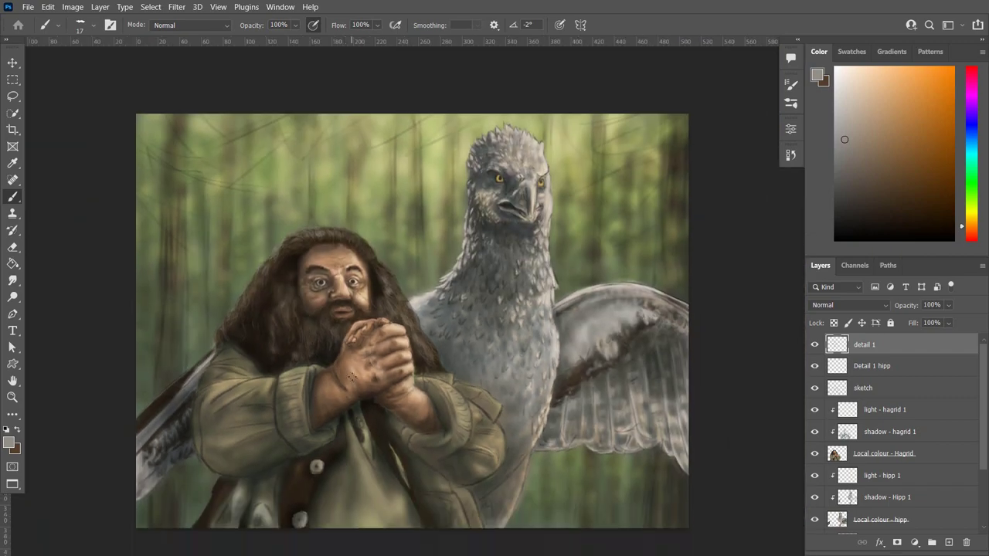
scroll(464, 309, up, 3)
right_click(86, 68)
drag(87, 68, 92, 68)
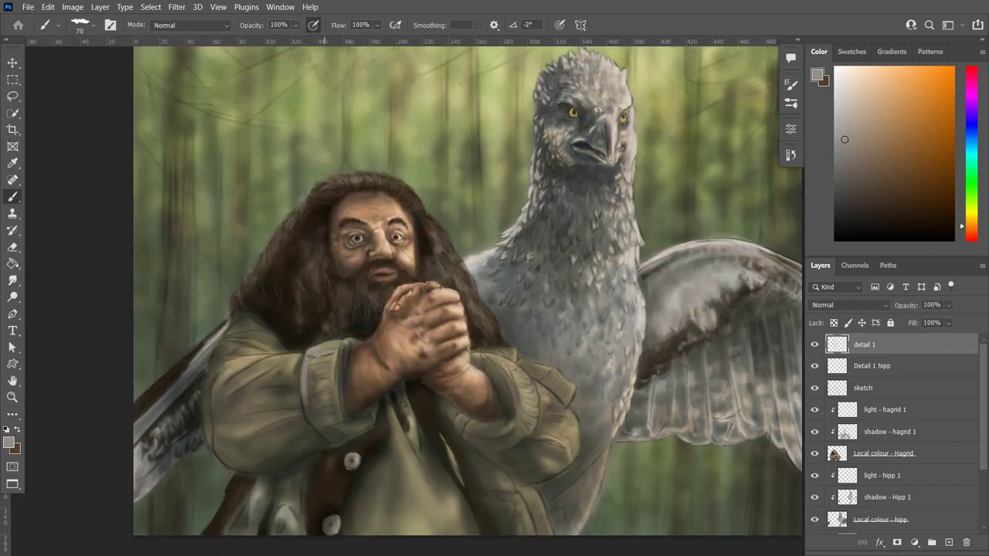
key(i)
click(10, 442)
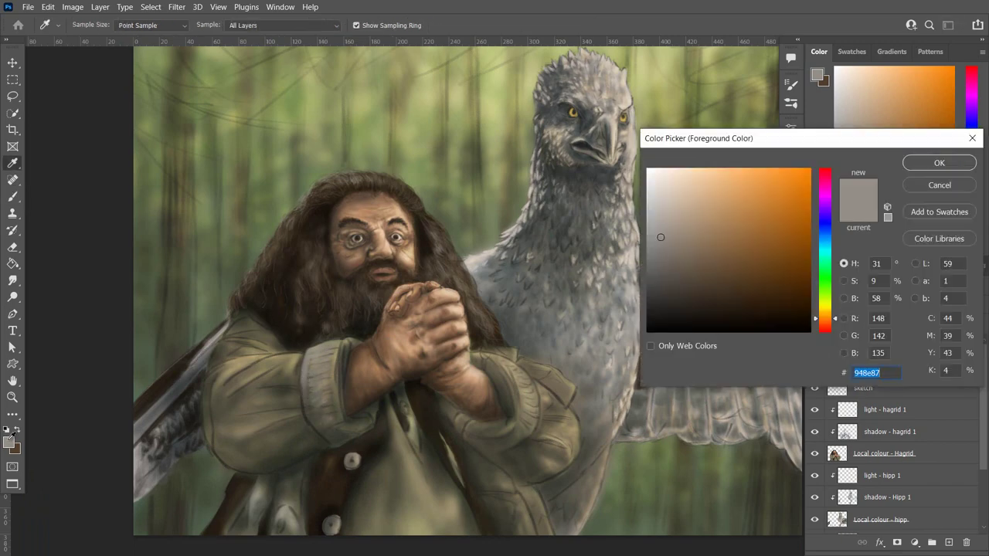
key(Return)
key(b)
Set the brush to 47 px and sample grey-brown 8f877a from the hippogriff.
right_click(309, 352)
key(Escape)
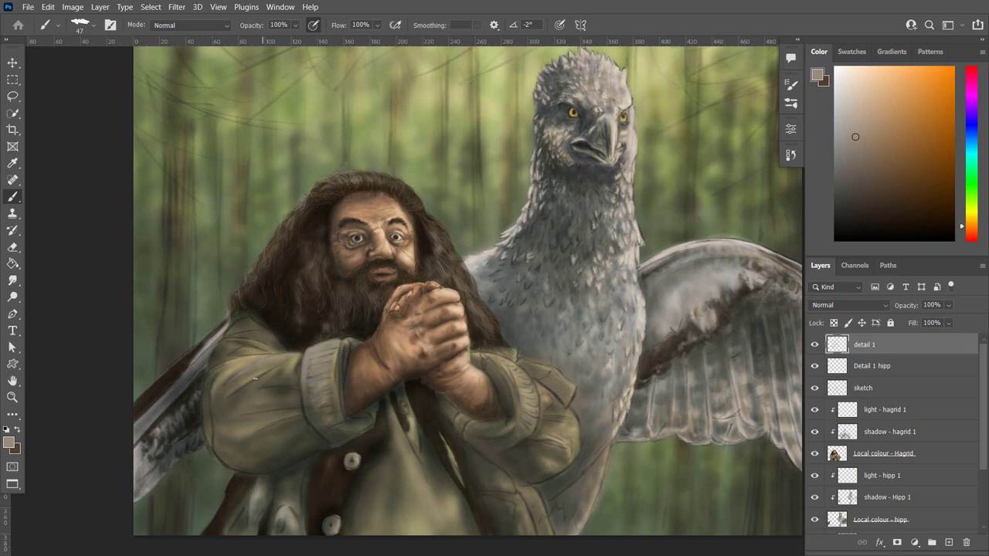
click(8, 442)
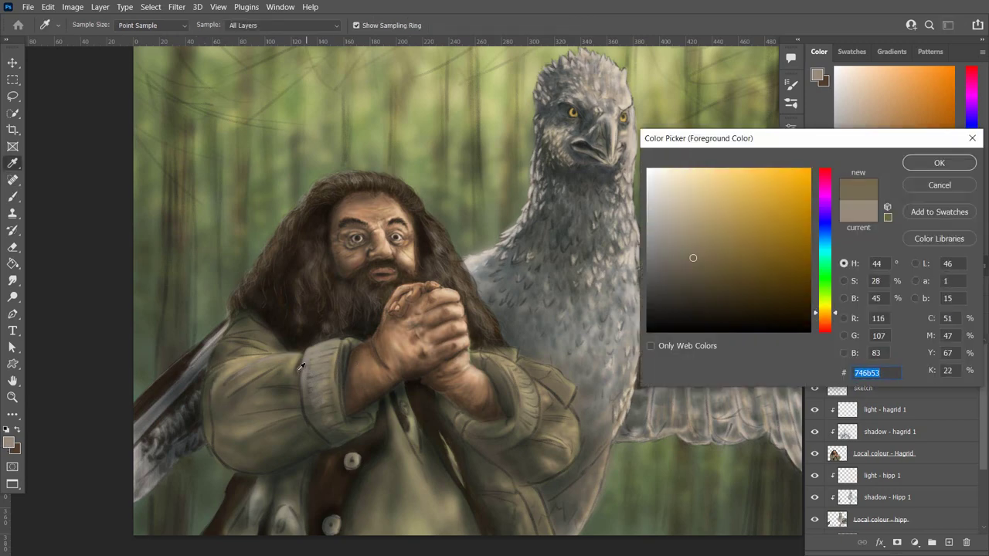
click(436, 296)
click(625, 261)
key(Return)
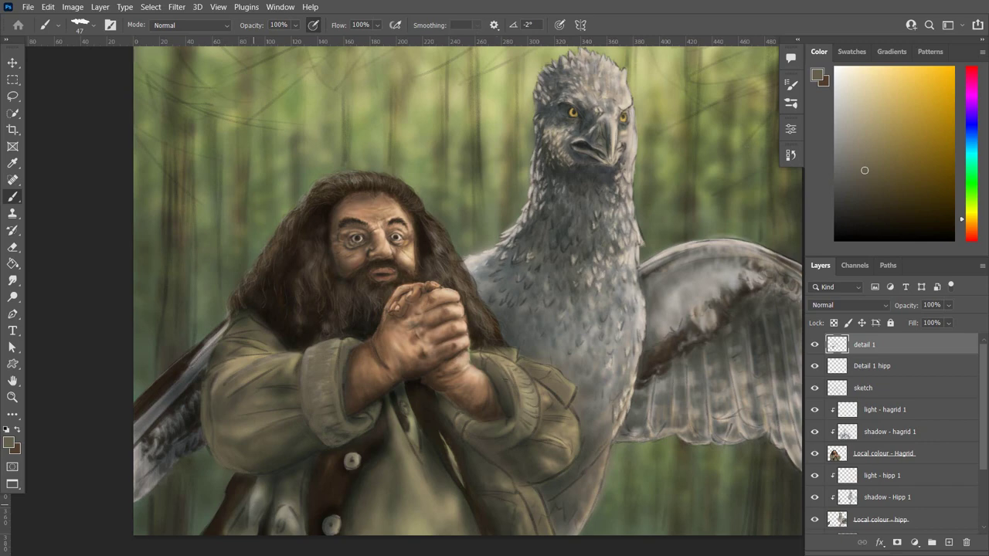
Paint a faint sleeve stroke, then brighten Hagrid's right shoulder with a lighter tone.
drag(502, 401, 490, 369)
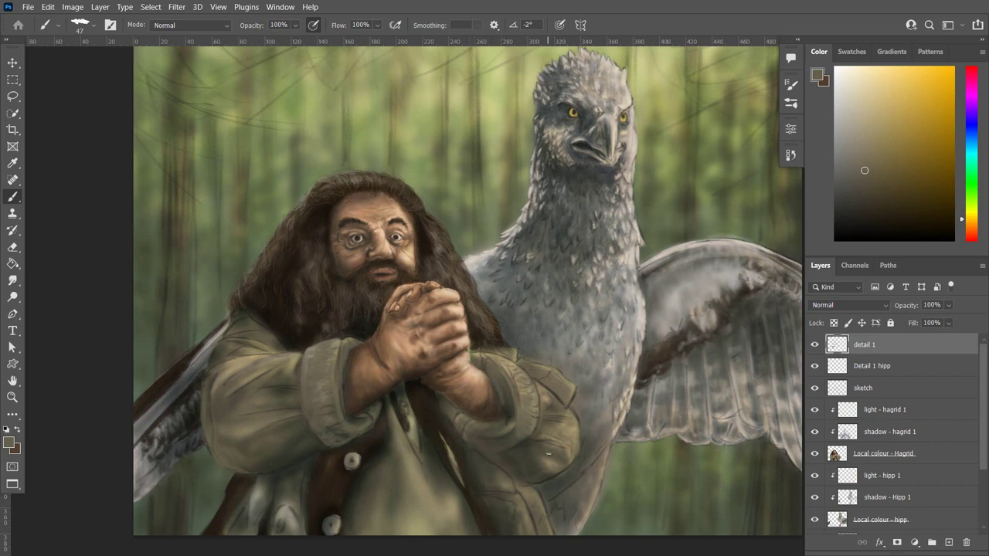
click(16, 438)
click(938, 161)
click(11, 442)
click(690, 232)
click(938, 162)
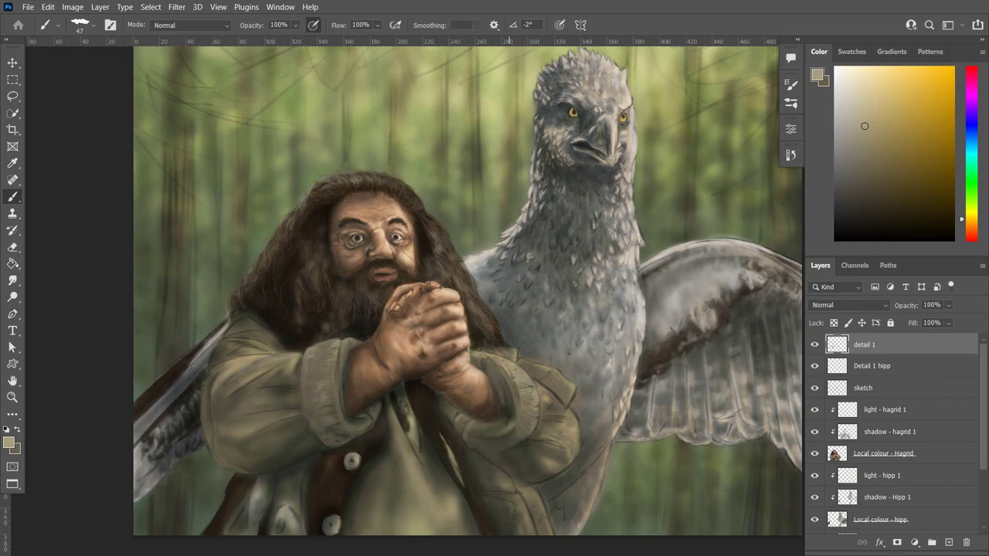
drag(518, 421, 523, 380)
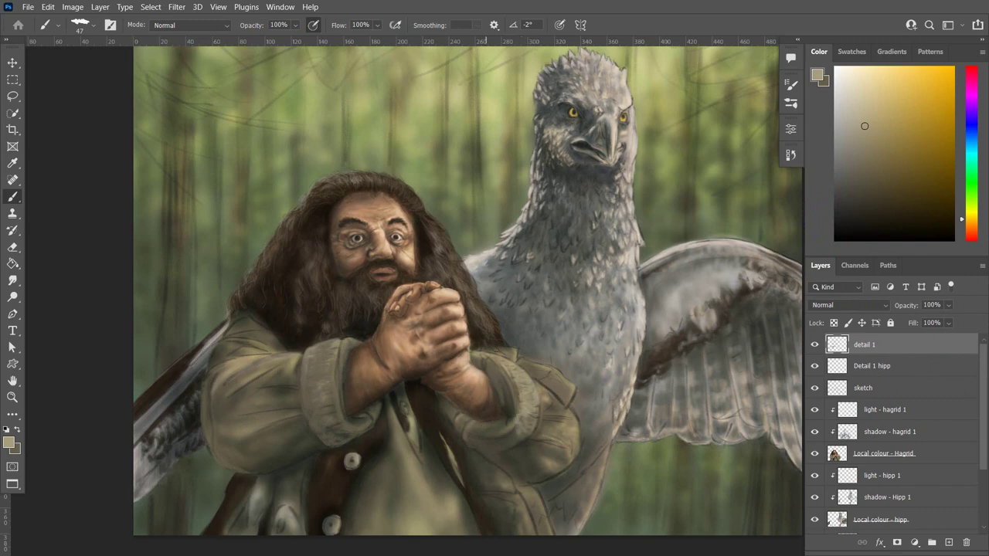
Add even lighter highlights on the shoulder and coat sleeve, then create a new empty Layer 1.
click(11, 442)
click(698, 203)
click(938, 161)
mouse_move(526, 379)
mouse_down()
mouse_move(539, 410)
mouse_move(516, 390)
mouse_up()
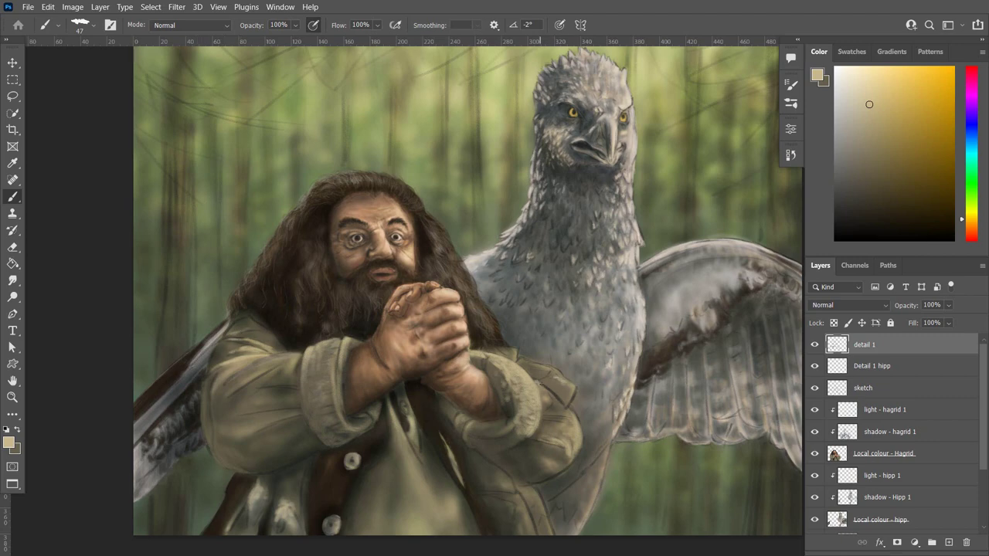
mouse_move(539, 384)
mouse_down()
mouse_move(565, 406)
mouse_move(550, 427)
mouse_up()
alt+click(479, 417)
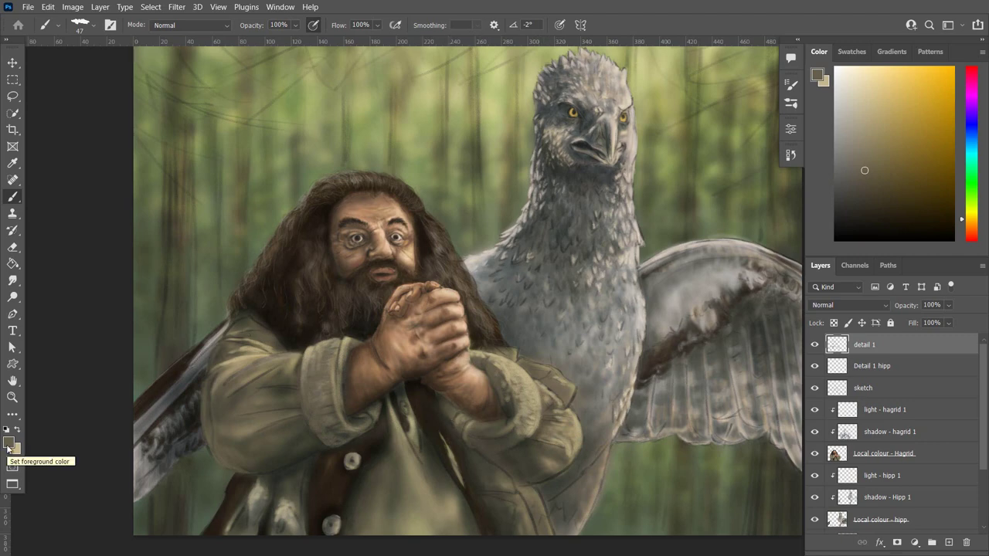
key(ctrl+shift+alt+n)
Choose a beige colour, resize the brush to 25 then 40, and paint a light coat stroke.
alt+click(148, 66)
key(Return)
key(b)
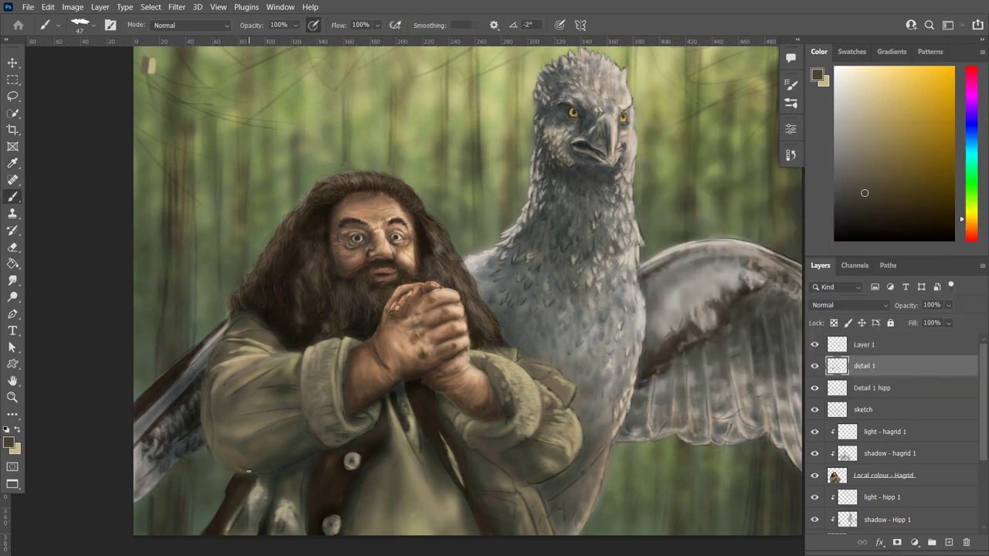
key(Return)
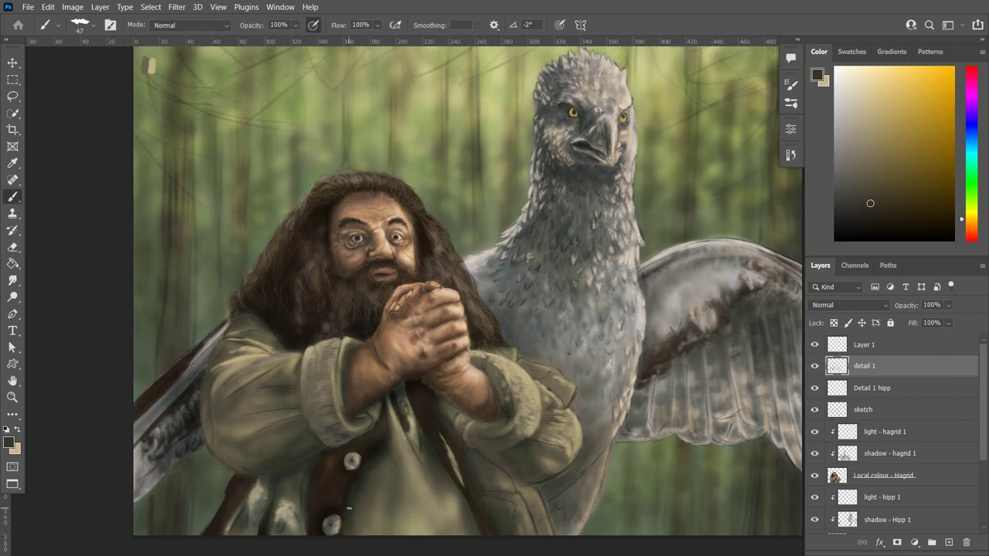
right_click(364, 417)
right_click(295, 347)
key(x)
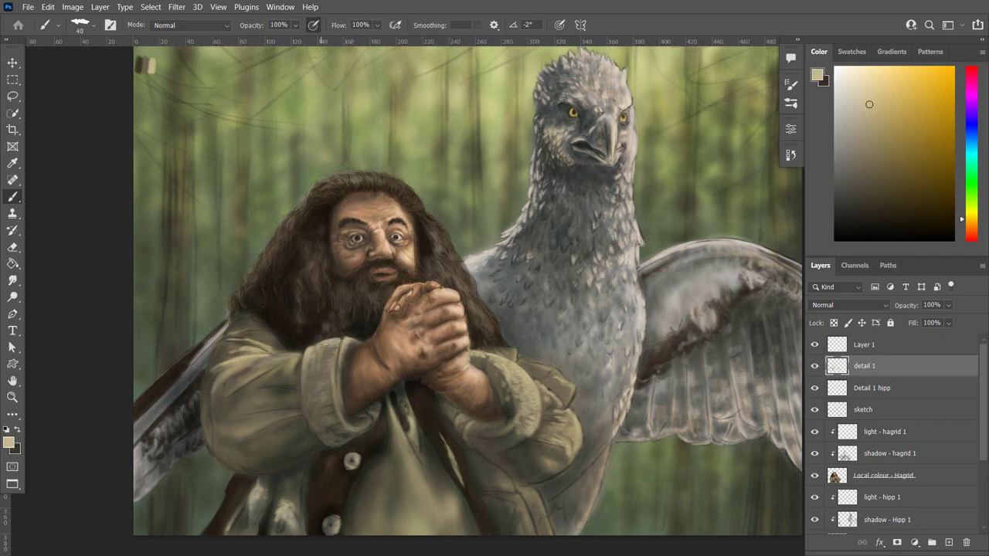
mouse_move(323, 348)
mouse_down()
mouse_move(333, 375)
mouse_move(305, 385)
mouse_move(315, 375)
mouse_move(337, 385)
mouse_up()
Set the brush to 45 and adjust the paint colour through dark brown, olive-yellow and orange.
right_click(323, 367)
key(Return)
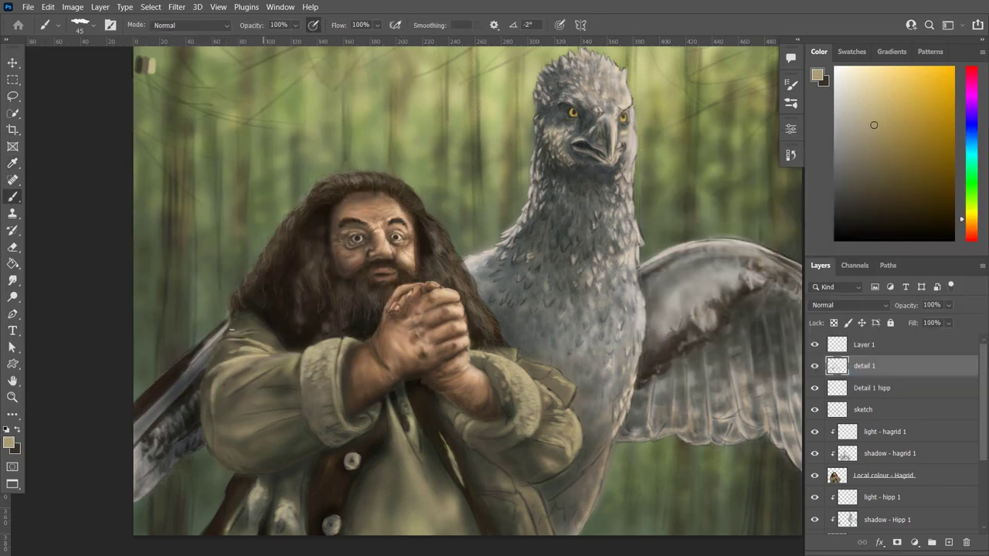
click(8, 442)
click(689, 268)
key(Return)
alt+click(493, 378)
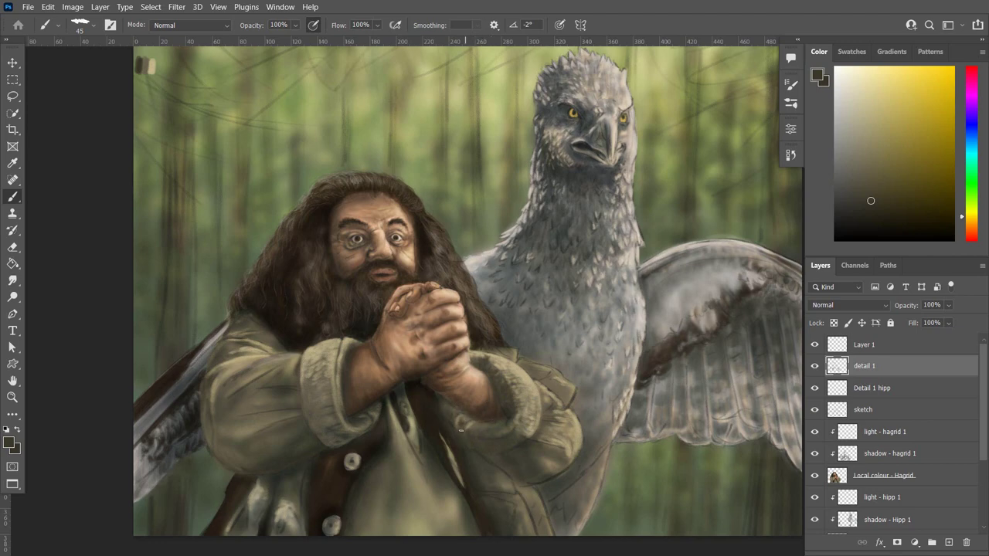
alt+click(478, 446)
click(790, 155)
click(663, 167)
click(790, 154)
click(879, 211)
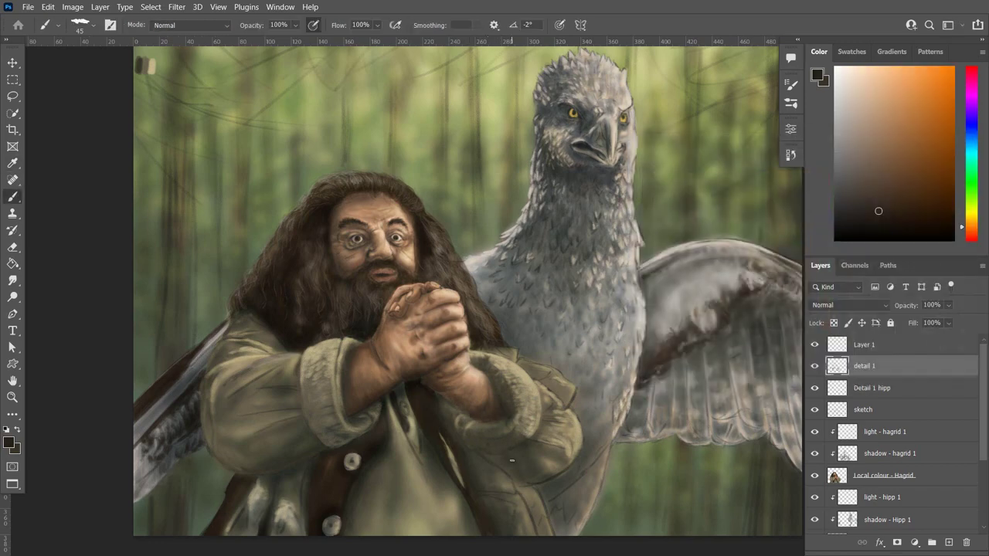
Paint light tan strokes by the right elbow and dark marks on shoulder and coat at size 39.
click(818, 75)
click(489, 422)
key(Return)
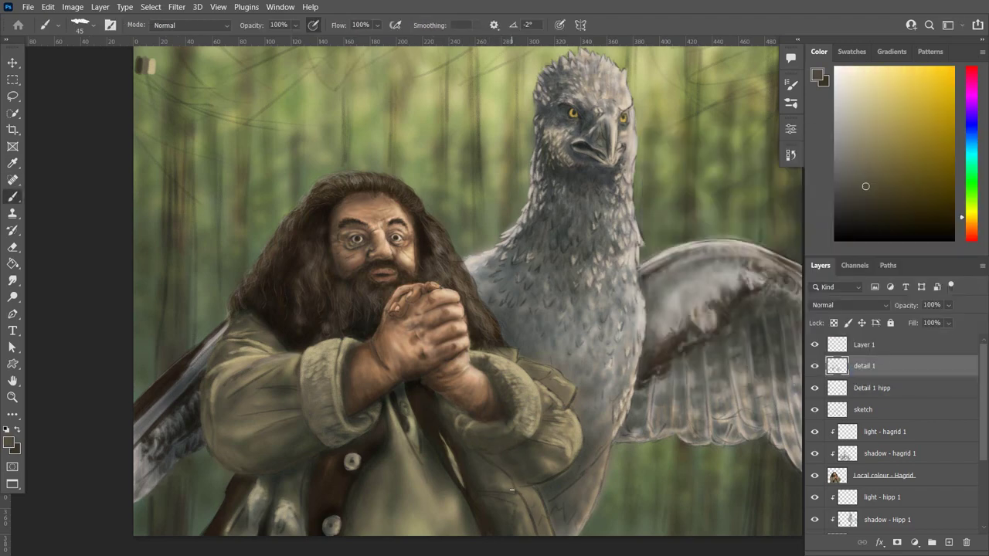
drag(573, 401, 541, 374)
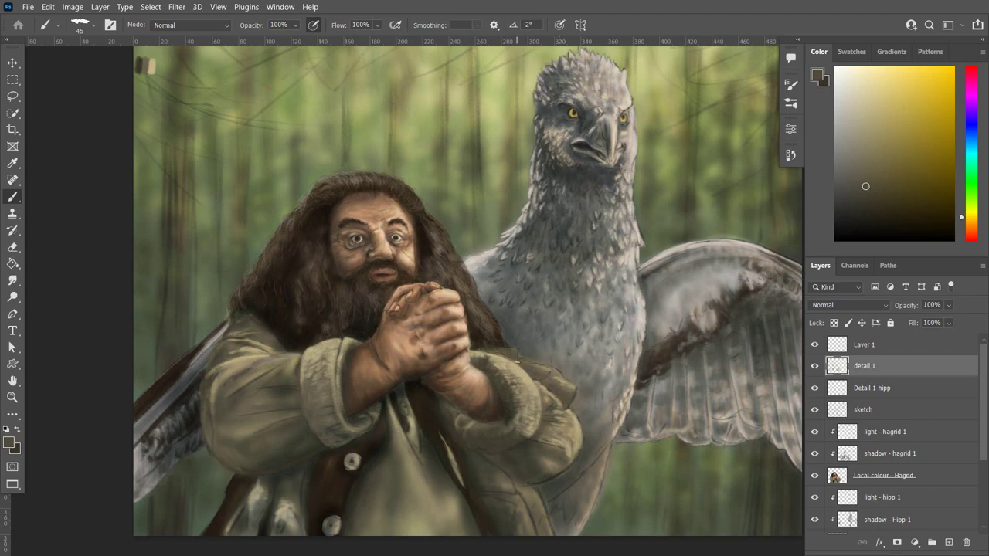
alt+click(513, 356)
click(94, 25)
drag(100, 62, 89, 62)
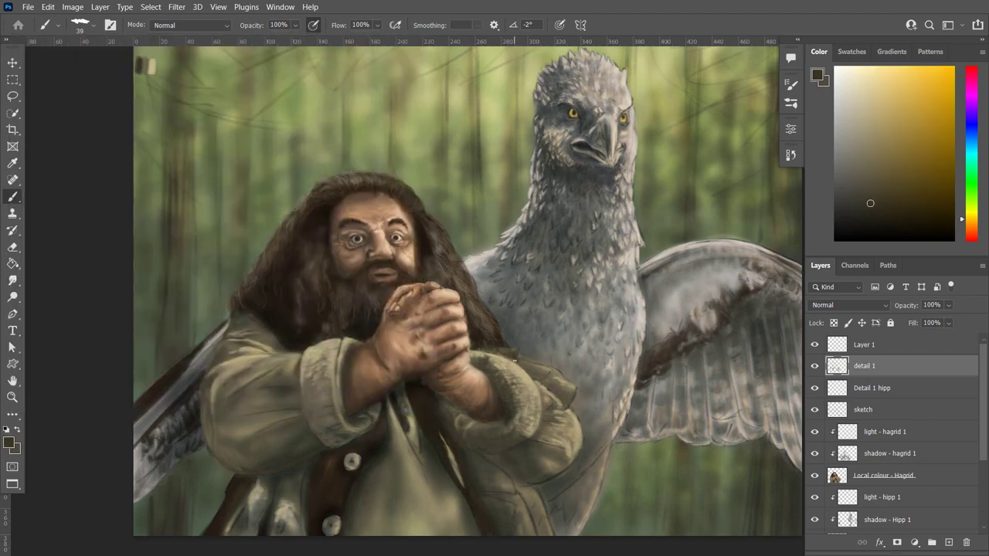
drag(518, 359, 576, 402)
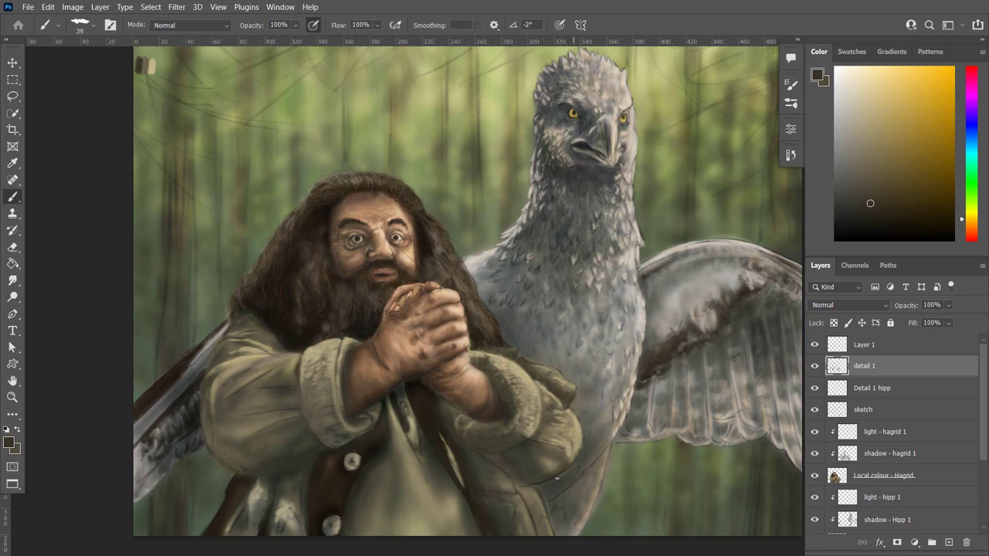
drag(546, 514, 550, 535)
Rename Layer 1 to 'colours', name the new top layer 'shadow - hagrid 2' and set it to Multiply.
double_click(864, 345)
text(colours)
key(Return)
click(949, 542)
double_click(864, 345)
text(shadow)
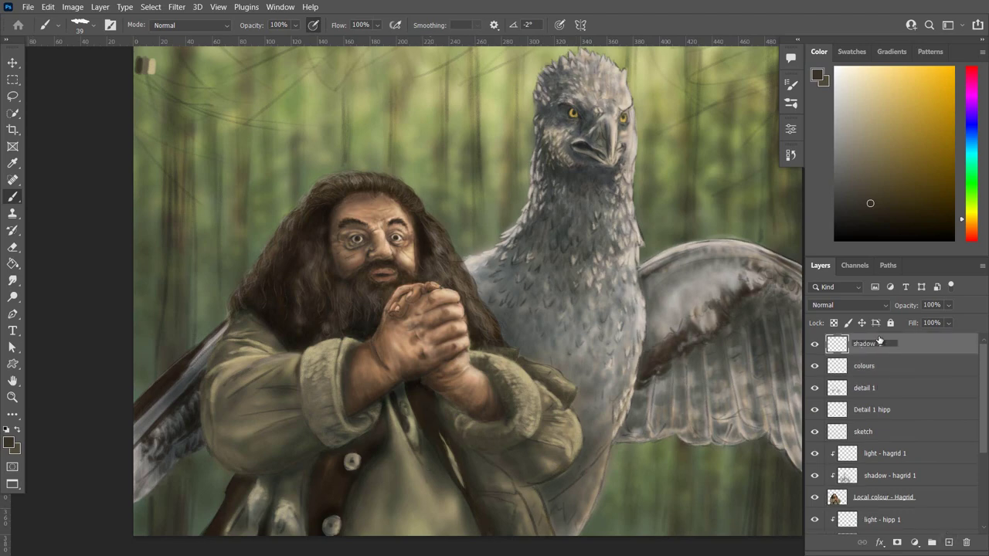
text( - hagrid 2)
key(Return)
click(850, 305)
Select a soft round brush with a muted orange-brown shadow colour at 72% opacity.
click(94, 24)
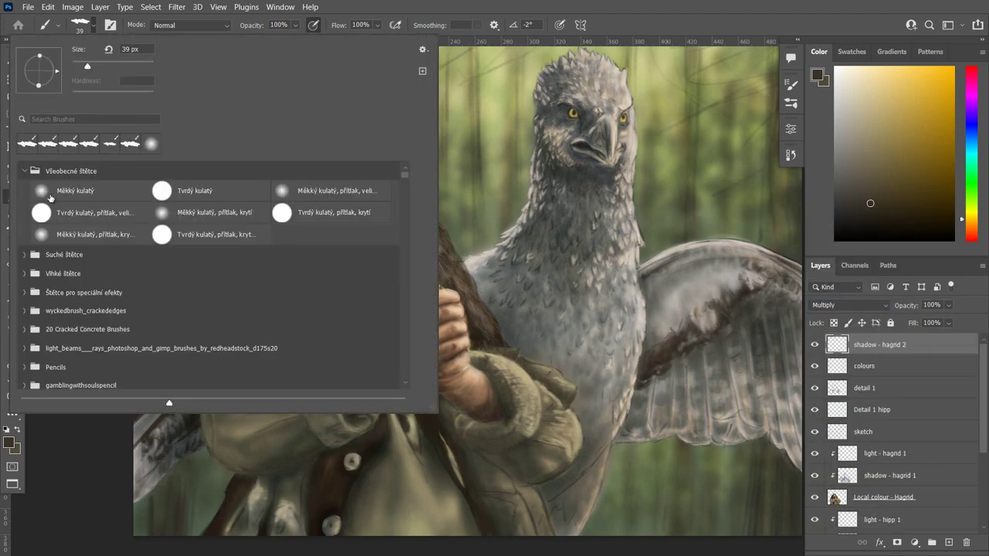
click(9, 442)
click(688, 252)
mouse_move(825, 312)
mouse_down()
mouse_move(827, 232)
mouse_move(827, 317)
mouse_up()
click(938, 164)
key(b)
key(7)
key(2)
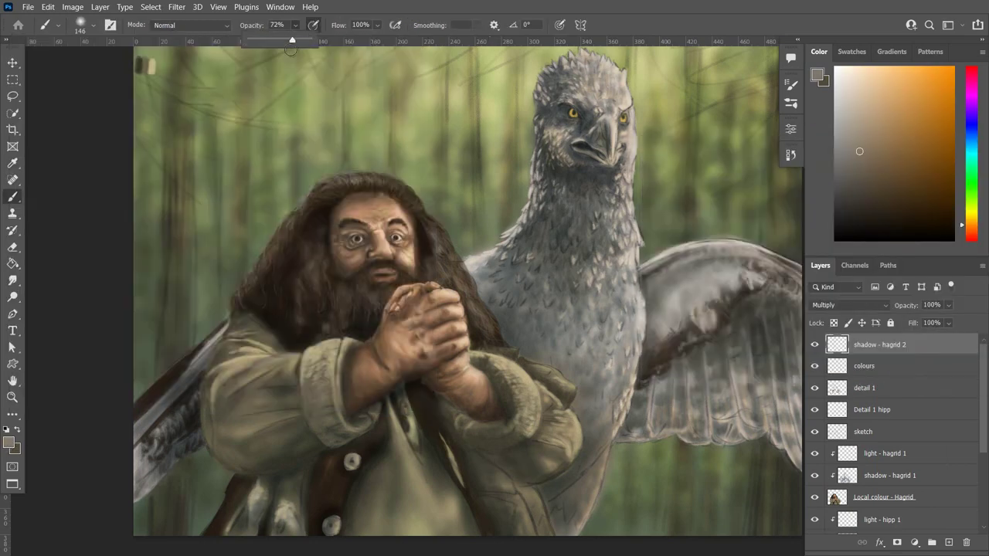
Shade the underside and cuff of Hagrid's sleeve, then shrink the brush and zoom in.
mouse_move(288, 475)
mouse_down()
mouse_move(328, 466)
mouse_move(265, 470)
mouse_move(224, 440)
mouse_move(364, 441)
mouse_move(318, 416)
mouse_move(319, 357)
mouse_up()
mouse_move(319, 357)
mouse_down()
mouse_move(336, 443)
mouse_move(355, 371)
mouse_up()
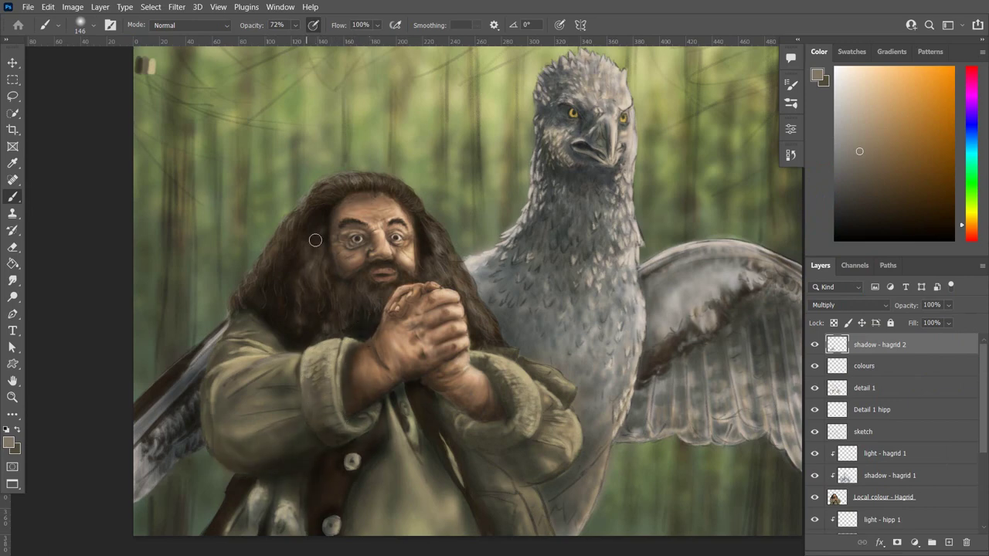
scroll(392, 532, down, 3)
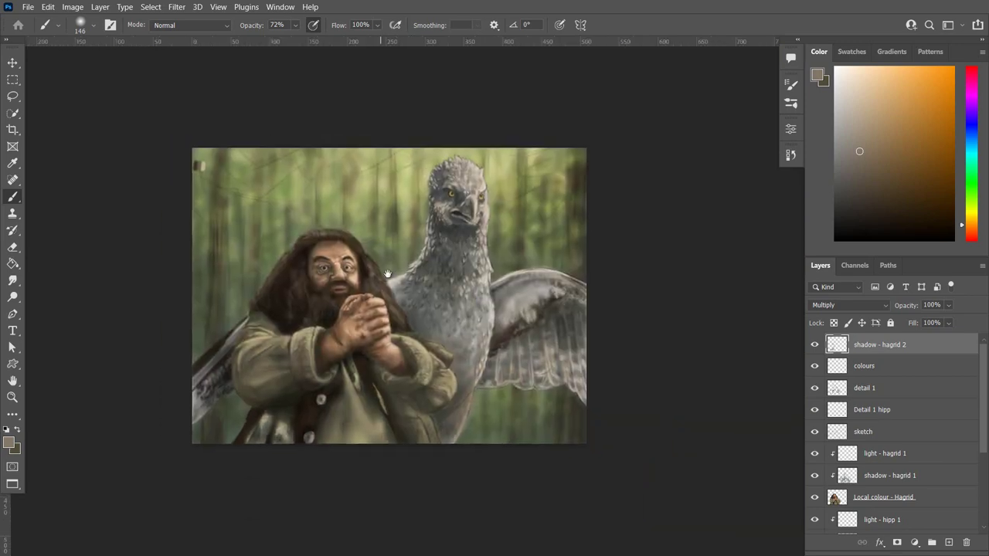
scroll(333, 476, up, 1)
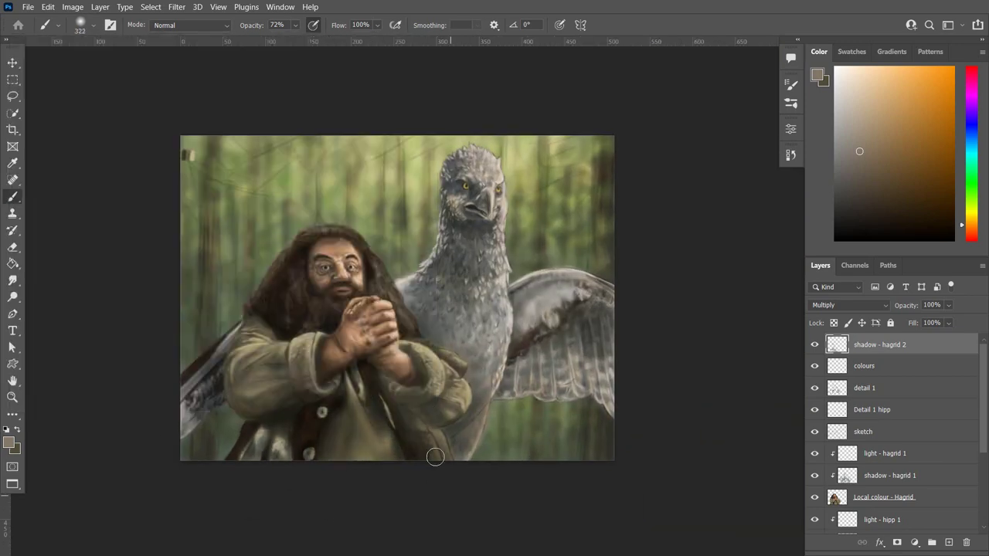
click(93, 24)
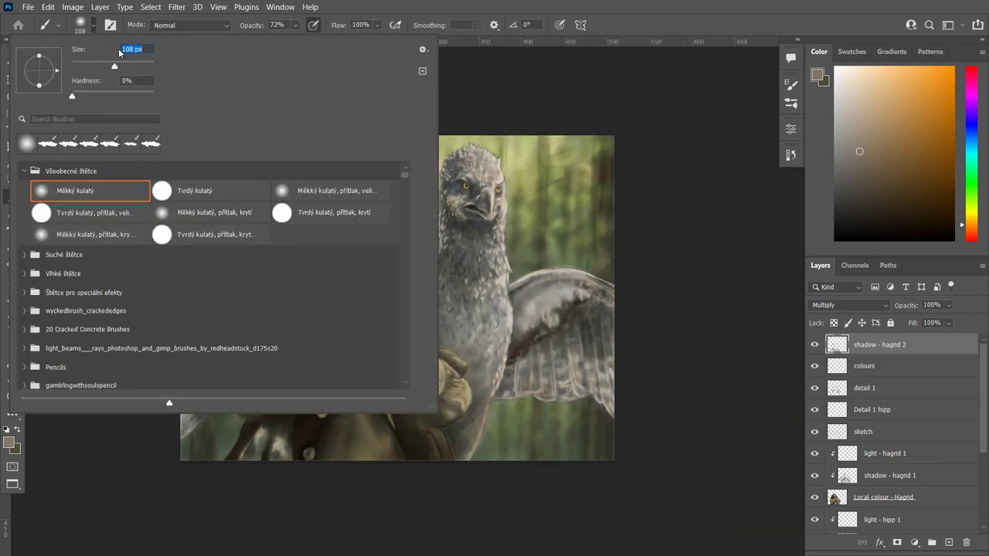
key(Return)
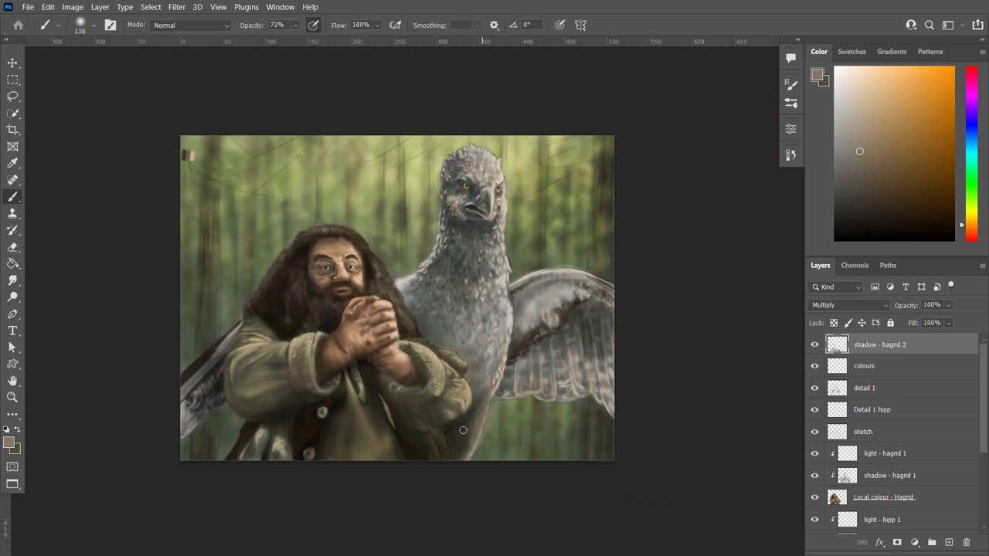
key(ctrl+plus)
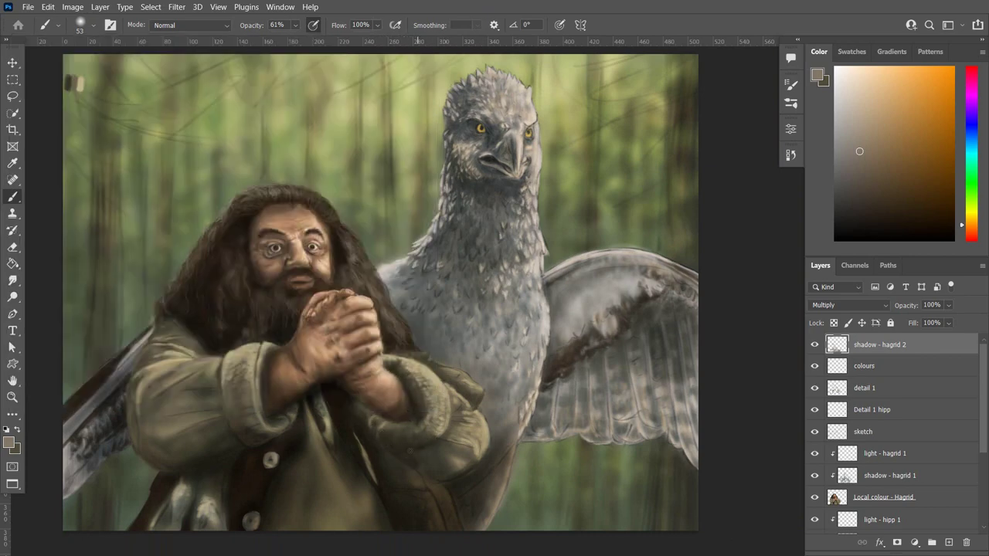
Darken Hagrid's robe with a 133 px brush.
mouse_move(464, 445)
mouse_down()
mouse_move(434, 469)
mouse_move(443, 473)
mouse_move(423, 471)
mouse_move(443, 472)
mouse_up()
right_click(406, 465)
key(Return)
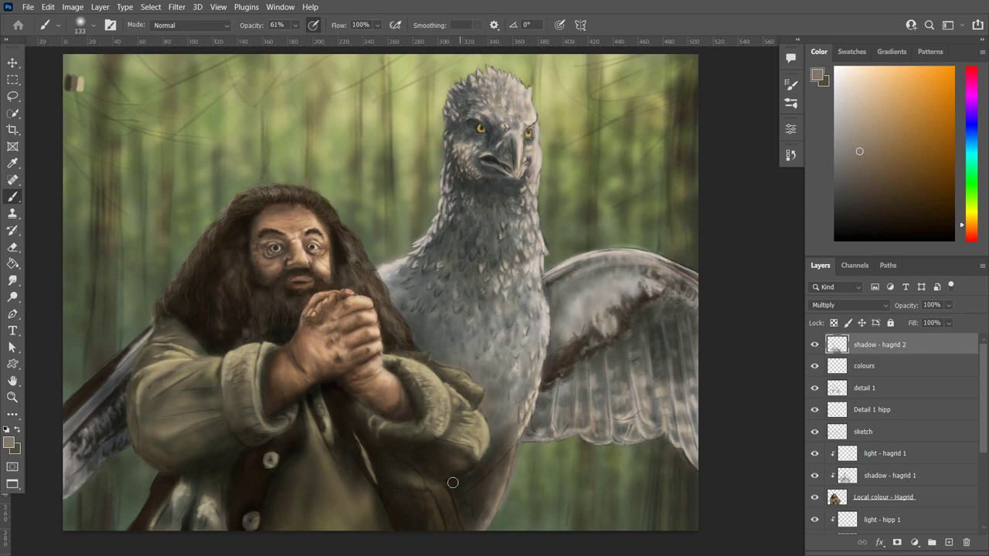
drag(376, 487, 354, 525)
With a 42 px brush, shade Hagrid's sleeves and forearm near his hands.
right_click(108, 62)
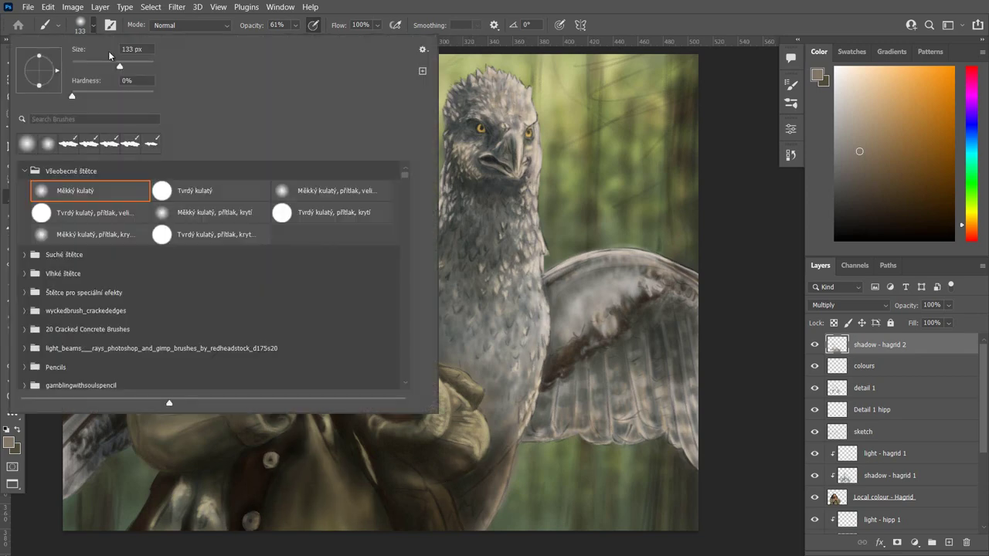
drag(108, 60, 96, 60)
key(Return)
mouse_move(223, 412)
mouse_down()
mouse_move(211, 427)
mouse_move(176, 410)
mouse_move(216, 400)
mouse_up()
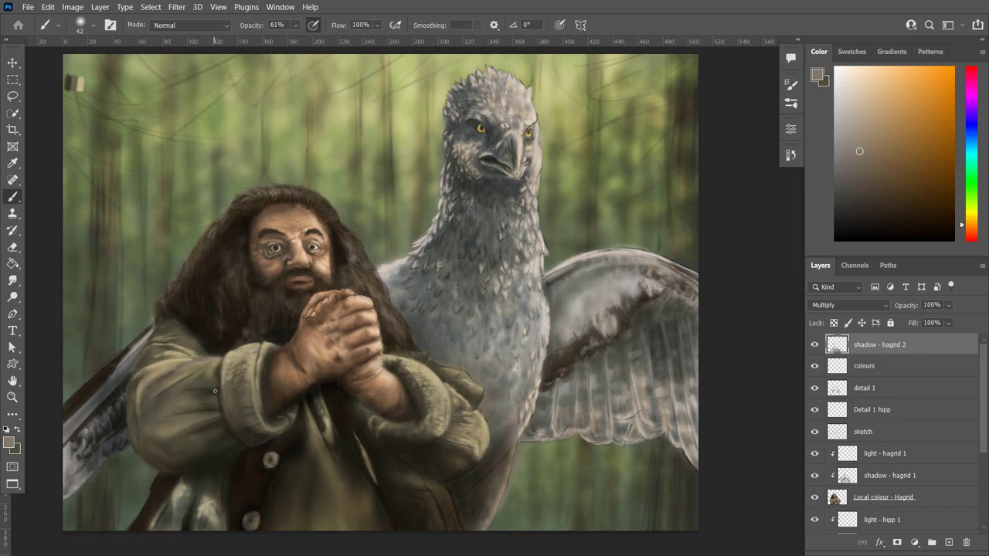
mouse_move(266, 352)
mouse_down()
mouse_move(278, 397)
mouse_move(256, 371)
mouse_move(258, 354)
mouse_move(237, 365)
mouse_move(233, 389)
mouse_move(263, 428)
mouse_move(253, 397)
mouse_move(264, 394)
mouse_move(229, 411)
mouse_move(236, 427)
mouse_up()
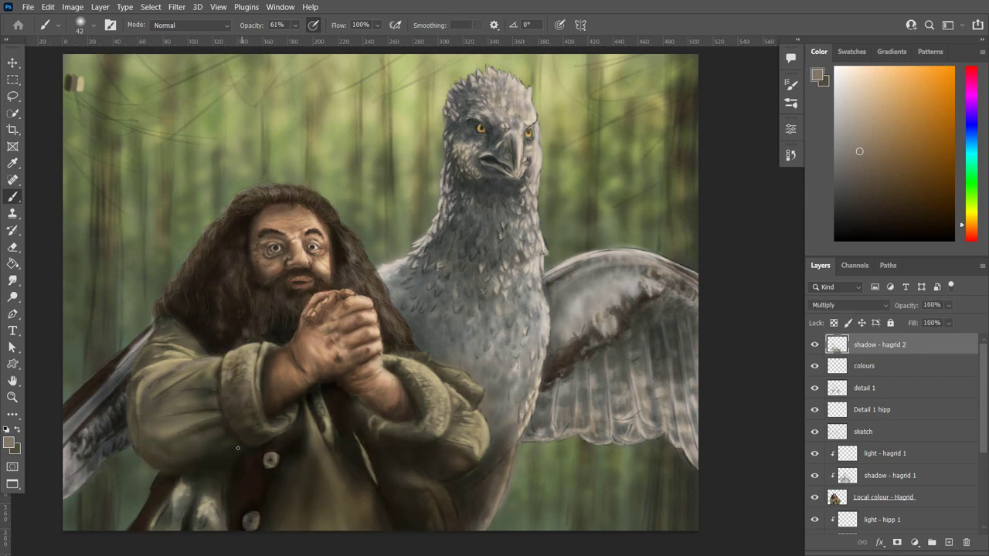
drag(167, 375, 153, 402)
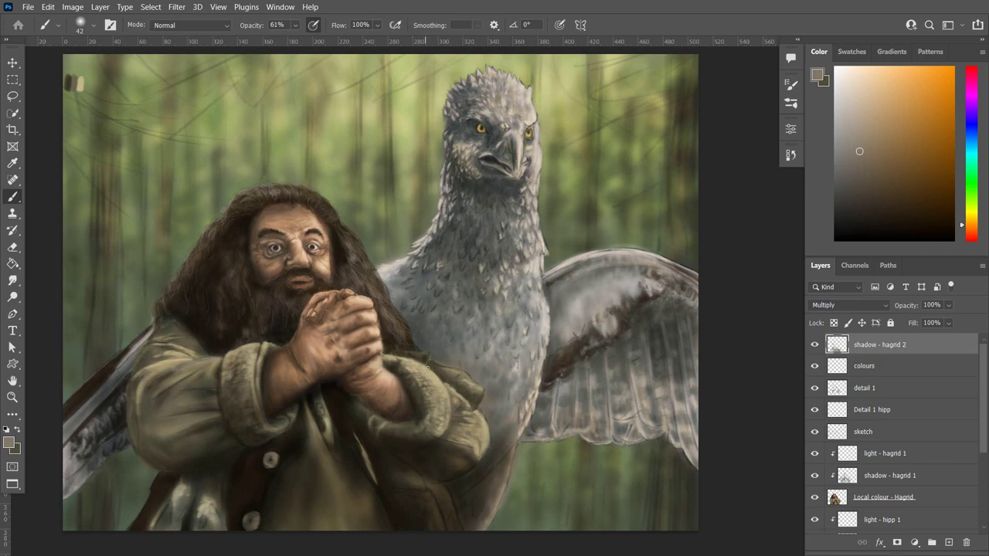
Deepen the coat shadows by his right arm and along the edge beside the hippogriff.
mouse_move(429, 374)
mouse_down()
mouse_move(437, 414)
mouse_move(423, 424)
mouse_move(442, 388)
mouse_move(466, 393)
mouse_move(460, 368)
mouse_move(483, 374)
mouse_move(455, 431)
mouse_move(464, 434)
mouse_up()
drag(480, 435, 469, 458)
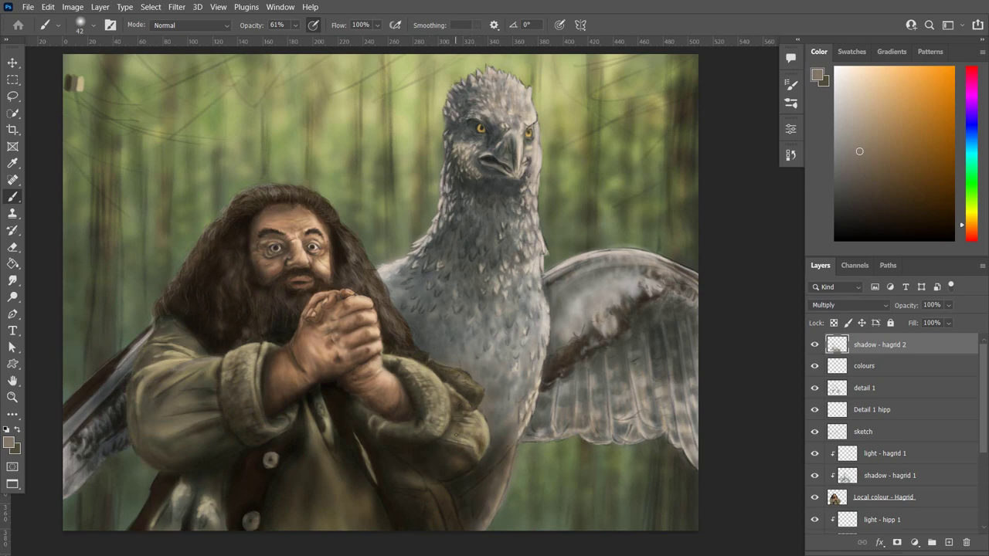
mouse_move(455, 378)
mouse_down()
mouse_move(479, 388)
mouse_move(441, 432)
mouse_move(447, 390)
mouse_up()
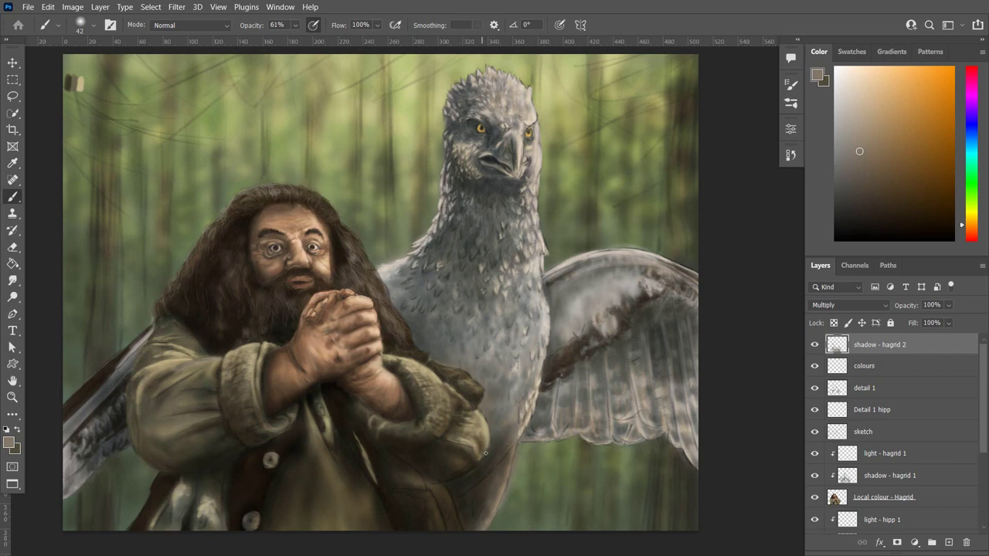
mouse_move(486, 453)
mouse_down()
mouse_move(467, 434)
mouse_move(488, 421)
mouse_move(499, 429)
mouse_move(466, 438)
mouse_move(448, 398)
mouse_move(467, 390)
mouse_up()
At 59% brush opacity, shade Hagrid's knuckles, wrist, left eye area and lower coat.
key(0)
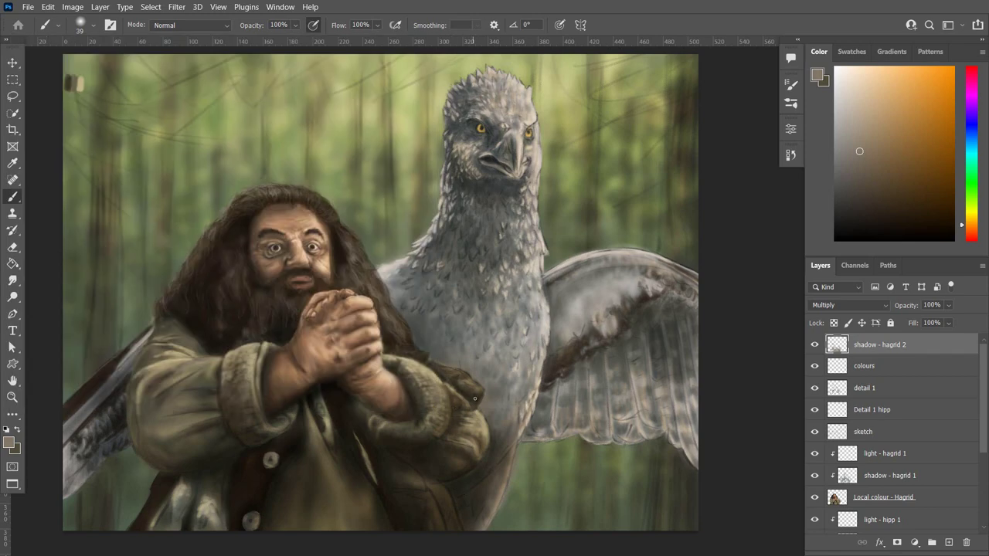
drag(295, 26, 287, 38)
mouse_move(334, 304)
mouse_down()
mouse_move(321, 316)
mouse_move(357, 300)
mouse_move(332, 319)
mouse_move(363, 307)
mouse_move(347, 303)
mouse_move(357, 296)
mouse_move(337, 300)
mouse_up()
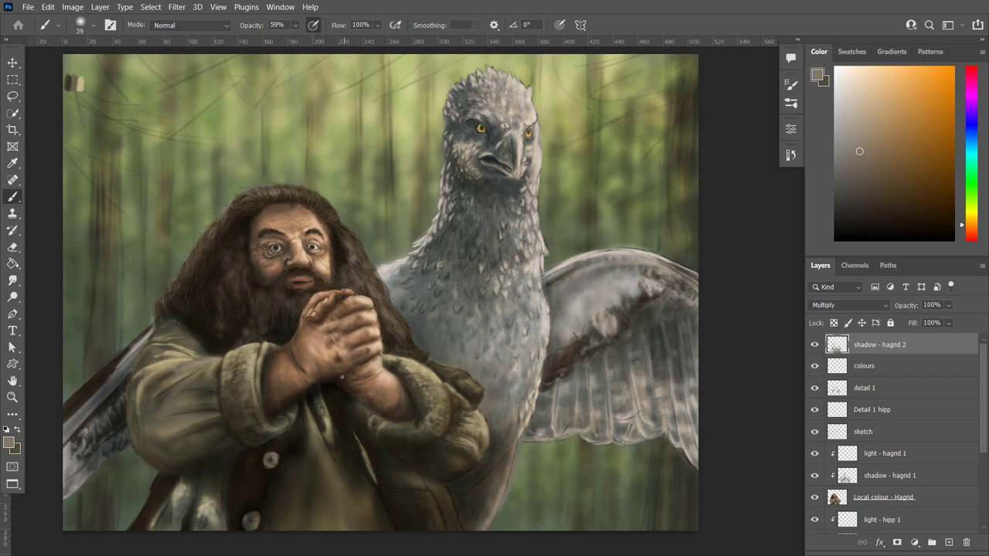
drag(360, 393, 377, 402)
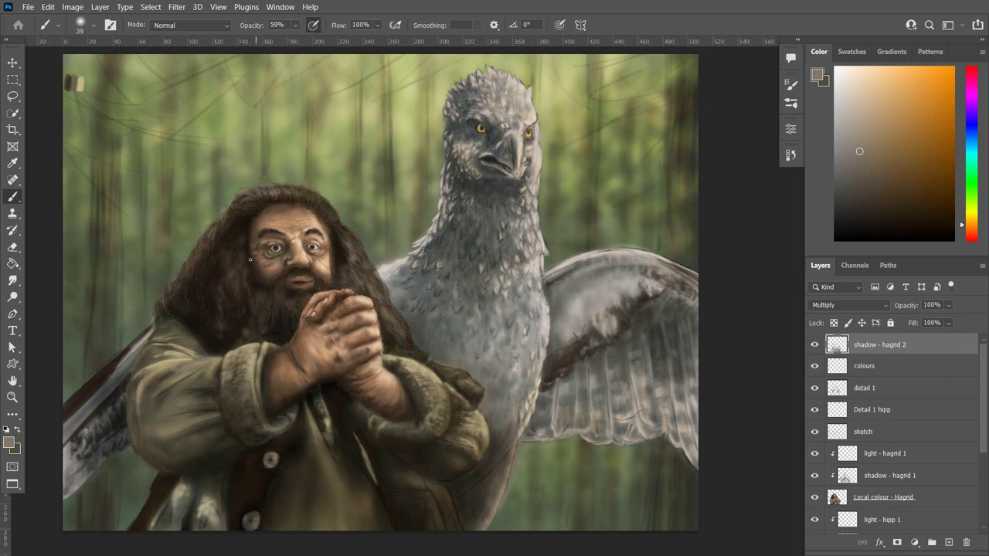
mouse_move(253, 236)
mouse_down()
mouse_move(317, 245)
mouse_move(328, 268)
mouse_move(320, 264)
mouse_up()
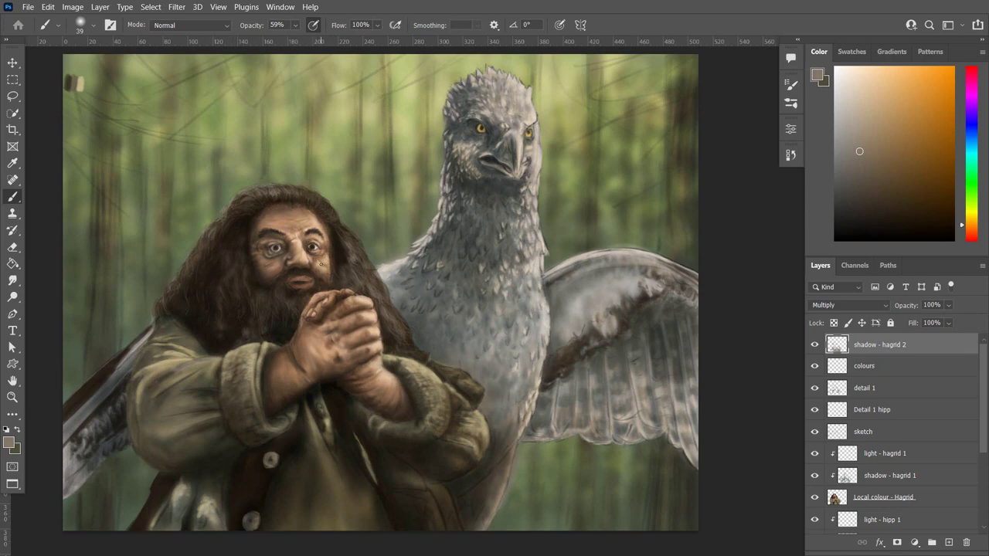
mouse_move(357, 367)
mouse_down()
mouse_move(338, 370)
mouse_move(382, 377)
mouse_up()
drag(317, 436, 309, 425)
mouse_move(192, 522)
mouse_down()
mouse_move(205, 497)
mouse_move(215, 501)
mouse_move(183, 510)
mouse_move(215, 521)
mouse_move(207, 502)
mouse_up()
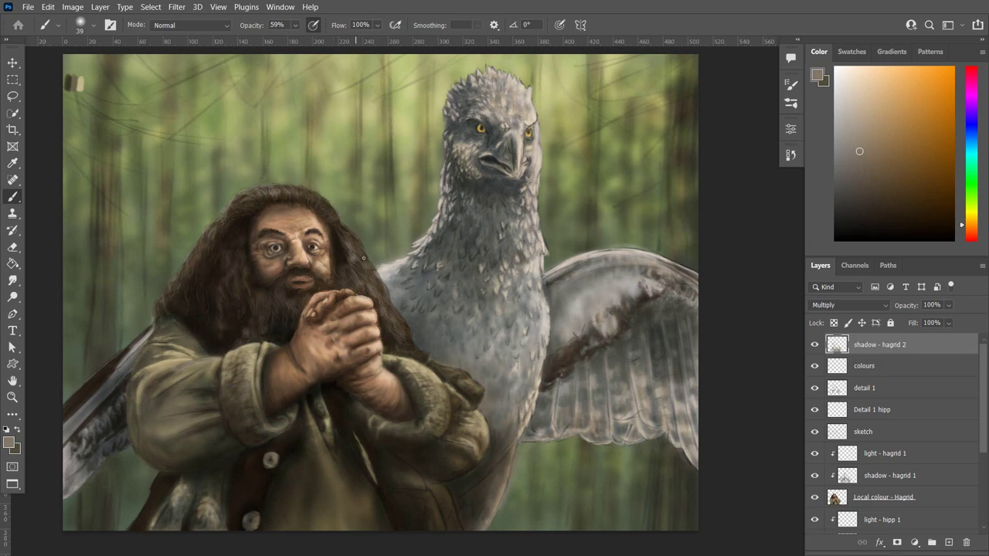
Return to the regular brush and shade Hagrid's hair, nose bridge and forehead.
right_click(12, 197)
click(62, 214)
drag(272, 194, 281, 193)
drag(366, 251, 384, 278)
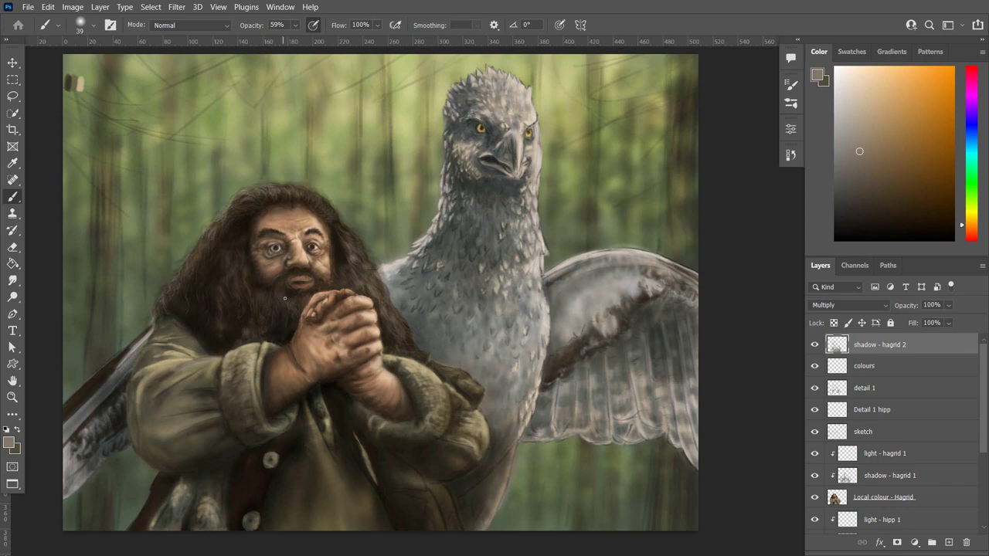
drag(299, 256, 297, 246)
drag(300, 205, 286, 217)
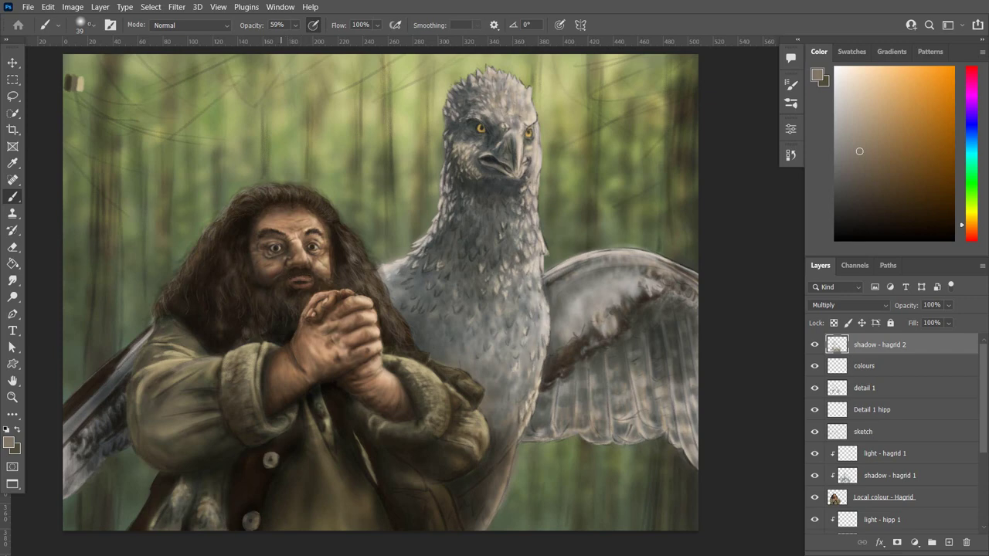
Shrink the brush to 20 px and shade under the right eye and along the hair outline.
key(bracketleft)
key(bracketleft)
key(bracketleft)
drag(303, 241, 300, 228)
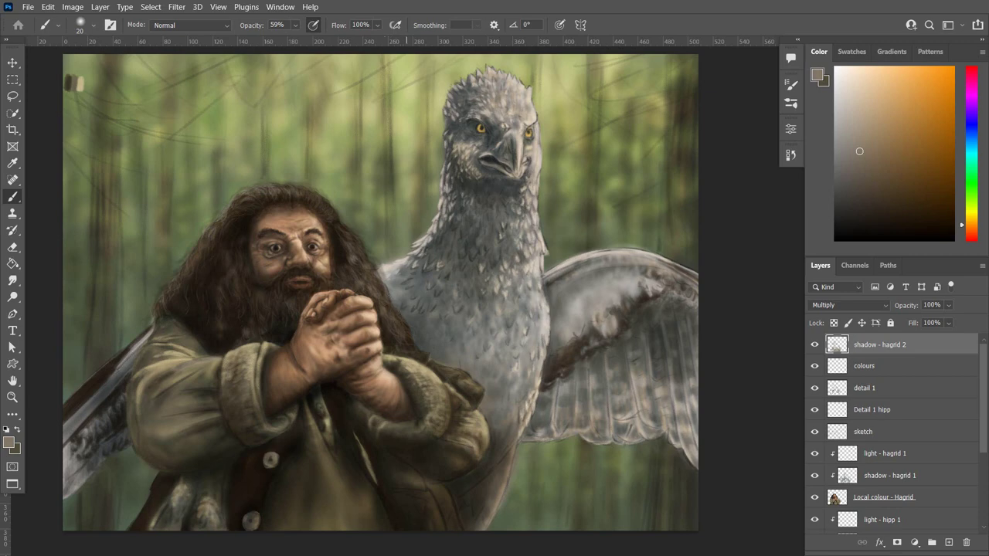
drag(372, 277, 390, 285)
drag(184, 268, 244, 193)
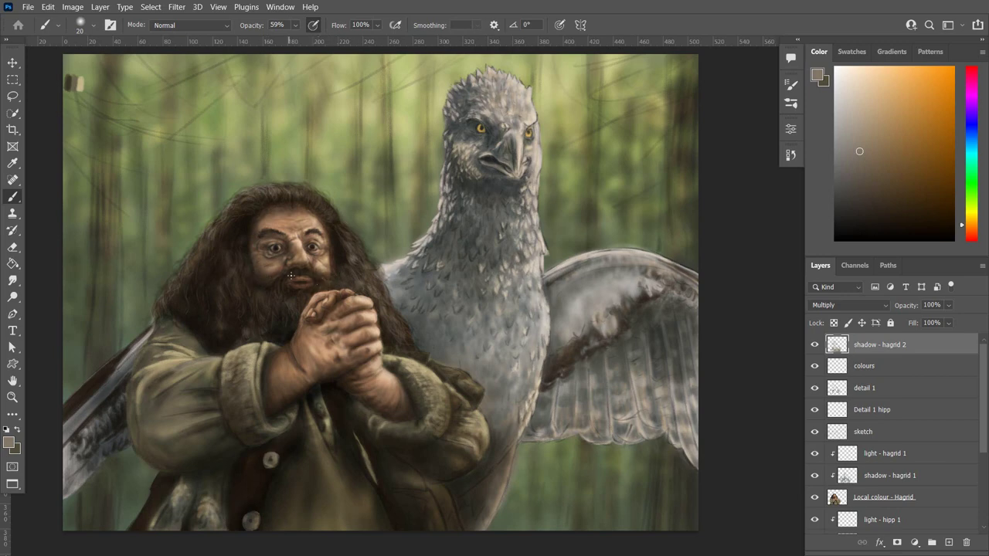
Zoom the canvas and set the brush size to 177 px.
scroll(398, 210, down, 1)
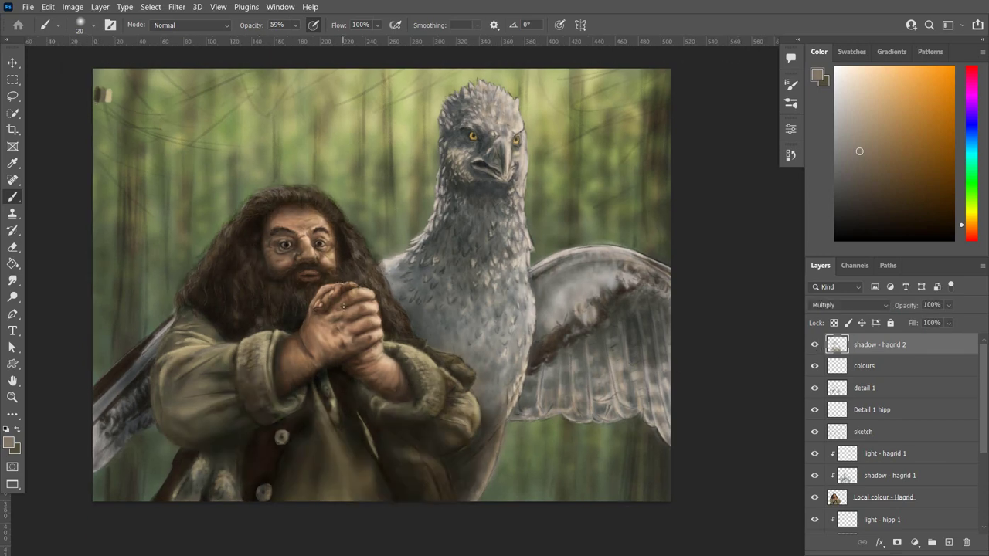
scroll(440, 308, up, 1)
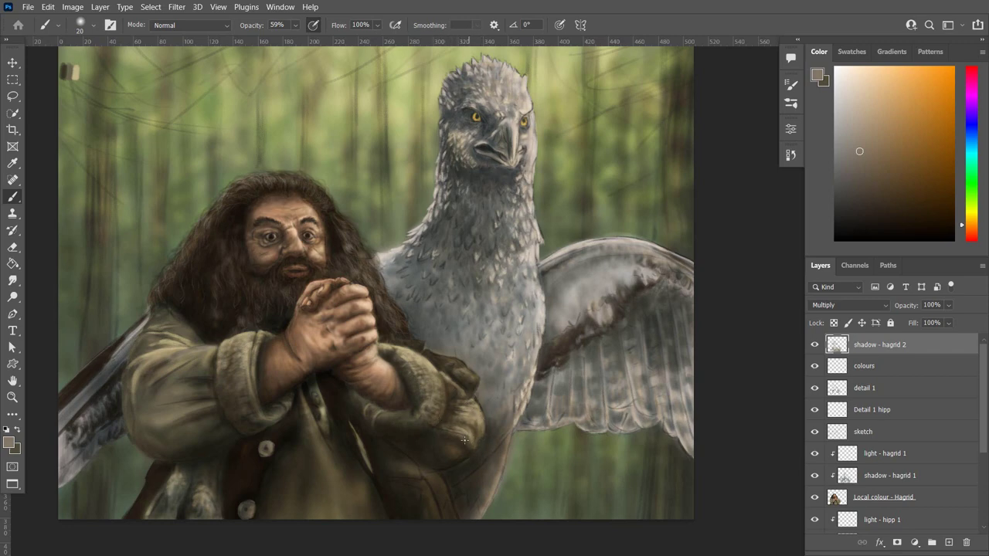
right_click(256, 501)
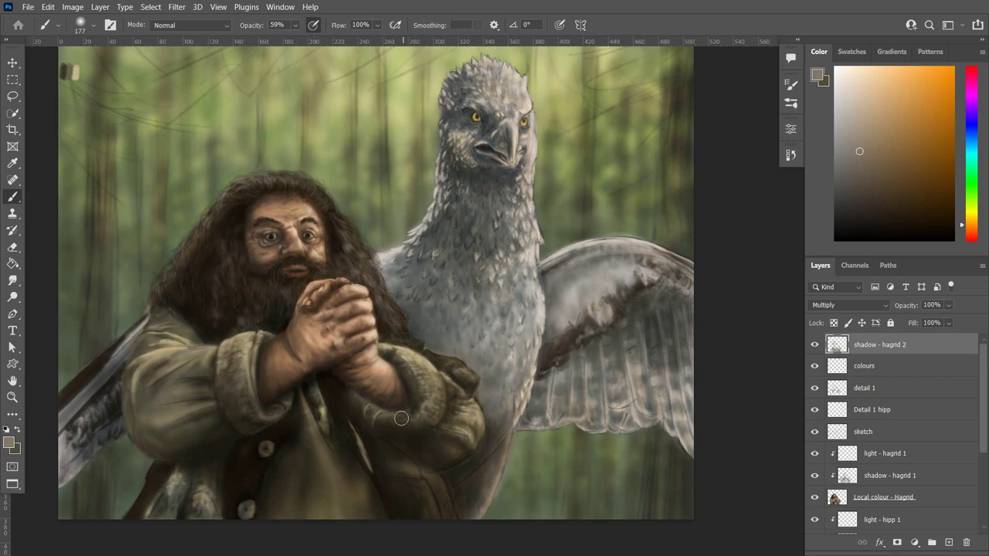
At full opacity, darken the sleeve-belly join and the hippogriff's neck, chest and lower wing.
key(0)
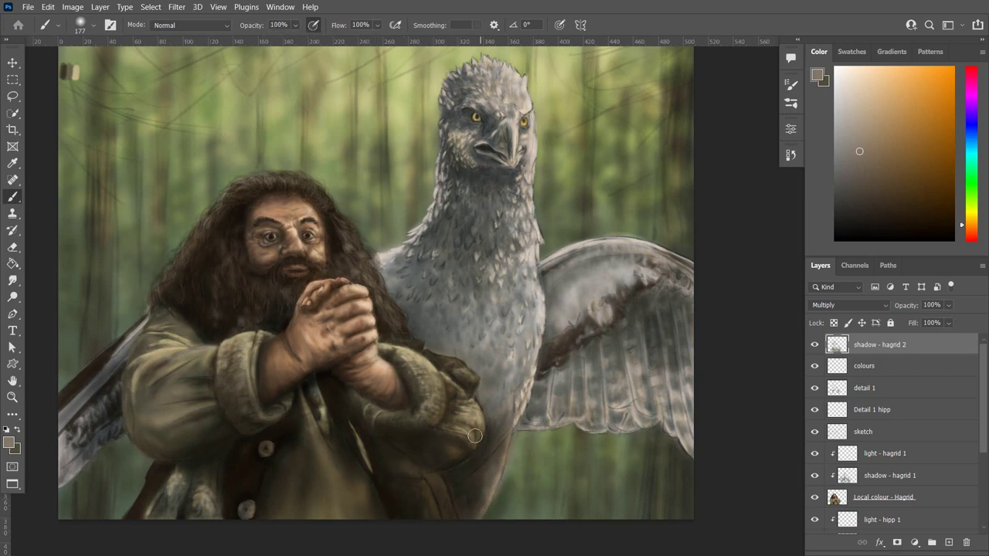
drag(474, 436, 494, 448)
drag(433, 325, 510, 410)
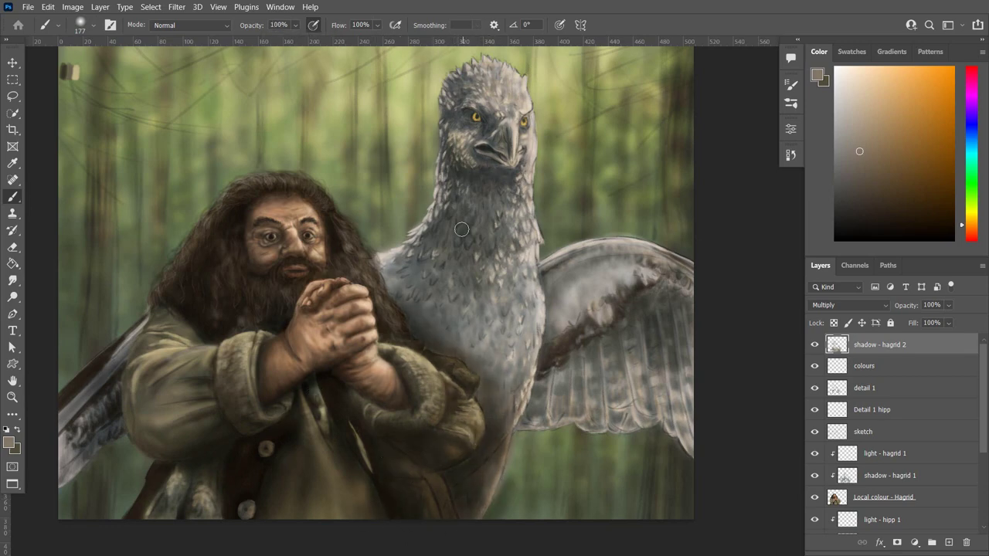
drag(461, 229, 486, 324)
drag(402, 278, 495, 232)
drag(525, 325, 518, 417)
mouse_move(587, 270)
mouse_down()
mouse_move(555, 411)
mouse_move(599, 344)
mouse_up()
drag(545, 316, 548, 267)
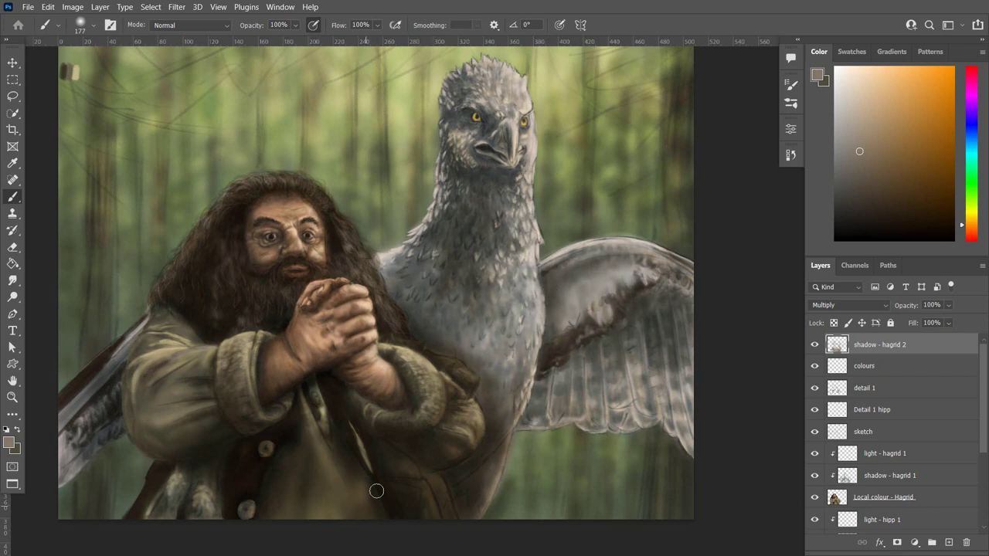
Shade the bottom and lower-left of Hagrid's coat, the sleeve cuff and Buckbeak's lower wing edge.
drag(305, 515, 369, 515)
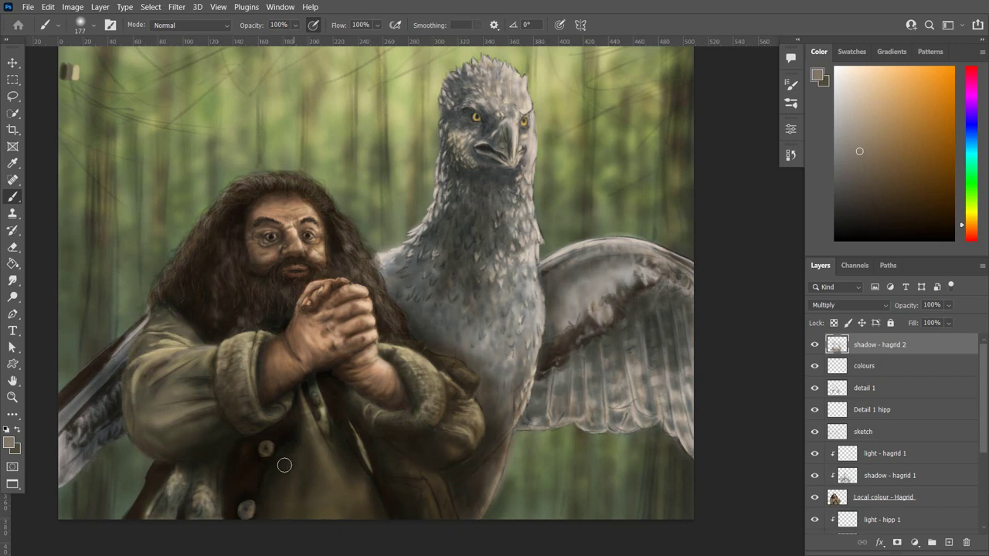
mouse_move(162, 469)
mouse_down()
mouse_move(157, 526)
mouse_move(220, 510)
mouse_up()
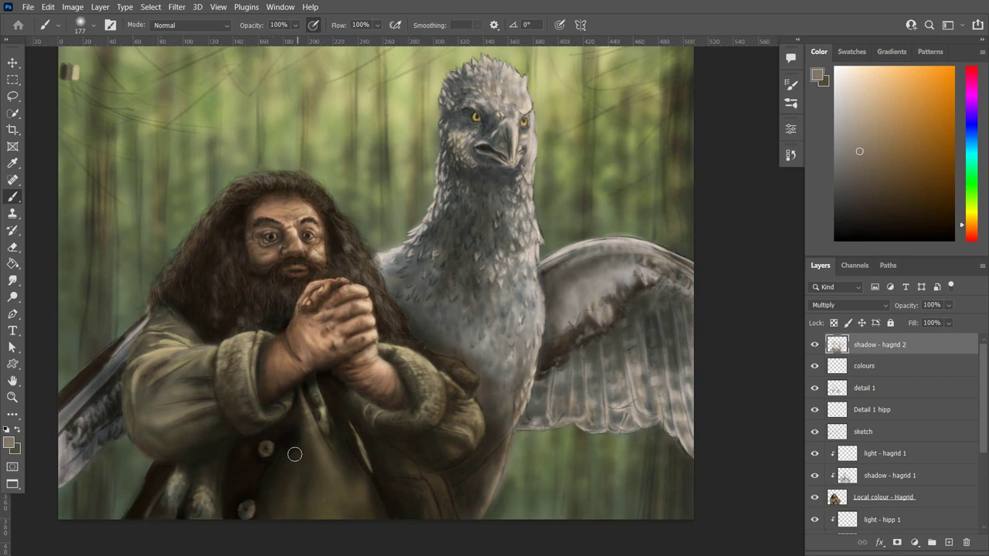
mouse_move(280, 431)
mouse_down()
mouse_move(406, 404)
mouse_move(425, 415)
mouse_move(423, 430)
mouse_up()
key(ctrl+z)
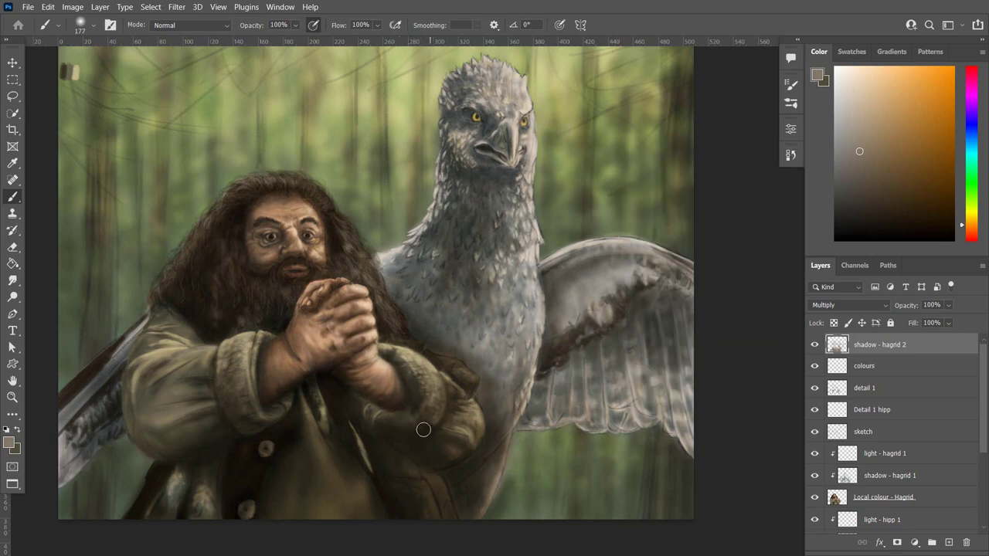
drag(458, 412, 482, 408)
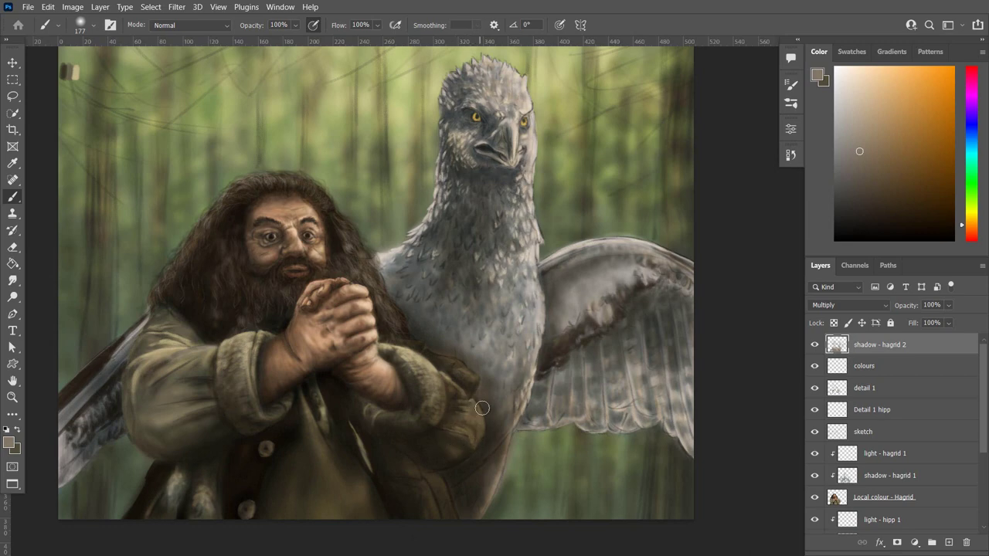
mouse_move(553, 402)
mouse_down()
mouse_move(585, 313)
mouse_move(669, 282)
mouse_up()
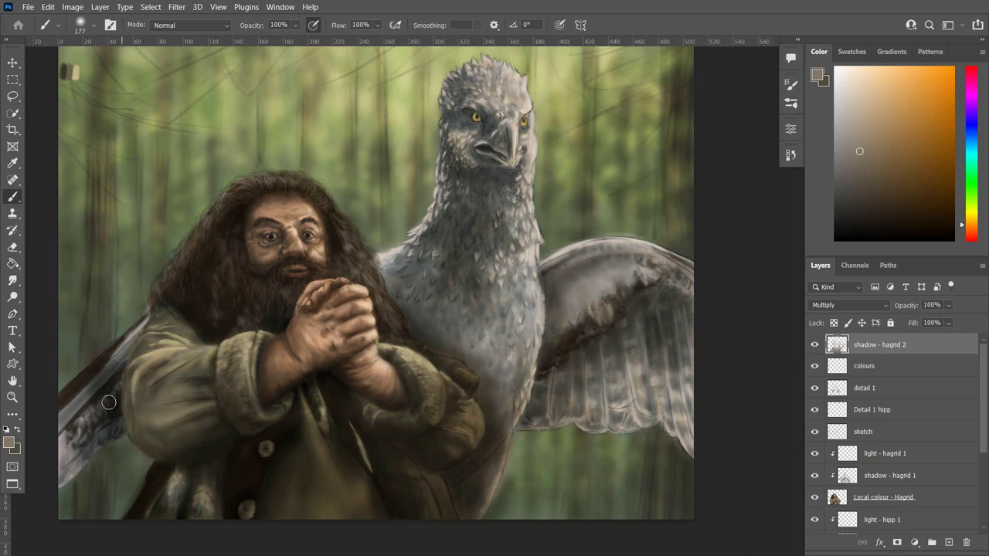
Shade Hagrid's left sleeve, forearm, shoulder and upper arm, plus Buckbeak's chest, committing the 'shadow 2' name.
mouse_move(109, 402)
mouse_down()
mouse_move(210, 365)
mouse_move(263, 410)
mouse_up()
mouse_move(421, 337)
mouse_down()
mouse_move(452, 305)
mouse_move(471, 352)
mouse_up()
drag(409, 263, 417, 340)
drag(464, 313, 495, 402)
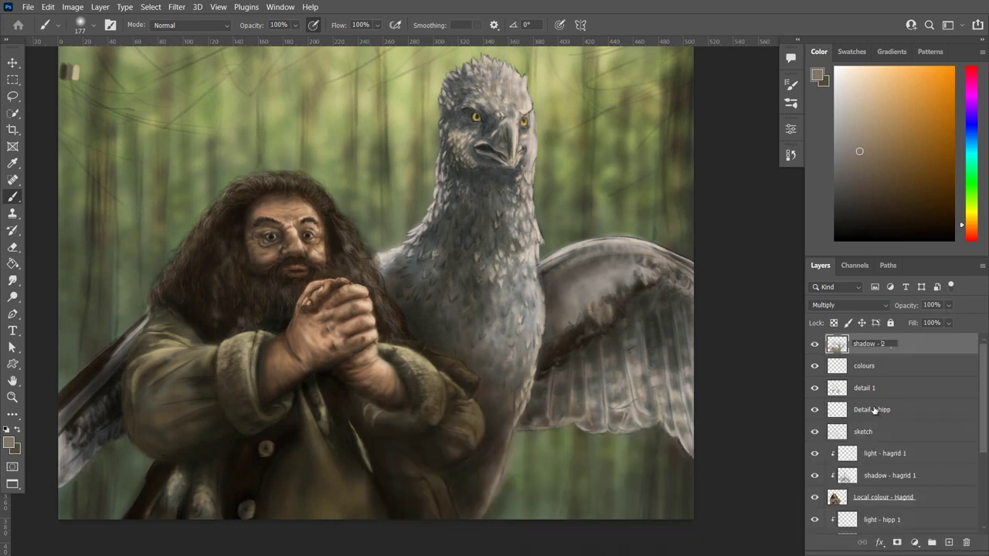
key(Return)
drag(398, 367, 375, 398)
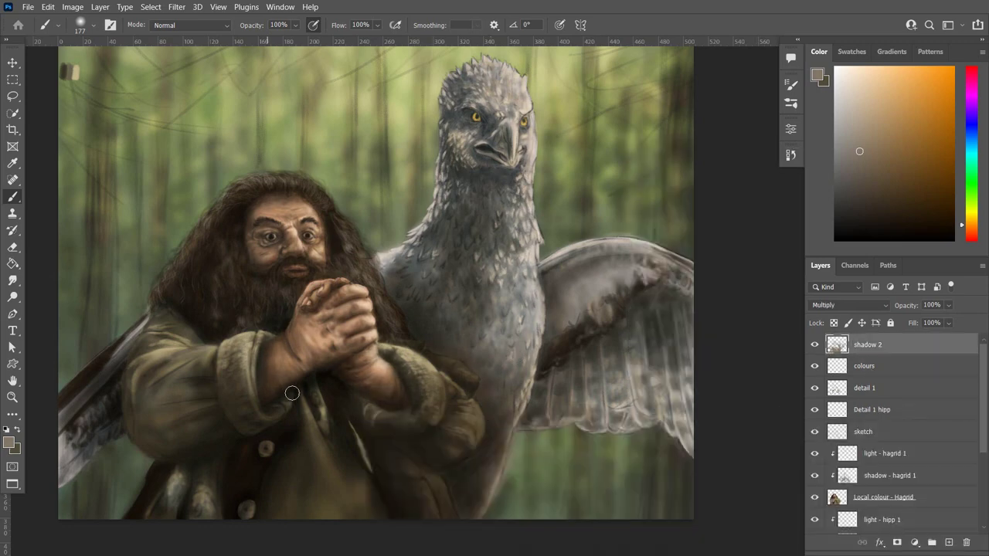
drag(205, 321, 158, 343)
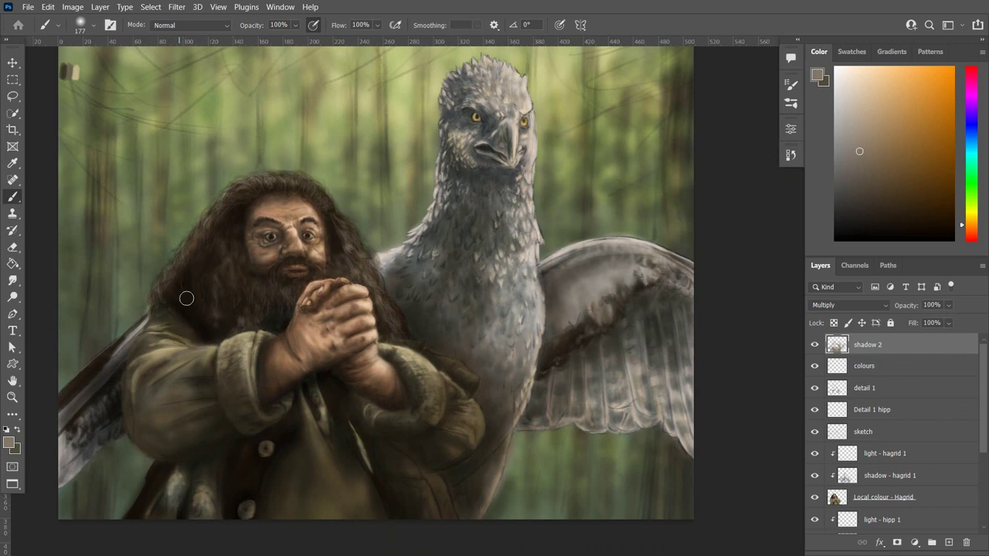
drag(186, 298, 166, 425)
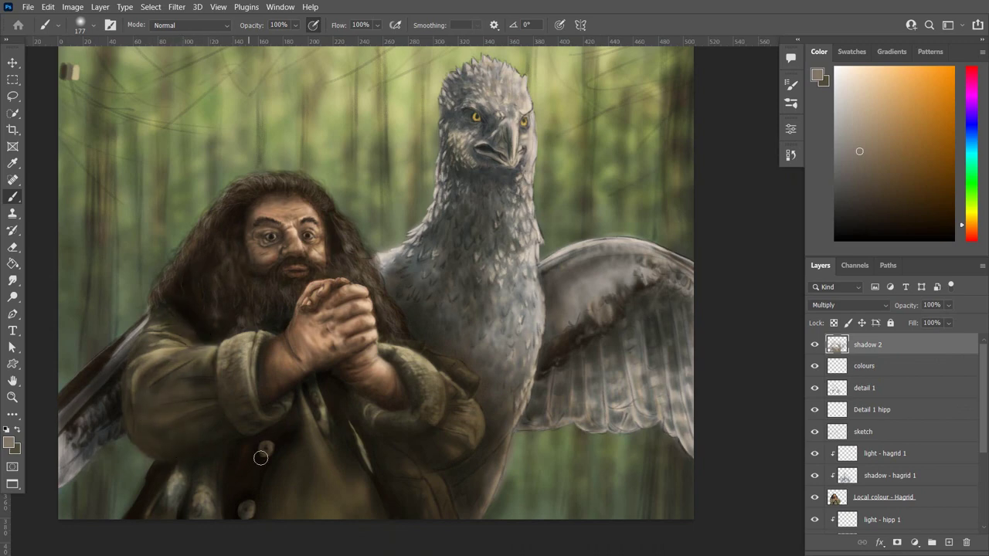
mouse_move(522, 259)
mouse_down()
mouse_move(544, 353)
mouse_move(519, 193)
mouse_up()
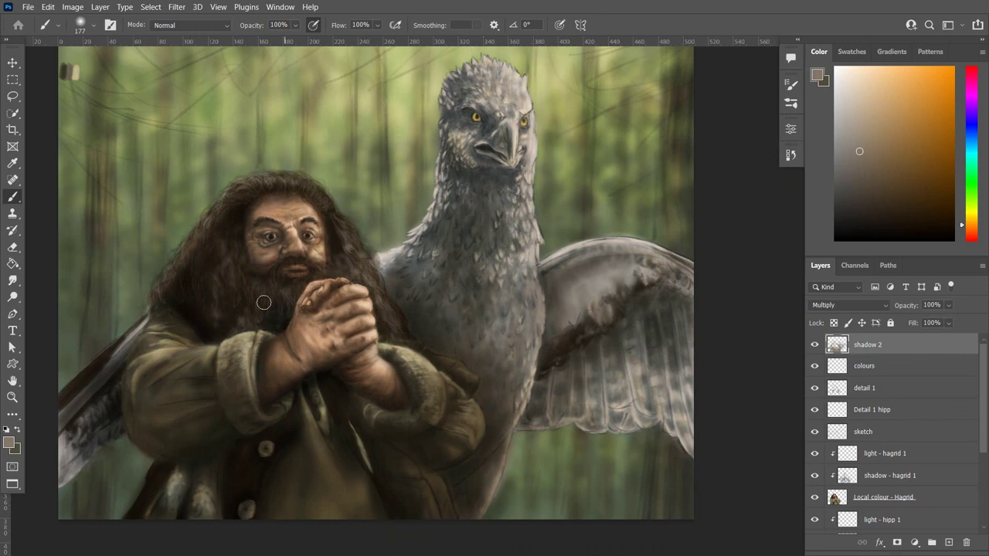
Add a new layer named 'light 2' in Overlay mode with a light beige foreground colour.
click(949, 543)
double_click(863, 345)
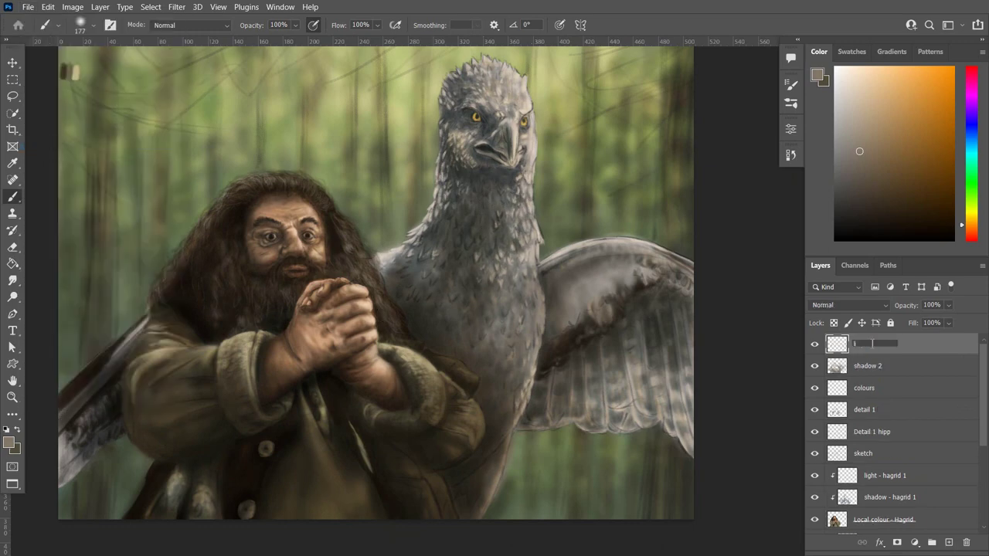
text(light 2)
key(Return)
click(9, 441)
click(697, 172)
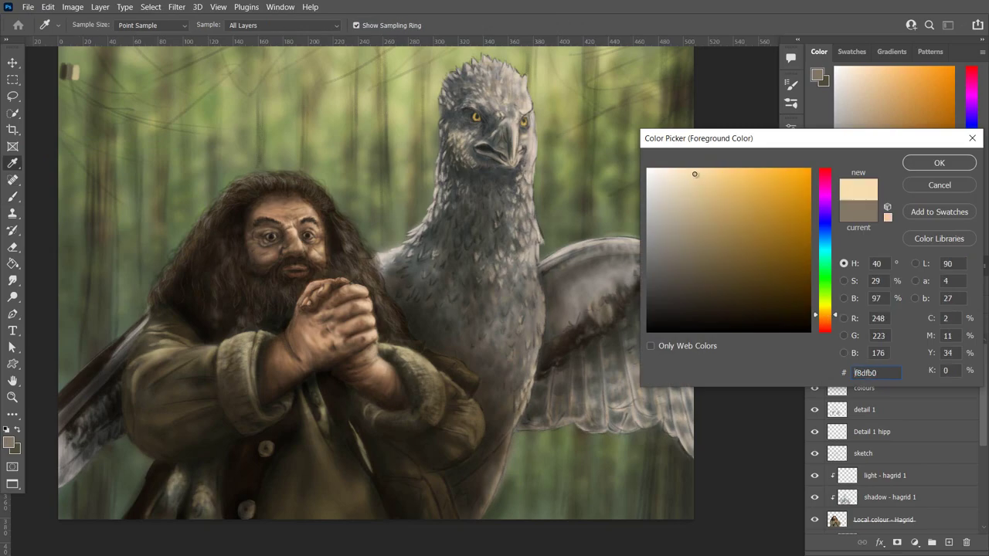
click(935, 160)
click(850, 306)
click(831, 354)
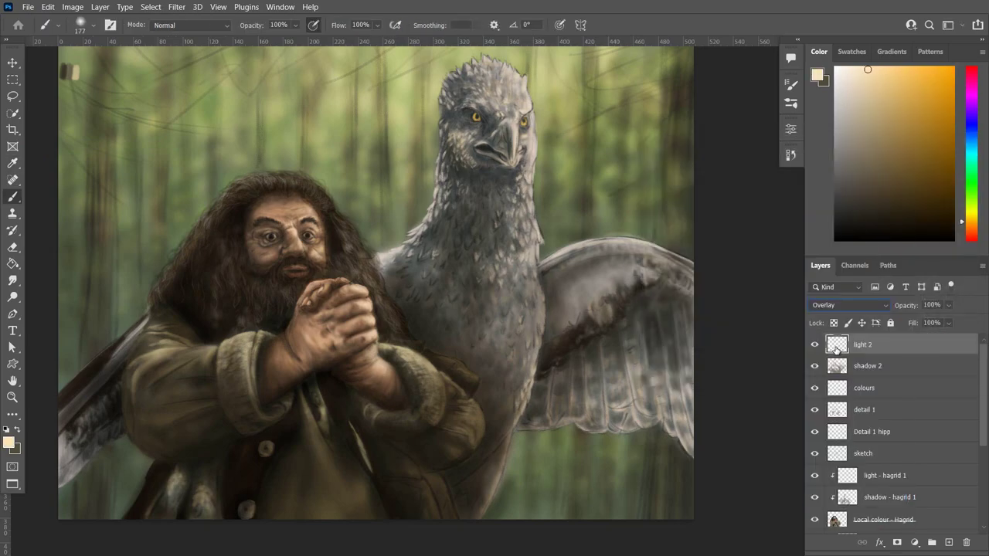
Hide the panels and set the brush to 67 px at 48% opacity.
key(Tab)
key(Tab)
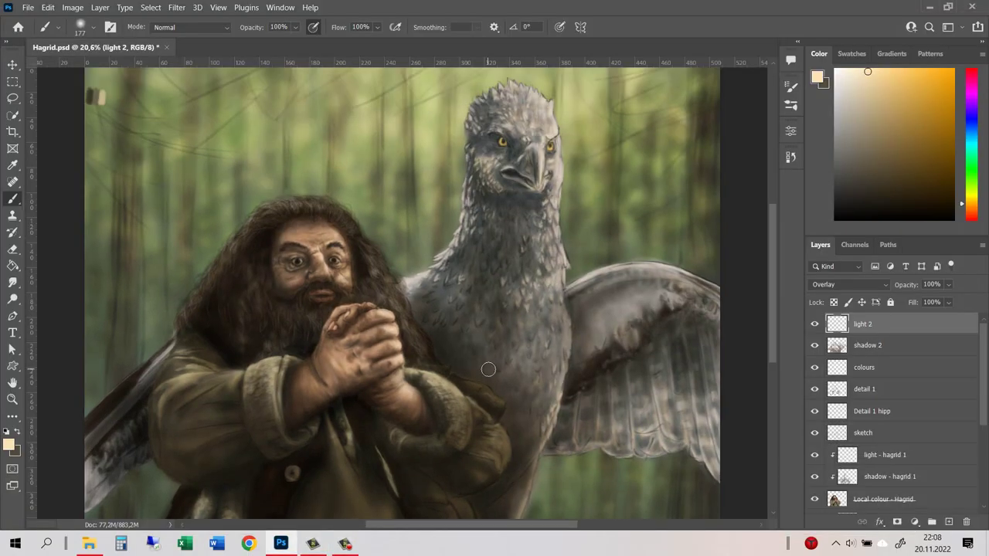
scroll(484, 360, up, 1)
click(93, 25)
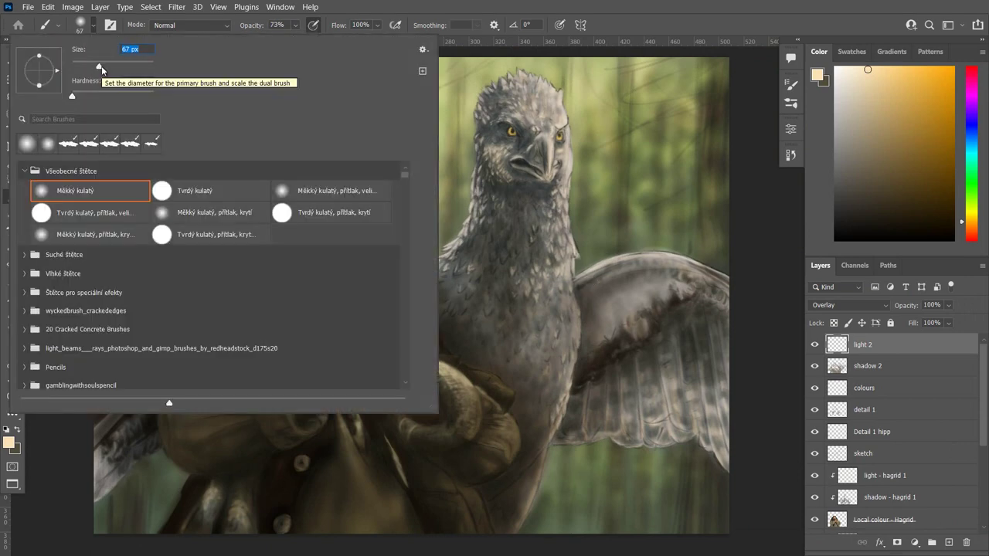
drag(128, 66, 113, 67)
key(Return)
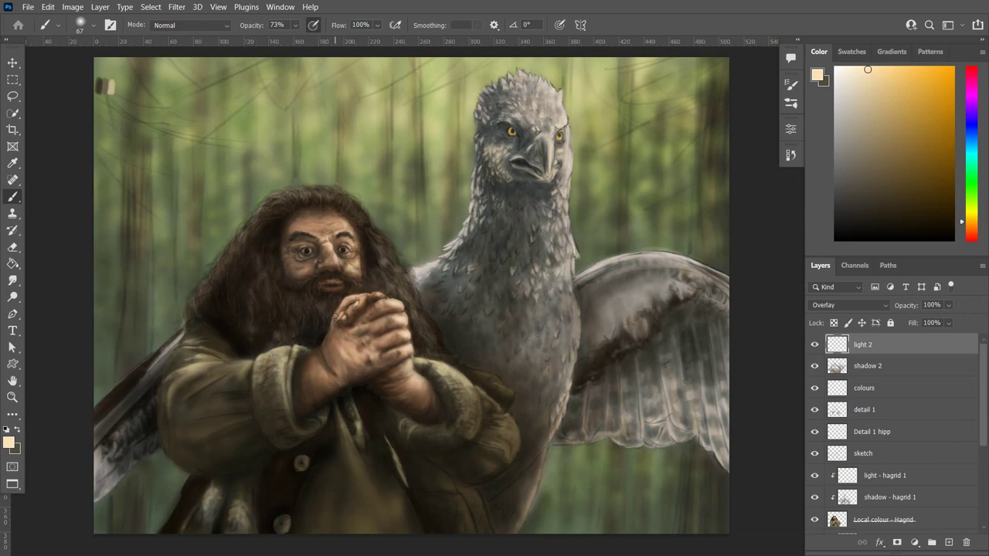
drag(353, 231, 350, 226)
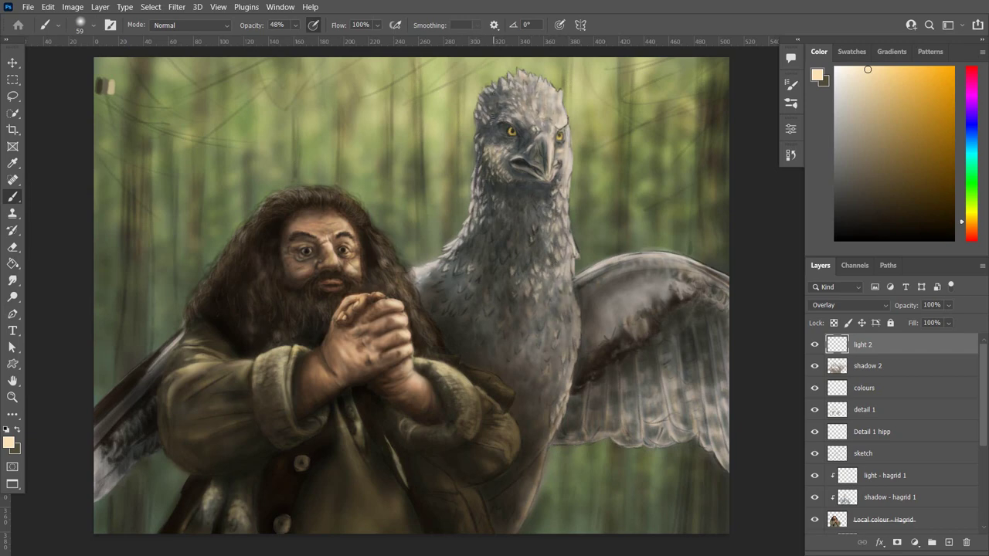
Highlight the hippogriff's lower wing feathers, head top, beak area and right wing's top edge.
mouse_move(719, 409)
mouse_down()
mouse_move(671, 437)
mouse_move(629, 438)
mouse_move(626, 402)
mouse_up()
drag(610, 437, 699, 380)
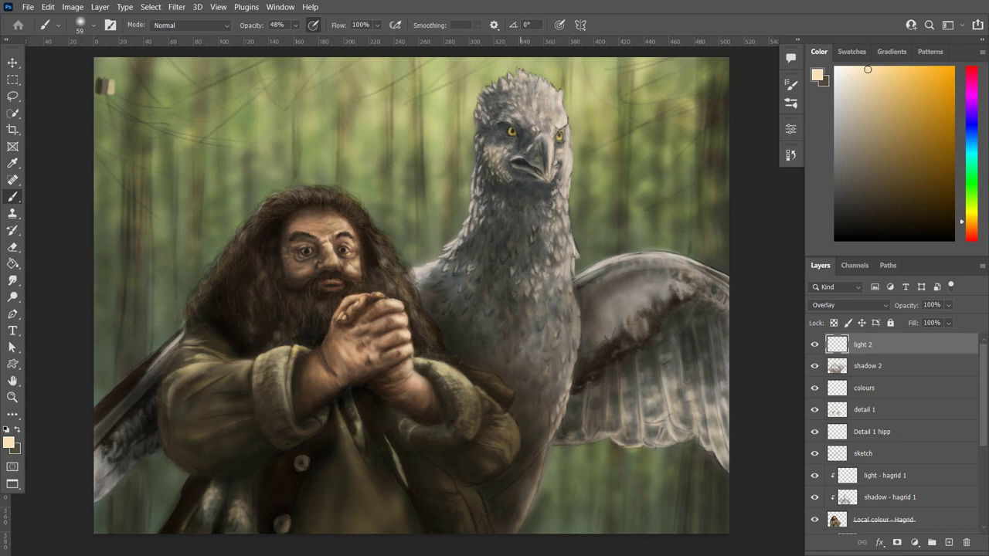
mouse_move(519, 71)
mouse_down()
mouse_move(545, 87)
mouse_move(551, 119)
mouse_up()
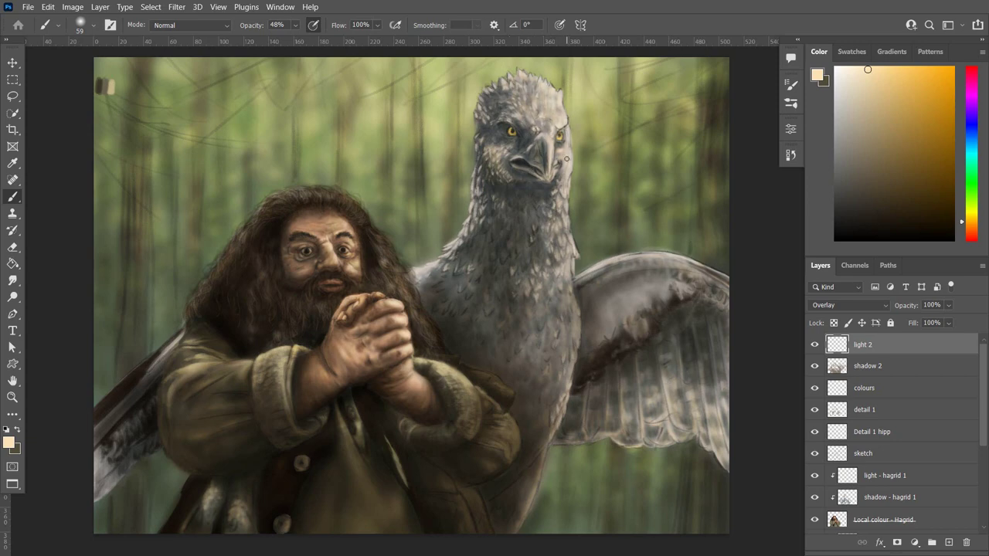
drag(566, 159, 545, 175)
drag(541, 99, 501, 83)
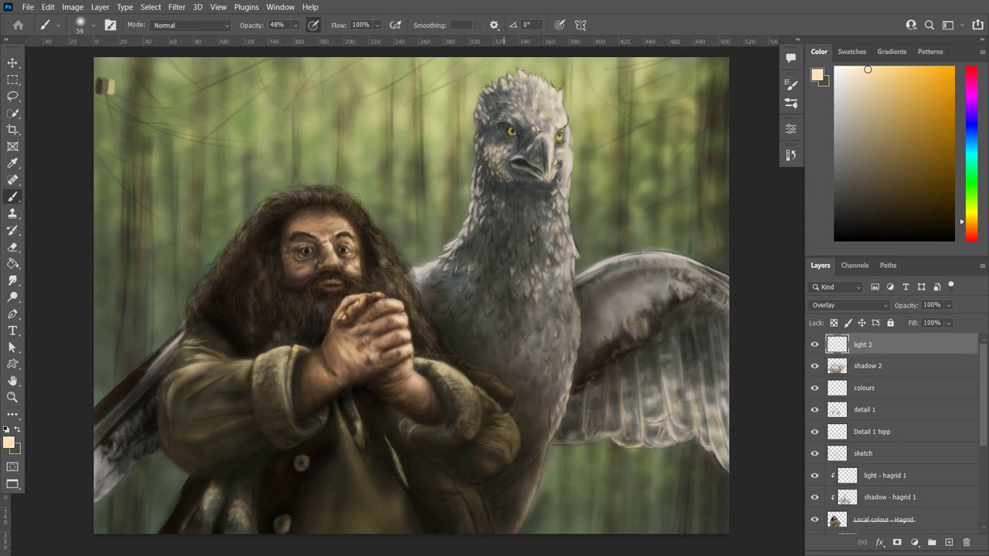
mouse_move(610, 313)
mouse_down()
mouse_move(665, 287)
mouse_move(685, 260)
mouse_up()
mouse_move(607, 278)
mouse_down()
mouse_move(646, 258)
mouse_move(726, 291)
mouse_up()
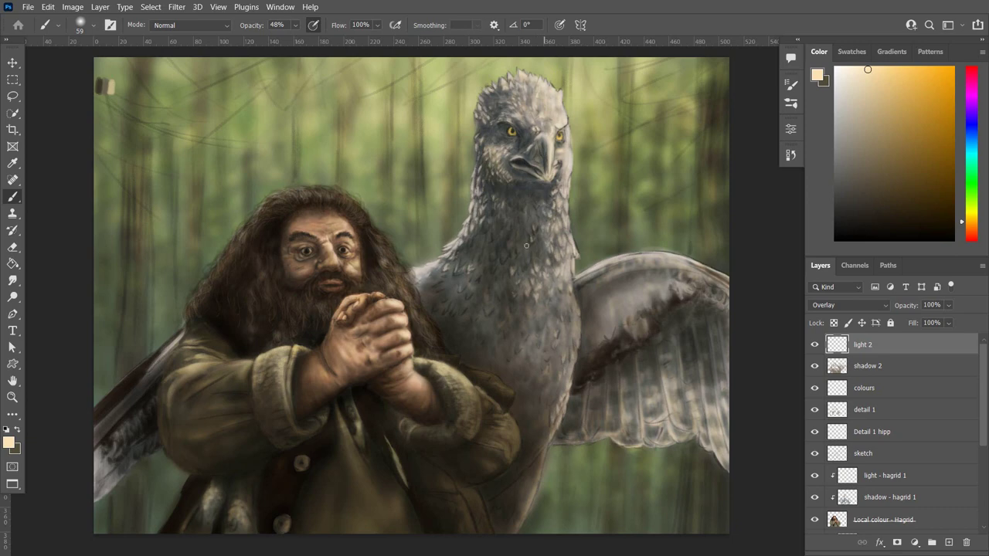
Lighten both sides of the head and neck and the raised wing's upper edge and lower feathers.
drag(484, 126, 470, 228)
mouse_move(568, 143)
mouse_down()
mouse_move(555, 202)
mouse_move(559, 293)
mouse_move(533, 361)
mouse_move(565, 401)
mouse_move(562, 309)
mouse_move(544, 238)
mouse_move(567, 203)
mouse_up()
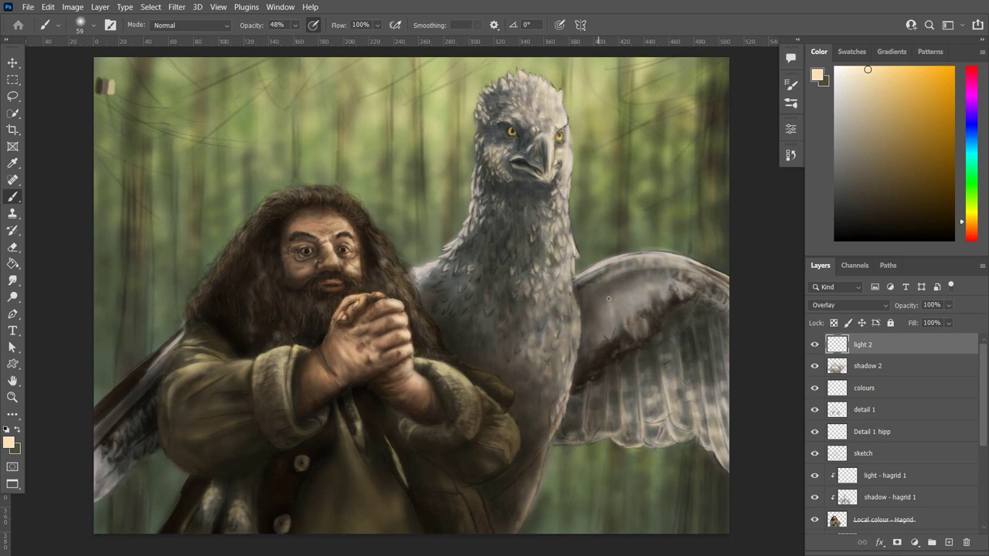
drag(609, 299, 650, 282)
mouse_move(613, 332)
mouse_down()
mouse_move(702, 273)
mouse_move(712, 360)
mouse_up()
drag(686, 393, 727, 369)
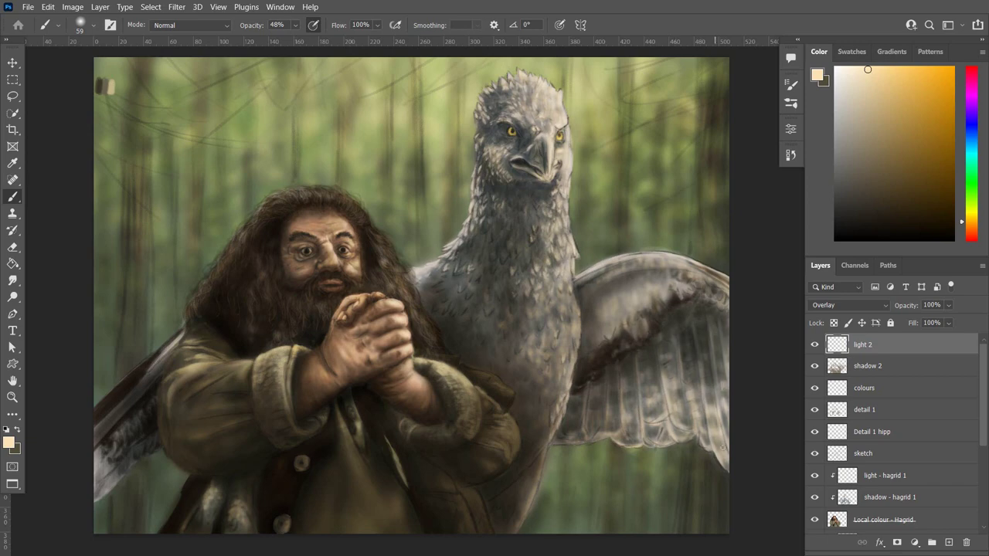
drag(678, 437, 670, 394)
drag(652, 447, 648, 395)
drag(623, 433, 642, 400)
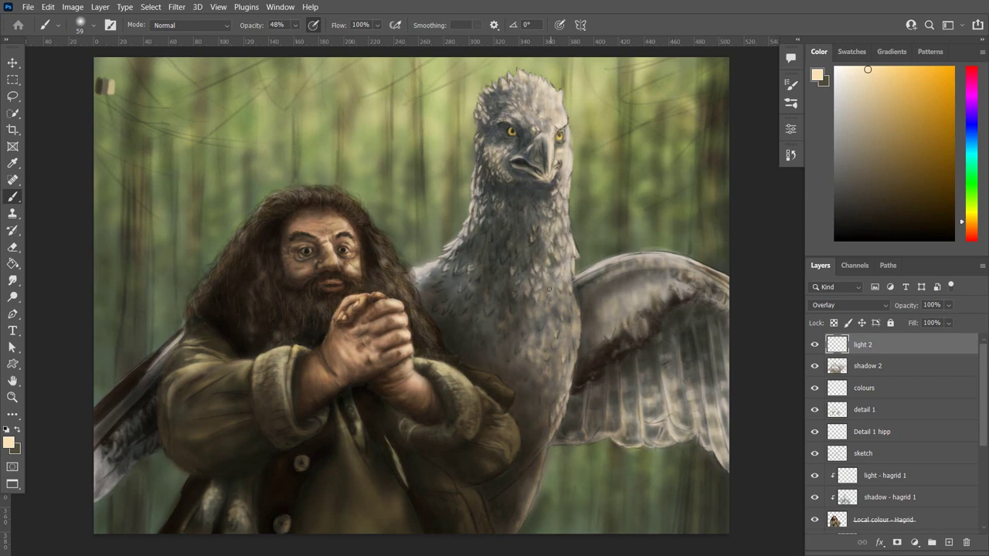
Toggle light 2 to compare, set the brush to 40 px at 31% opacity, then select the sketch layer.
click(815, 344)
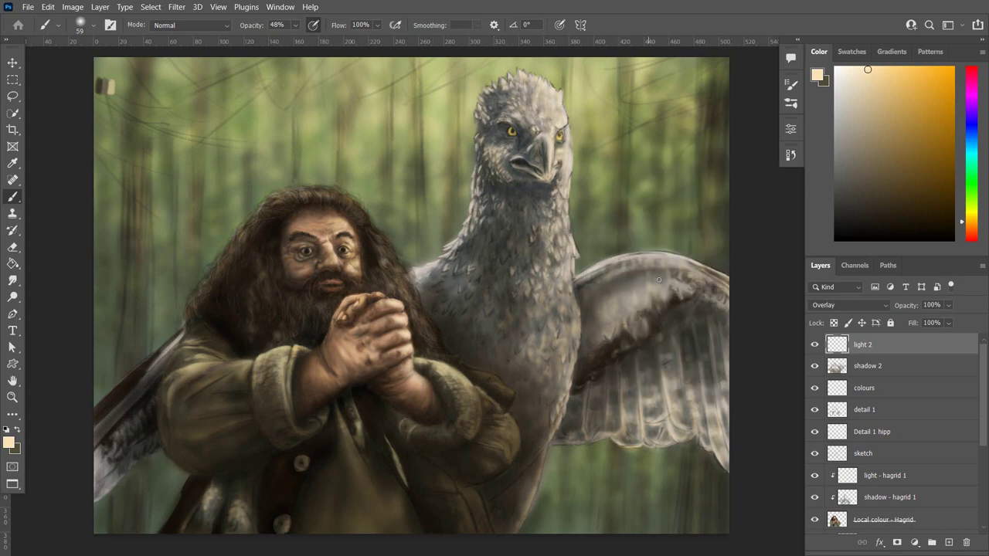
key(bracketleft)
key(bracketleft)
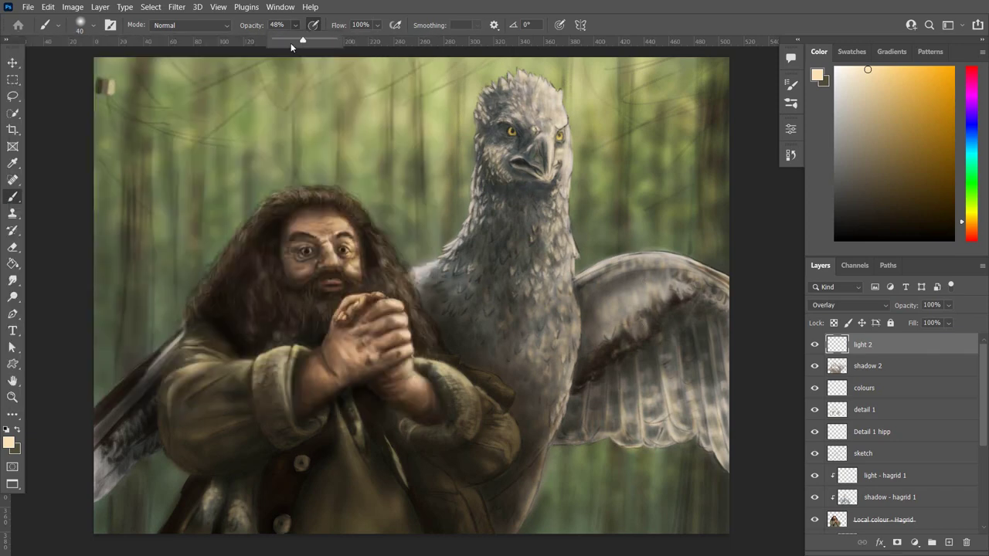
key(3)
key(1)
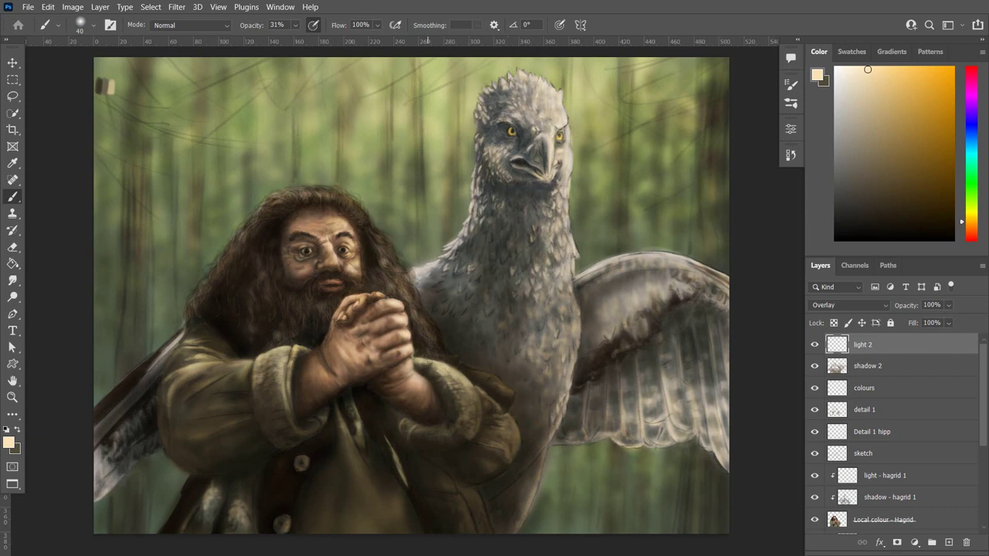
ctrl+click(361, 466)
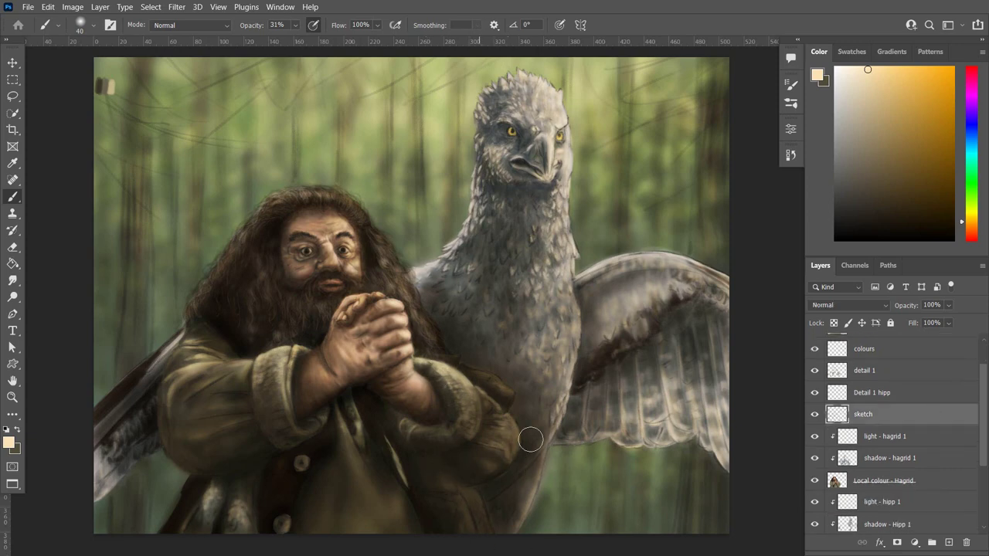
Select the detail 1 layer and set the foreground colour to white (ffffff).
ctrl+click(449, 390)
click(80, 25)
click(8, 443)
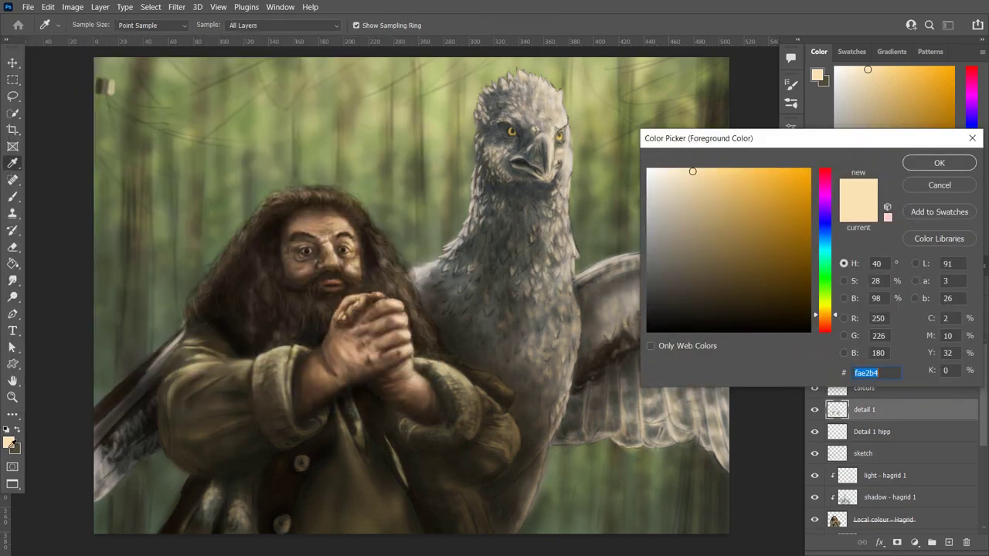
text(ffffff)
key(Return)
key(b)
Revert the latest wing strokes through the History panel.
scroll(500, 127, up, 2)
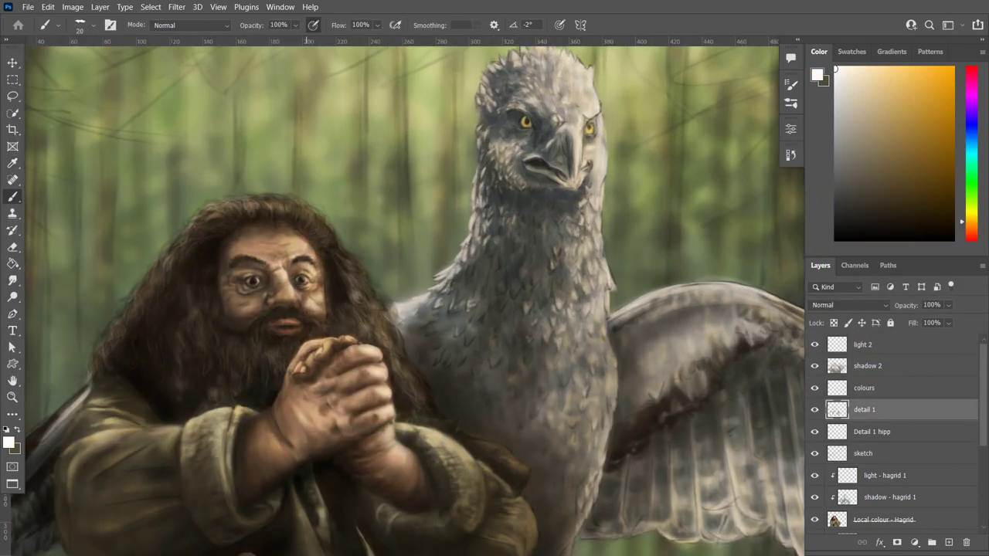
click(790, 155)
click(718, 260)
click(761, 146)
scroll(294, 378, down, 2)
scroll(312, 406, up, 1)
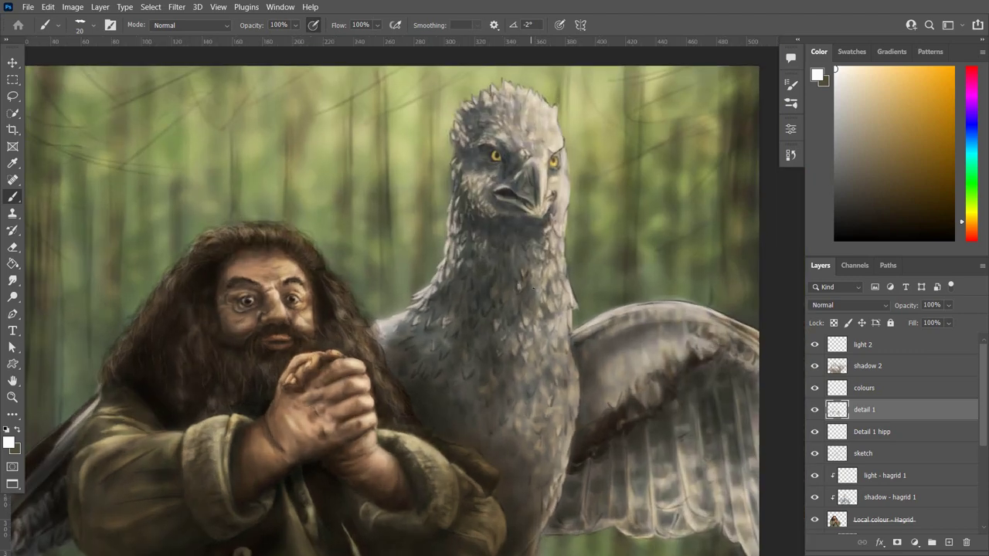
Add a 'detail 2' layer above light 2 and pick a light grey foreground colour.
click(919, 344)
click(949, 542)
text(detail 2)
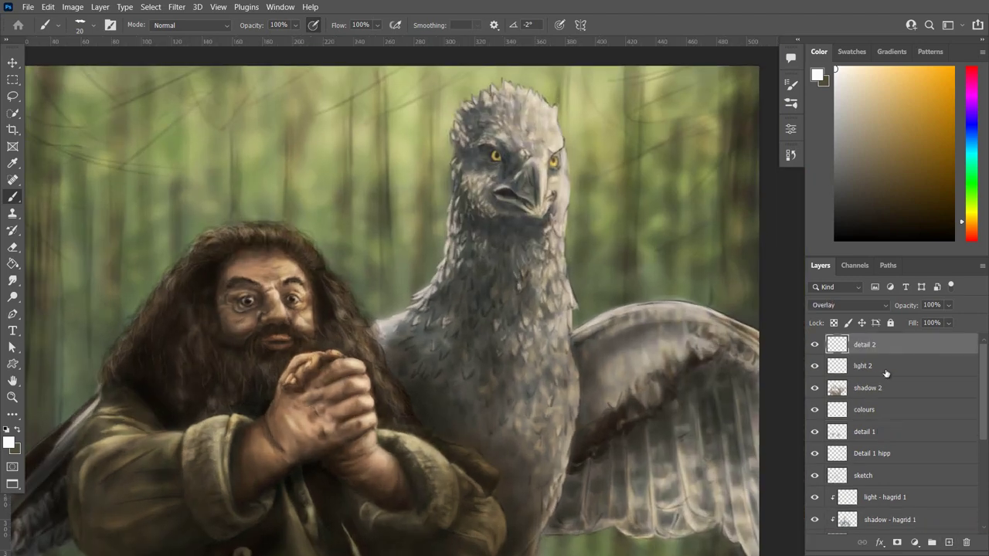
key(Return)
click(817, 74)
click(655, 195)
click(942, 161)
Paint fine light-grey strokes on the hippogriff's brow, crest and right head edge.
drag(539, 156, 535, 153)
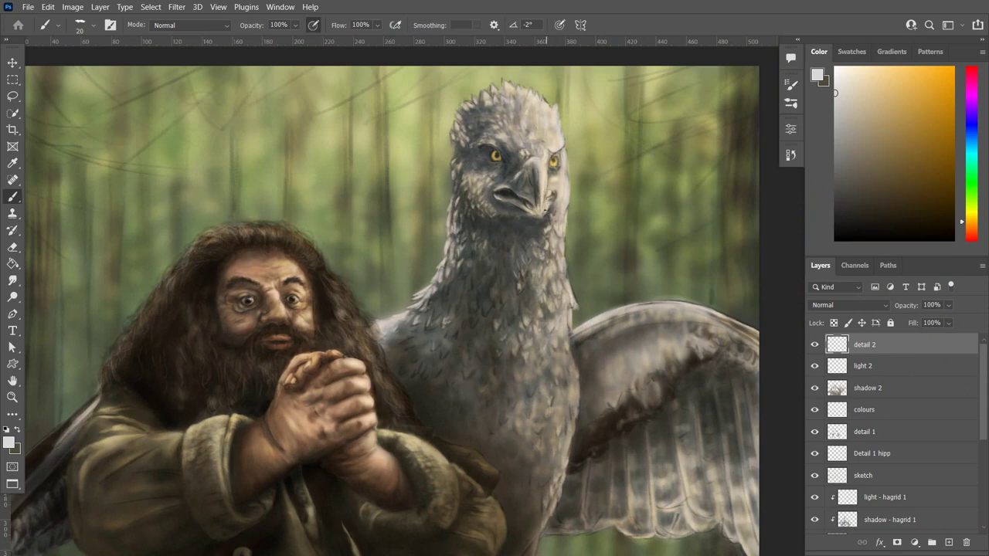
click(817, 74)
click(651, 183)
click(909, 163)
drag(527, 94, 550, 108)
drag(566, 150, 567, 170)
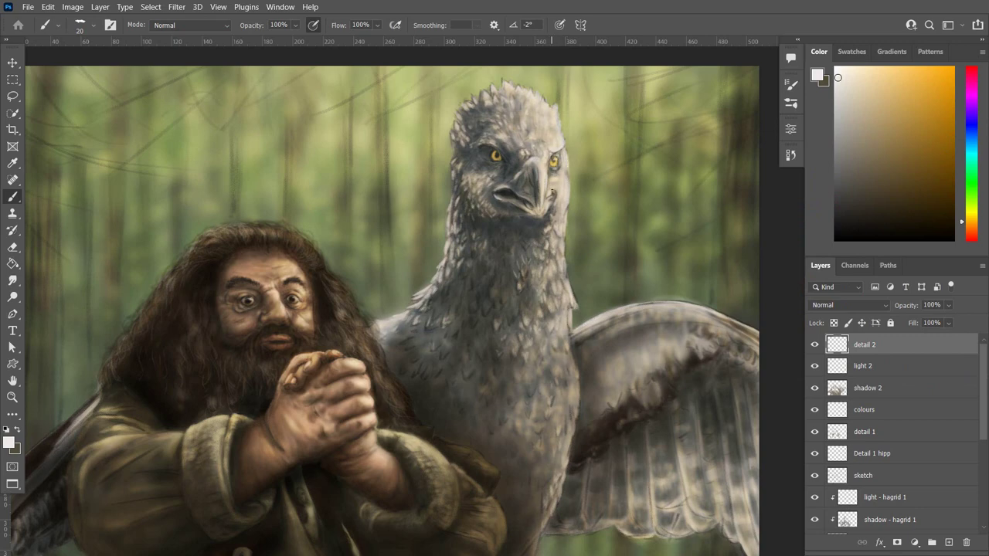
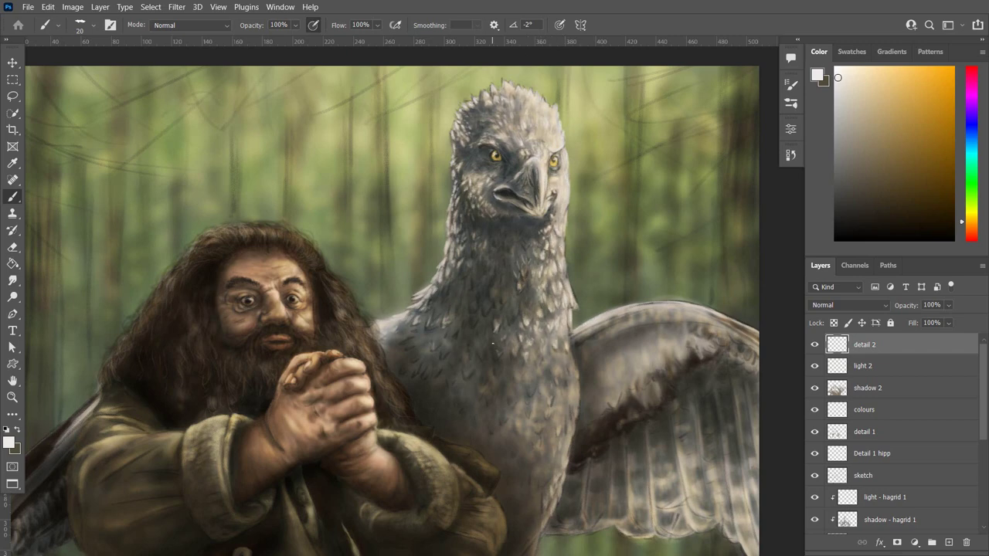
Paint light feather highlights along the hippogriff's neck and right wing.
drag(569, 279, 574, 299)
mouse_move(648, 440)
mouse_down()
mouse_move(651, 507)
mouse_move(680, 536)
mouse_up()
drag(726, 471, 742, 539)
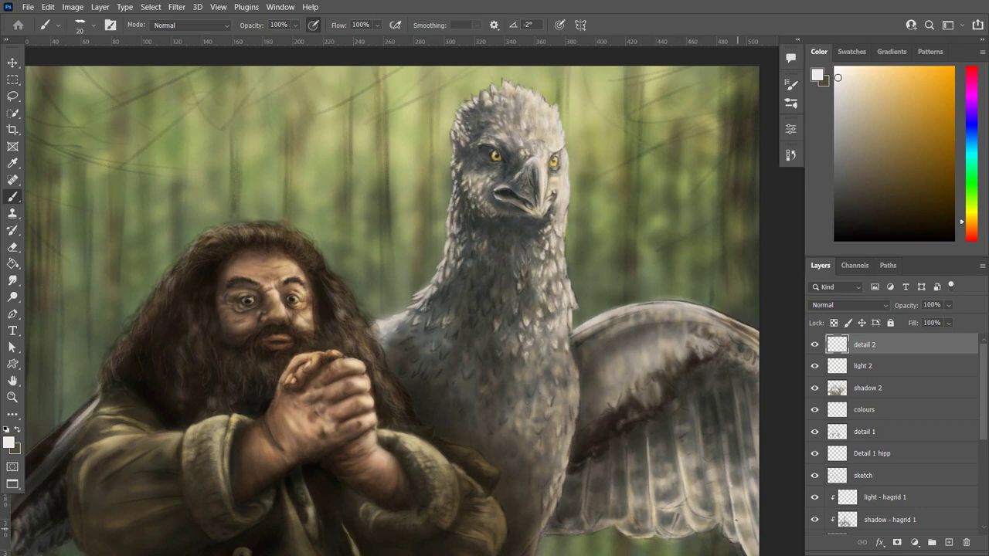
drag(734, 496, 733, 486)
mouse_move(632, 516)
mouse_down()
mouse_move(633, 490)
mouse_move(661, 479)
mouse_up()
drag(592, 530, 611, 528)
drag(686, 503, 685, 483)
drag(700, 431, 706, 455)
Darken the lower left wing edge and highlight its upper edge.
key(ctrl+minus)
key(ctrl+minus)
drag(195, 443, 207, 485)
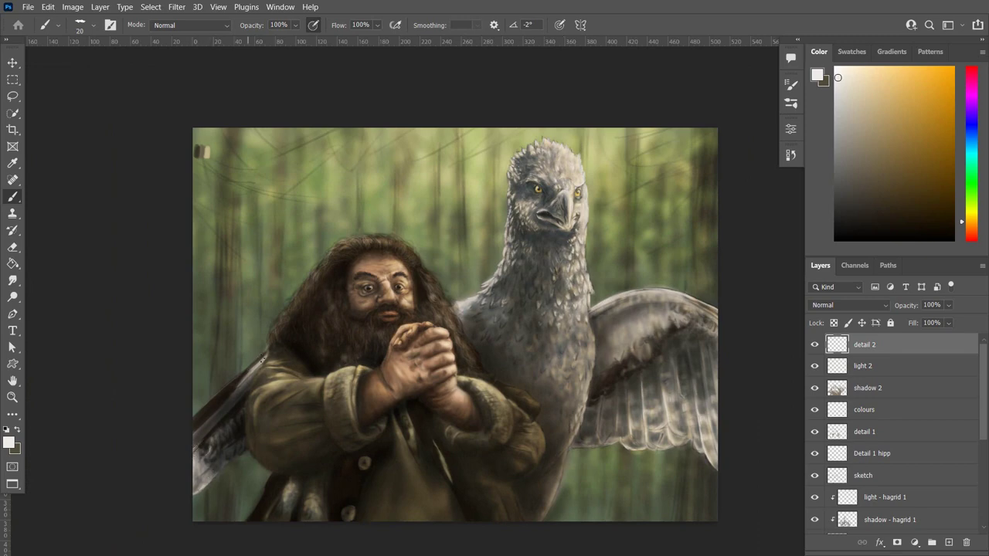
drag(257, 367, 212, 417)
key(ctrl+plus)
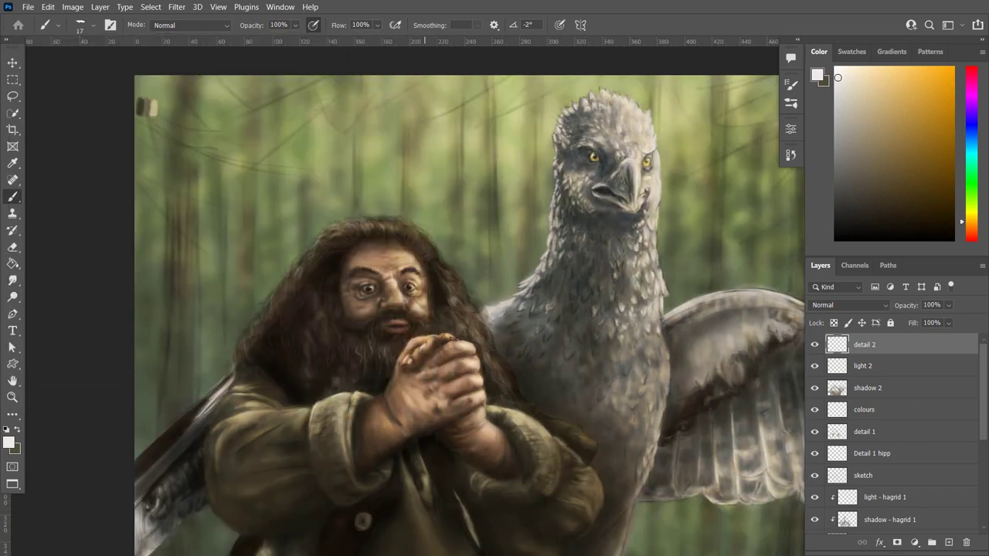
scroll(491, 367, up, 2)
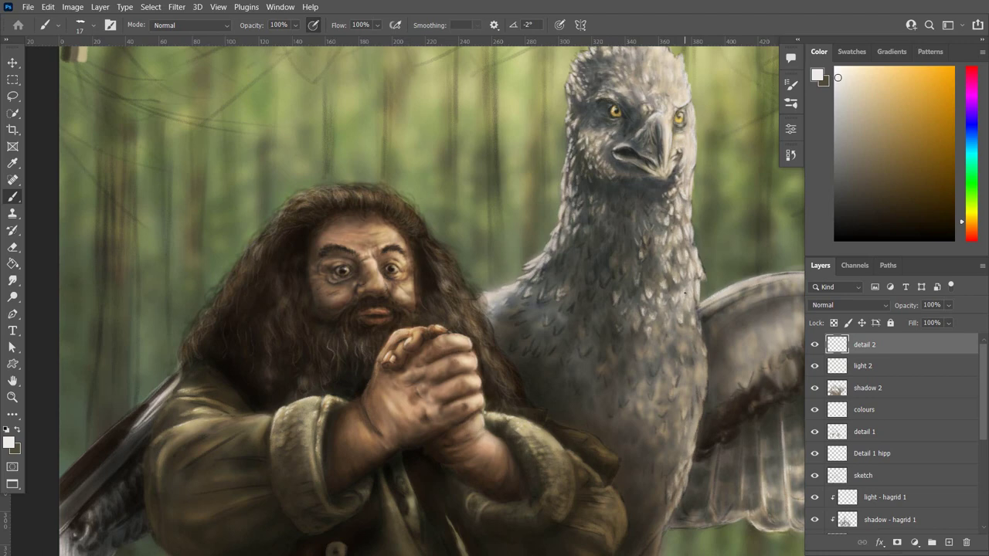
key(ctrl+minus)
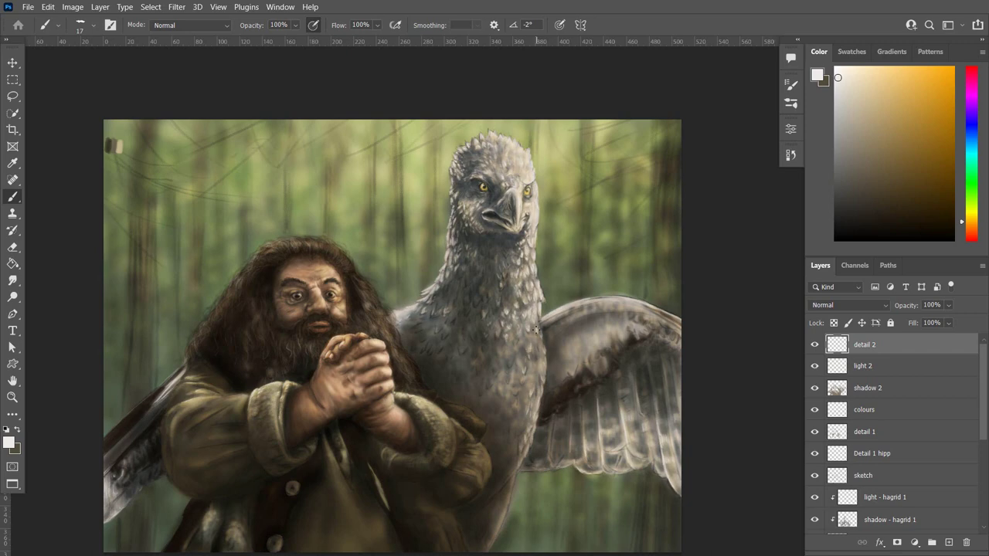
Dab a highlight on the coat button, then highlight the wing's top edge with a size-39 brush.
click(298, 487)
click(85, 25)
key(Return)
drag(581, 298, 671, 315)
mouse_move(617, 297)
mouse_down()
mouse_move(672, 314)
mouse_move(621, 303)
mouse_up()
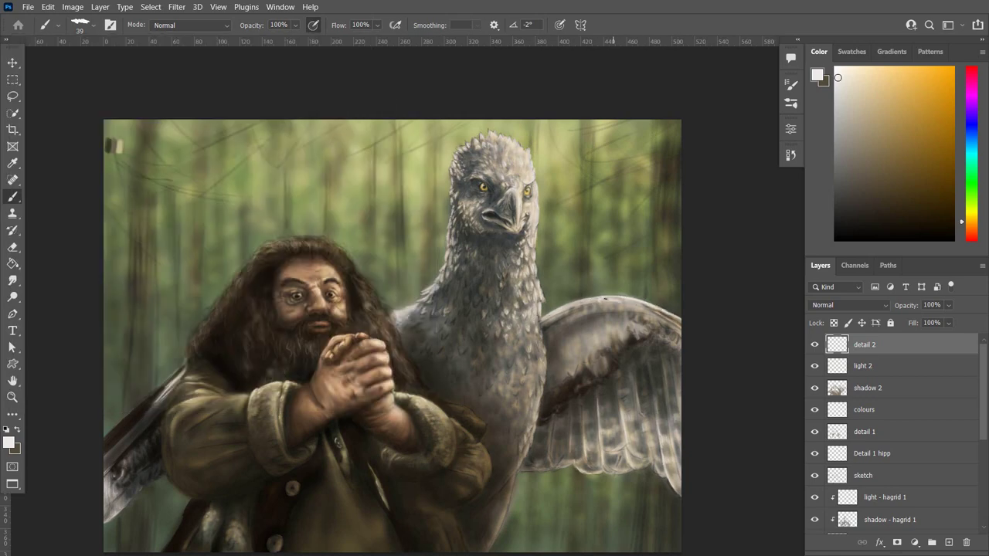
mouse_move(561, 313)
mouse_down()
mouse_move(654, 303)
mouse_move(680, 343)
mouse_up()
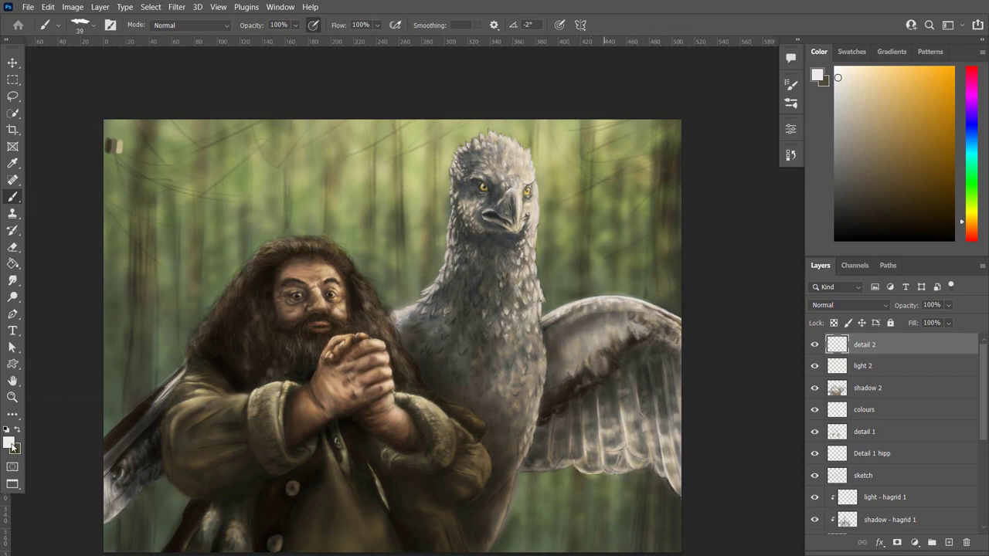
Add thin highlights across the lower wing feathers and the right wing's edges.
alt+click(588, 357)
key(ctrl+z)
mouse_move(554, 425)
mouse_down()
mouse_move(553, 459)
mouse_move(567, 468)
mouse_move(574, 448)
mouse_move(595, 467)
mouse_up()
mouse_move(599, 451)
mouse_down()
mouse_move(618, 470)
mouse_move(641, 459)
mouse_up()
mouse_move(638, 413)
mouse_down()
mouse_move(663, 426)
mouse_move(679, 477)
mouse_up()
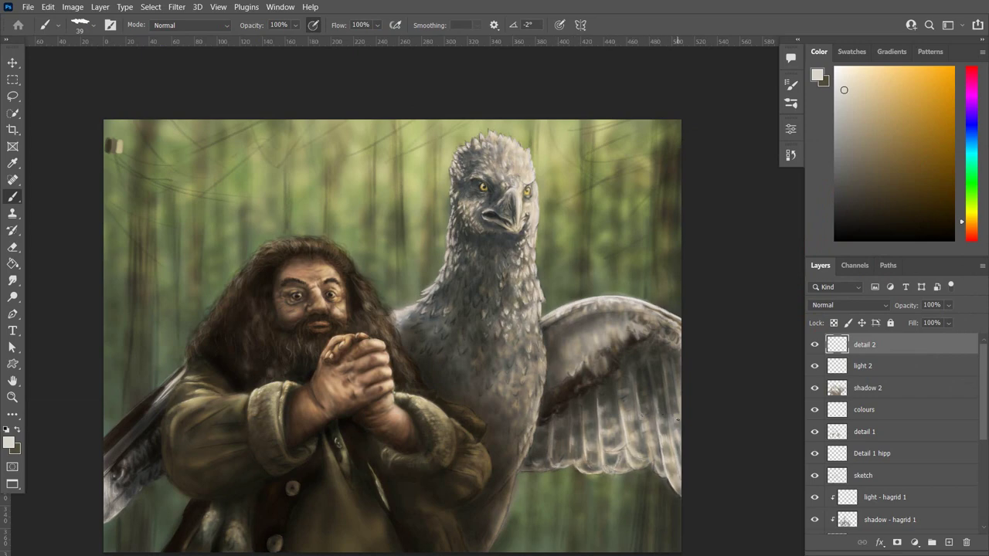
drag(675, 374, 672, 425)
drag(661, 409, 666, 427)
mouse_move(658, 320)
mouse_down()
mouse_move(676, 338)
mouse_move(657, 345)
mouse_move(671, 321)
mouse_move(649, 311)
mouse_move(637, 332)
mouse_move(668, 342)
mouse_up()
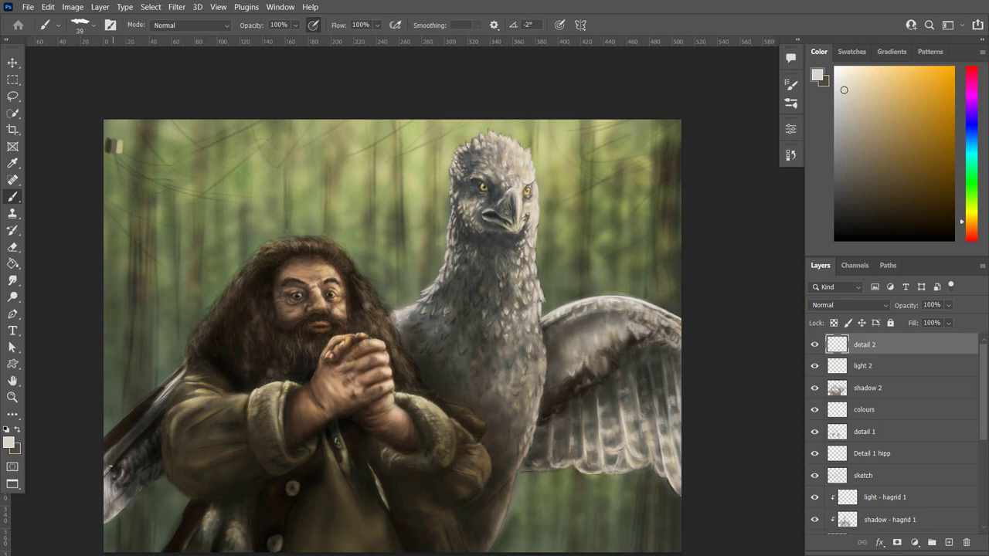
Switch to a yellowish-grey colour and brighten a small patch on the wing.
click(9, 442)
click(154, 459)
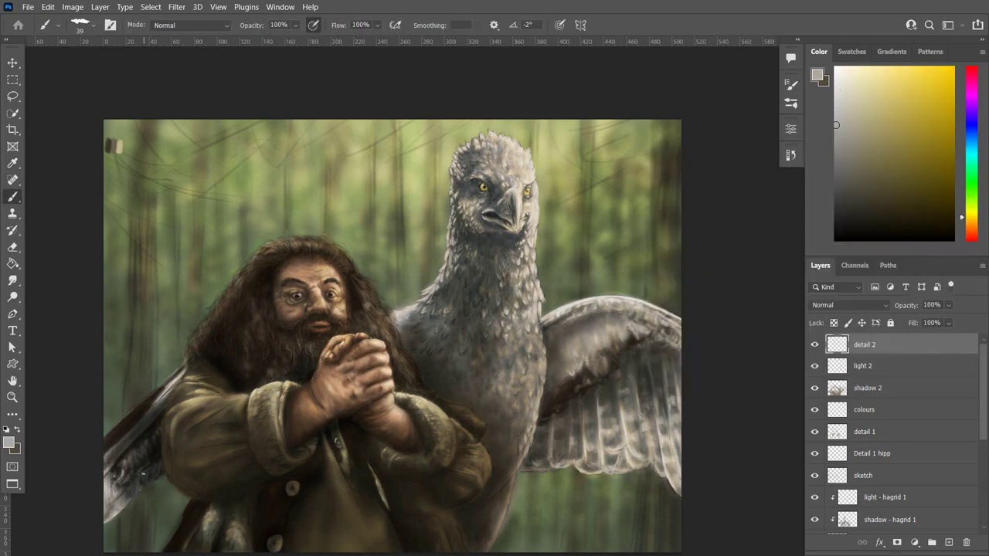
key(Return)
click(791, 154)
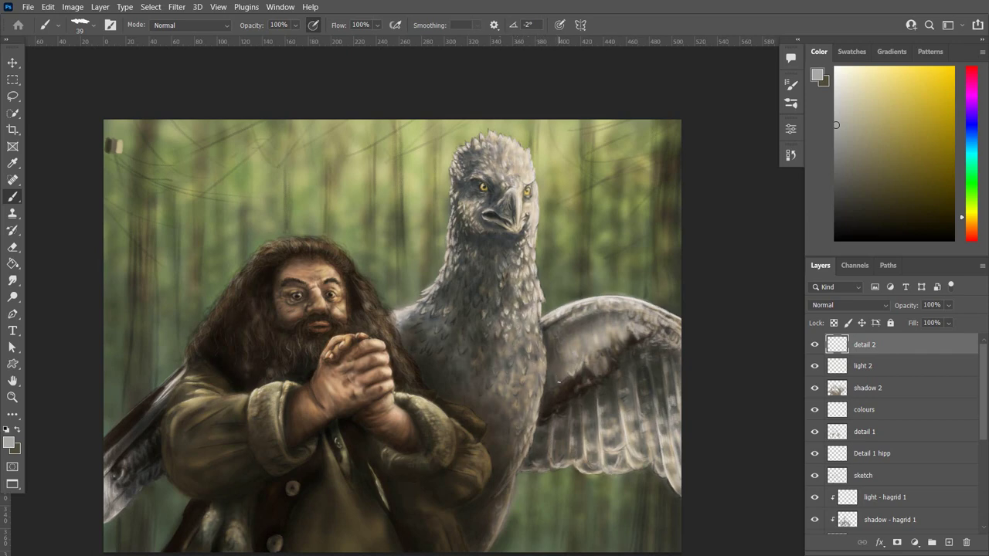
drag(608, 354, 622, 358)
Add a new empty layer above detail 2 and pick white as the paint colour.
click(948, 543)
click(864, 365)
click(835, 68)
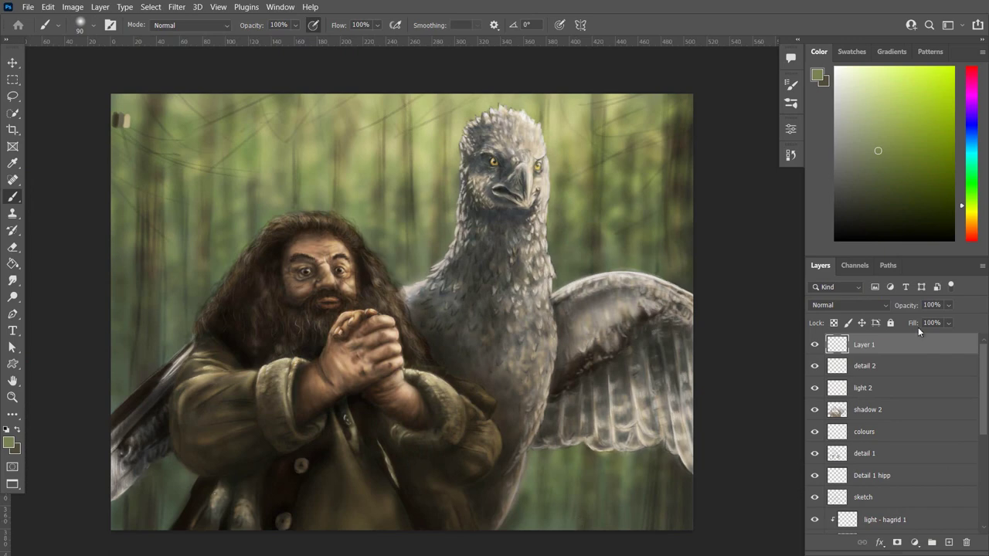
Hide the colours layer and repaint the background trees with a 228 px brush.
click(814, 431)
click(94, 24)
double_click(196, 140)
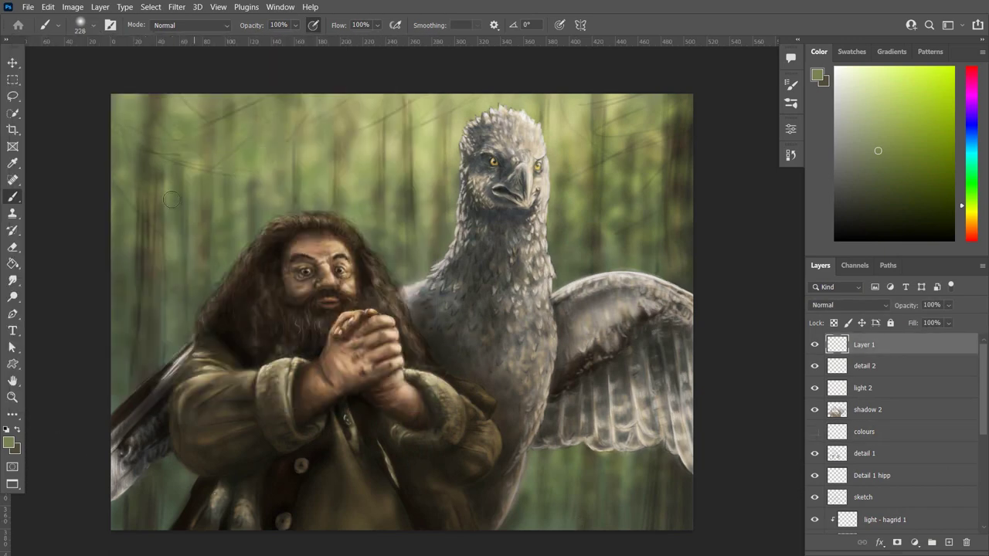
mouse_move(171, 203)
mouse_down()
mouse_move(128, 267)
mouse_move(178, 224)
mouse_up()
mouse_move(286, 167)
mouse_down()
mouse_move(599, 137)
mouse_move(618, 231)
mouse_up()
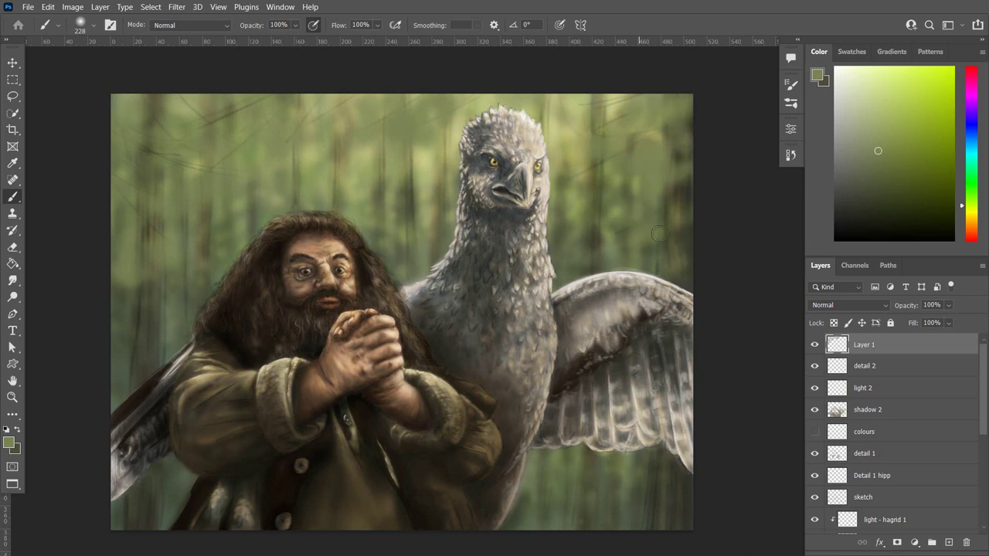
click(8, 442)
click(938, 161)
mouse_move(131, 147)
mouse_down()
mouse_move(199, 263)
mouse_move(209, 193)
mouse_move(327, 165)
mouse_move(410, 170)
mouse_move(457, 199)
mouse_up()
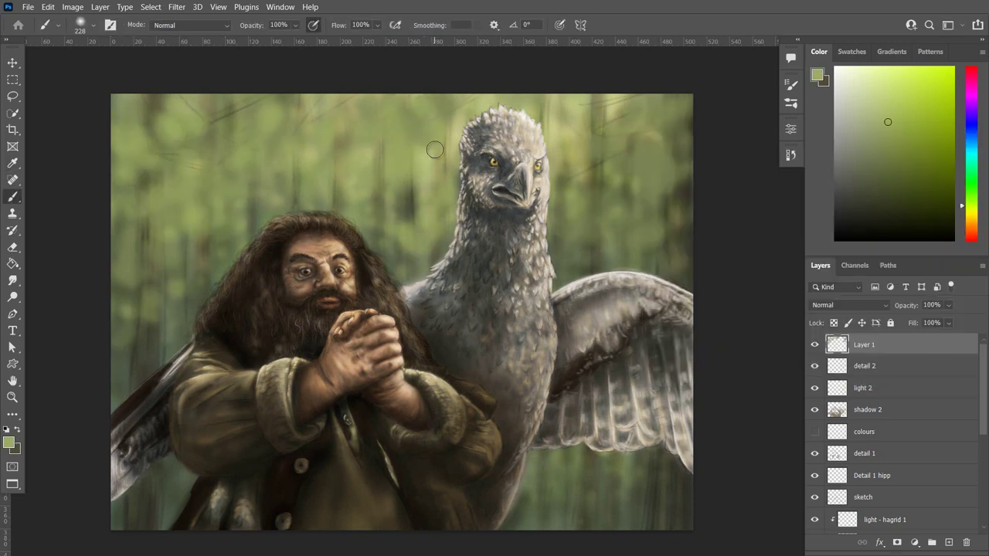
Move Layer 1 below Detail 1 hipp, brighten trees, and add Layer 2 with dark olive colour.
drag(864, 344, 888, 486)
drag(614, 162, 684, 201)
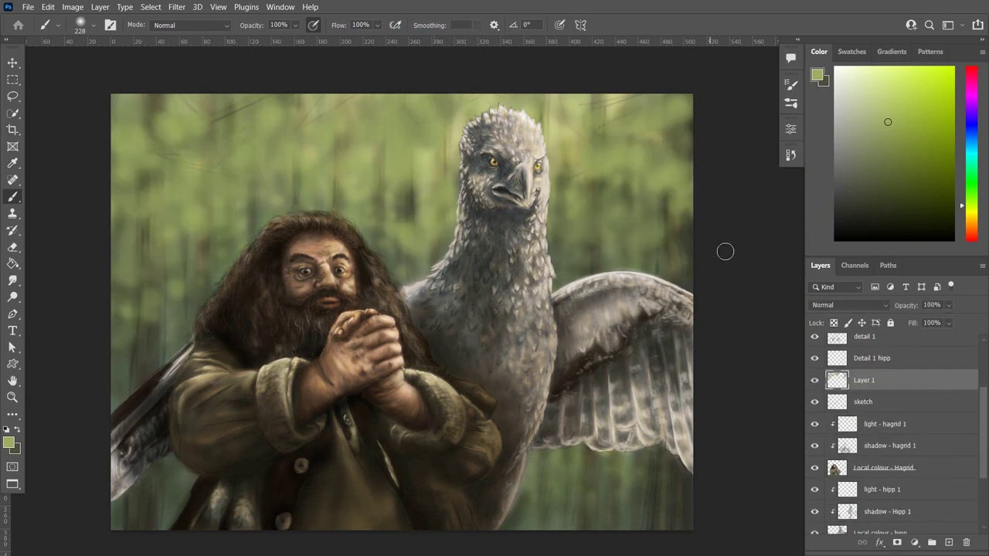
click(949, 542)
alt+click(231, 463)
click(9, 442)
key(Return)
key(b)
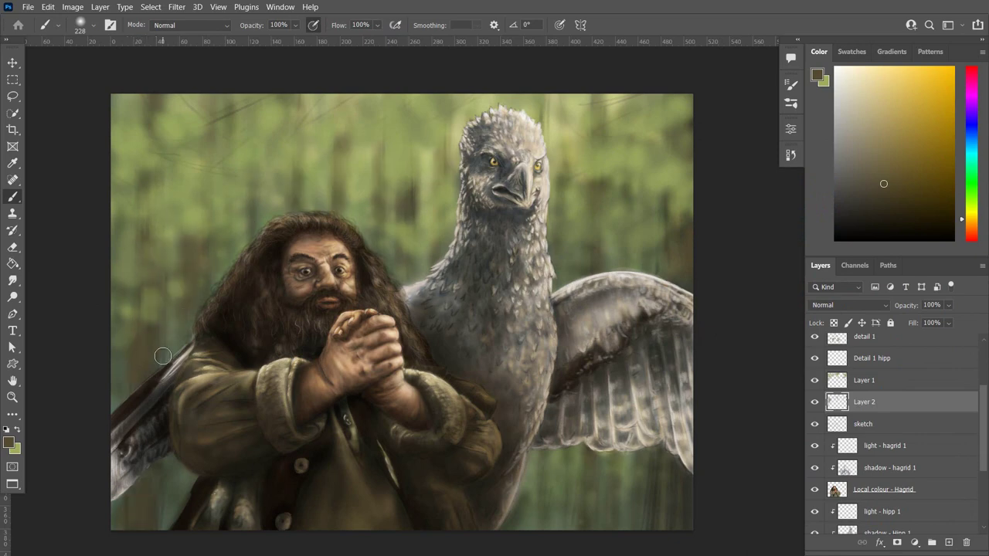
On Layer 1, darken the upper-left, lower-right and upper-right background with green.
click(864, 380)
click(9, 442)
key(Return)
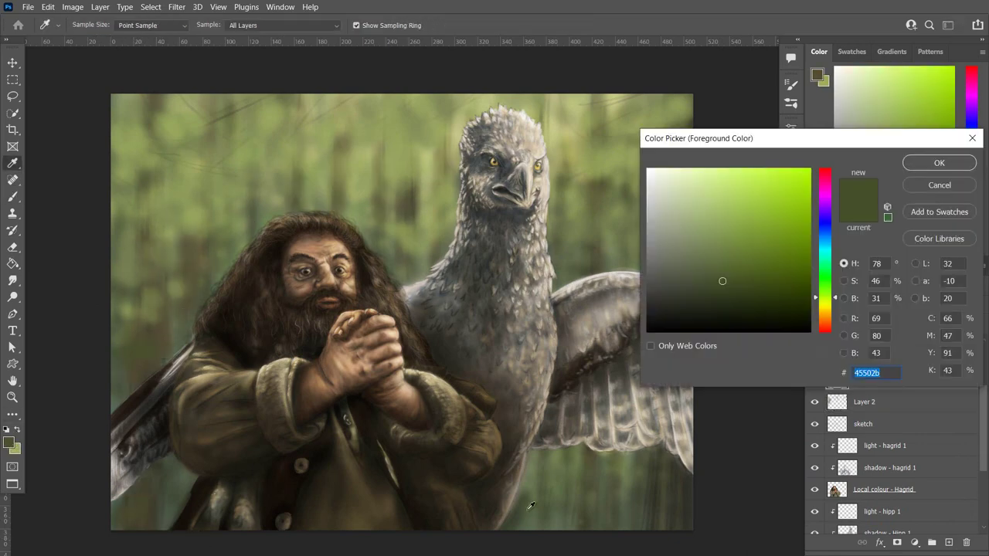
key(Return)
mouse_move(125, 223)
mouse_down()
mouse_move(178, 139)
mouse_move(193, 255)
mouse_move(232, 239)
mouse_move(401, 272)
mouse_move(414, 105)
mouse_move(255, 116)
mouse_move(272, 149)
mouse_up()
mouse_move(538, 482)
mouse_down()
mouse_move(626, 460)
mouse_move(525, 526)
mouse_up()
mouse_move(663, 255)
mouse_down()
mouse_move(618, 201)
mouse_move(610, 115)
mouse_move(626, 177)
mouse_up()
Lighten the background behind Hagrid and the hippogriff with yellow-green and yellow tones.
alt+click(139, 325)
mouse_move(131, 347)
mouse_down()
mouse_move(203, 258)
mouse_move(356, 154)
mouse_move(629, 464)
mouse_move(552, 456)
mouse_move(568, 100)
mouse_up()
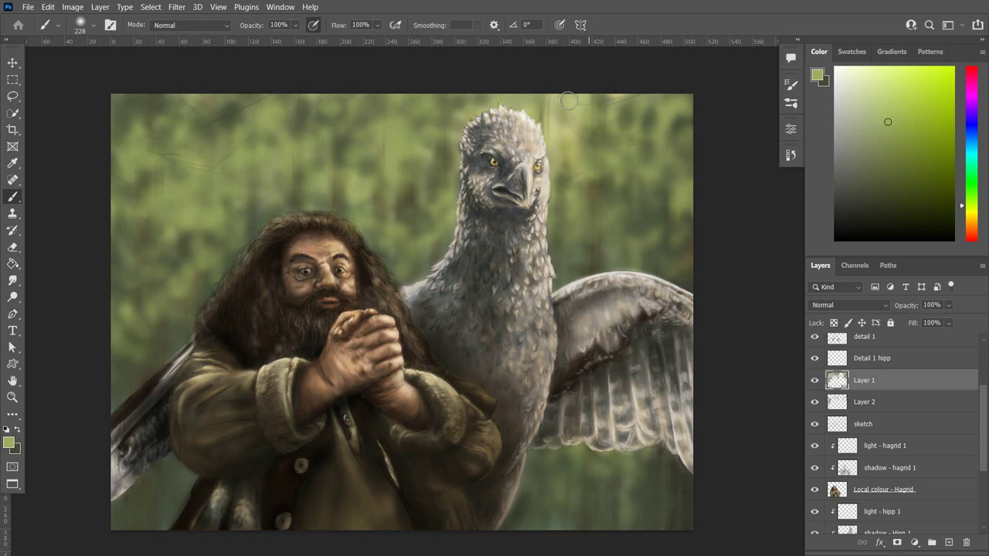
alt+click(200, 122)
mouse_move(386, 170)
mouse_down()
mouse_move(437, 120)
mouse_move(317, 124)
mouse_move(232, 154)
mouse_move(194, 131)
mouse_move(198, 100)
mouse_move(144, 154)
mouse_move(203, 209)
mouse_move(255, 220)
mouse_move(366, 103)
mouse_move(557, 111)
mouse_move(596, 82)
mouse_move(656, 95)
mouse_move(581, 220)
mouse_move(614, 197)
mouse_up()
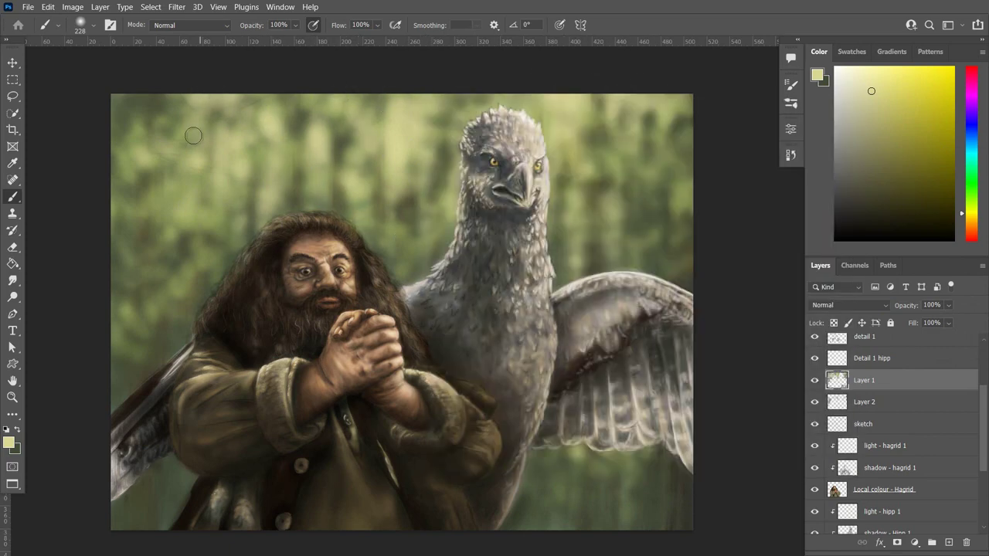
mouse_move(194, 136)
mouse_down()
mouse_move(133, 181)
mouse_move(209, 221)
mouse_up()
drag(423, 241, 450, 229)
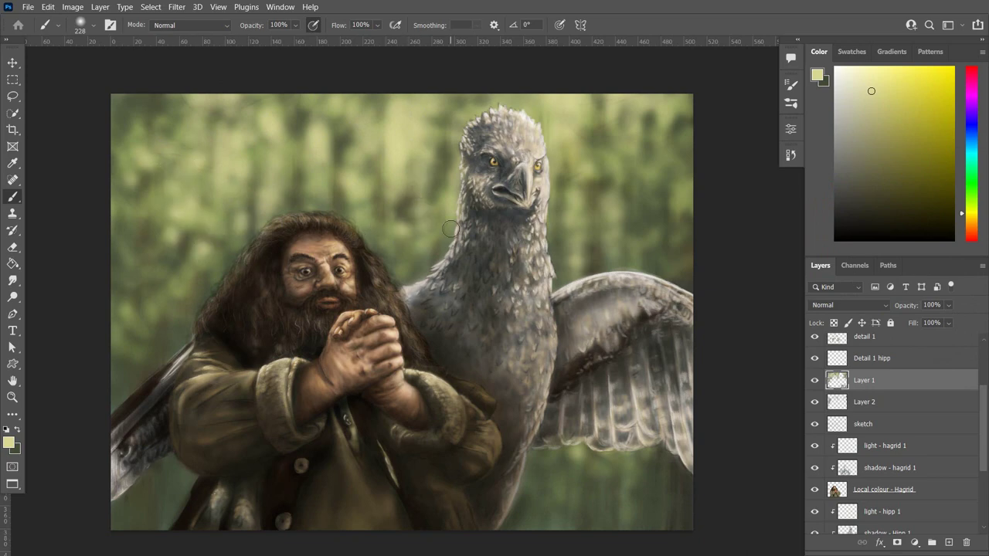
click(817, 75)
click(711, 232)
click(938, 162)
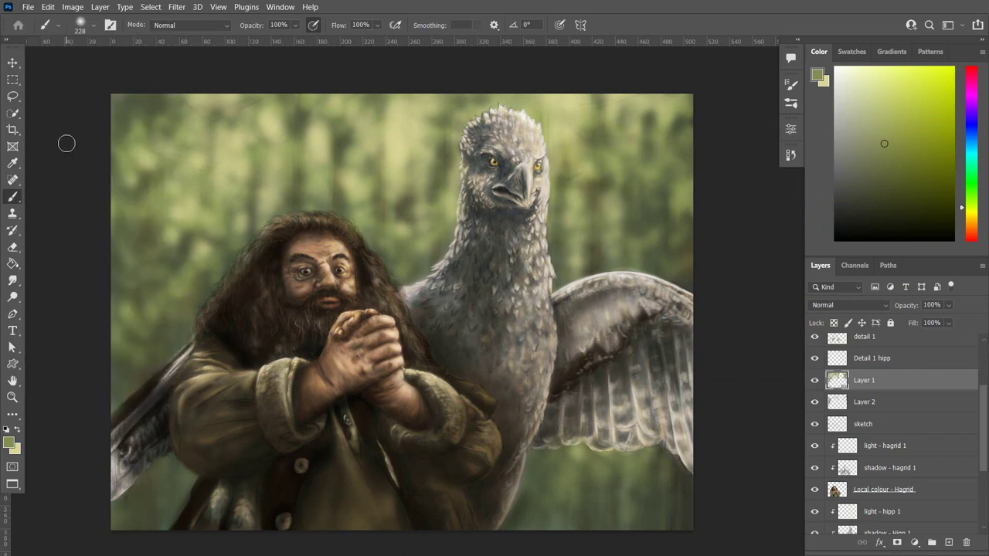
scroll(889, 425, up, 2)
Rename Layer 2 to 'detail - BG 1' and Layer 1 to 'detail - BG 2'.
double_click(865, 454)
text(detail - BG 1)
double_click(865, 431)
text(d)
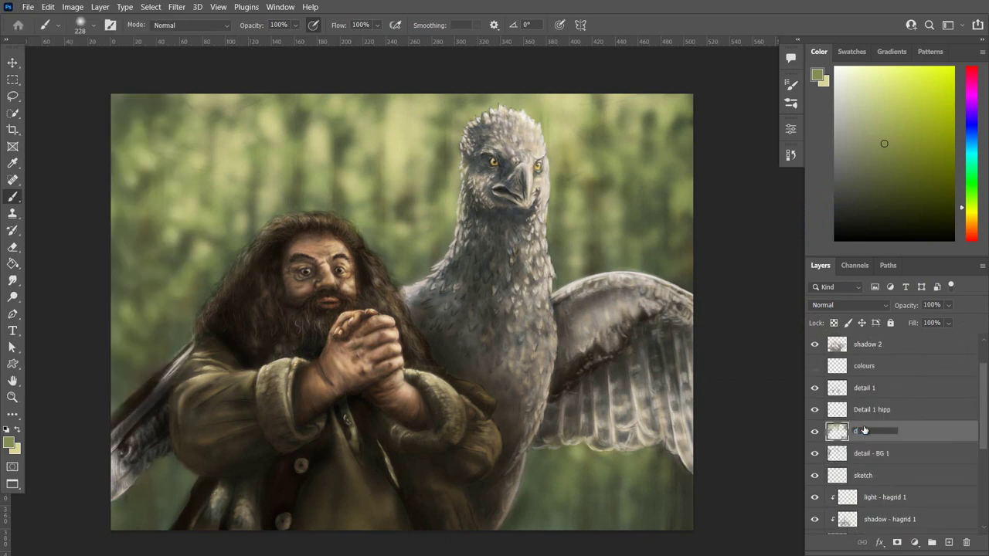
text(etail - BG 2)
click(873, 456)
Select detail - BG 2, set a pale yellow paint colour, and zoom in.
click(9, 443)
text(38352f)
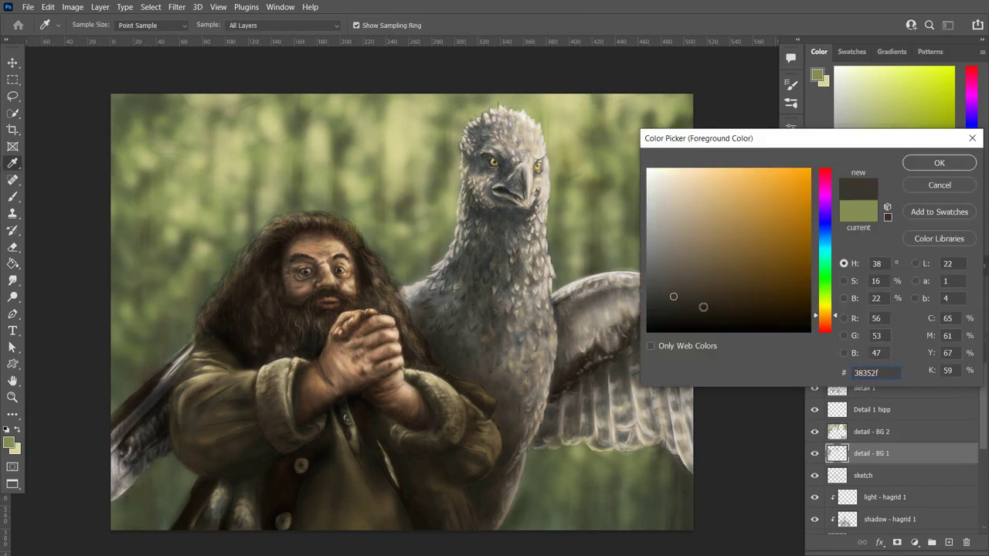
click(612, 458)
key(Return)
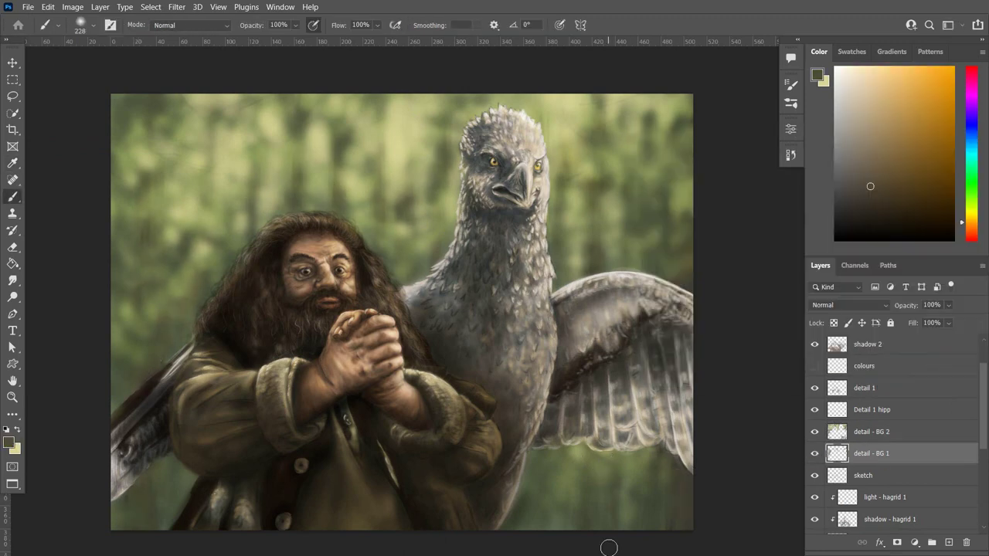
click(869, 431)
right_click(547, 221)
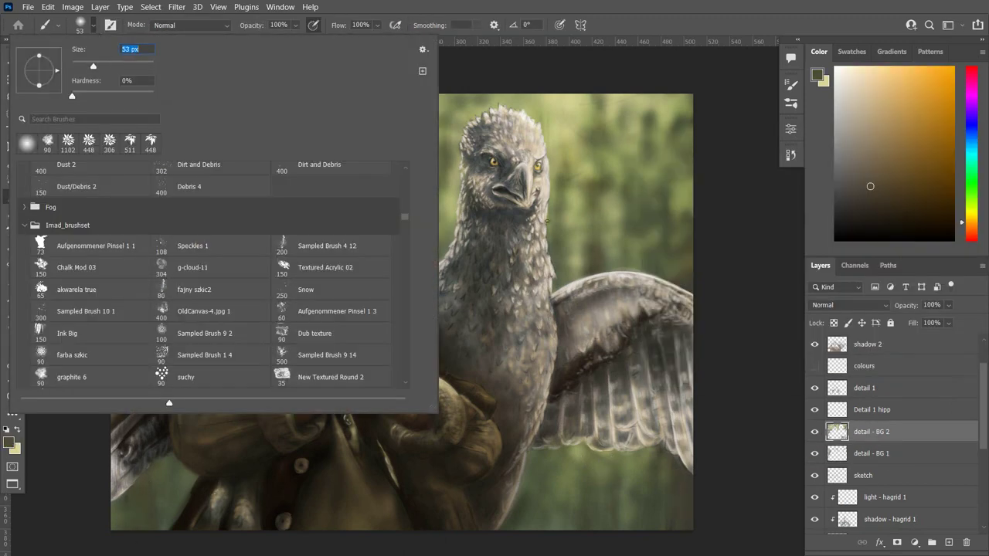
key(Escape)
click(817, 75)
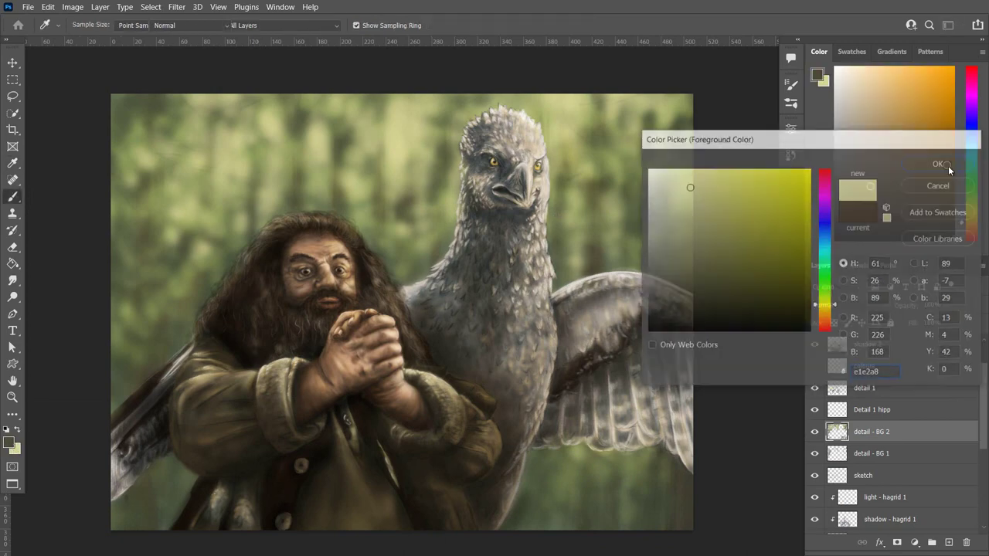
click(790, 155)
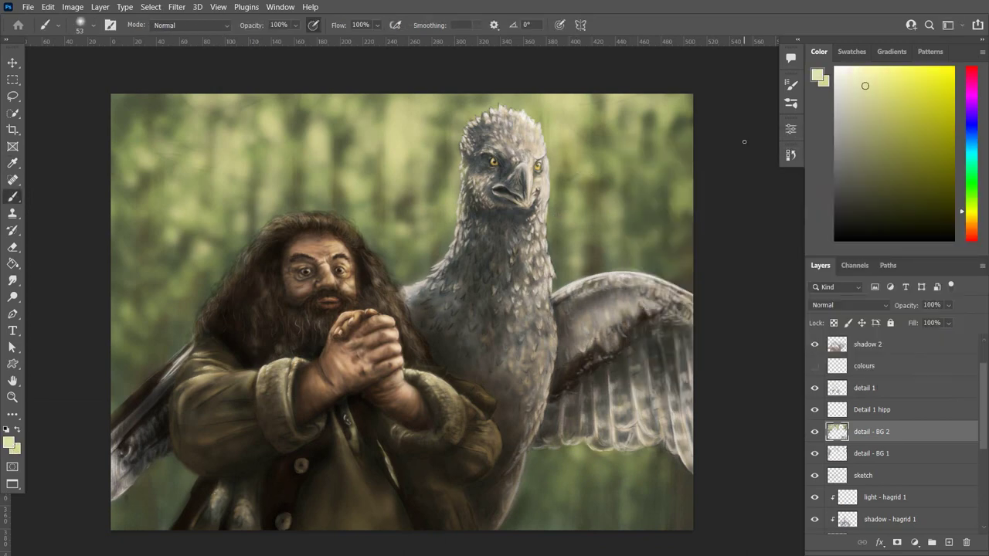
scroll(985, 344, up, 2)
key(ctrl+plus)
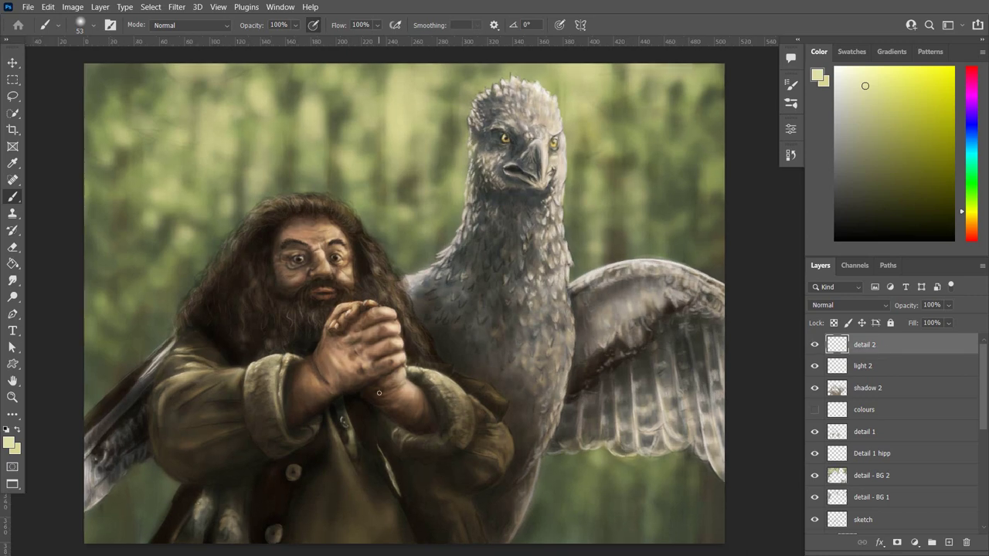
Switch to the Pastel - c brush at size 40 and choose a duller yellow colour.
click(80, 25)
scroll(405, 213, up, 5)
click(70, 270)
text(40)
key(Return)
click(9, 443)
key(Return)
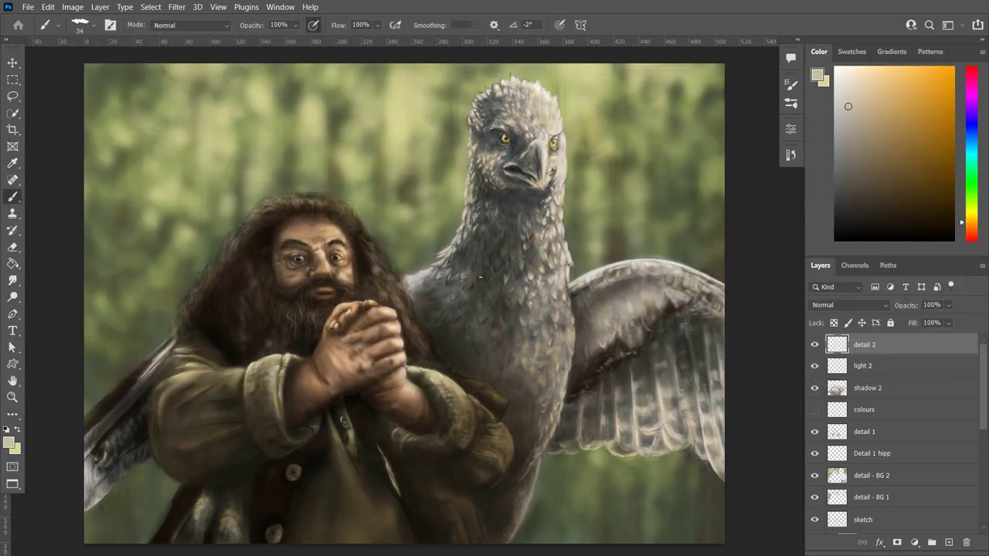
click(9, 443)
key(Return)
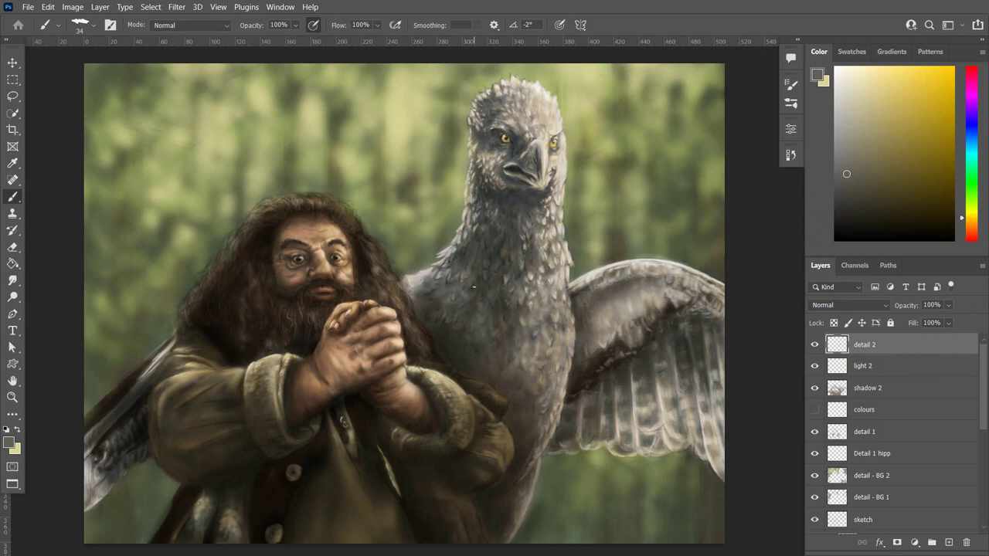
Sample grey from the feathers, lower brush opacity and size, and return to detail 2.
alt+click(474, 286)
click(9, 442)
click(822, 340)
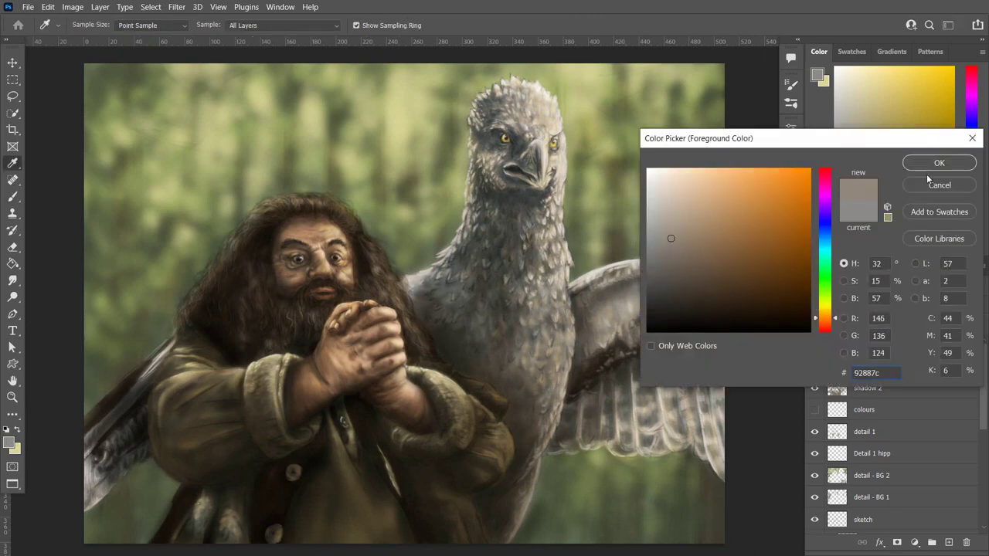
click(938, 162)
key(5)
key(8)
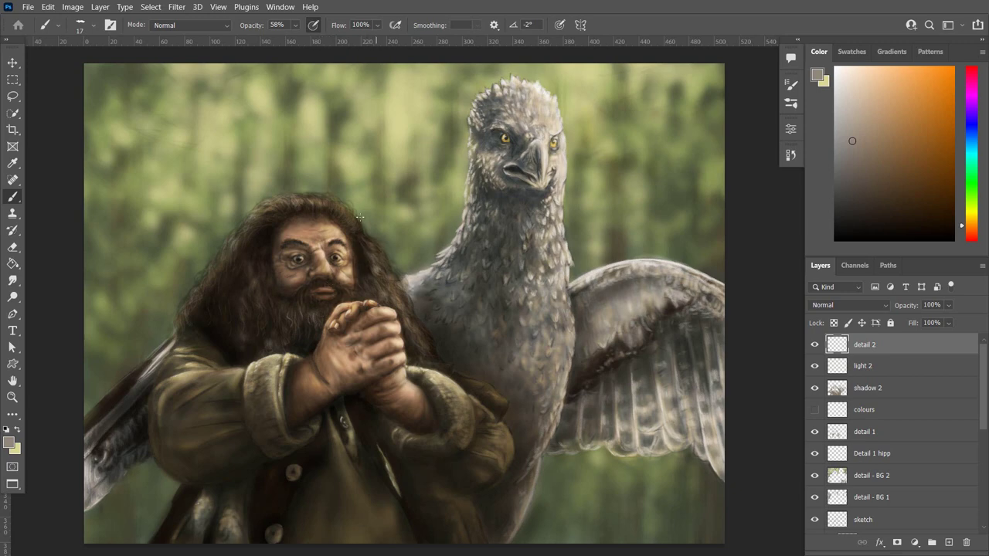
click(9, 442)
click(651, 232)
click(938, 161)
key(alt+comma)
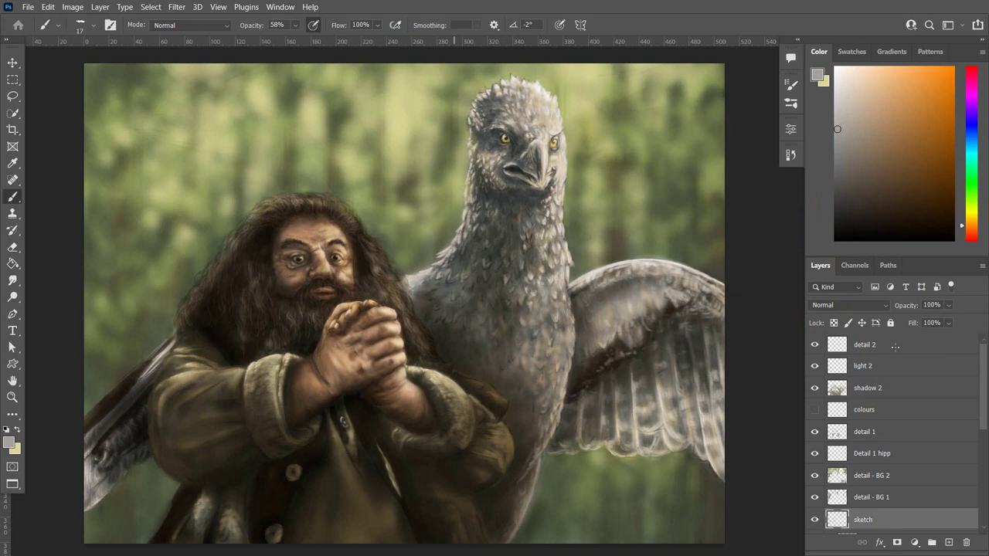
click(895, 347)
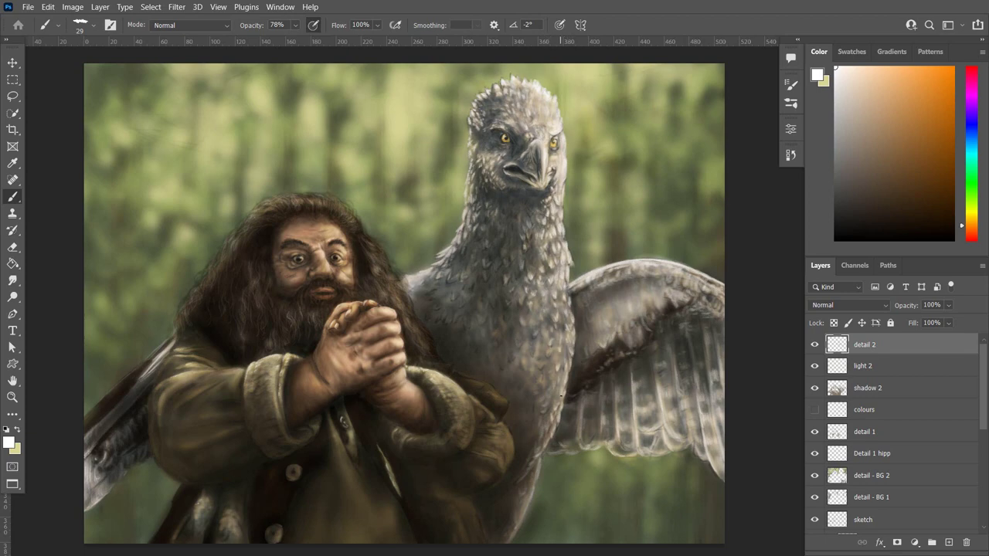
Set grey-brown shading on shadow 2, then white paint on detail 2.
click(789, 158)
click(866, 388)
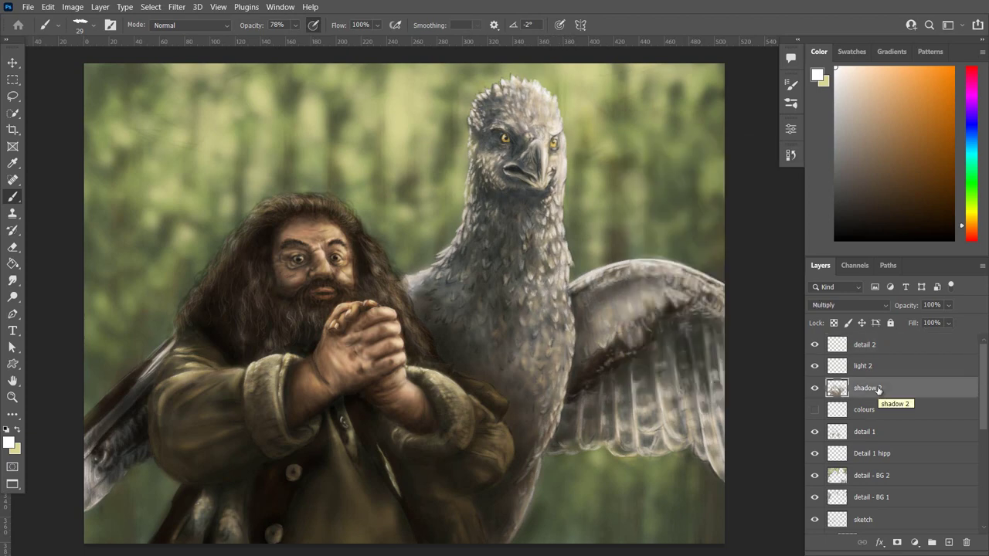
right_click(515, 409)
click(816, 74)
key(Return)
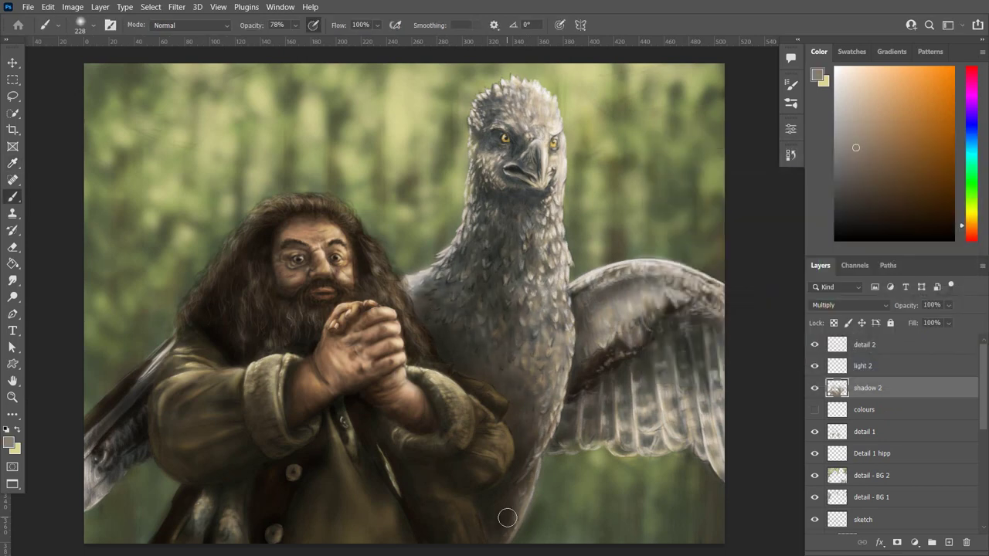
click(866, 345)
click(817, 75)
click(649, 167)
key(Return)
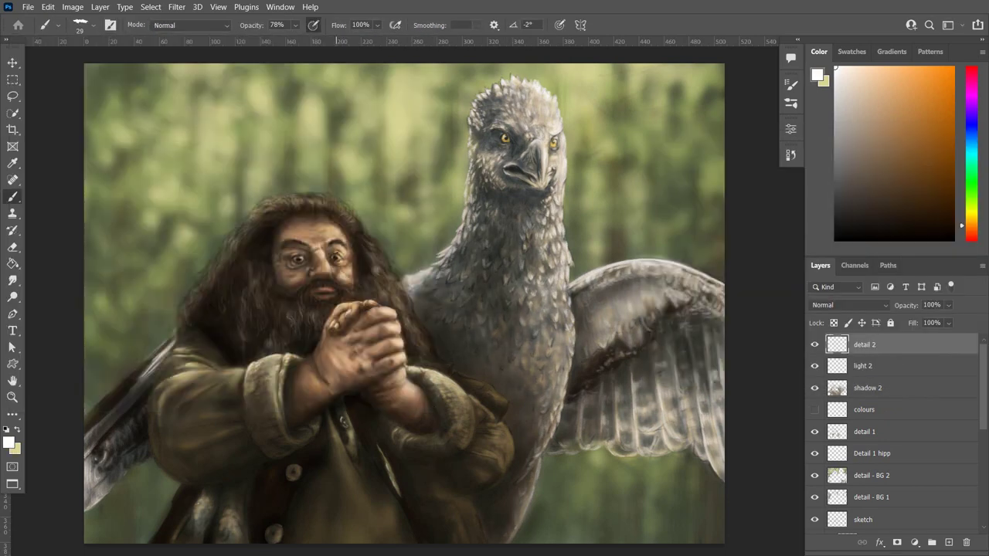
Review recent history and pick a bluish grey shading colour on shadow 2.
scroll(329, 238, up, 2)
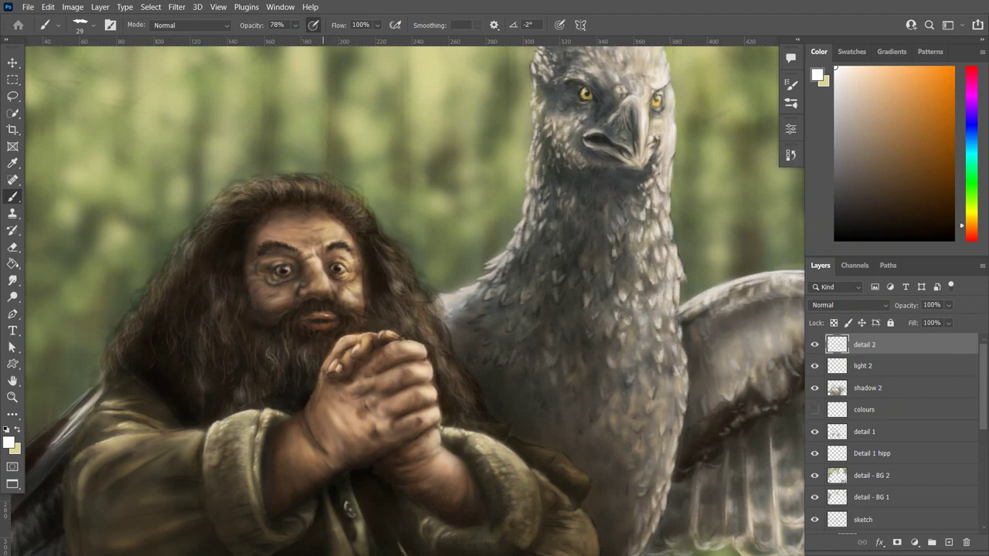
scroll(384, 169, down, 2)
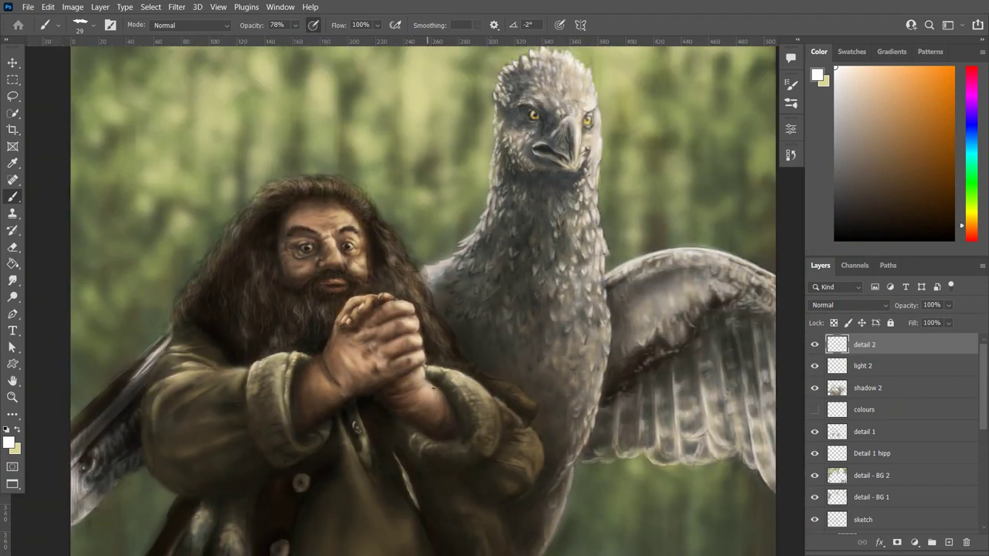
click(791, 155)
scroll(433, 259, down, 1)
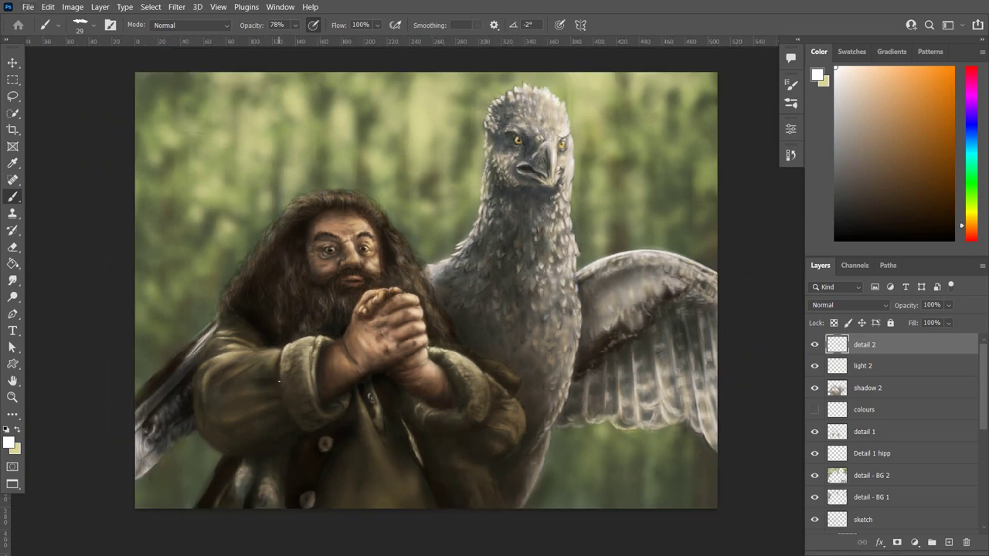
click(790, 155)
click(867, 388)
click(817, 75)
click(696, 217)
click(938, 160)
Shade the hippogriff's wing with a 143 px brush and stamp a merged visible copy on top.
click(93, 25)
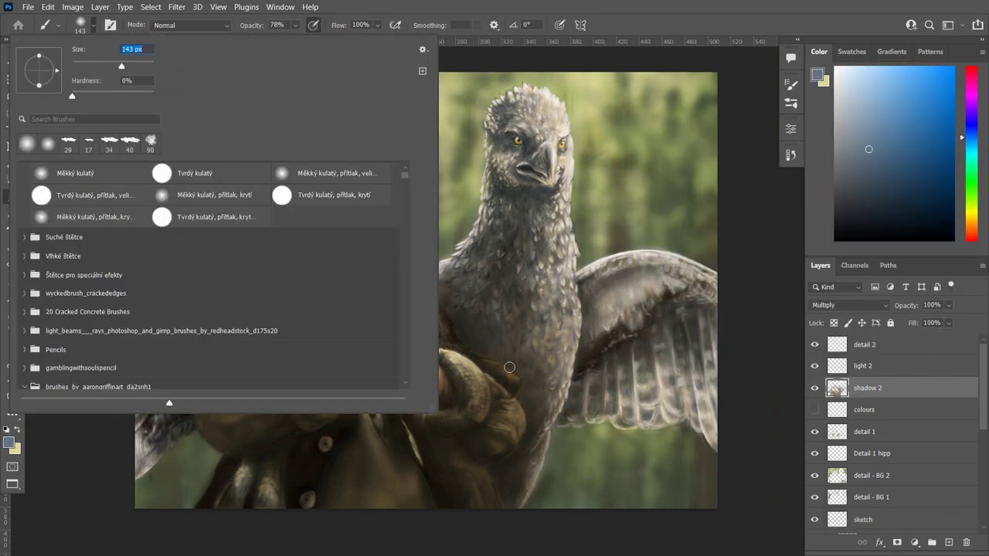
key(Return)
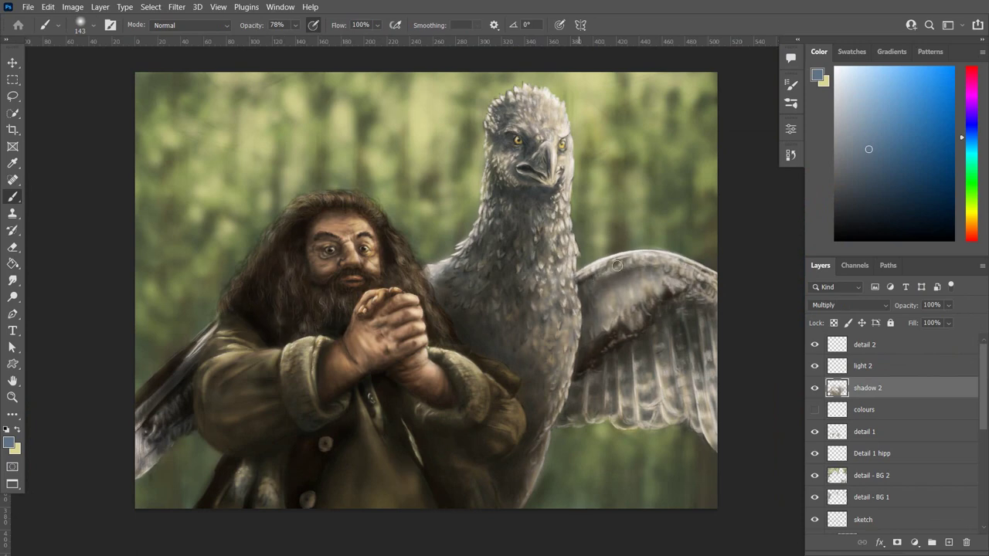
drag(618, 266, 594, 303)
drag(634, 409, 641, 371)
drag(696, 270, 707, 347)
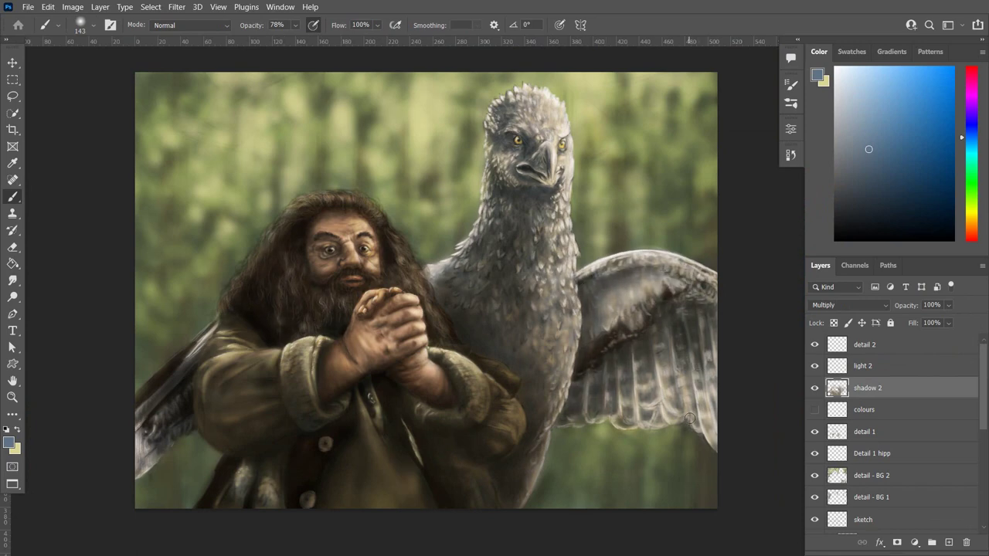
click(9, 442)
text(fff6e9)
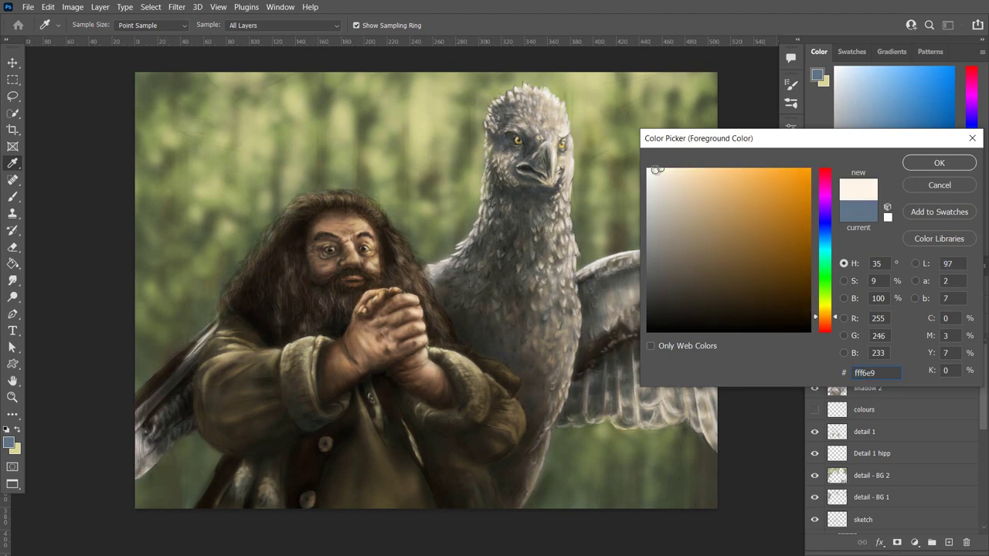
key(Return)
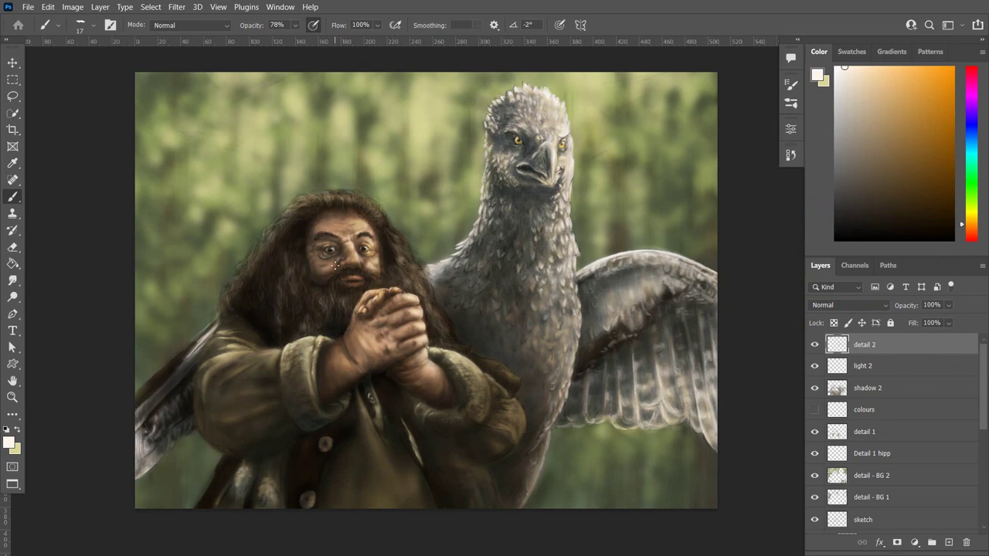
key(ctrl+shift+alt+e)
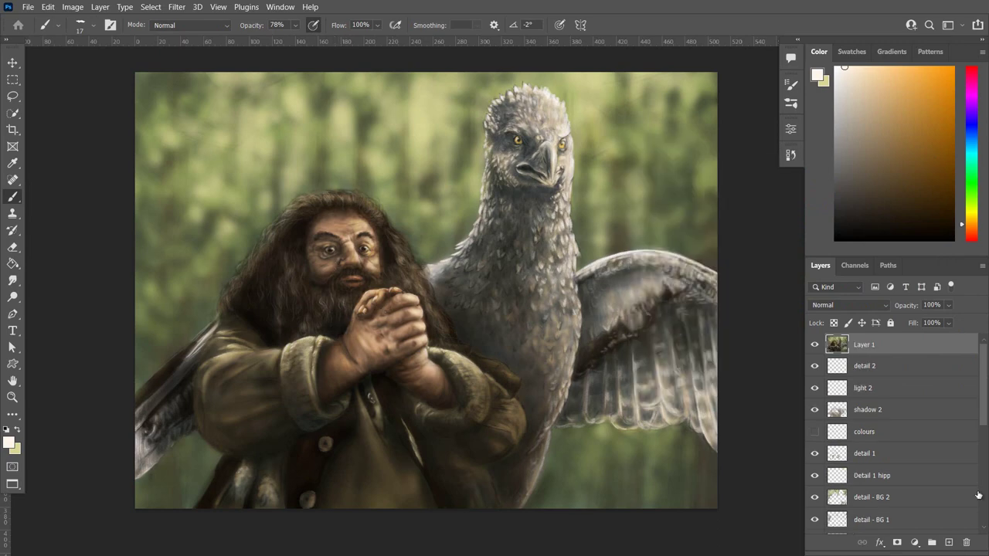
Set the brush to Color Dodge blending with a soft beige colour at 8% opacity.
click(93, 24)
click(189, 25)
click(199, 168)
key(0)
key(8)
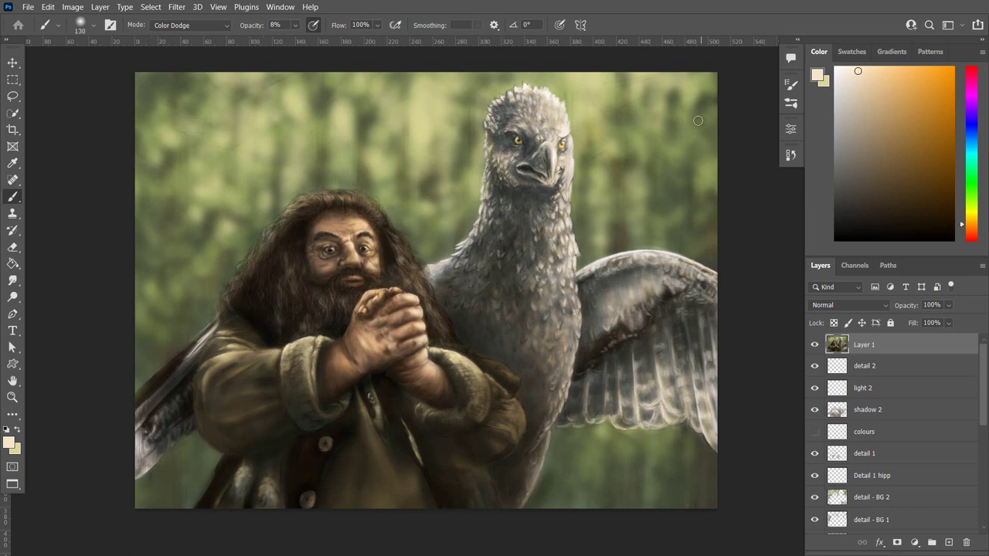
Add a Color Lookup adjustment with a 3D LUT and lower its opacity to 25%.
click(915, 542)
click(919, 475)
click(707, 167)
click(704, 262)
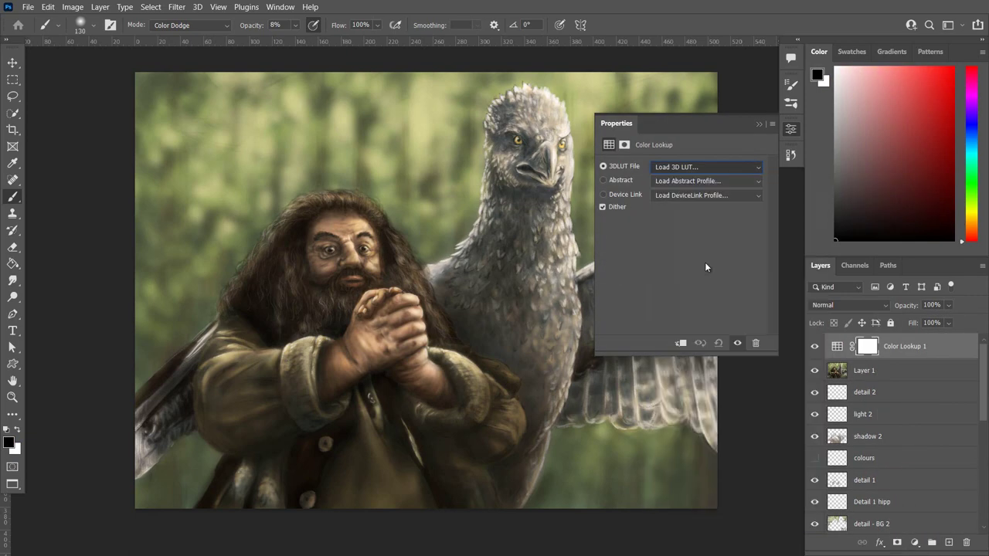
click(948, 305)
drag(966, 321, 919, 323)
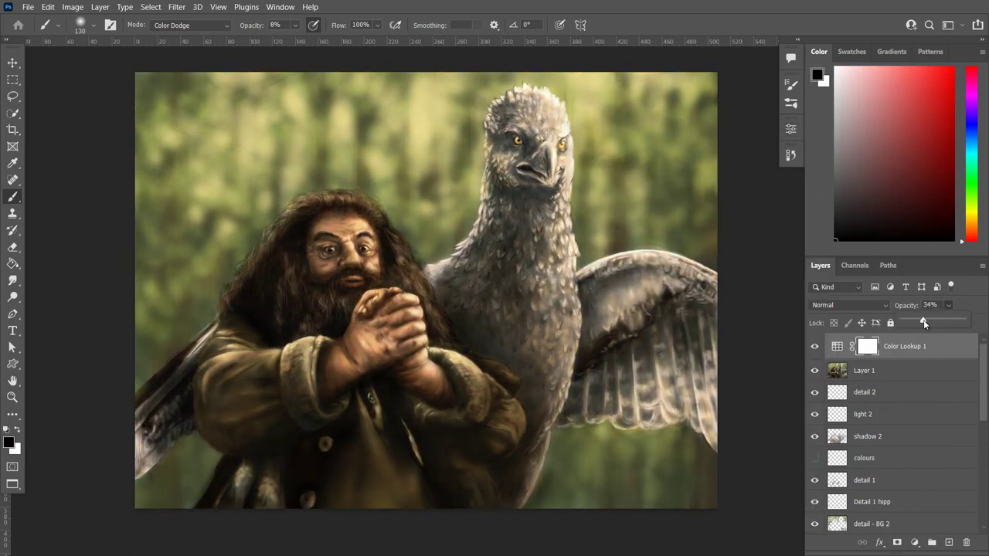
alt+click(499, 467)
Stamp a merged copy of the graded painting into a new Layer 2.
click(177, 7)
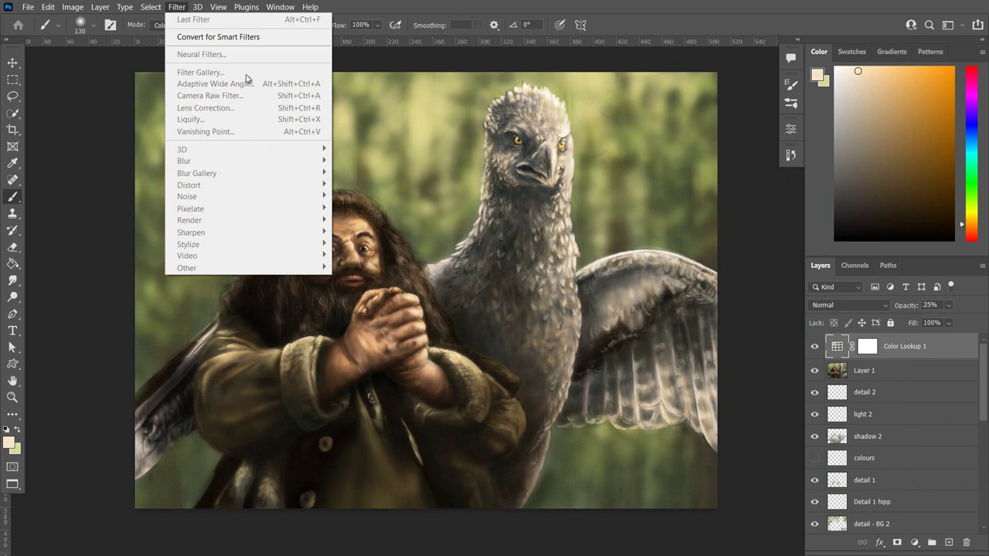
key(Escape)
key(ctrl+shift+alt+e)
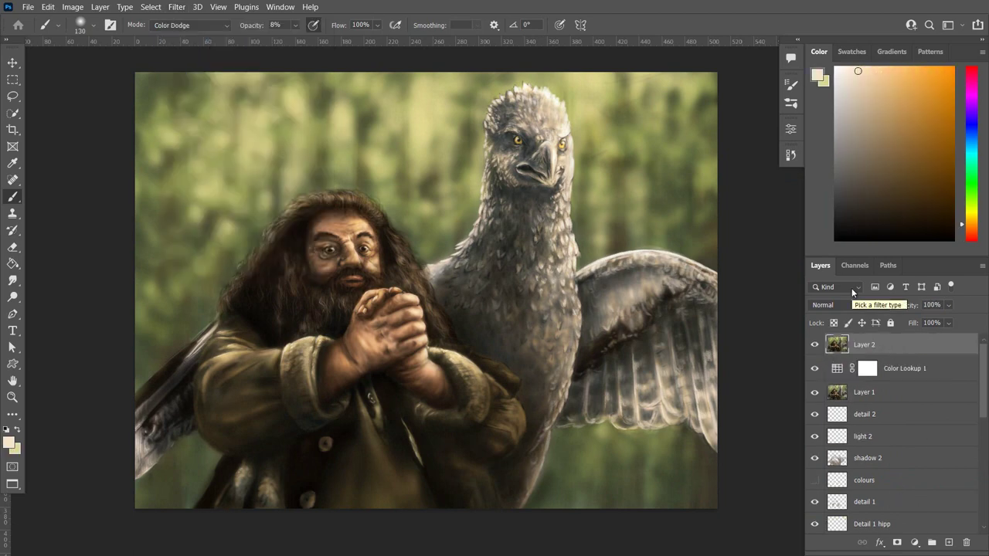
Apply a diagonal 19 px Tilt-Shift blur with the upper focus line on Hagrid's face.
click(177, 7)
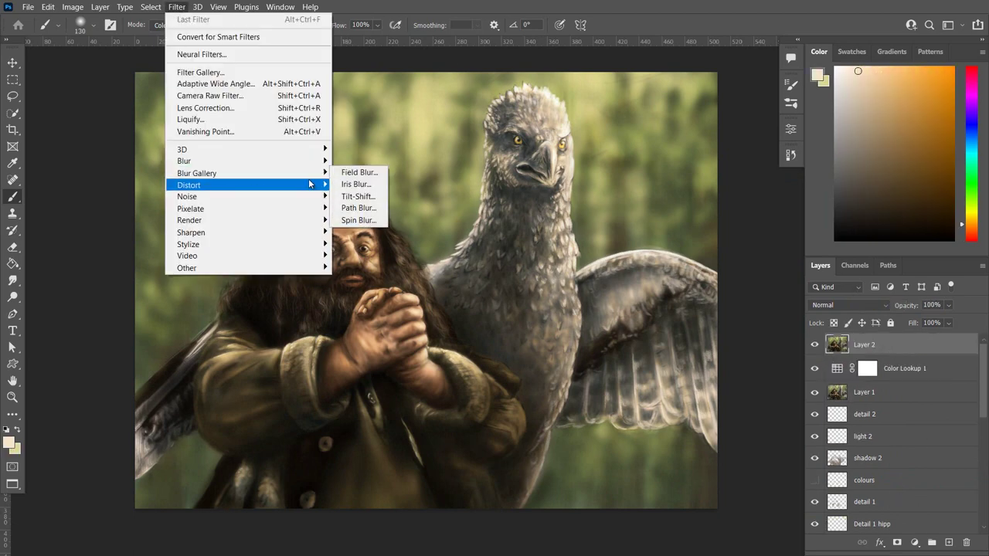
click(348, 212)
drag(415, 248, 379, 269)
drag(463, 314, 520, 346)
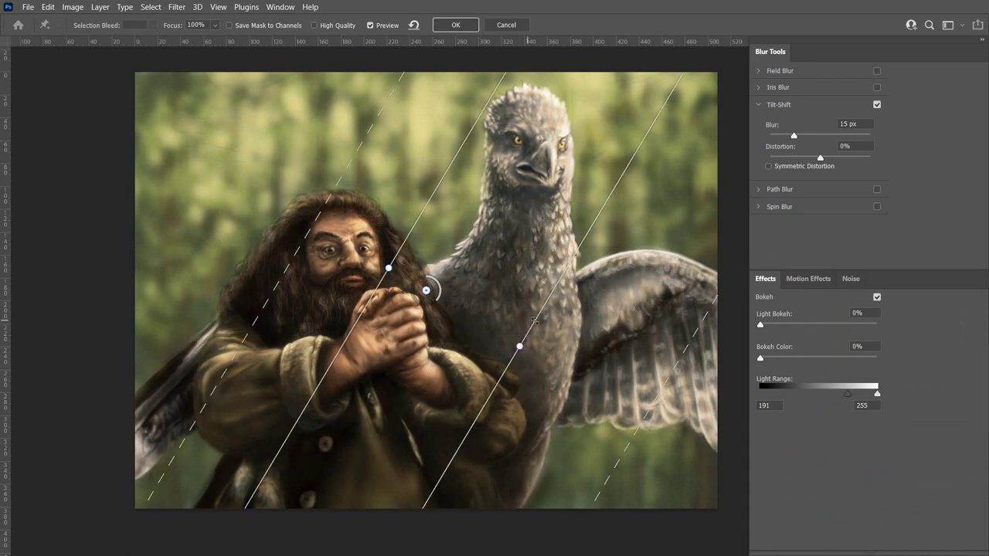
drag(379, 270, 269, 196)
mouse_move(438, 287)
mouse_down()
mouse_move(424, 294)
mouse_move(430, 321)
mouse_move(421, 306)
mouse_up()
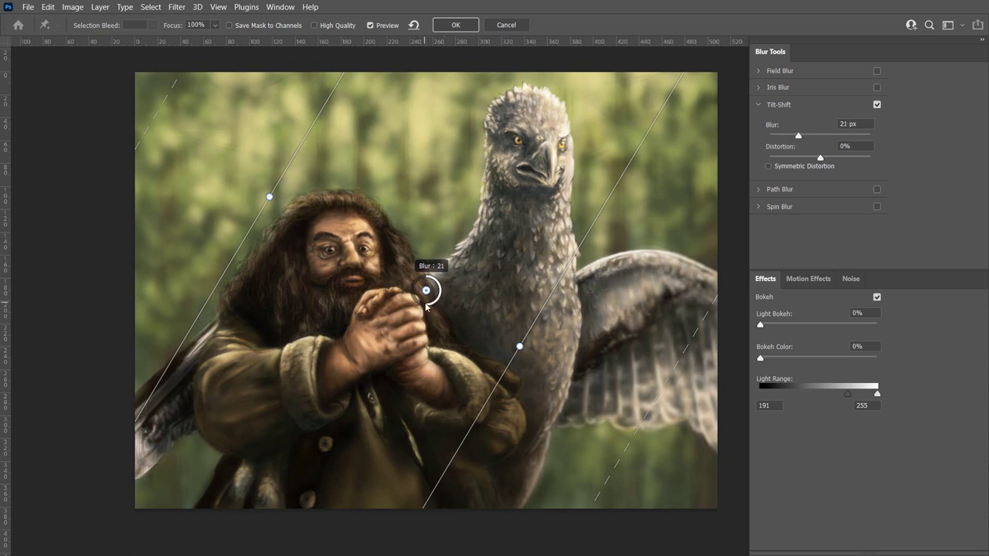
drag(421, 306, 429, 316)
drag(269, 196, 335, 235)
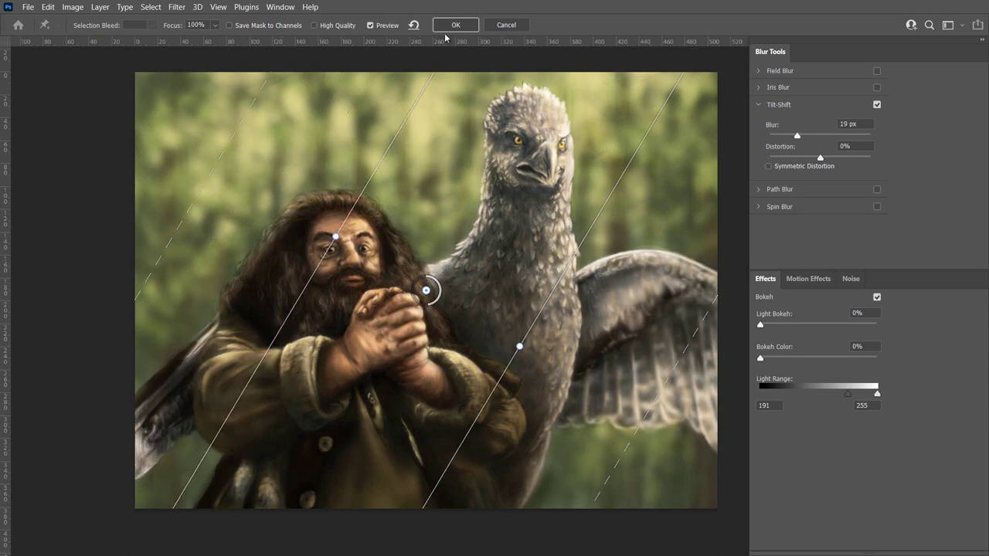
click(455, 25)
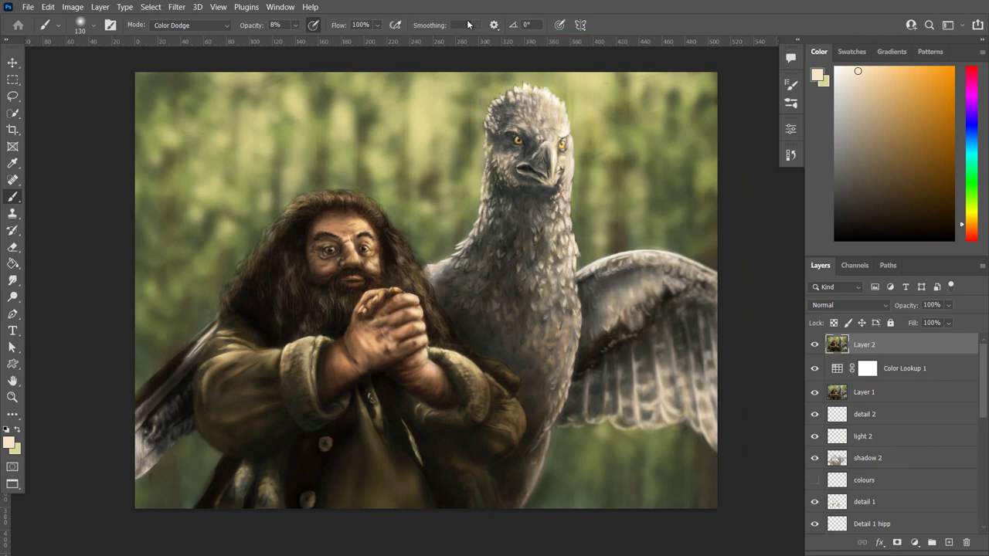
Add a new layer and set up a normal pale green brush at 15 px.
click(949, 542)
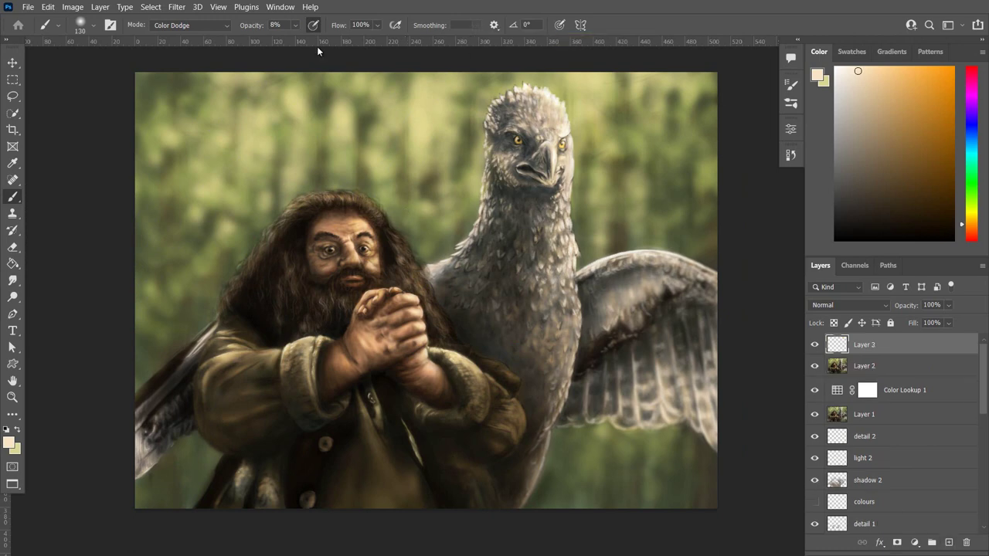
click(93, 26)
click(223, 25)
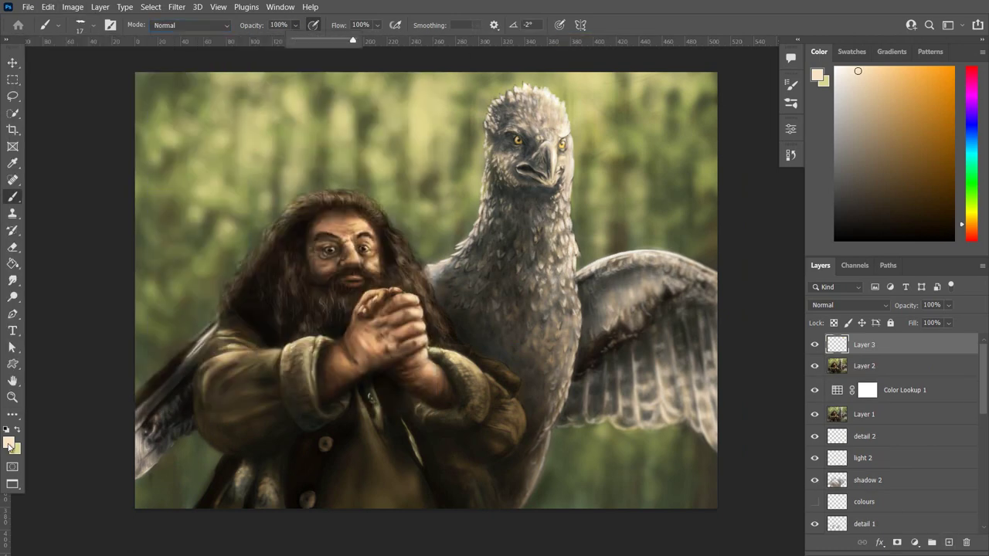
click(9, 443)
click(934, 157)
click(80, 25)
double_click(131, 35)
text(15)
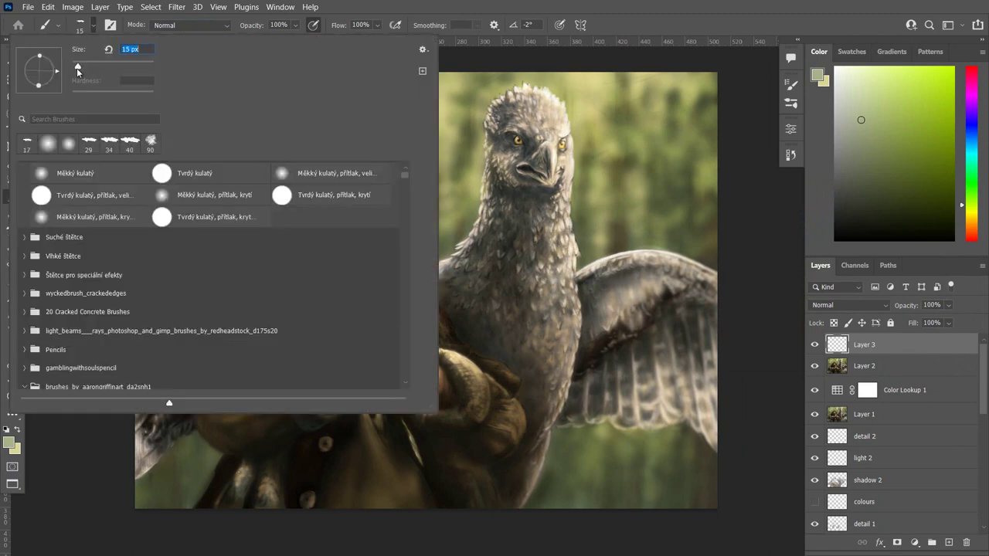
key(Return)
Write the signature bottom-right and fade Layer 3 to 42% opacity.
drag(659, 498, 693, 500)
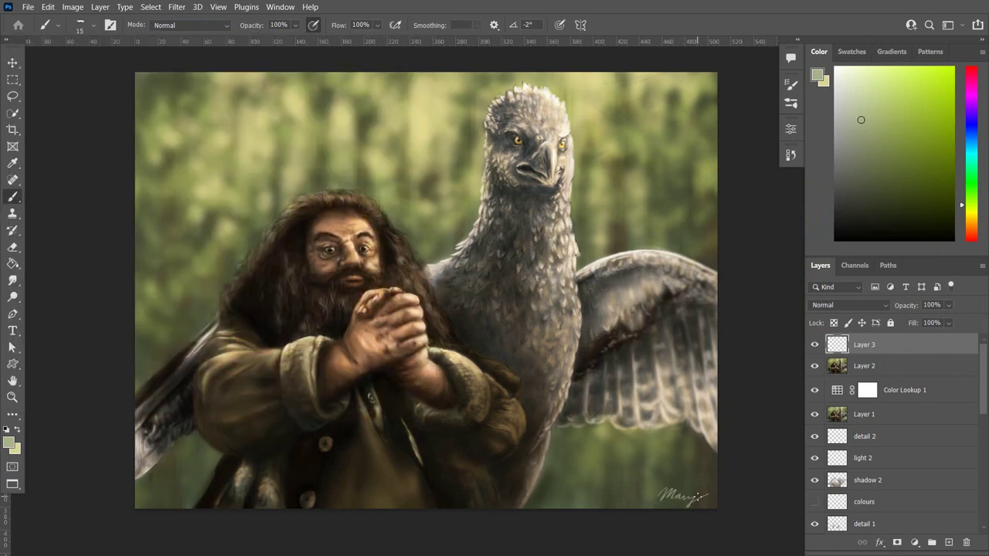
click(948, 306)
mouse_move(946, 320)
mouse_down()
mouse_move(927, 324)
mouse_move(943, 325)
mouse_up()
click(932, 369)
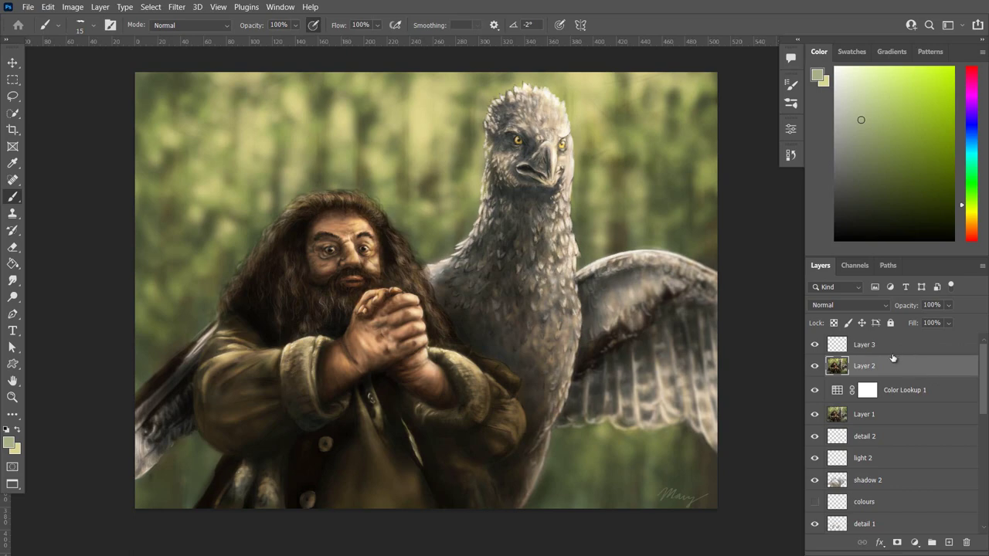
click(873, 347)
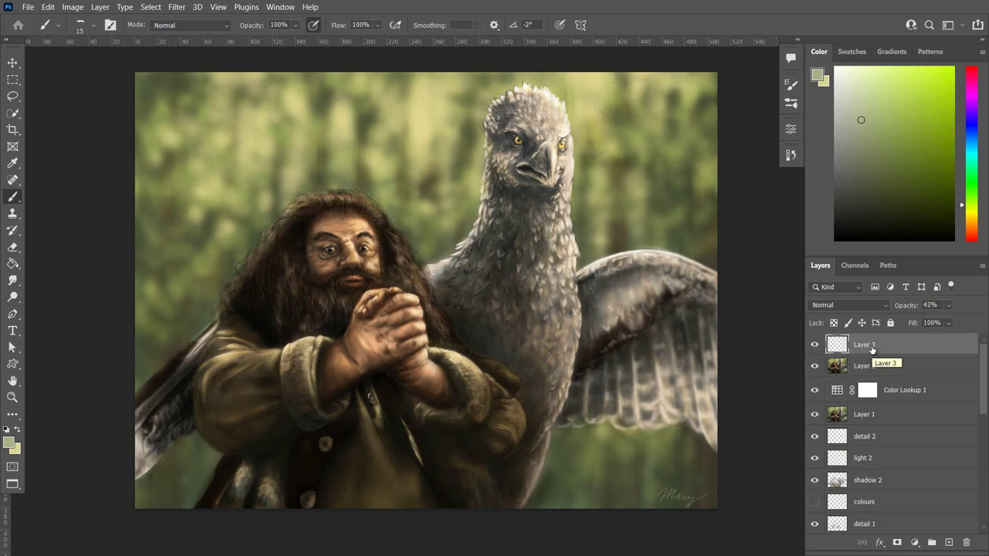